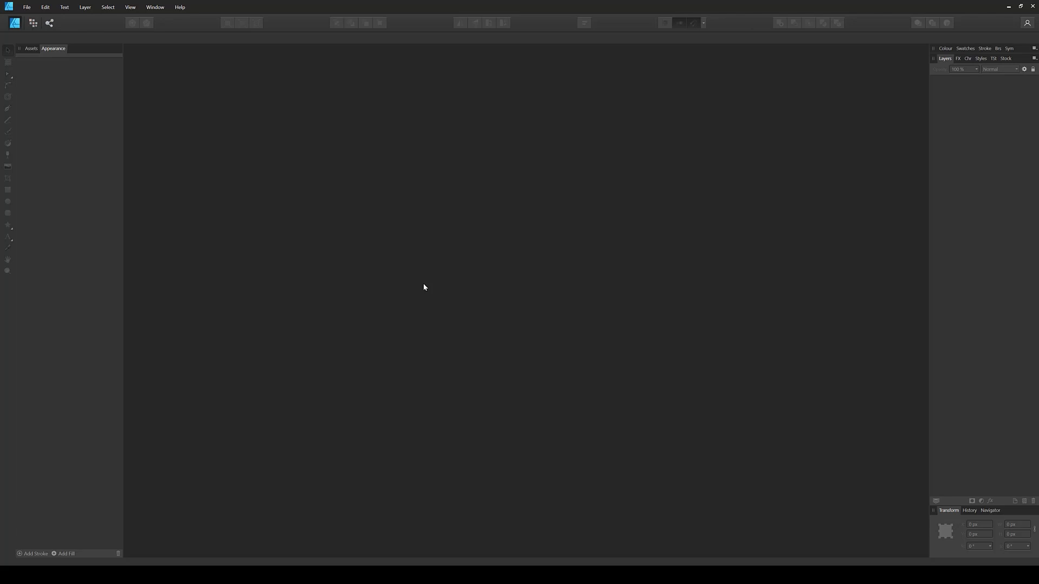
# - Create a new 1200 × 1200 pt document with an artboard
pyautogui.click(30, 10)
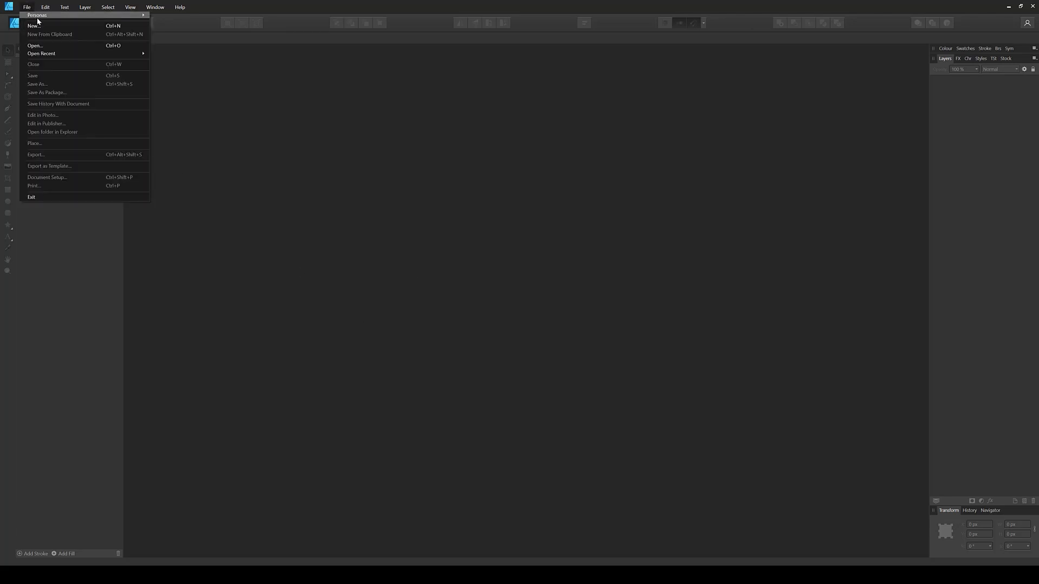
pyautogui.click(33, 26)
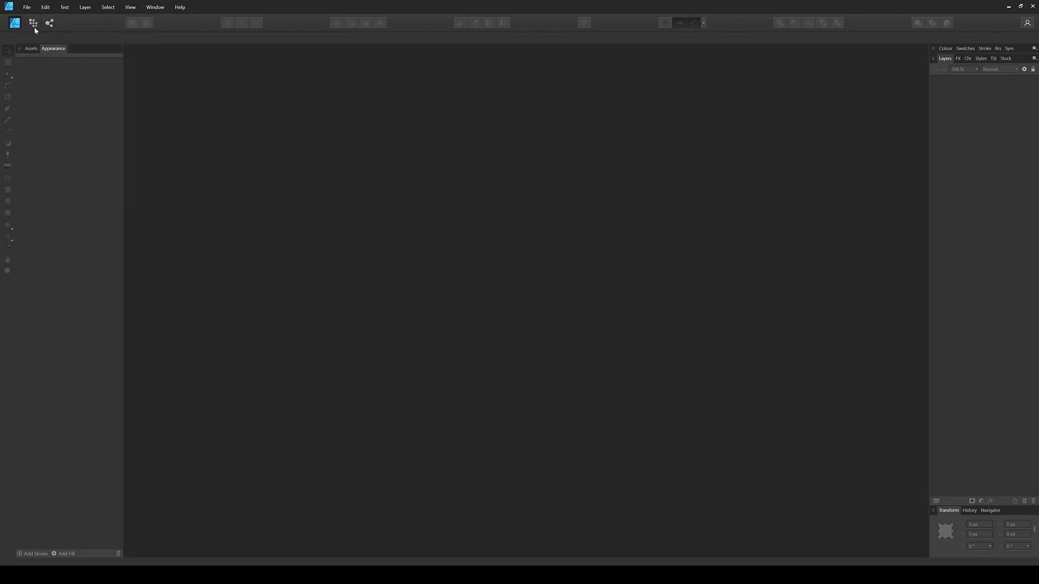
pyautogui.moveTo(342, 47); pyautogui.dragTo(452, 77)
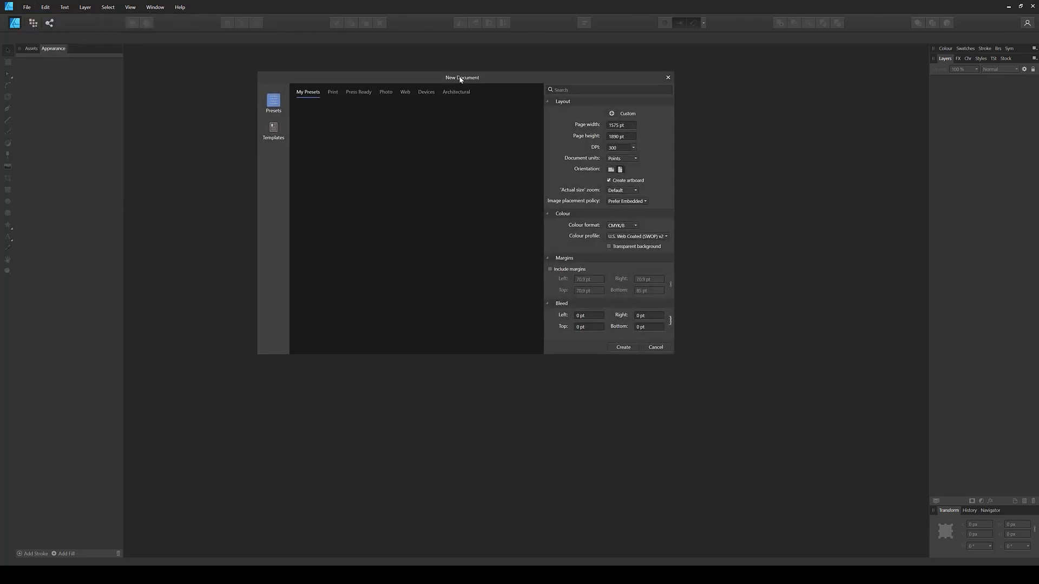
pyautogui.click(631, 126)
pyautogui.tripleClick(631, 126)
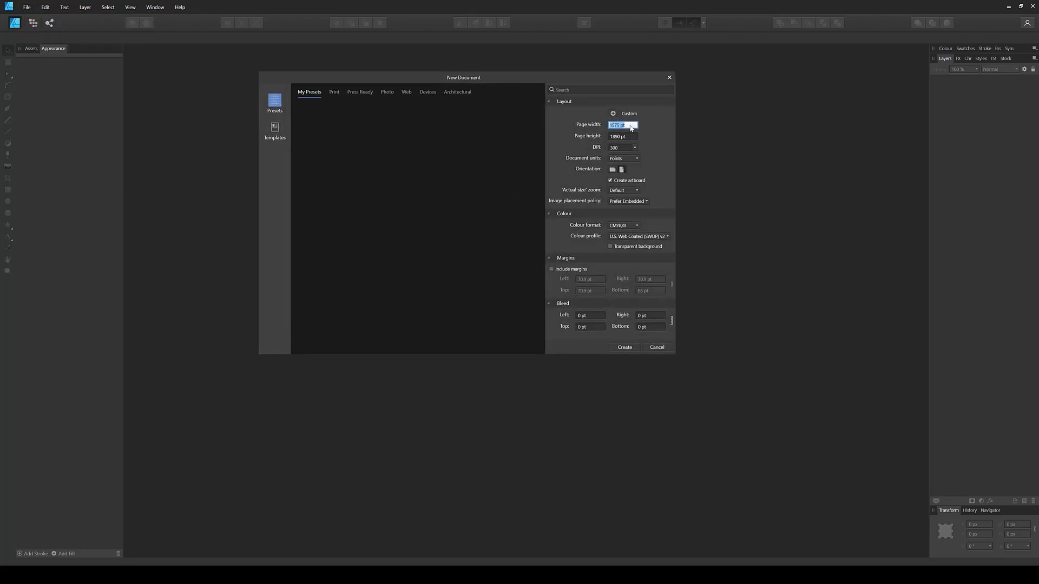
pyautogui.write('1200')
pyautogui.press('Tab')
pyautogui.write('1200')
pyautogui.press('Return')
pyautogui.click(610, 181)
pyautogui.click(627, 351)
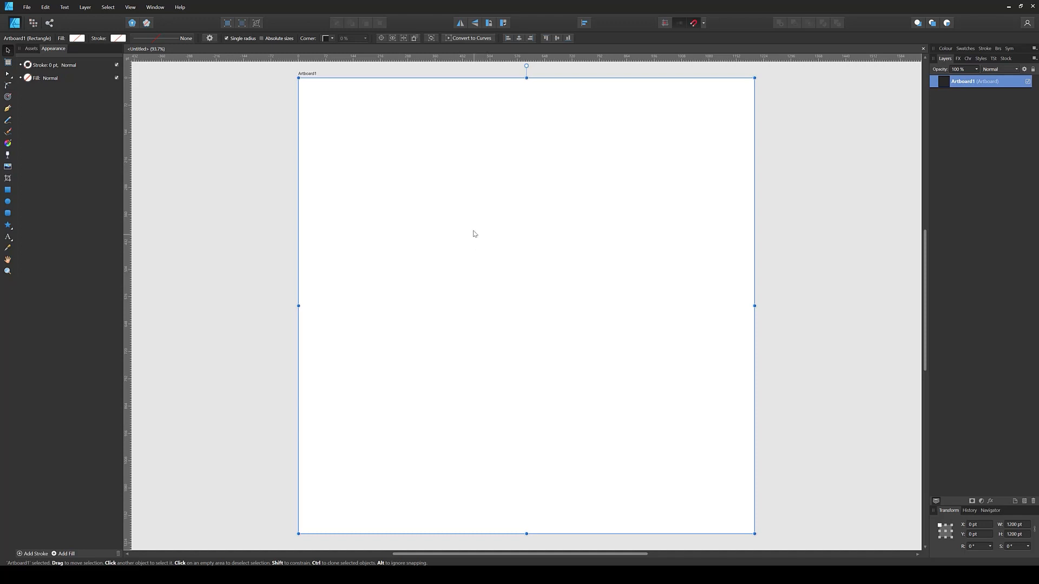
# - Draw a square about 278 pt wide near the middle of the artboard
pyautogui.moveTo(476, 232); pyautogui.dragTo(559, 290)
pyautogui.scroll(-3, 519, 230)
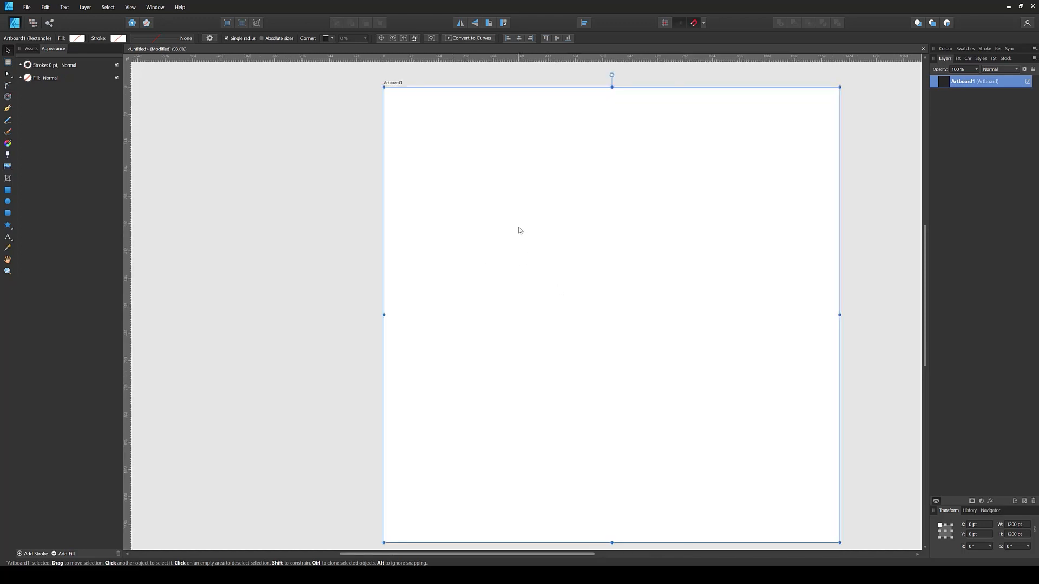
pyautogui.moveTo(562, 556); pyautogui.dragTo(571, 556)
pyautogui.click(654, 548)
pyautogui.scroll(1, 601, 355)
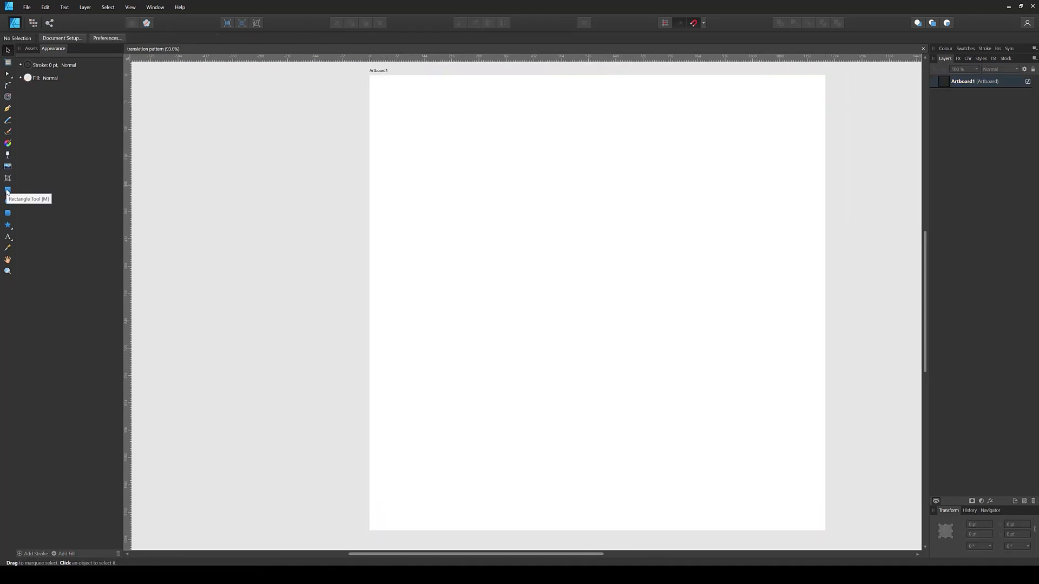
pyautogui.click(7, 190)
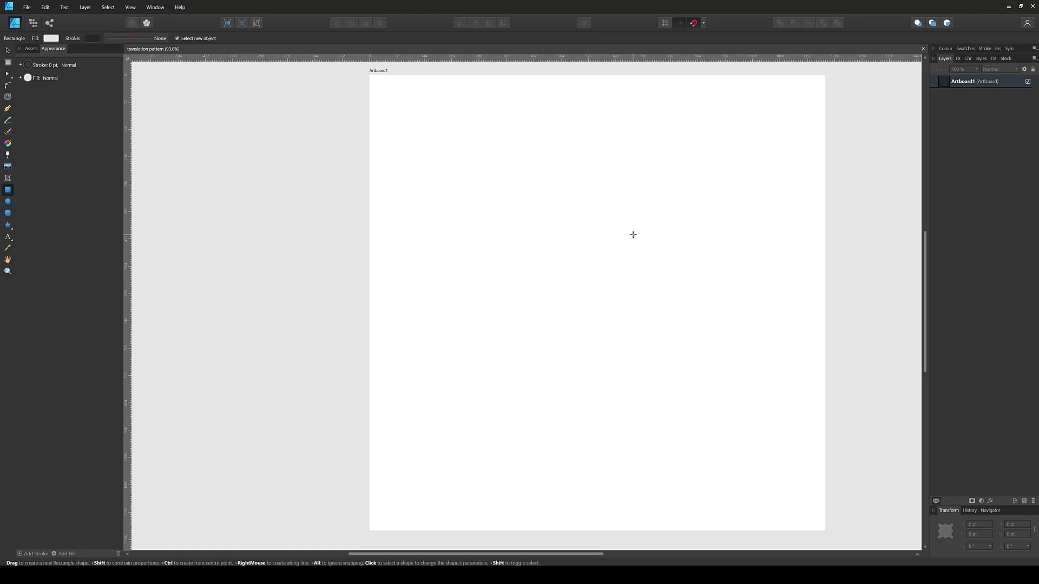
pyautogui.moveTo(534, 214); pyautogui.dragTo(628, 330)
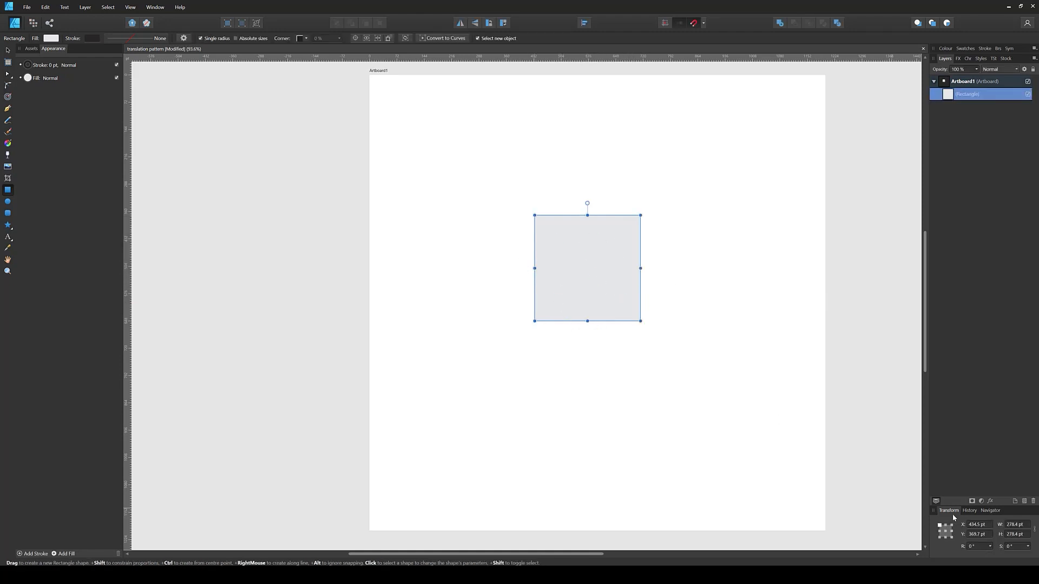
# - Set the square's width and height to 300 pt
pyautogui.click(1018, 525)
pyautogui.write('300')
pyautogui.click(1015, 537)
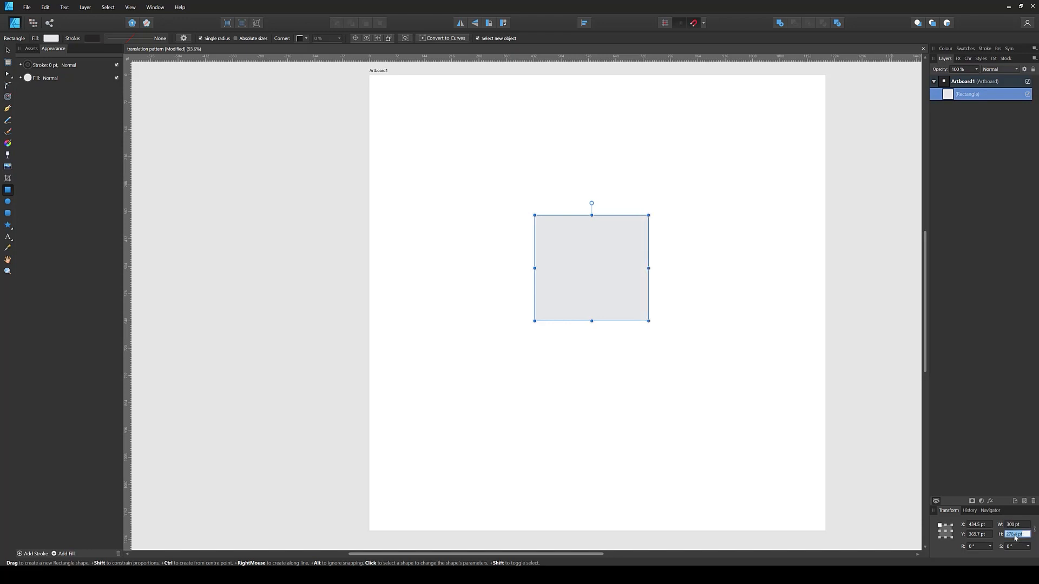
pyautogui.write('300')
pyautogui.press('Tab')
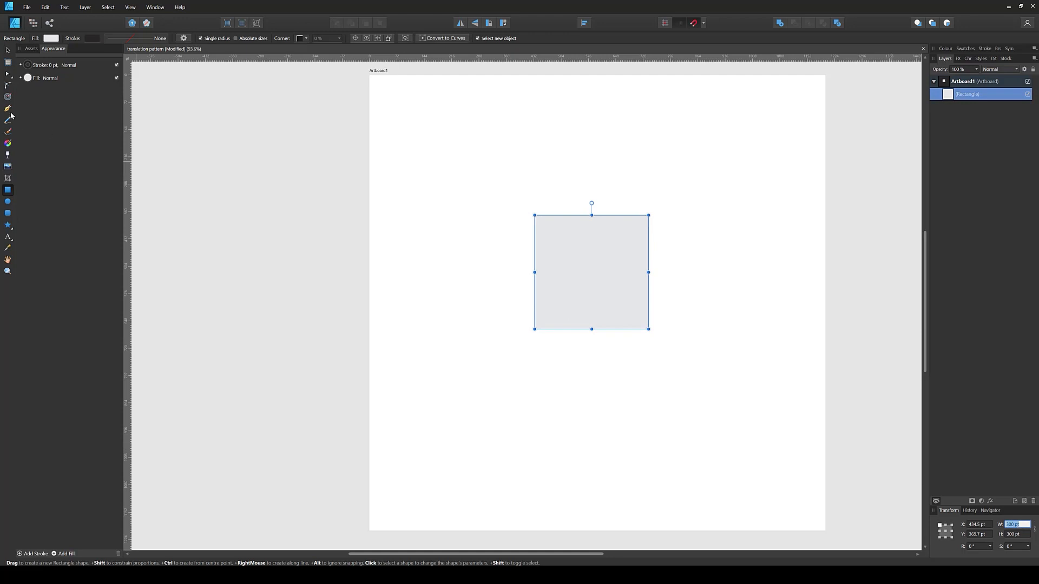
# - Centre the square horizontally and vertically on the artboard
pyautogui.click(7, 49)
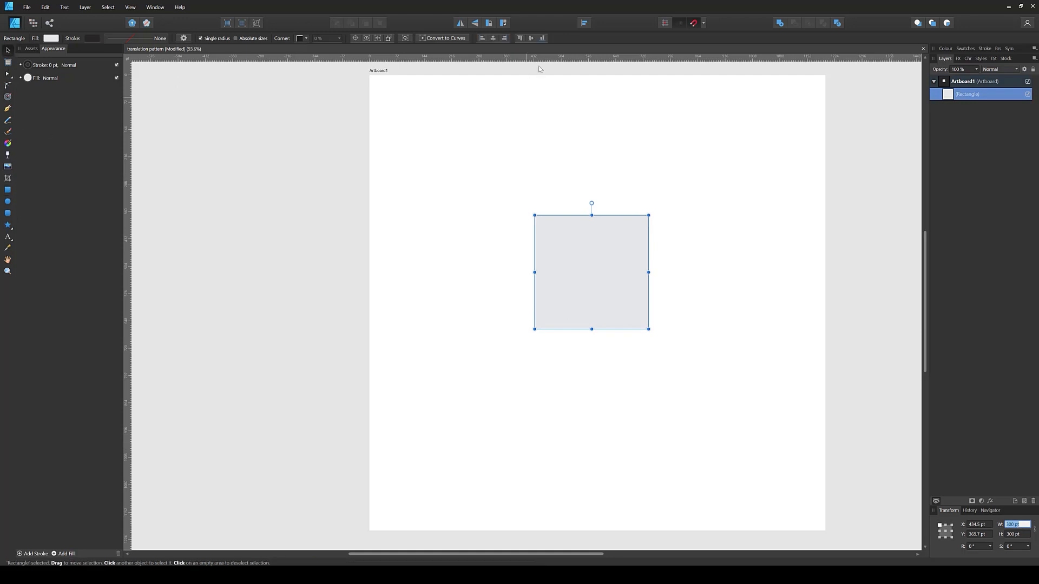
pyautogui.click(493, 38)
pyautogui.click(531, 37)
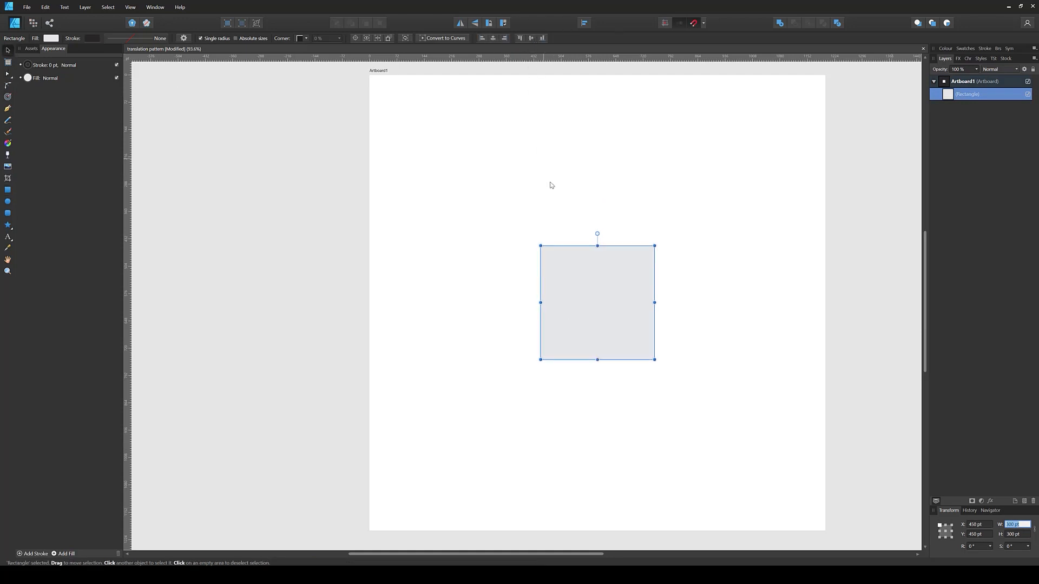
# - Remove the square's fill and give it a 2.9 pt stroke
pyautogui.click(52, 38)
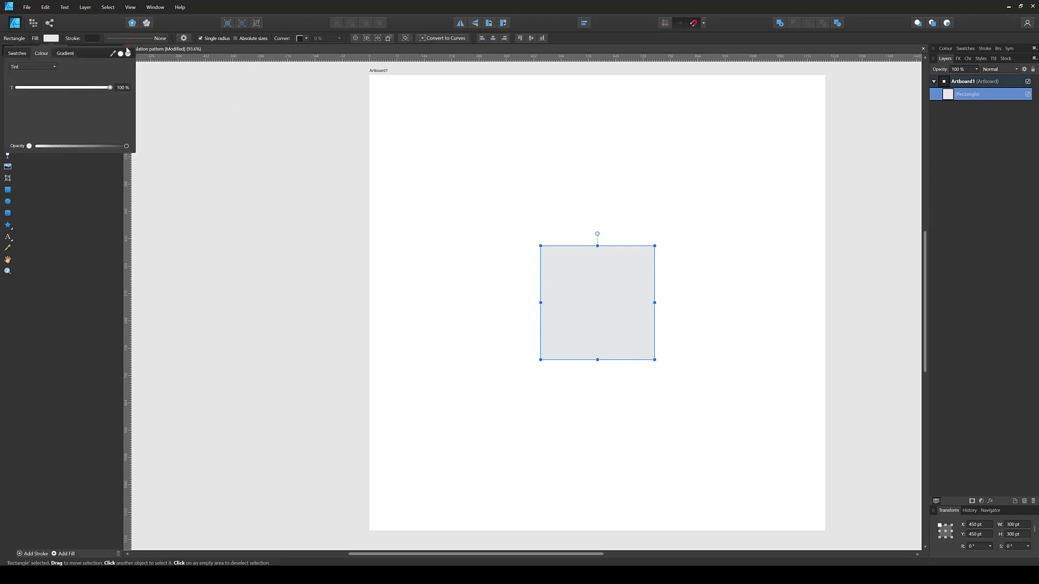
pyautogui.click(128, 54)
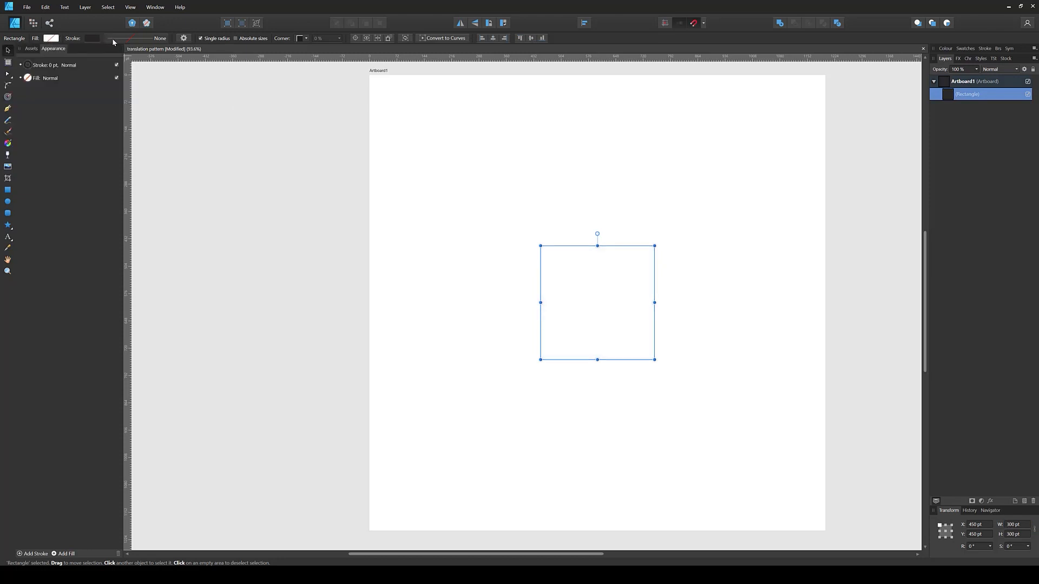
pyautogui.click(114, 40)
pyautogui.moveTo(111, 70); pyautogui.dragTo(121, 69)
pyautogui.click(699, 298)
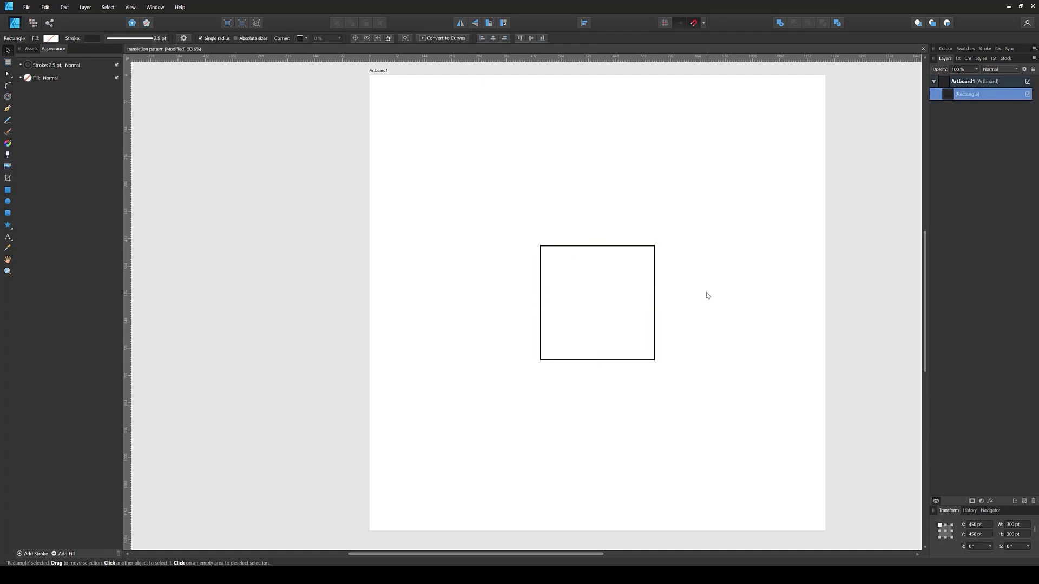
pyautogui.click(655, 303)
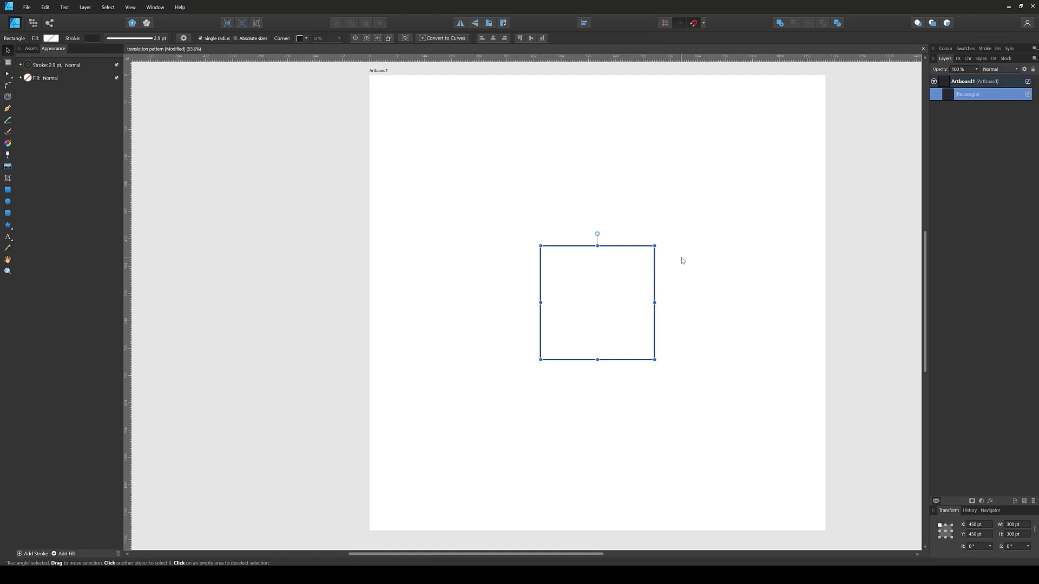
pyautogui.click(674, 318)
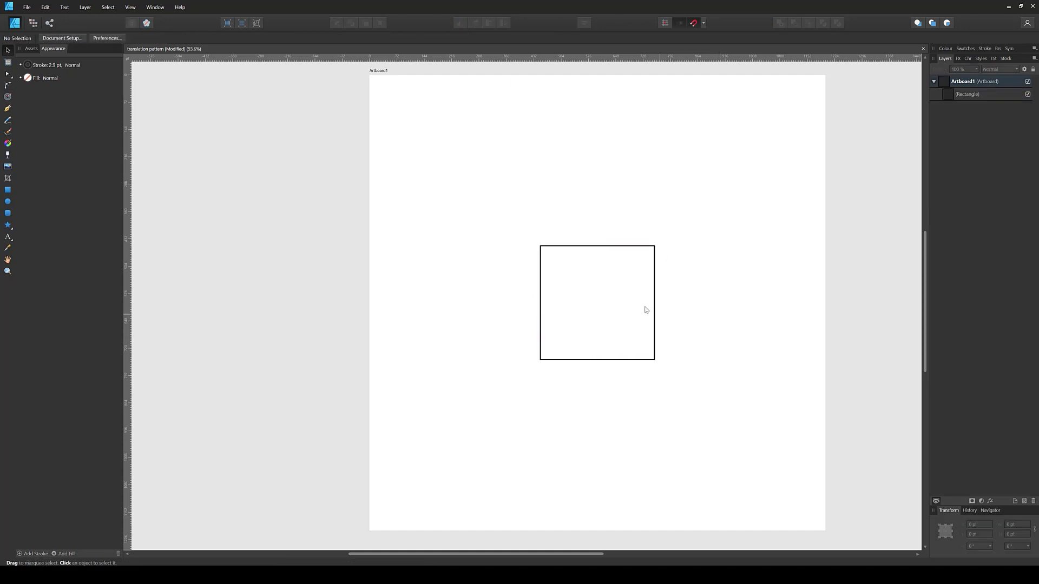
pyautogui.click(597, 247)
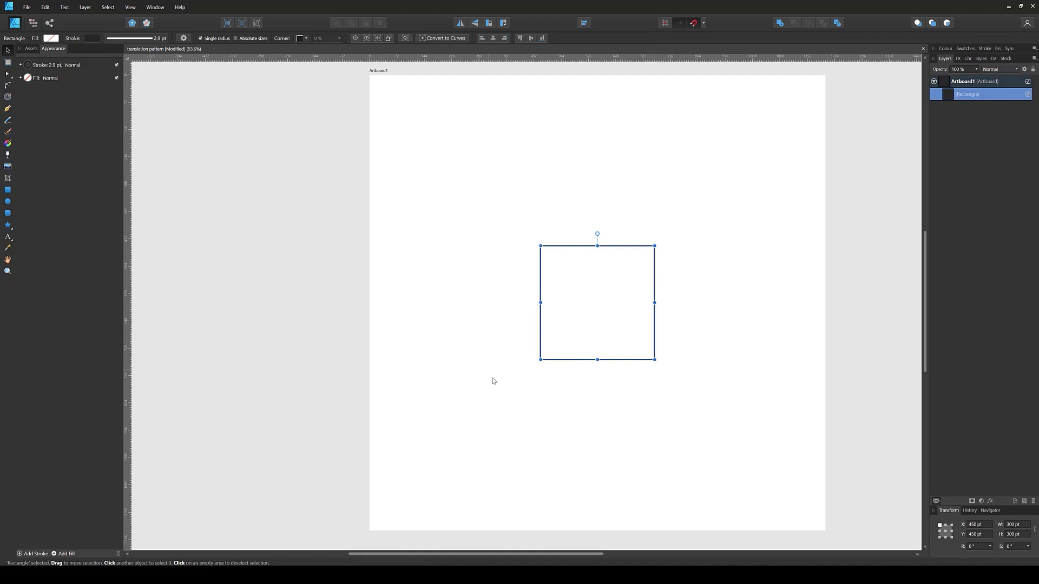
pyautogui.click(526, 398)
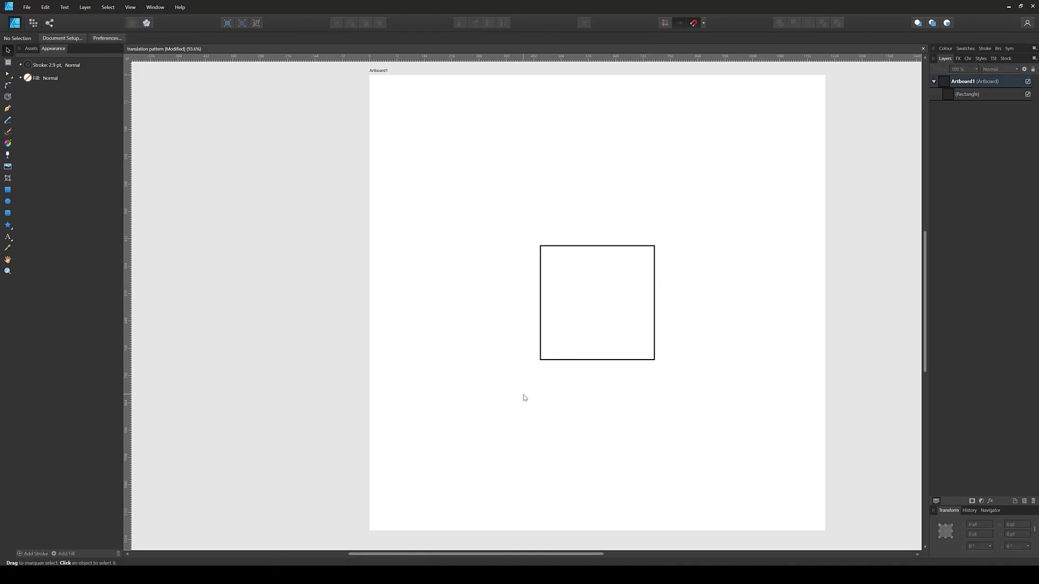
pyautogui.click(600, 362)
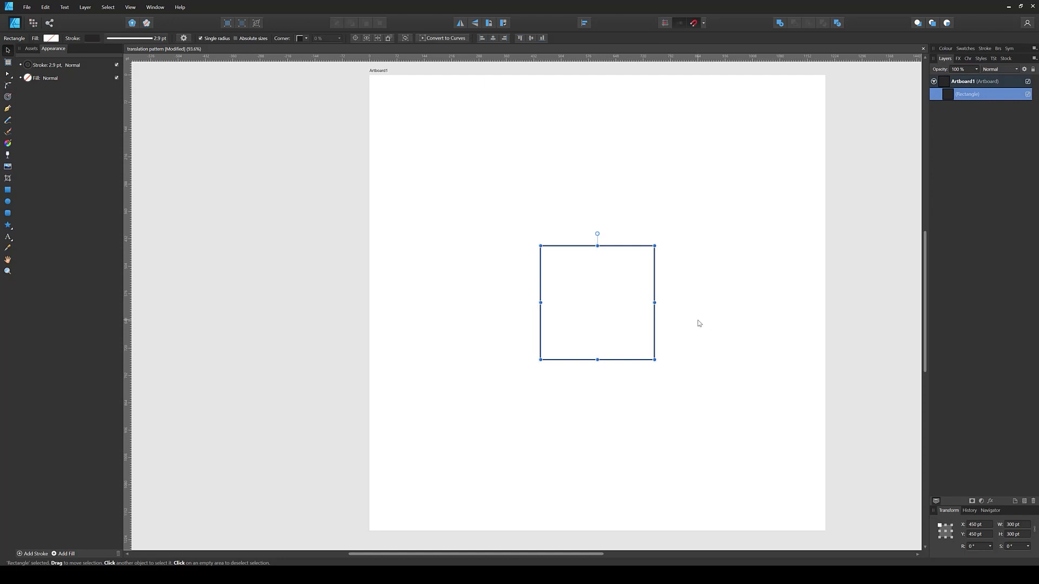
pyautogui.click(591, 292)
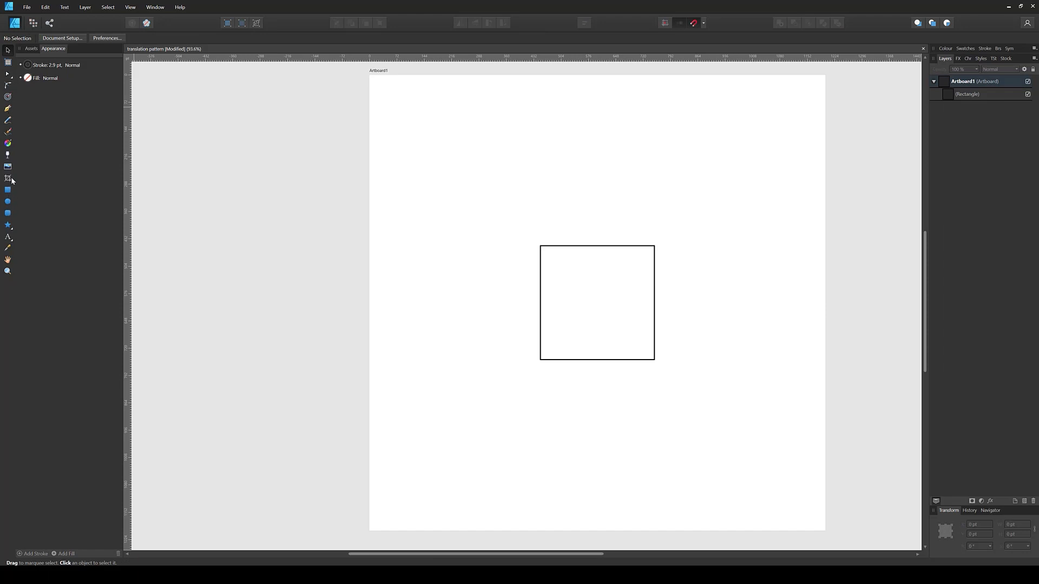
# - Add the letter "A" as Arial art text, about 38.7 pt, centred just inside the square's upper edge
pyautogui.click(8, 238)
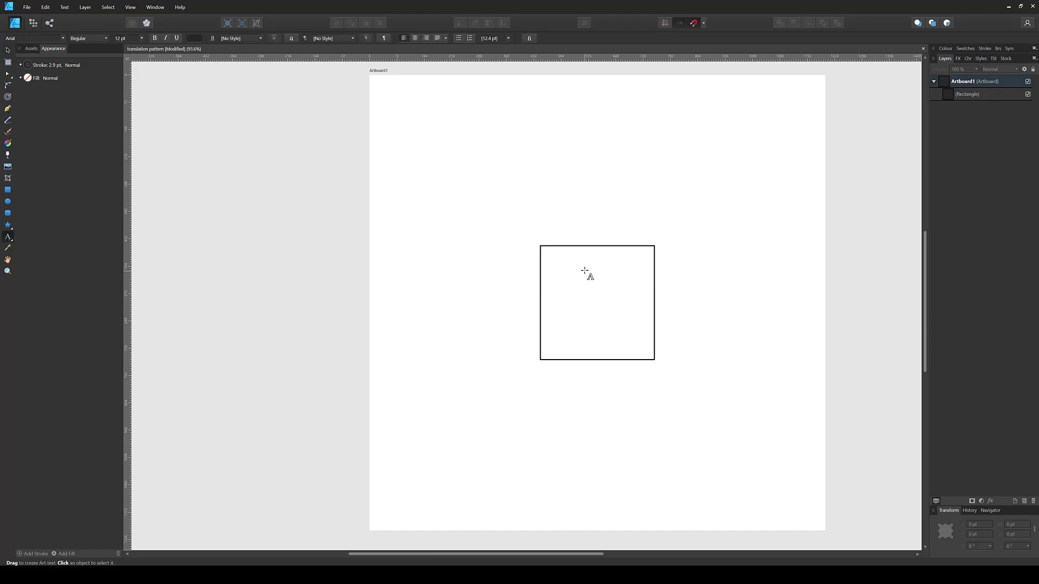
pyautogui.click(588, 233)
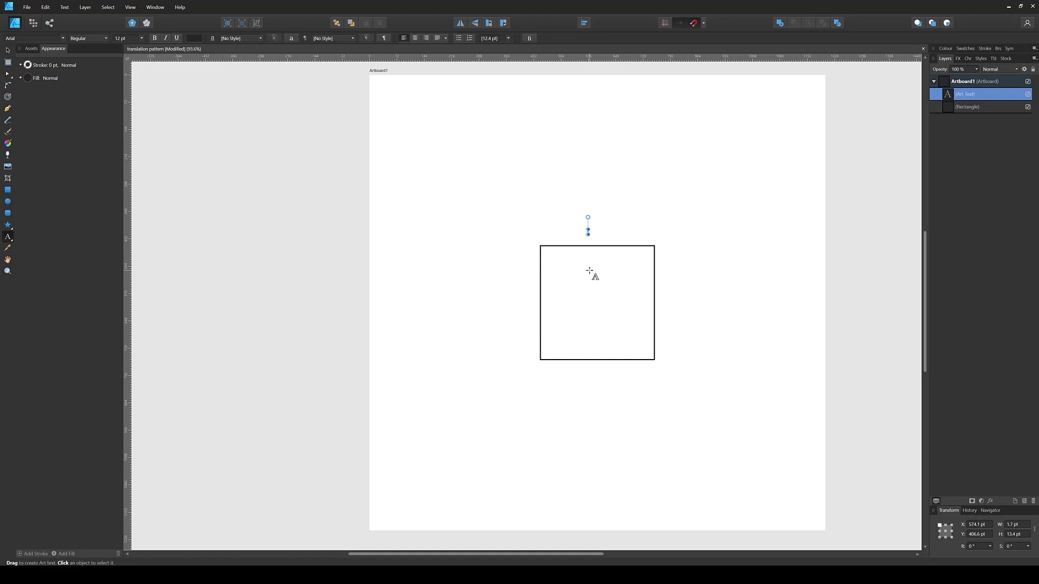
pyautogui.write('A')
pyautogui.press('Escape')
# - Duplicate the letter A to the inside of the square's left edge and change the copy to "B"
pyautogui.moveTo(592, 233); pyautogui.dragTo(556, 309)
pyautogui.hotkey('ctrl', 'j')
pyautogui.doubleClick(555, 310)
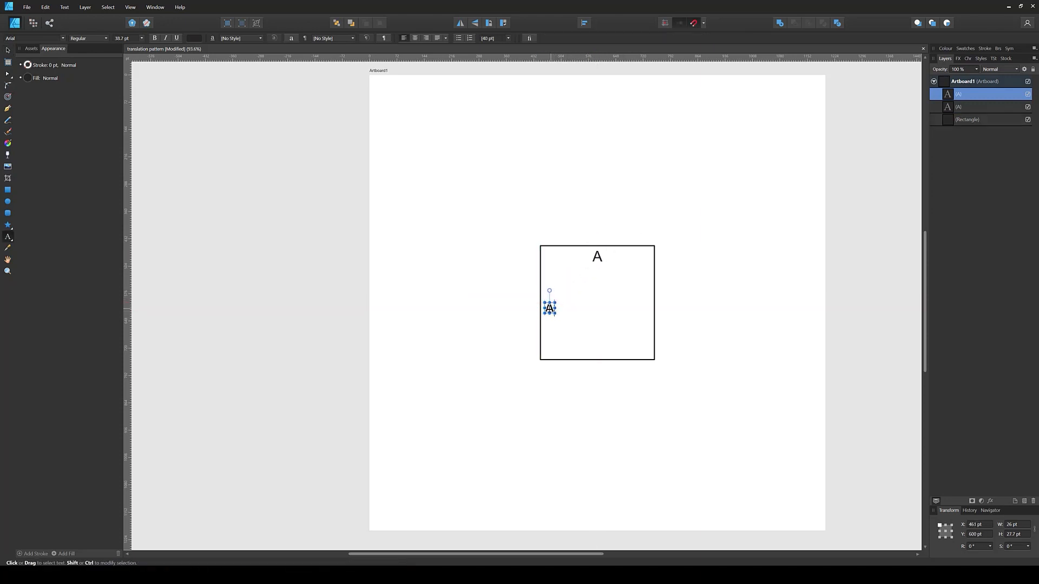
pyautogui.write('B')
pyautogui.press('Escape')
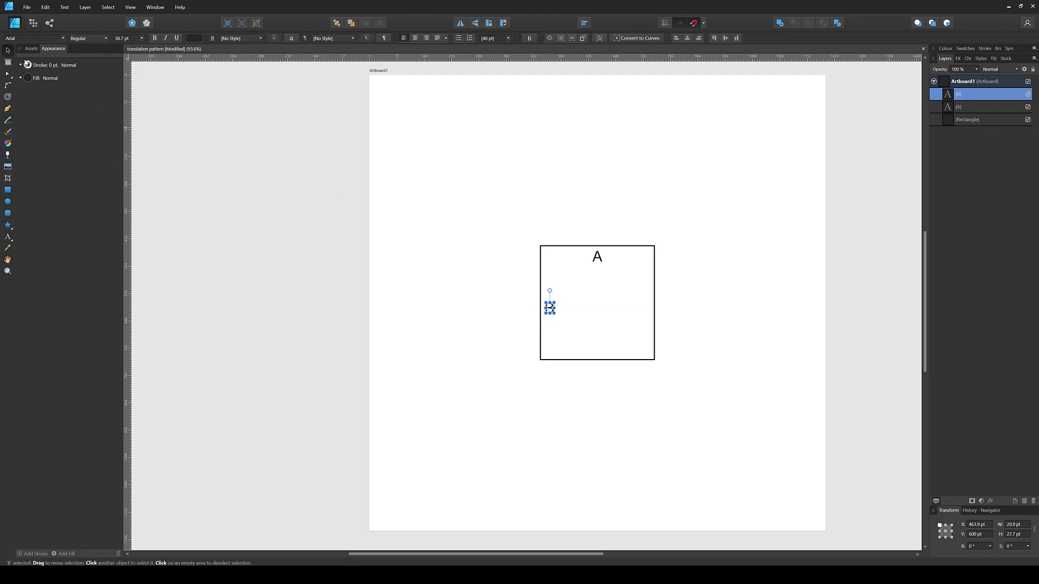
pyautogui.click(736, 279)
# - Select the square together with the letters A and B and bring up the symbol controls
pyautogui.click(959, 126)
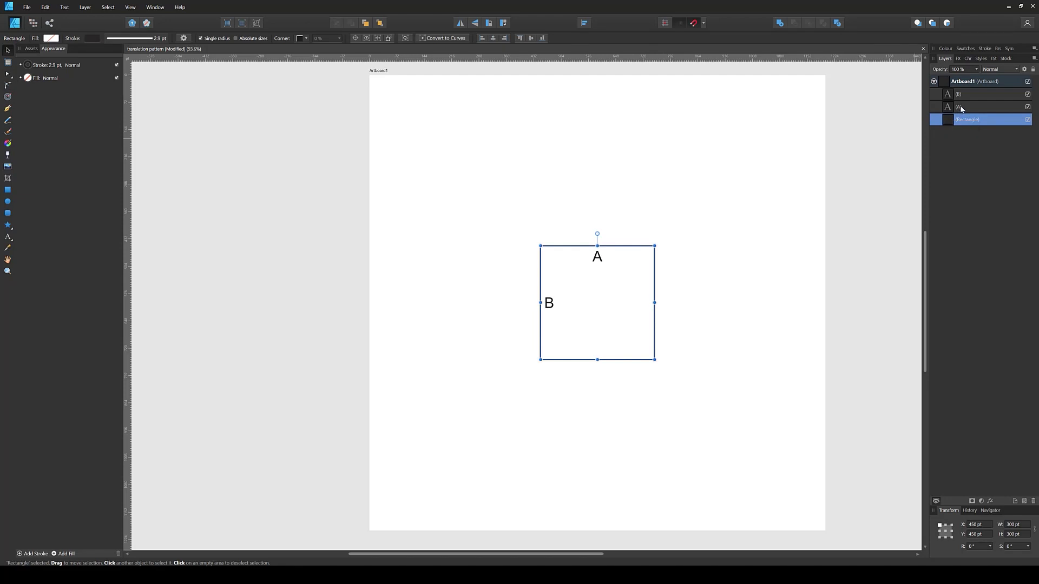
pyautogui.keyDown('shift'); pyautogui.click(962, 108); pyautogui.keyUp('shift')
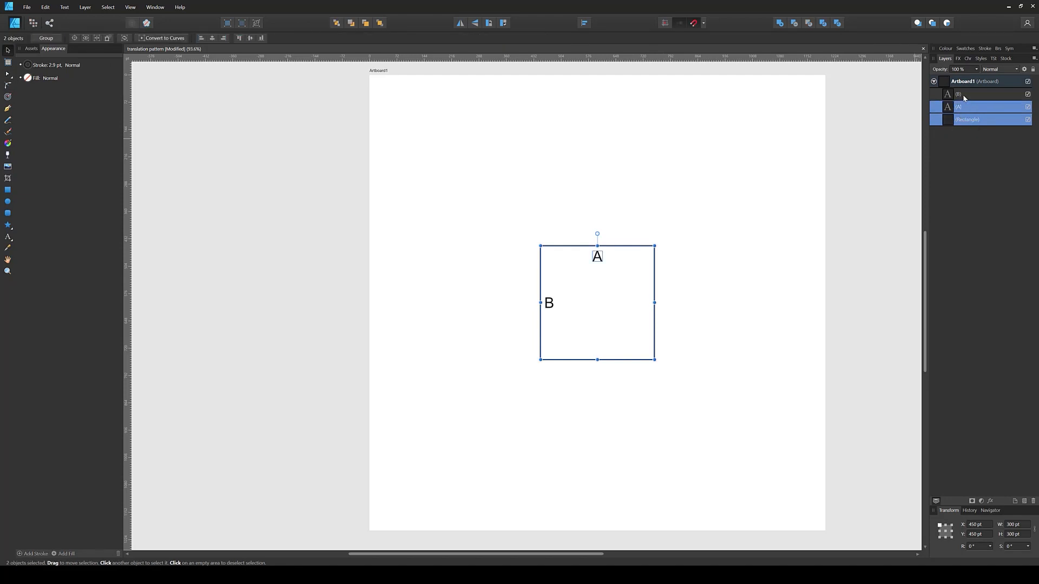
pyautogui.keyDown('shift'); pyautogui.click(964, 97); pyautogui.keyUp('shift')
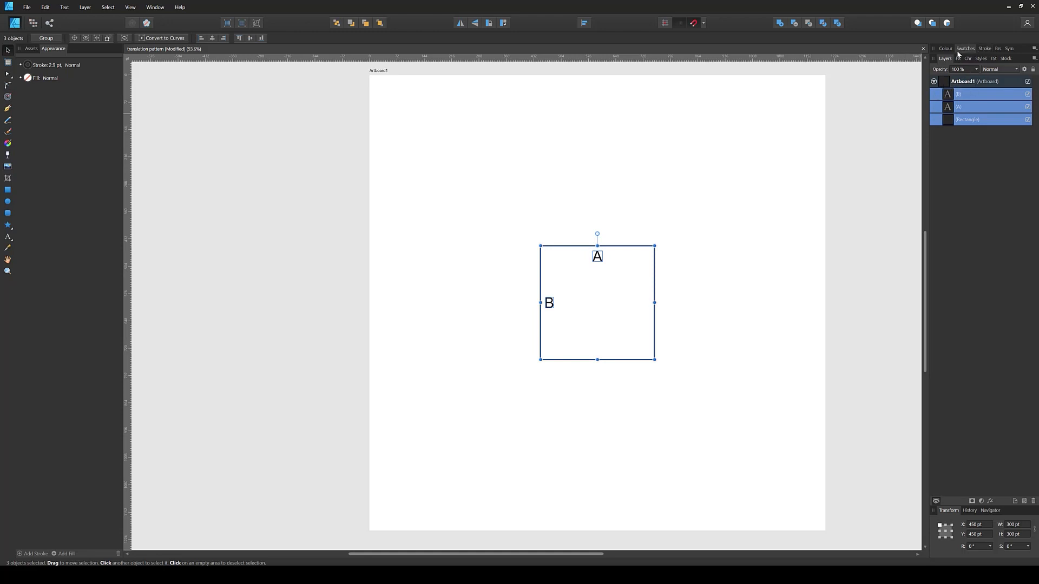
pyautogui.click(1022, 48)
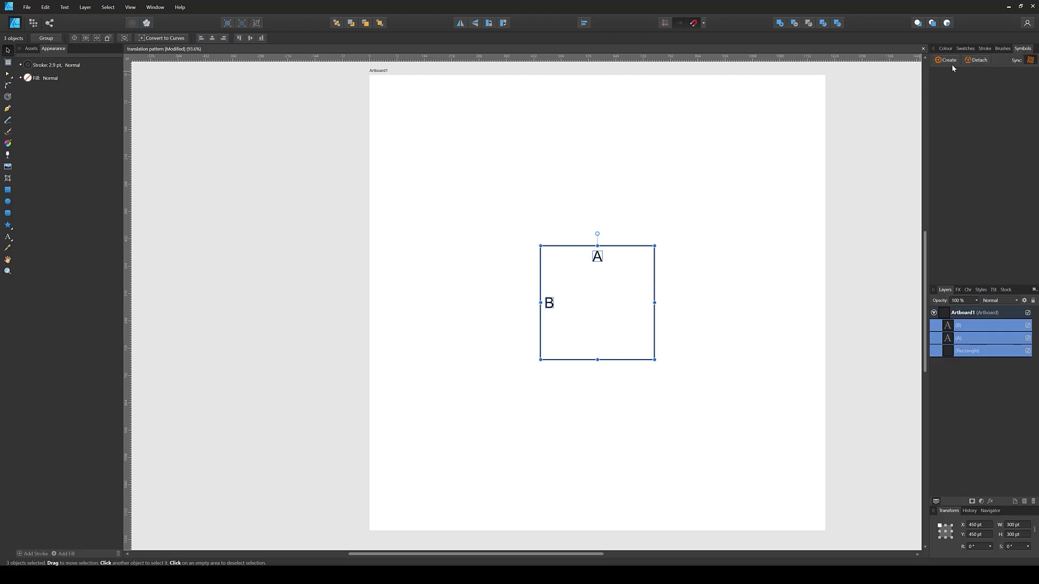
# - Try to create symbols directly from the three ungrouped objects, and undo it
pyautogui.click(132, 6)
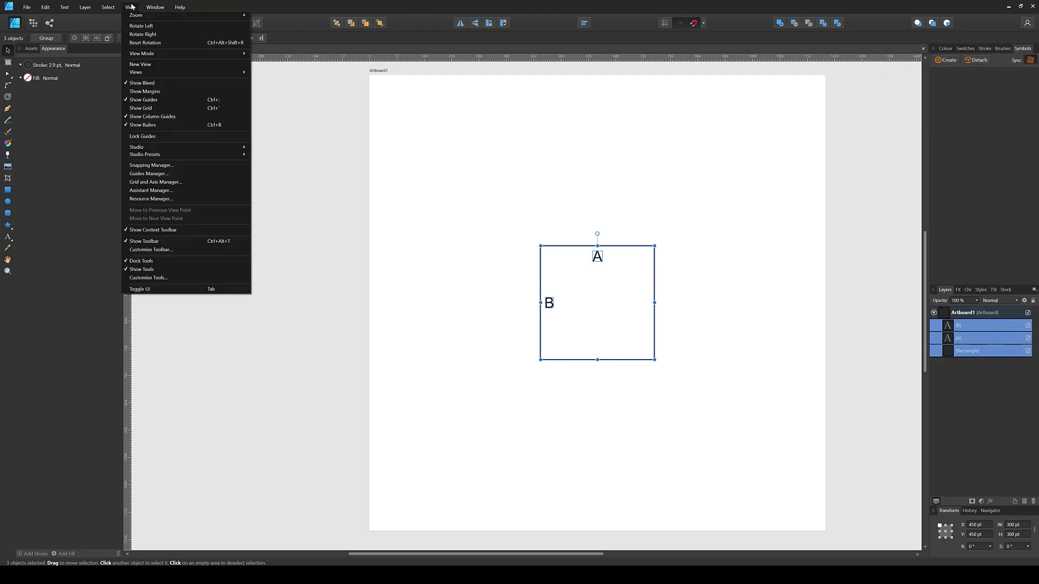
pyautogui.moveTo(246, 148)
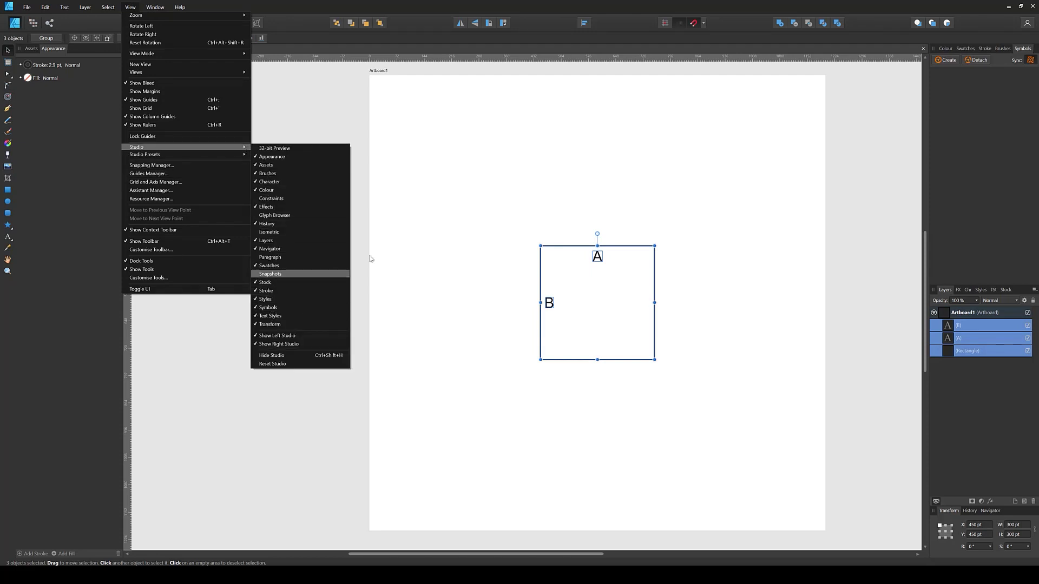
pyautogui.click(1023, 49)
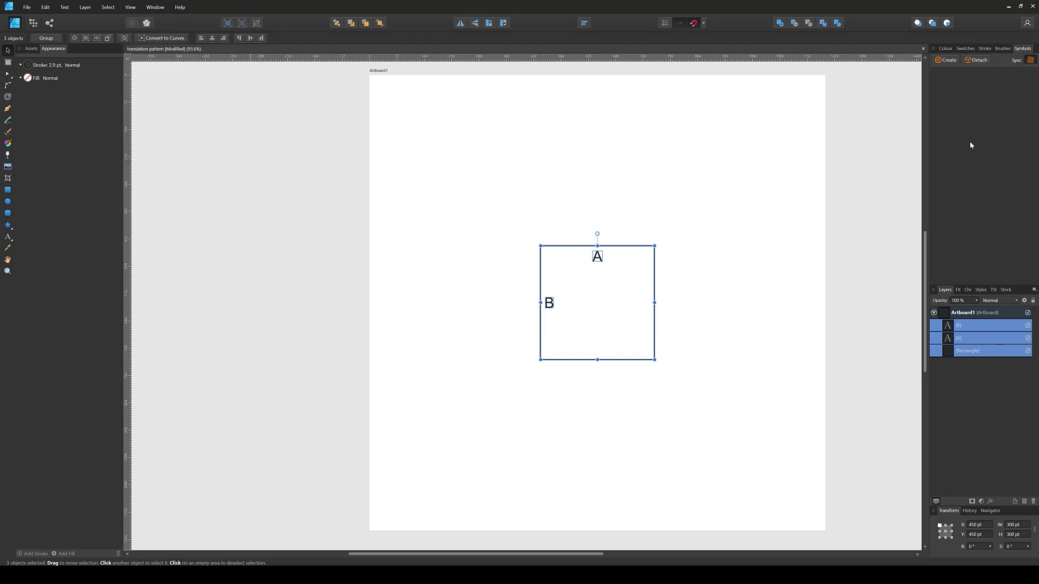
pyautogui.click(945, 61)
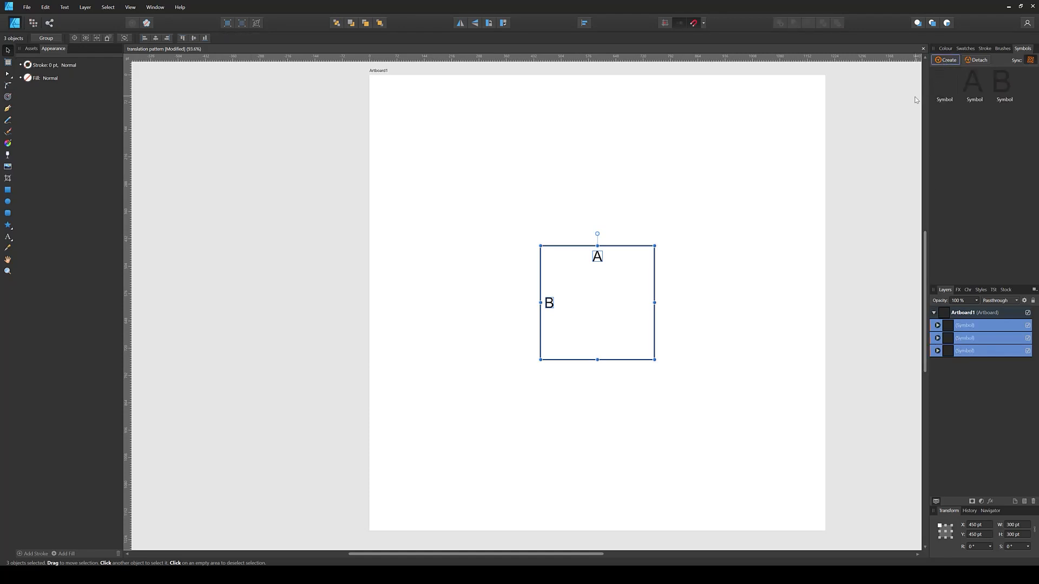
pyautogui.hotkey('ctrl', 'z')
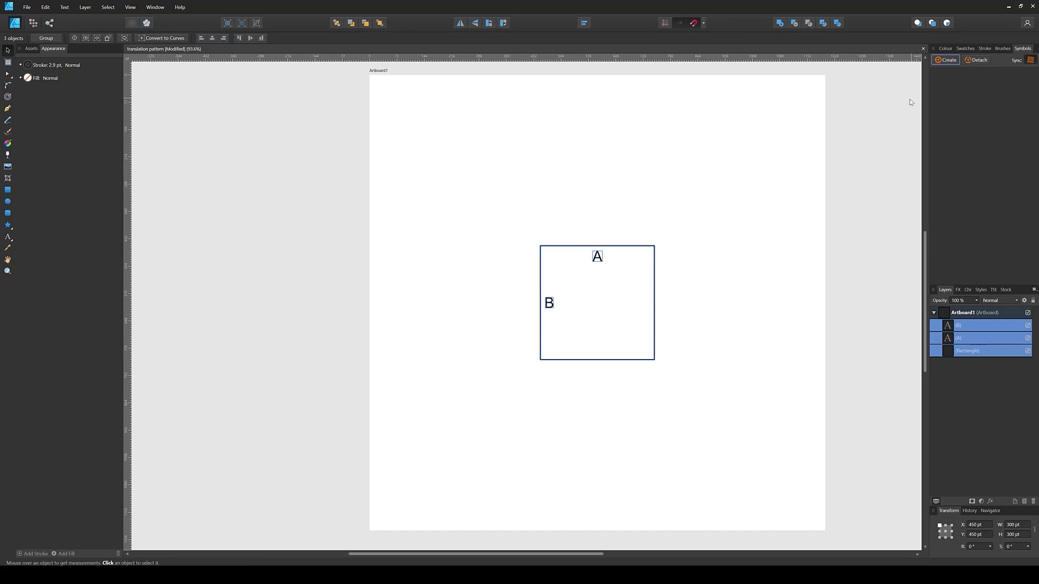
# - Nest the letters A and B inside the square's layer and create a symbol from the square
pyautogui.click(726, 216)
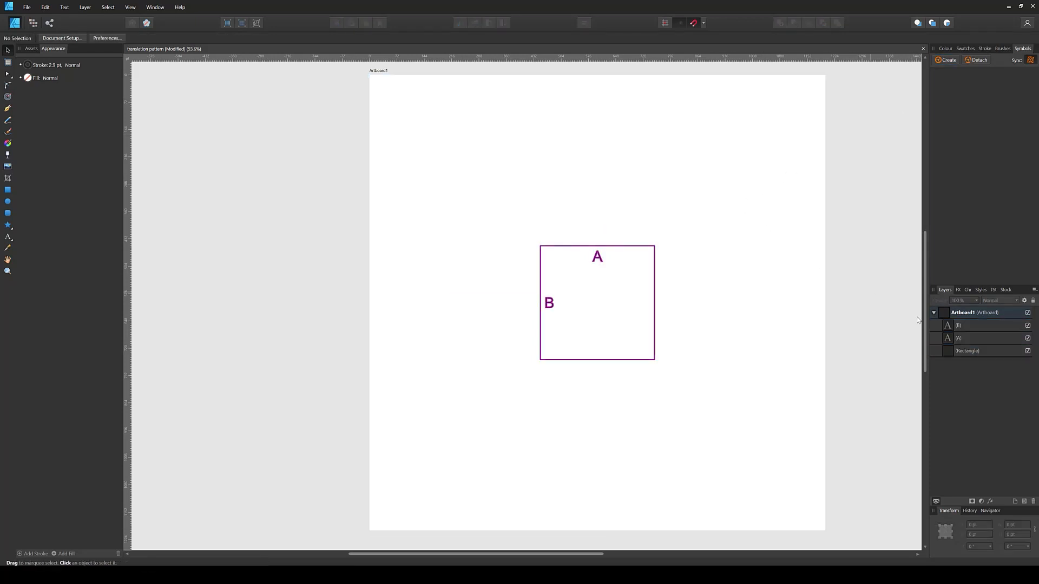
pyautogui.click(966, 338)
pyautogui.keyDown('shift'); pyautogui.click(965, 325); pyautogui.keyUp('shift')
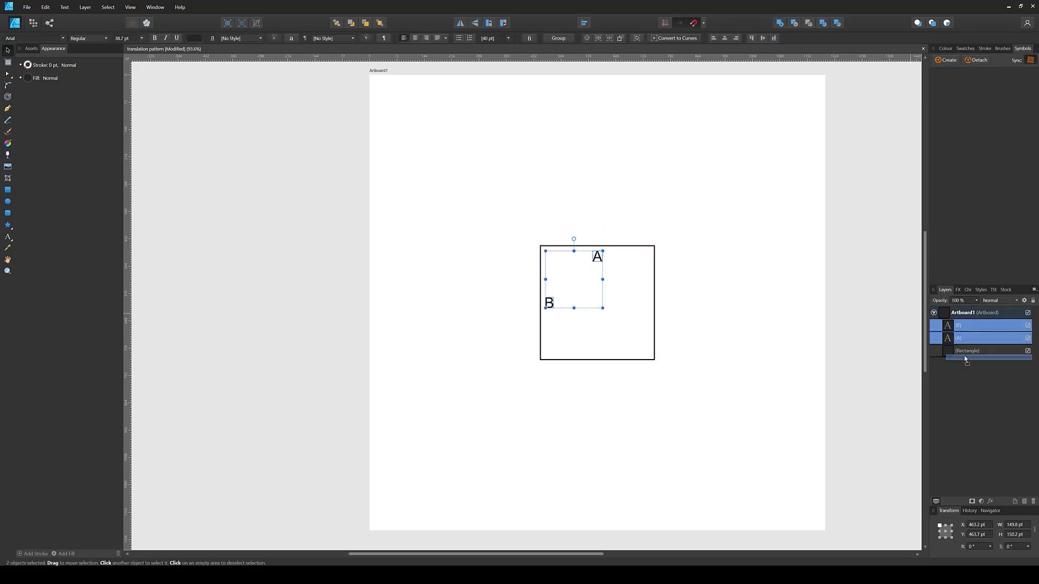
pyautogui.moveTo(965, 361); pyautogui.dragTo(958, 352)
pyautogui.click(951, 327)
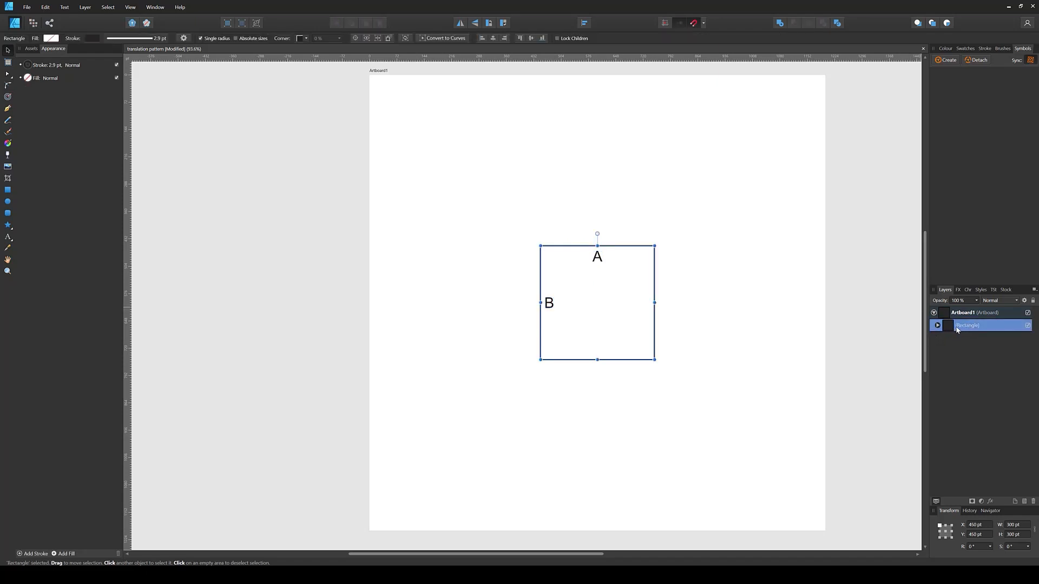
pyautogui.click(945, 61)
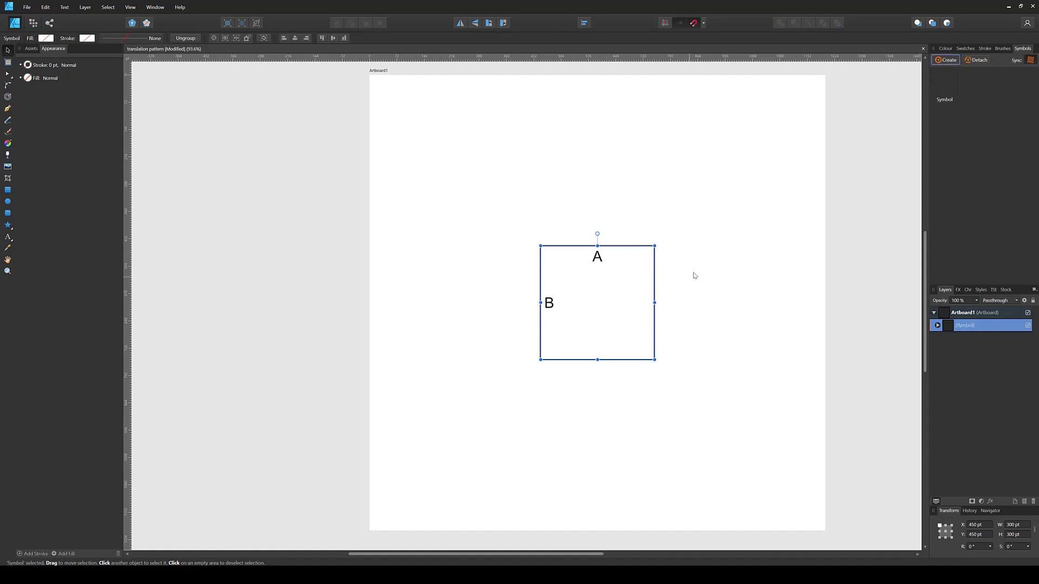
pyautogui.click(788, 369)
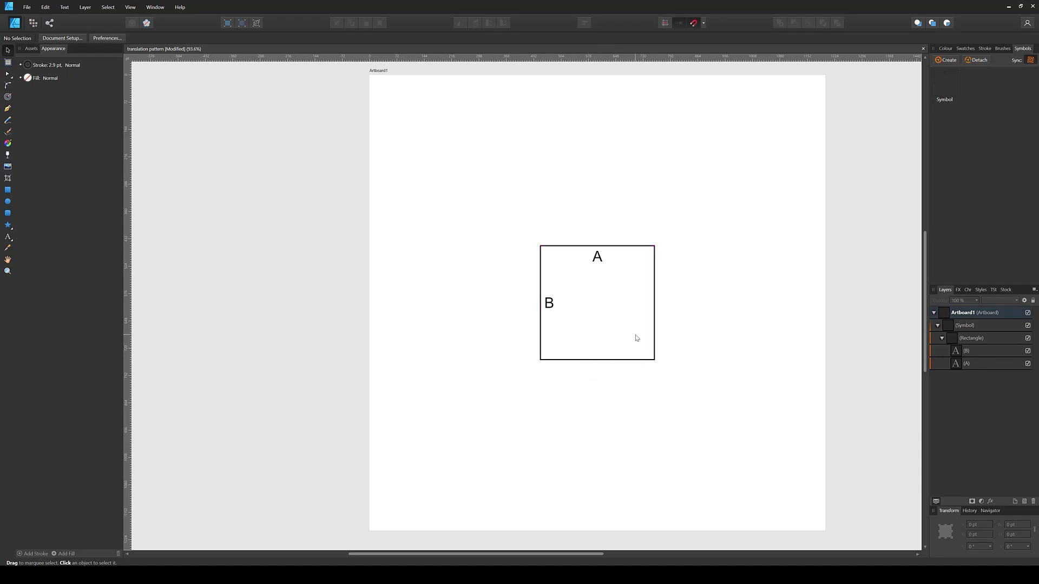
# - Duplicate the centre tile symbol twice, snapping one copy against its right edge and the other against its bottom edge
pyautogui.click(960, 323)
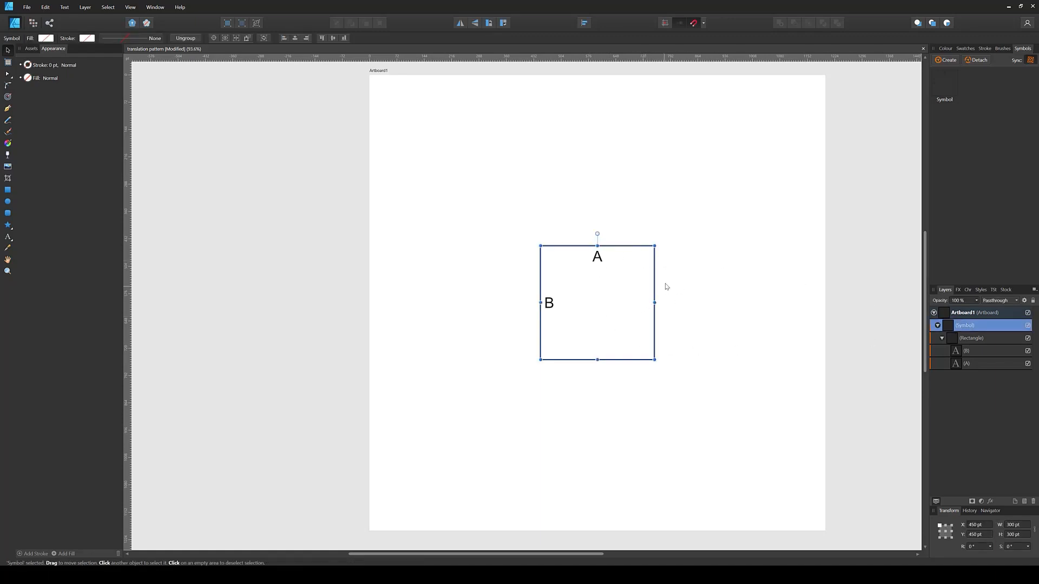
pyautogui.hotkey('ctrl', 'j')
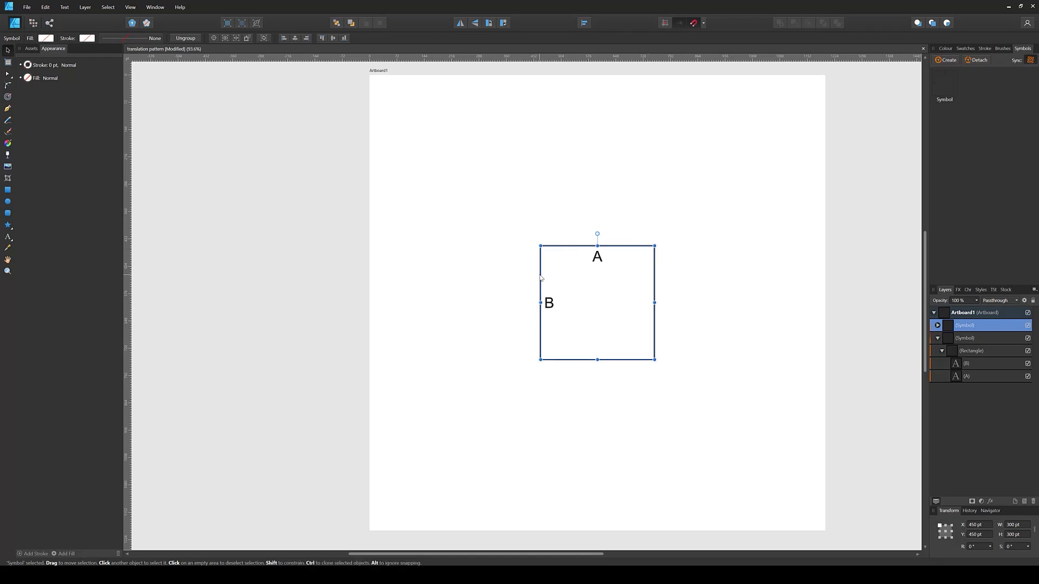
pyautogui.moveTo(540, 278); pyautogui.dragTo(655, 284)
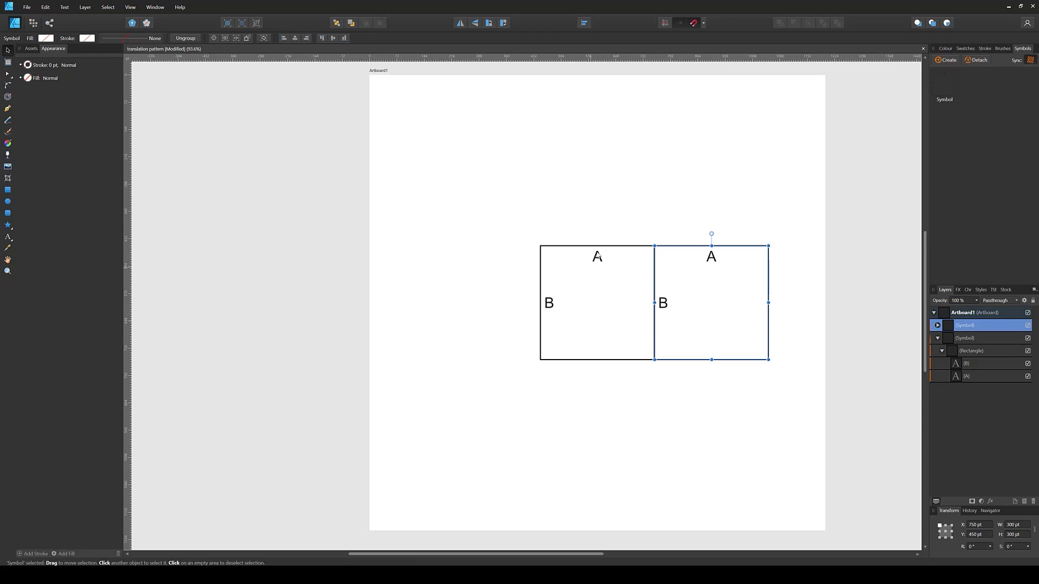
pyautogui.click(599, 259)
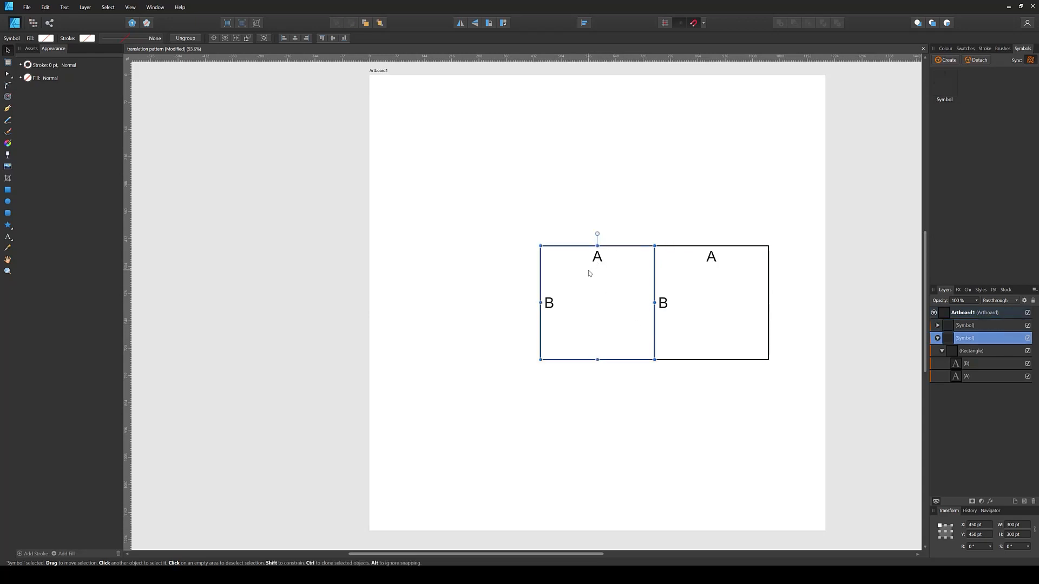
pyautogui.hotkey('ctrl', 'j')
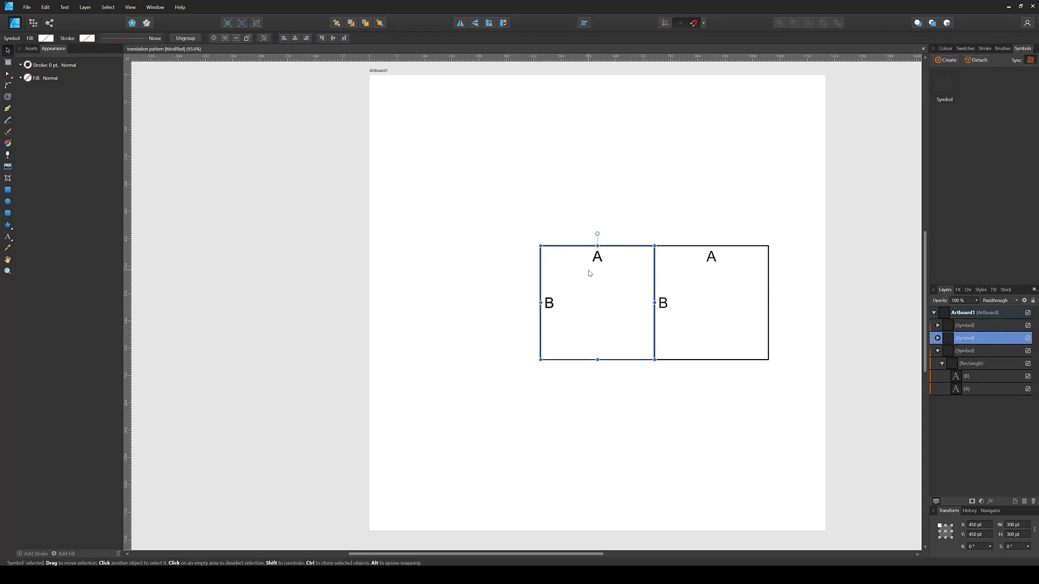
pyautogui.moveTo(600, 262); pyautogui.dragTo(608, 372)
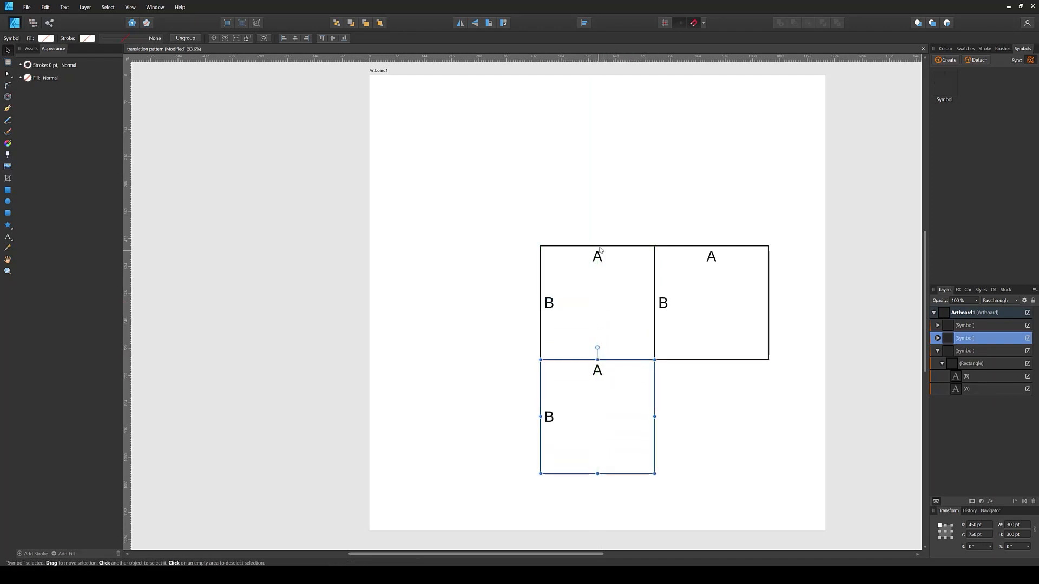
pyautogui.click(608, 221)
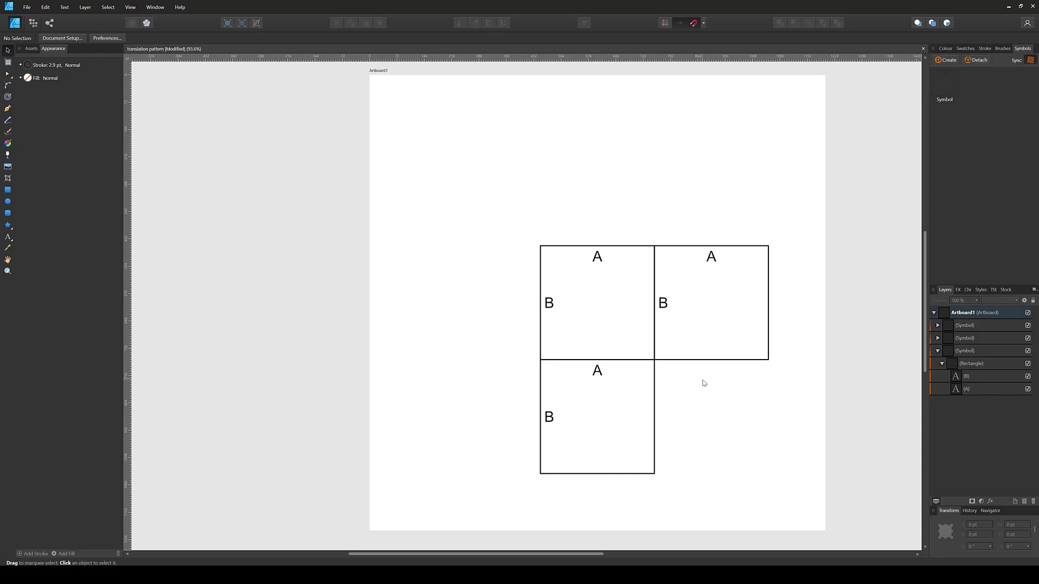
# - Duplicate the centre tile symbol twice more, snapping one copy against its left edge and the other against its top edge
pyautogui.click(942, 364)
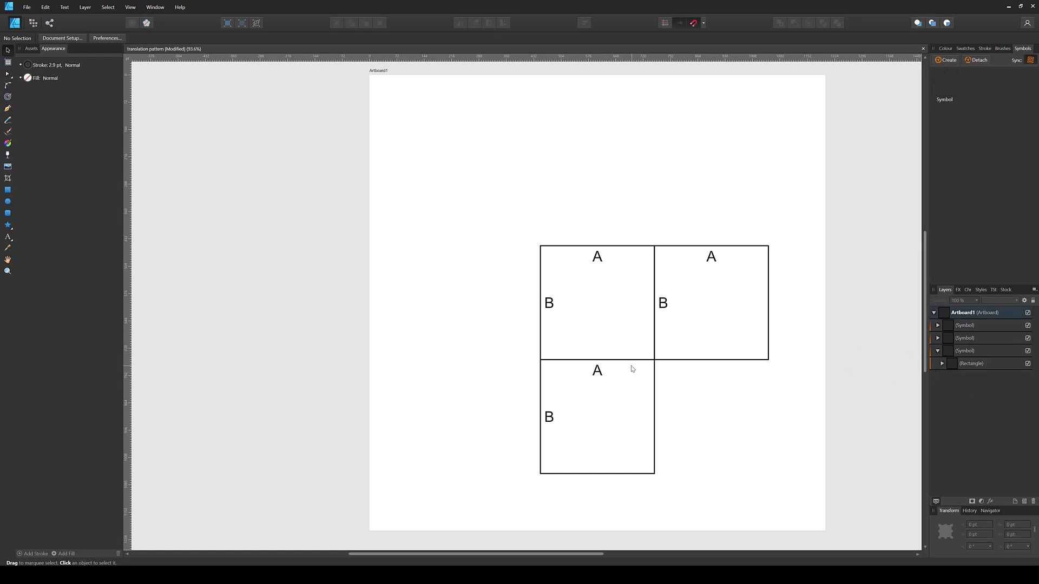
pyautogui.click(547, 307)
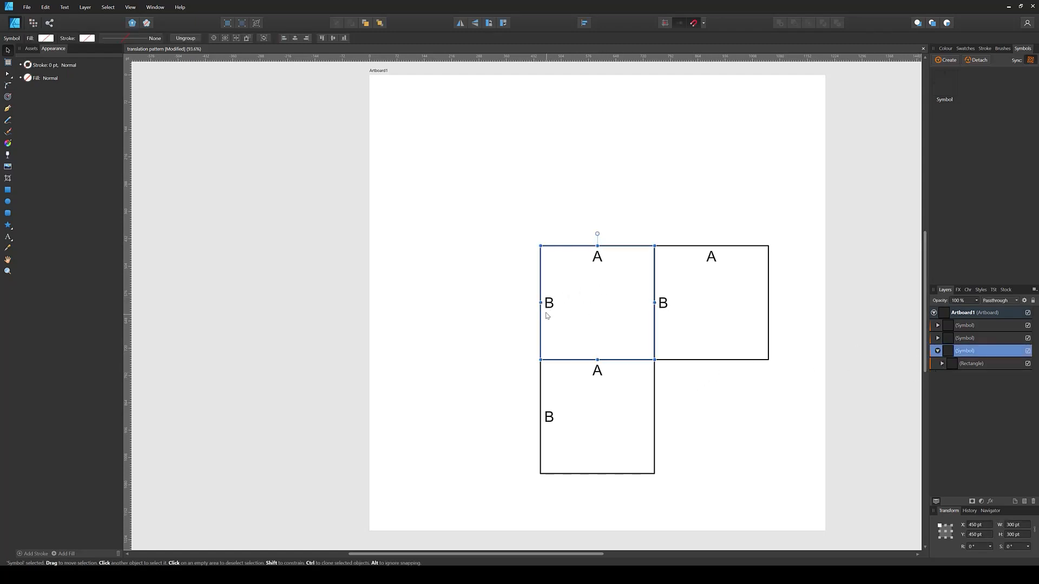
pyautogui.hotkey('ctrl', 'j')
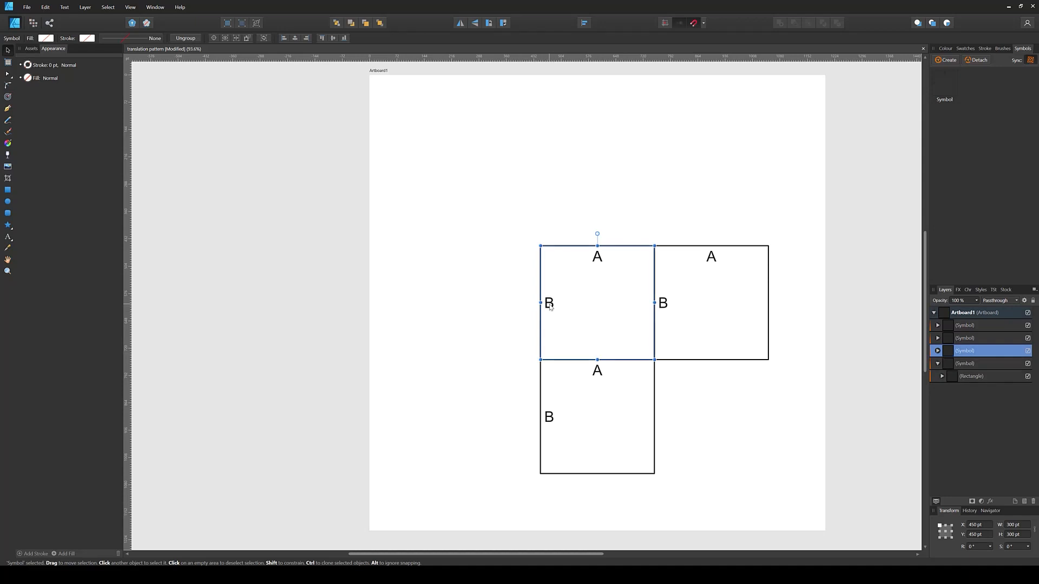
pyautogui.moveTo(550, 306); pyautogui.dragTo(436, 304)
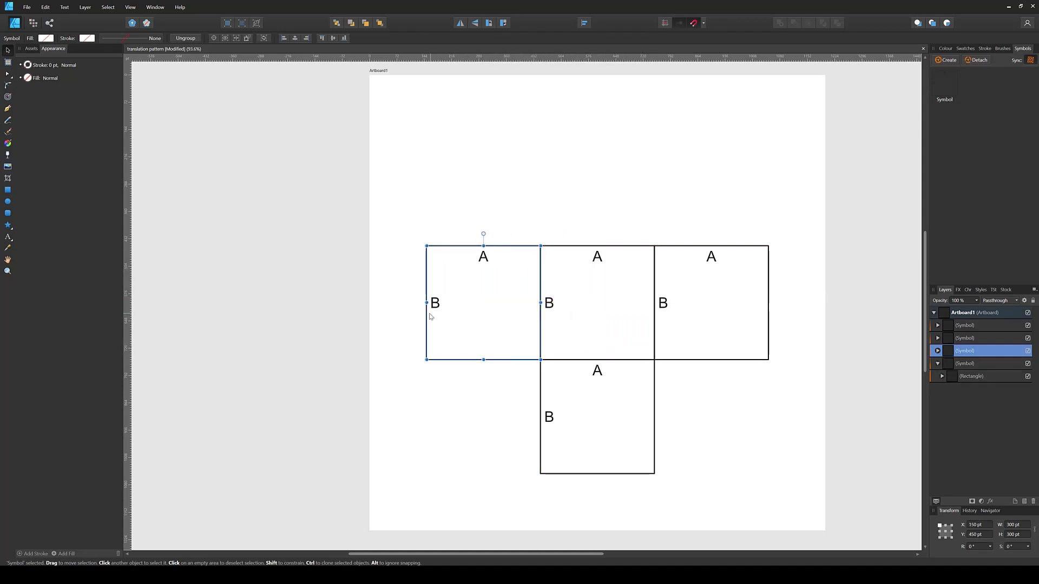
pyautogui.click(602, 260)
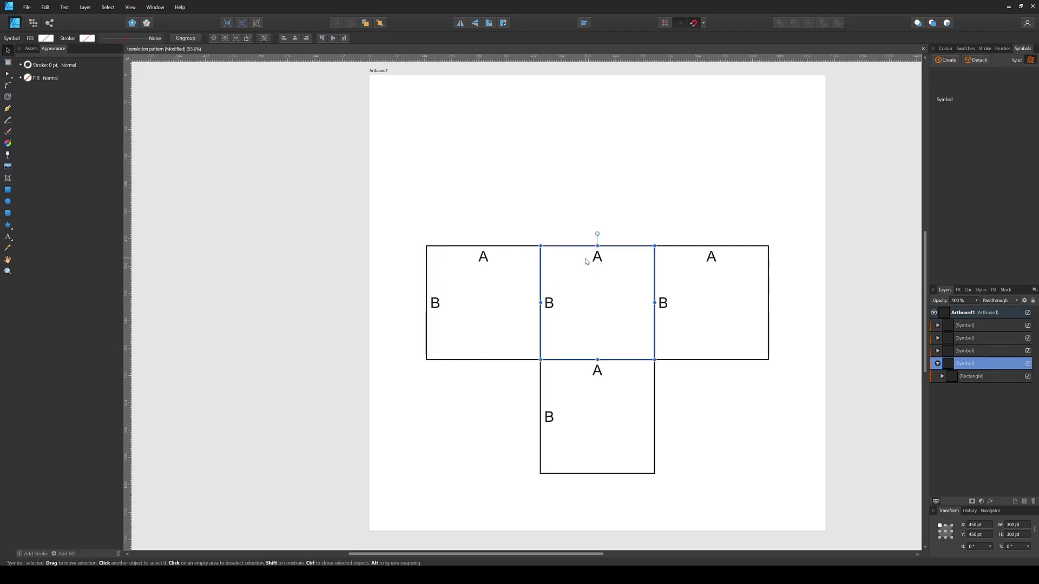
pyautogui.hotkey('ctrl', 'j')
pyautogui.moveTo(548, 307); pyautogui.dragTo(550, 194)
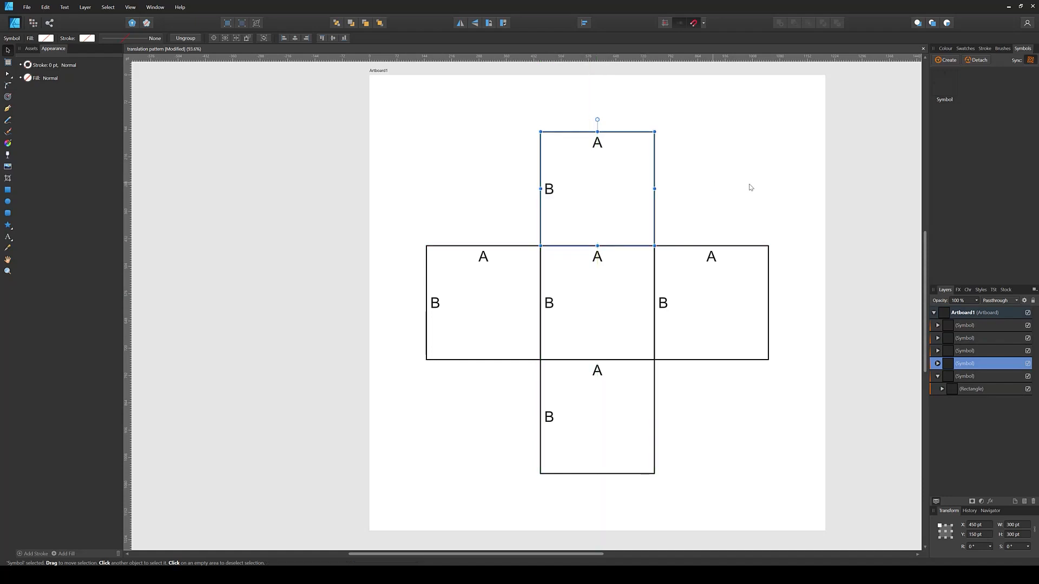
pyautogui.click(686, 410)
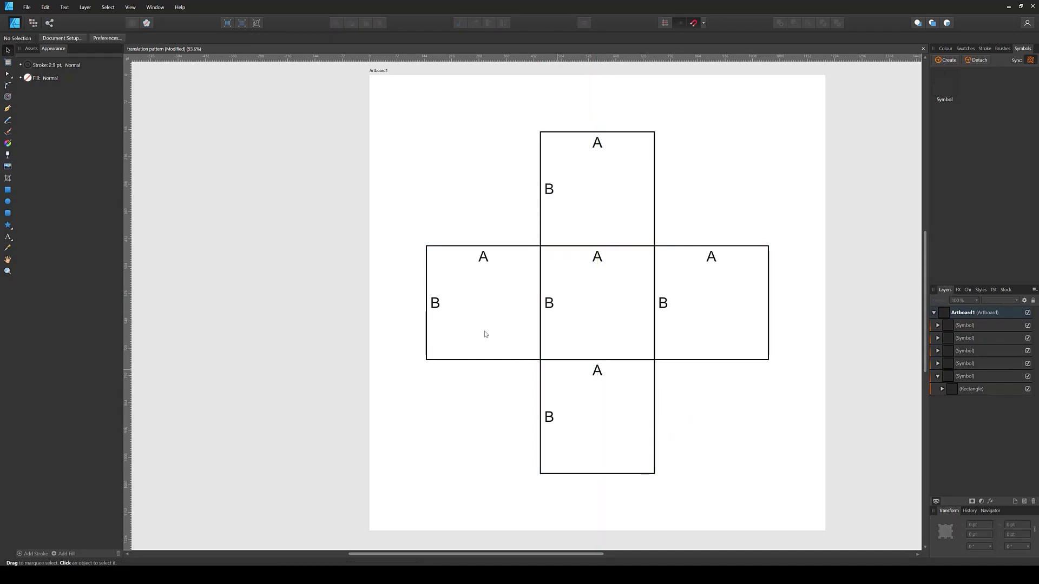
# - Hide the letters A and B within the centre tile symbol and show them again
pyautogui.click(942, 389)
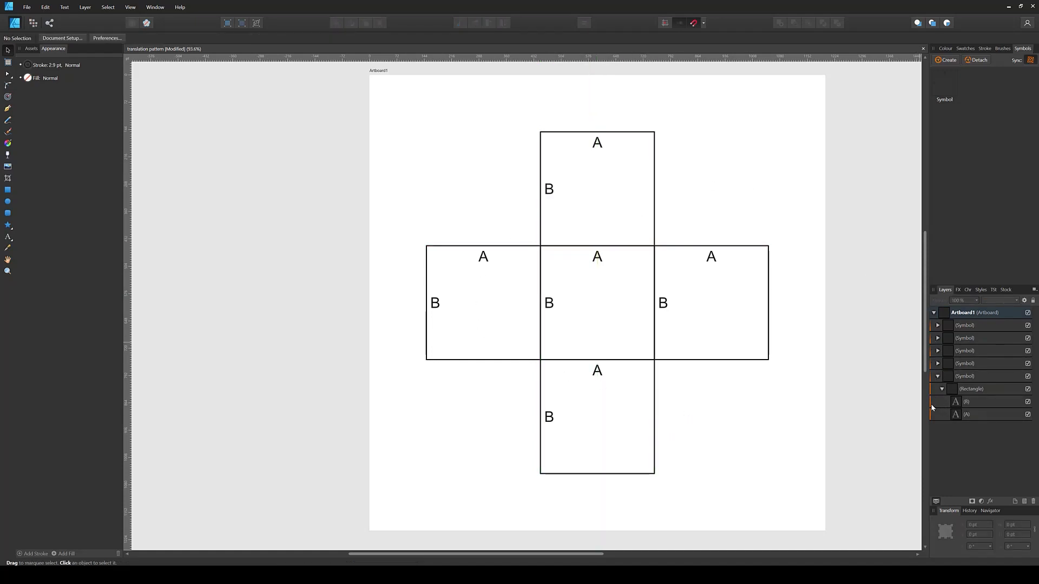
pyautogui.click(1027, 402)
pyautogui.click(1028, 414)
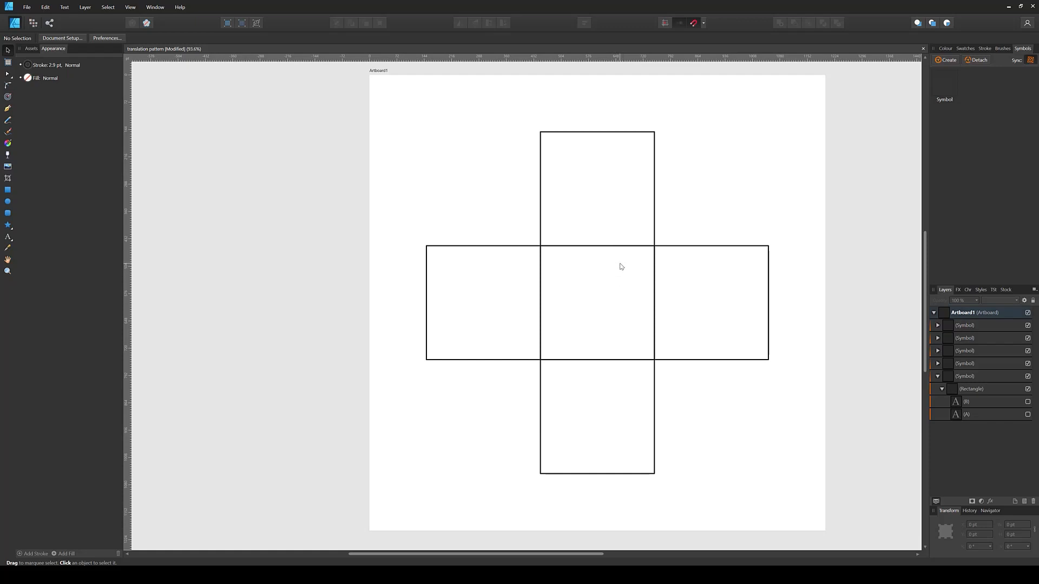
pyautogui.hotkey('ctrl', 's')
pyautogui.click(1028, 415)
pyautogui.click(1028, 402)
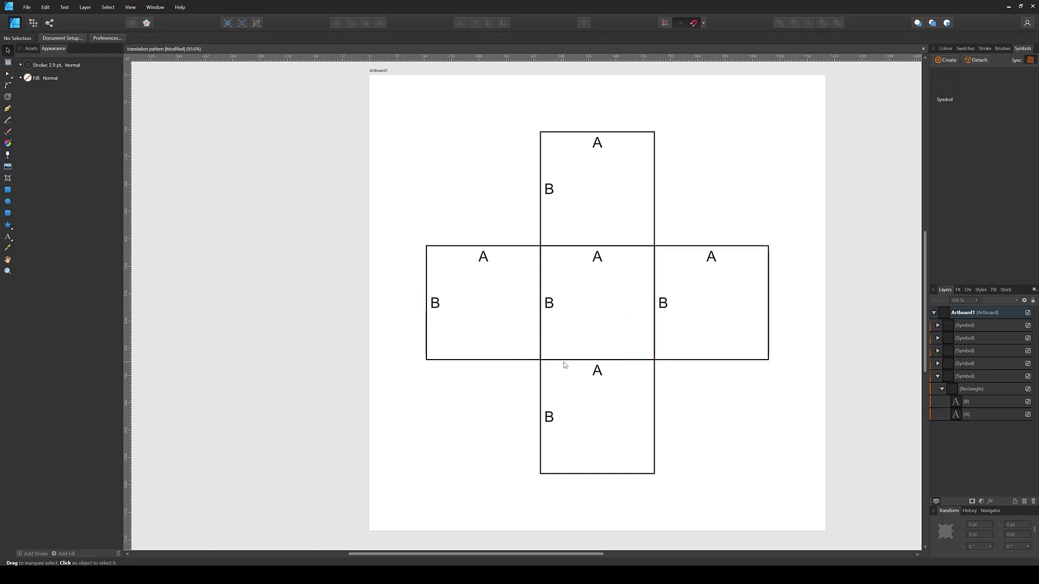
# - Convert the rectangle inside the centre tile symbol to curves for node editing
pyautogui.click(962, 391)
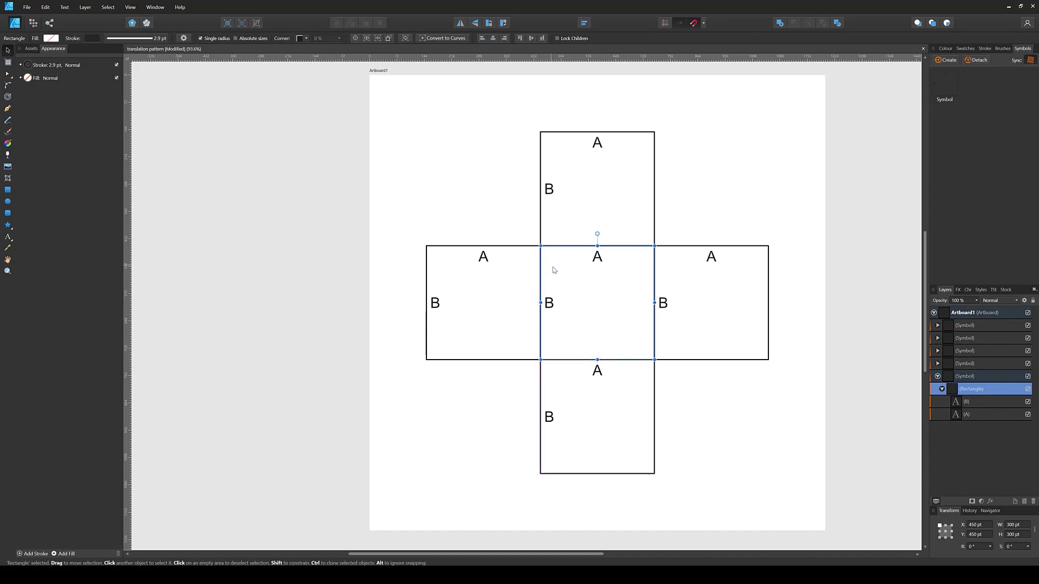
pyautogui.press('a')
pyautogui.click(451, 40)
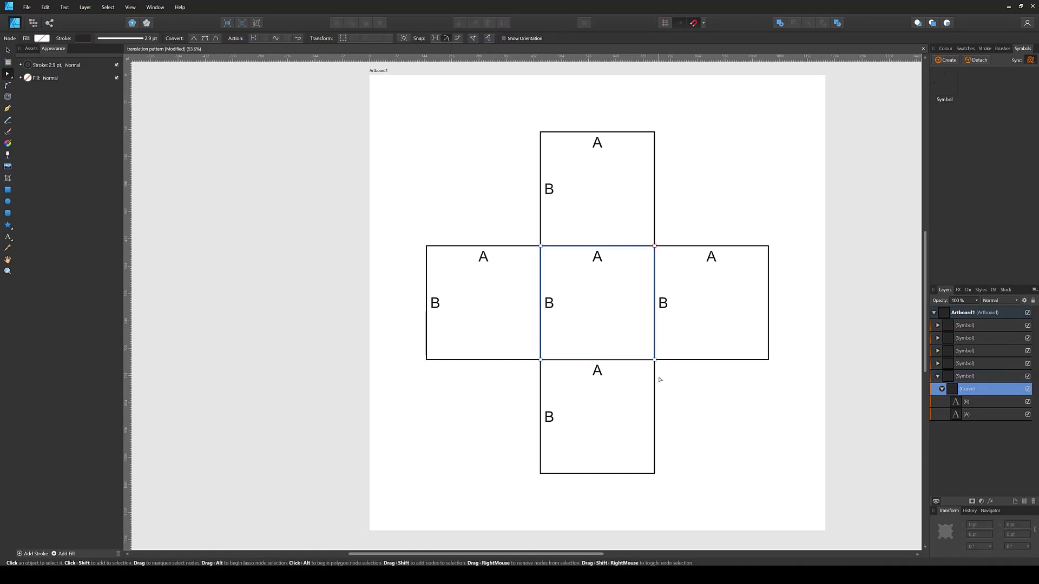
# - Break the centre tile's curve at its lower-right node and delete its bottom and right sides, keeping only sides A and B
pyautogui.click(654, 360)
pyautogui.doubleClick(960, 389)
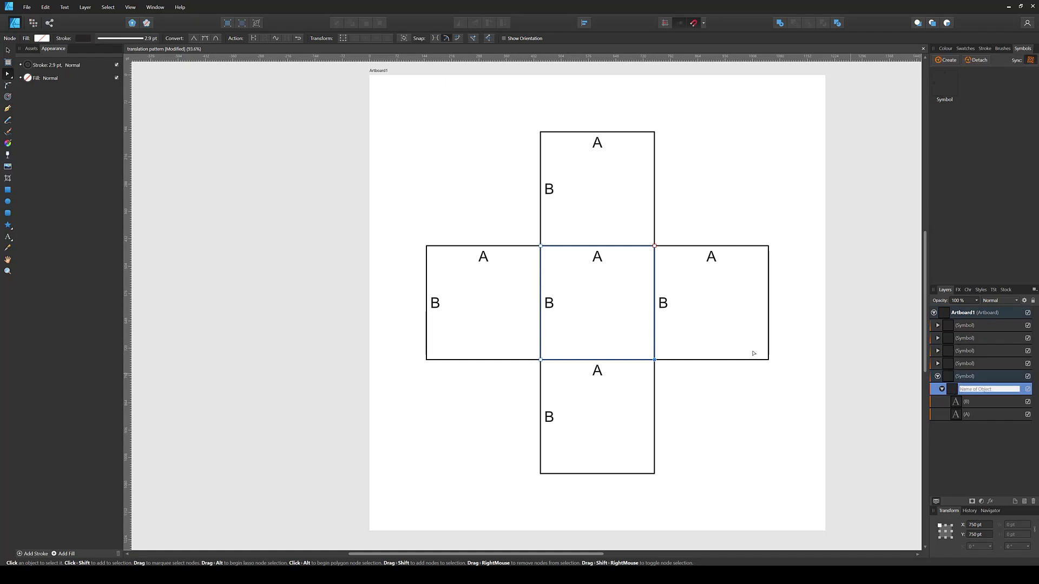
pyautogui.click(656, 361)
pyautogui.click(255, 40)
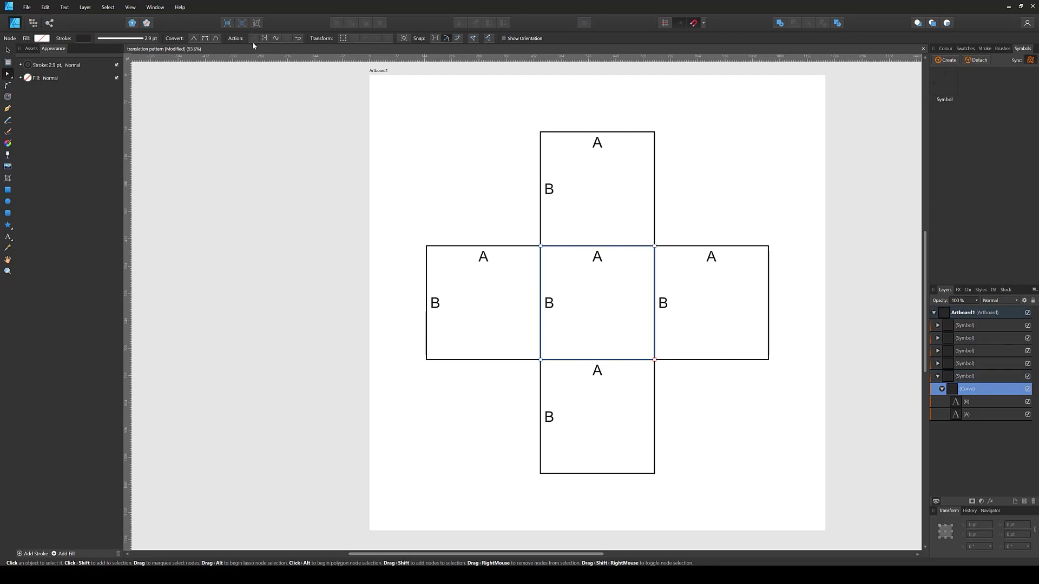
pyautogui.moveTo(655, 360); pyautogui.dragTo(646, 354)
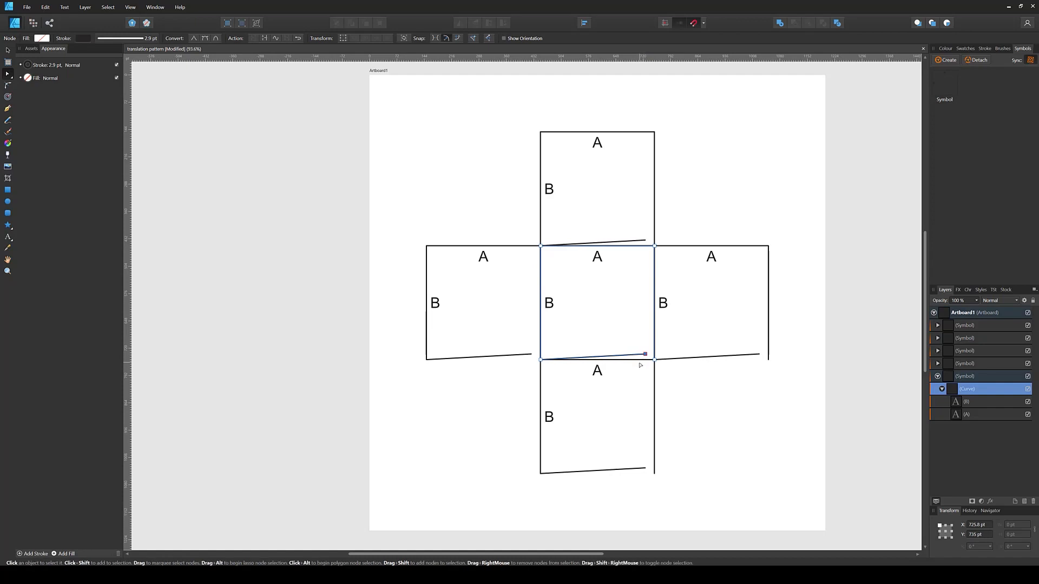
pyautogui.hotkey('ctrl', 'z')
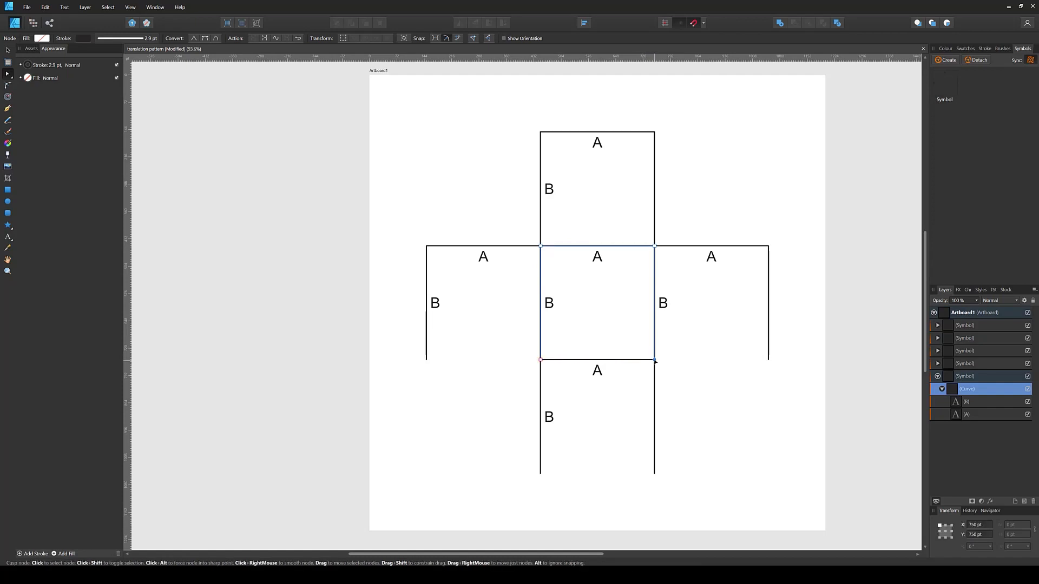
pyautogui.moveTo(655, 361); pyautogui.dragTo(644, 354)
pyautogui.press('Delete')
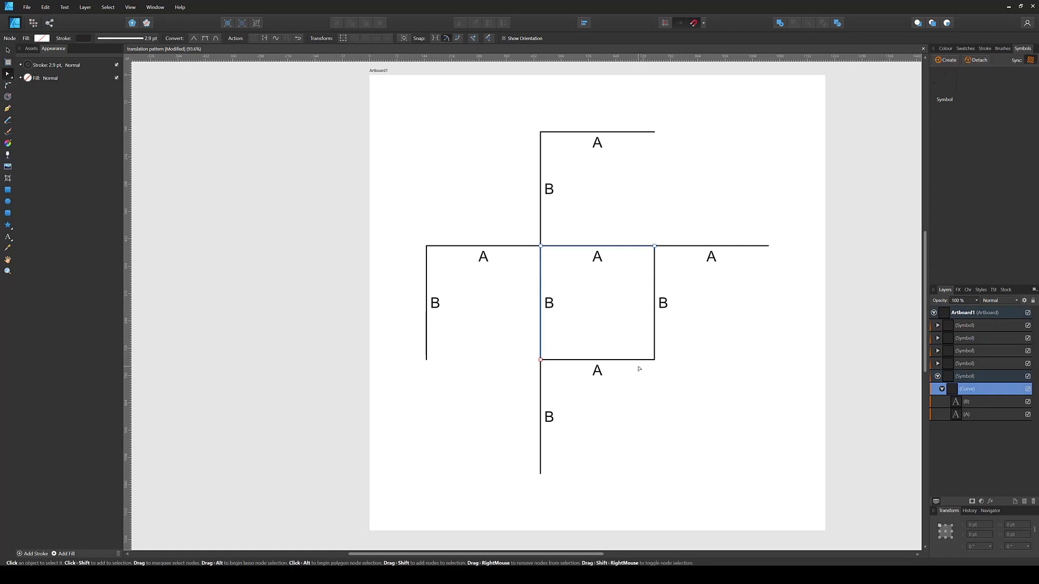
pyautogui.click(609, 388)
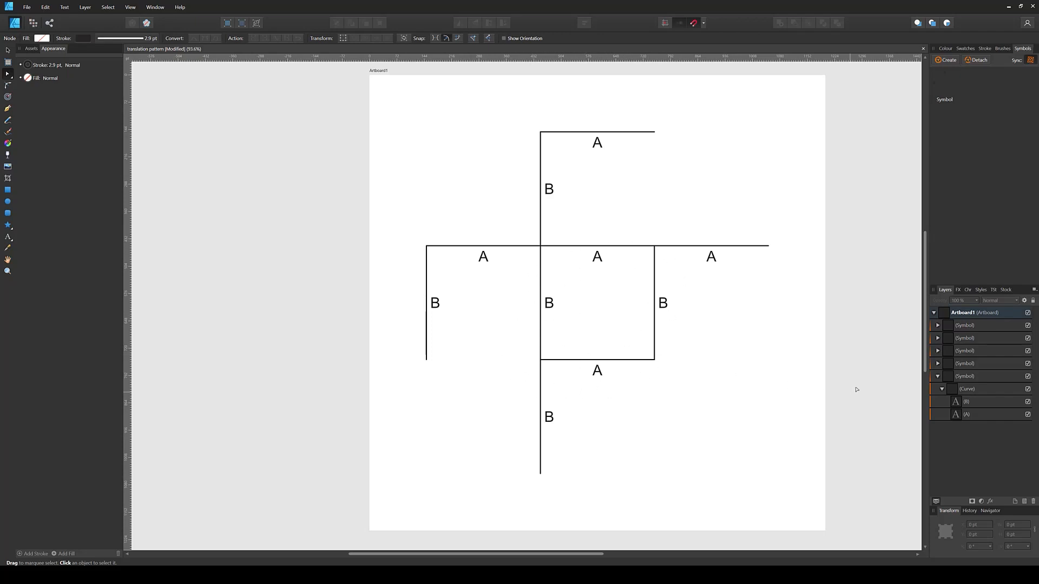
# - Bend side A of the centre tile's curve downward and undo the bend
pyautogui.click(955, 388)
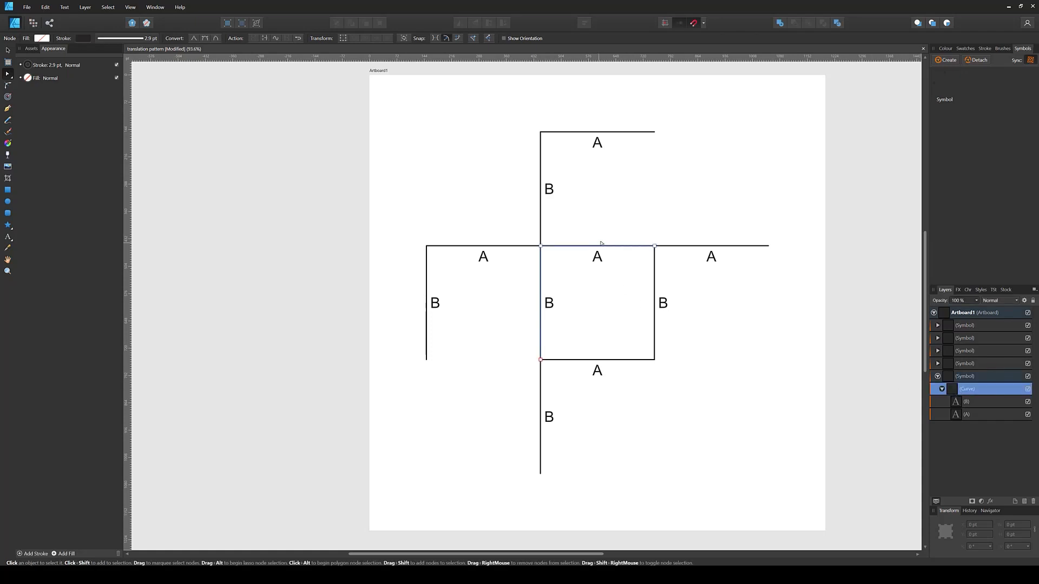
pyautogui.moveTo(601, 244); pyautogui.dragTo(597, 265)
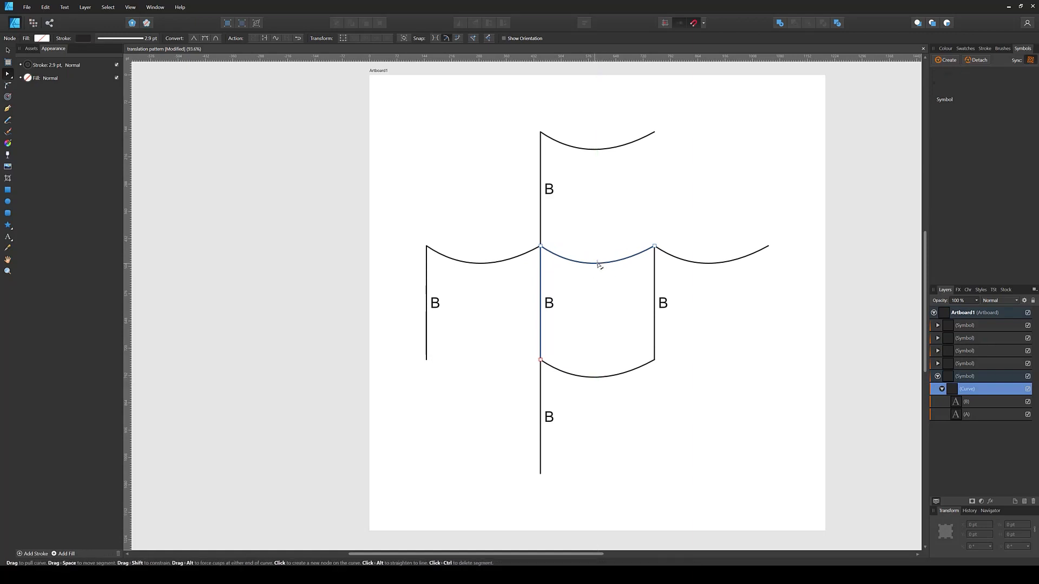
pyautogui.hotkey('ctrl', 'z')
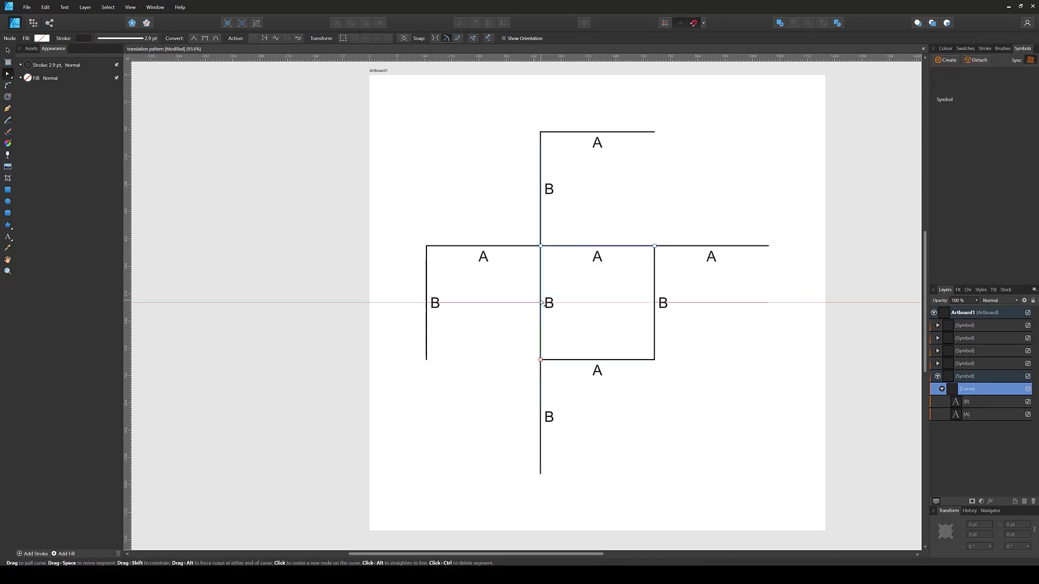
# - Bend side B of the centre tile's curve inward, bend it outward, and undo both bends
pyautogui.moveTo(543, 305); pyautogui.dragTo(569, 308)
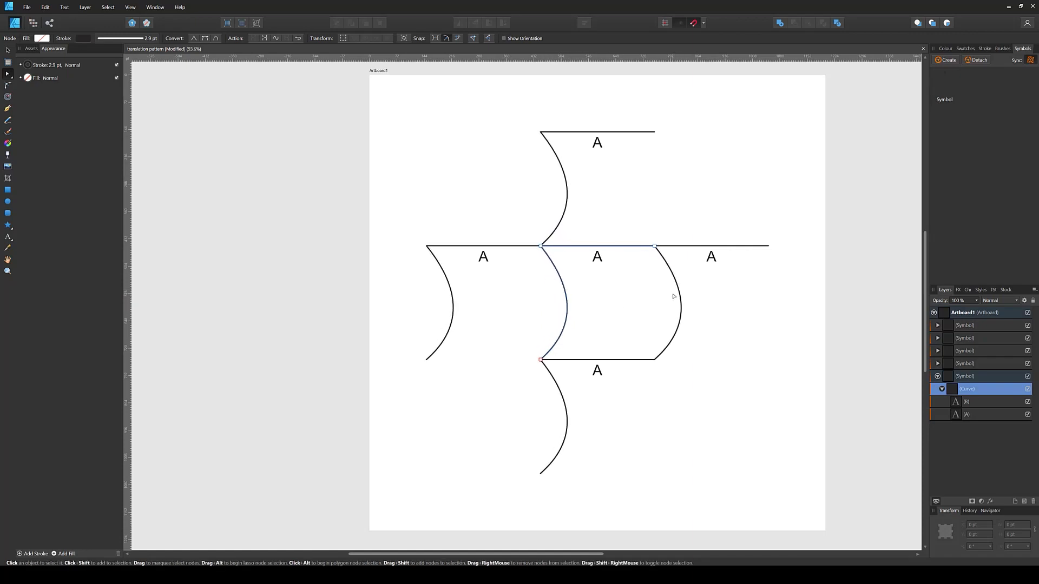
pyautogui.moveTo(567, 305); pyautogui.dragTo(520, 337)
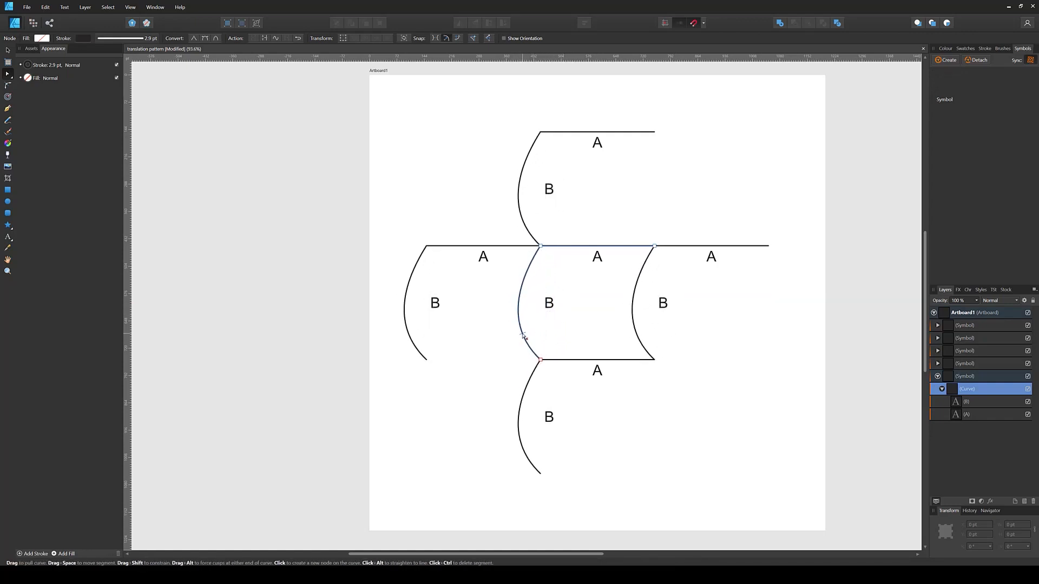
pyautogui.hotkey('ctrl', 'z')
pyautogui.hotkey('ctrl', 'z')
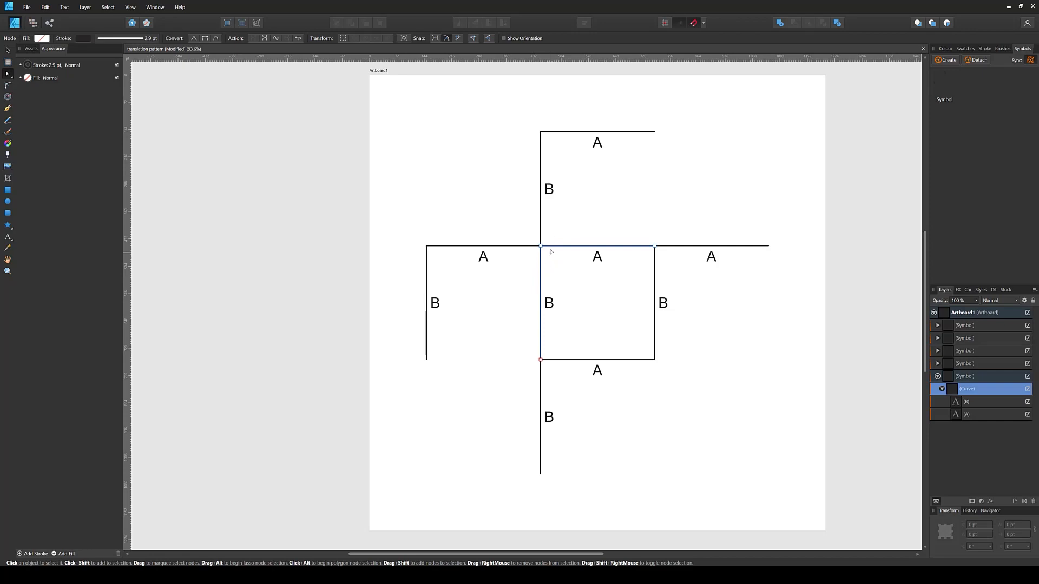
# - Mark the four corners of the centre tile with small red circles drawn with the Ellipse tool
pyautogui.click(7, 202)
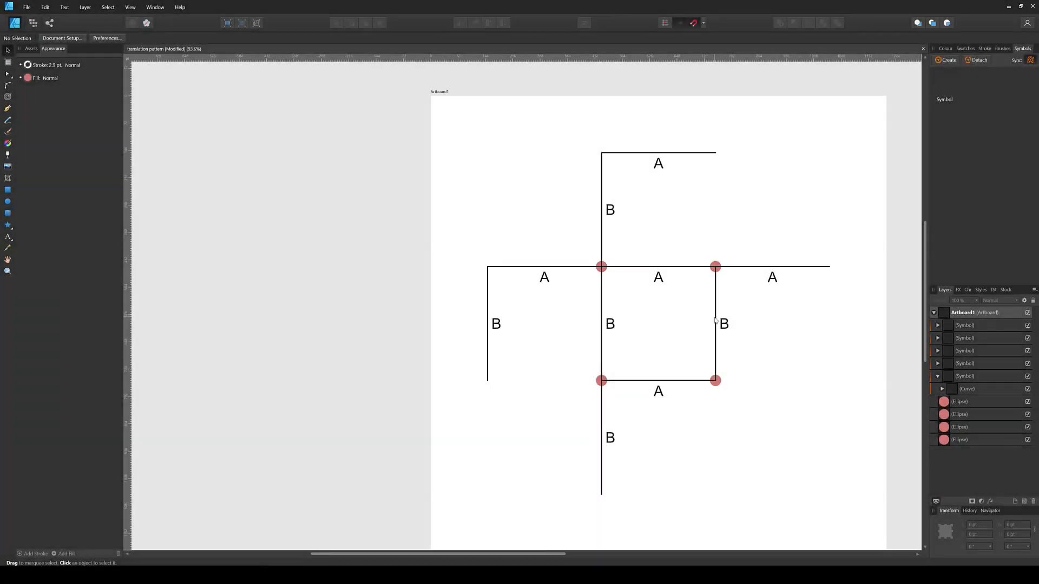
pyautogui.hscroll(3, 730, 331)
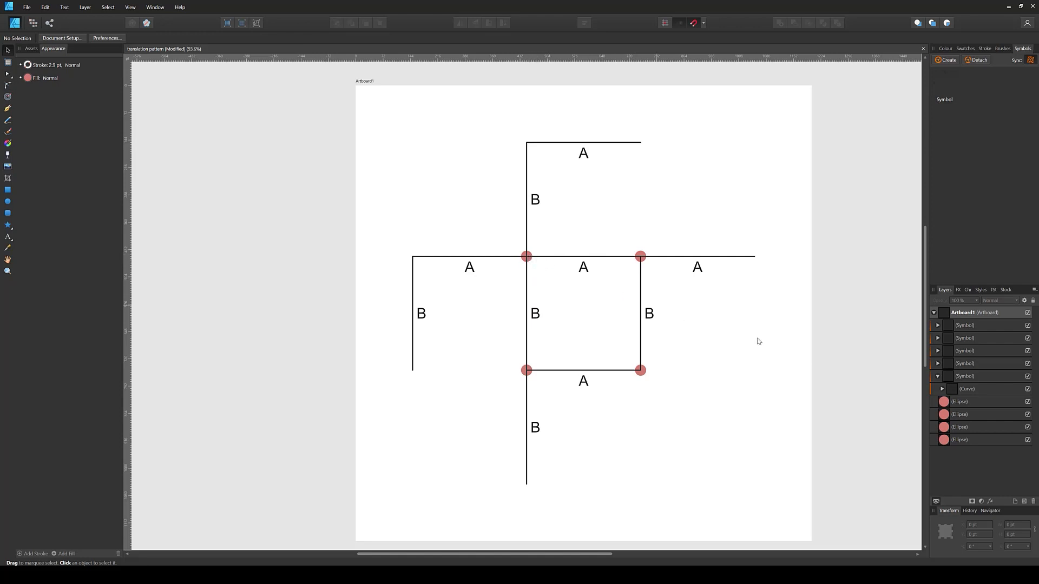
# - Select the centre tile's curve for node editing, shift its upper-left corner node slightly downward, and undo the move
pyautogui.click(959, 389)
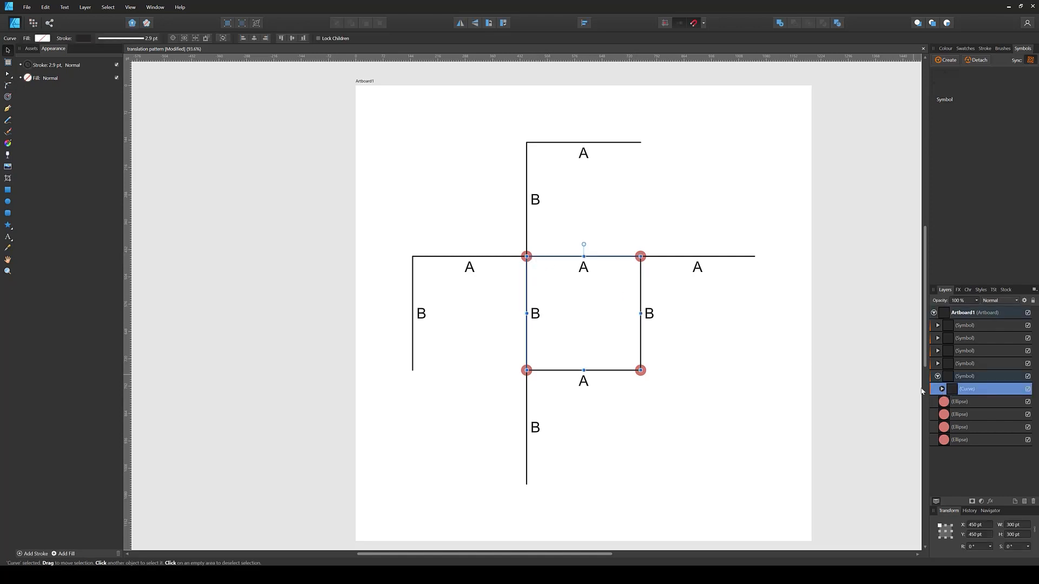
pyautogui.press('a')
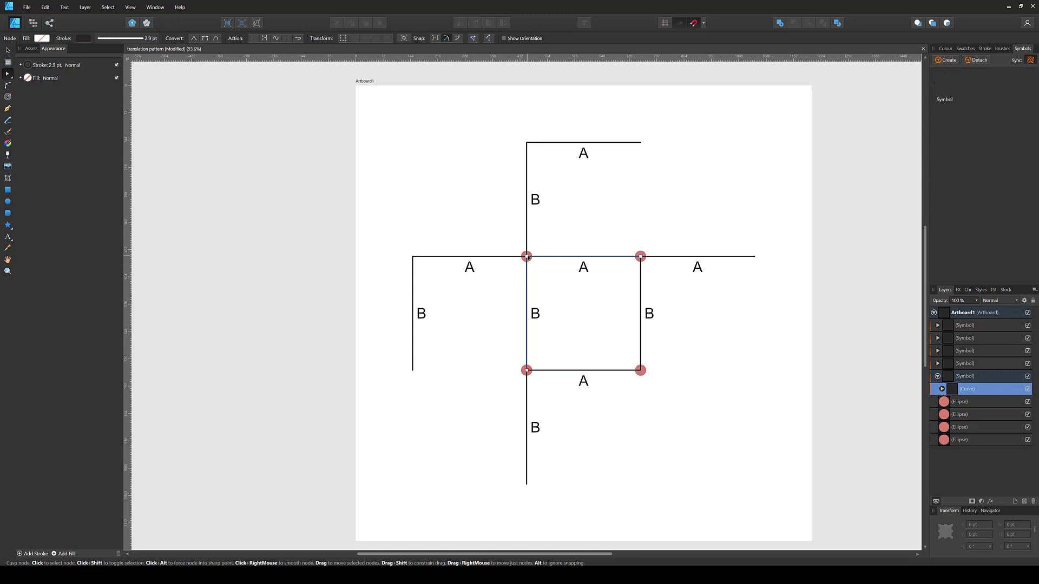
pyautogui.moveTo(526, 257); pyautogui.dragTo(527, 262)
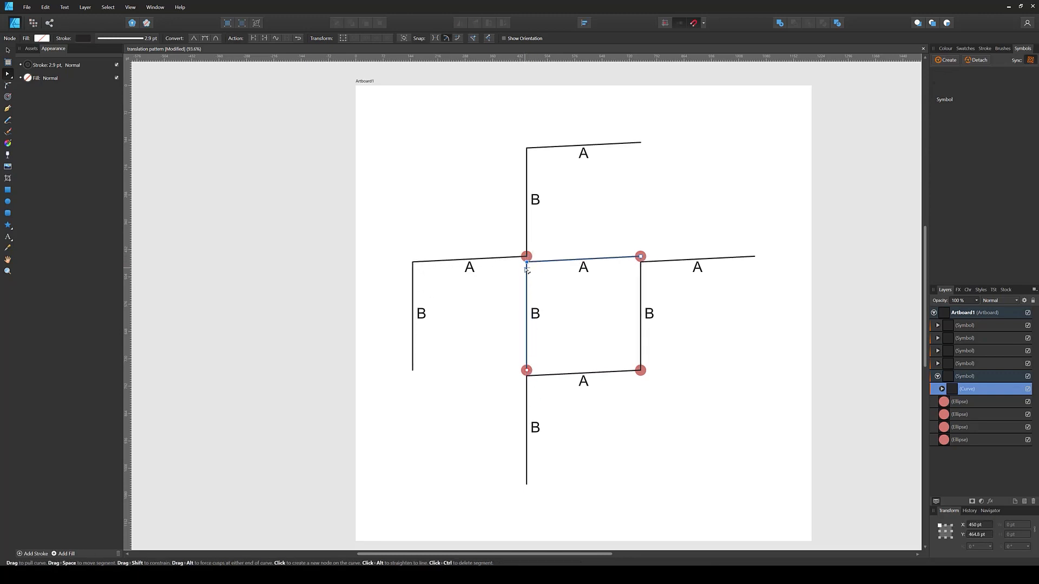
pyautogui.hotkey('ctrl', 'z')
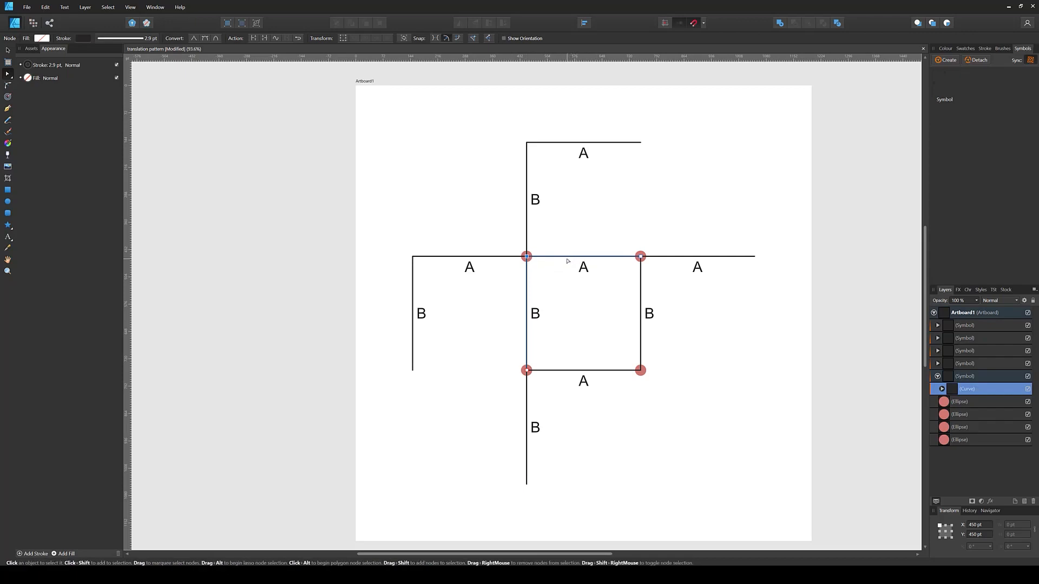
# - Bend side A of the centre tile's curve across side B, undo it, and likewise try and undo a symmetrical upward arch
pyautogui.moveTo(570, 257); pyautogui.dragTo(526, 305)
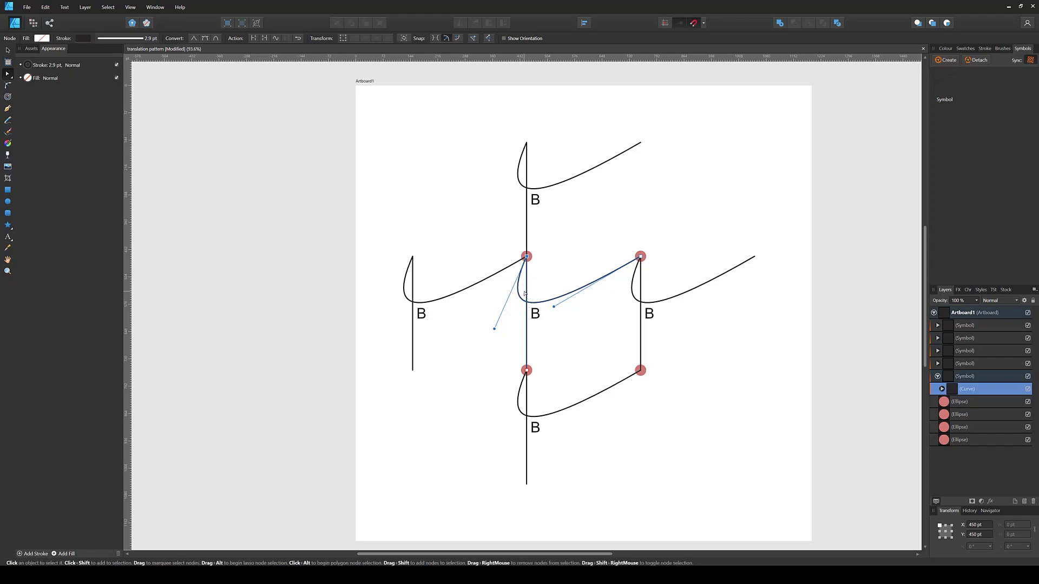
pyautogui.hotkey('ctrl', 'z')
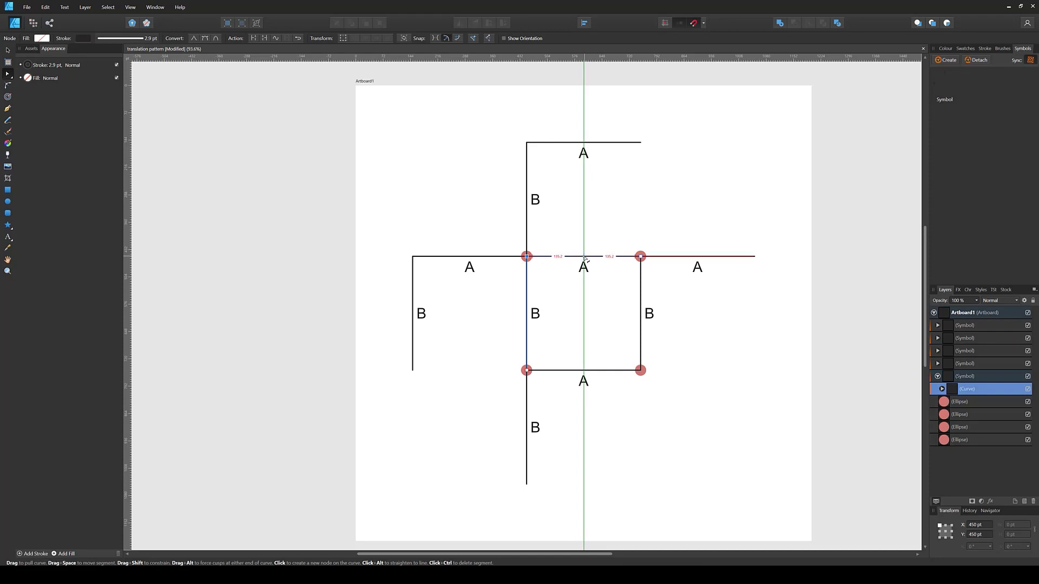
pyautogui.moveTo(584, 259); pyautogui.dragTo(584, 240)
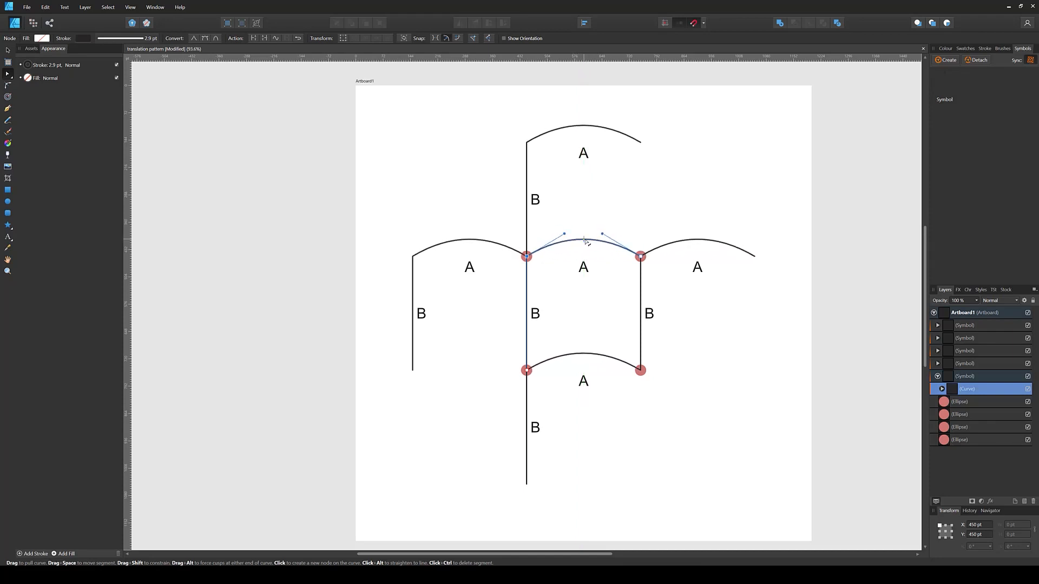
pyautogui.hotkey('ctrl', 'z')
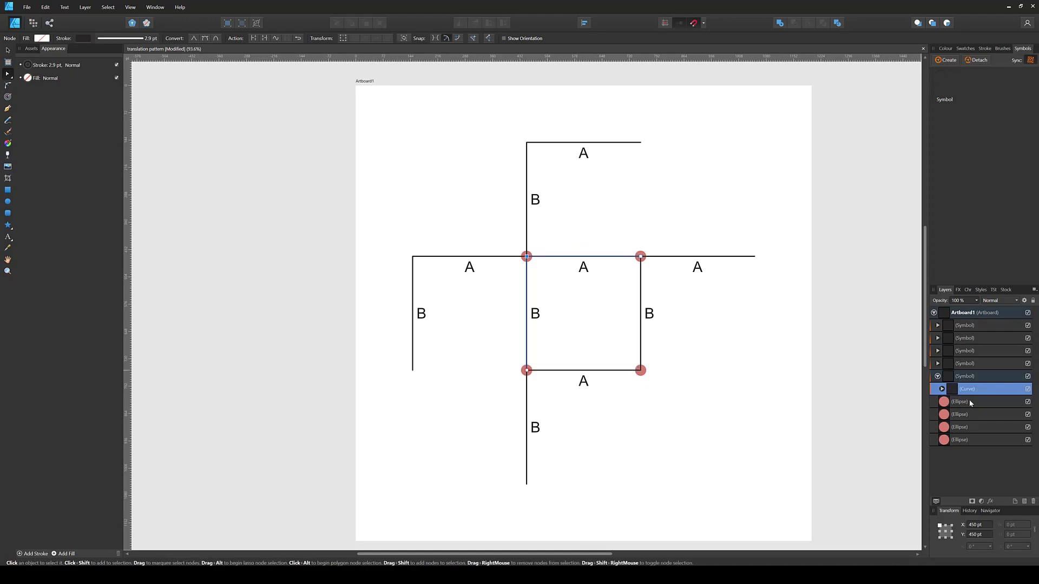
# - Group and lock the four red corner circles, and reselect the centre tile's curve
pyautogui.hotkey('ctrl', 'z')
pyautogui.click(967, 389)
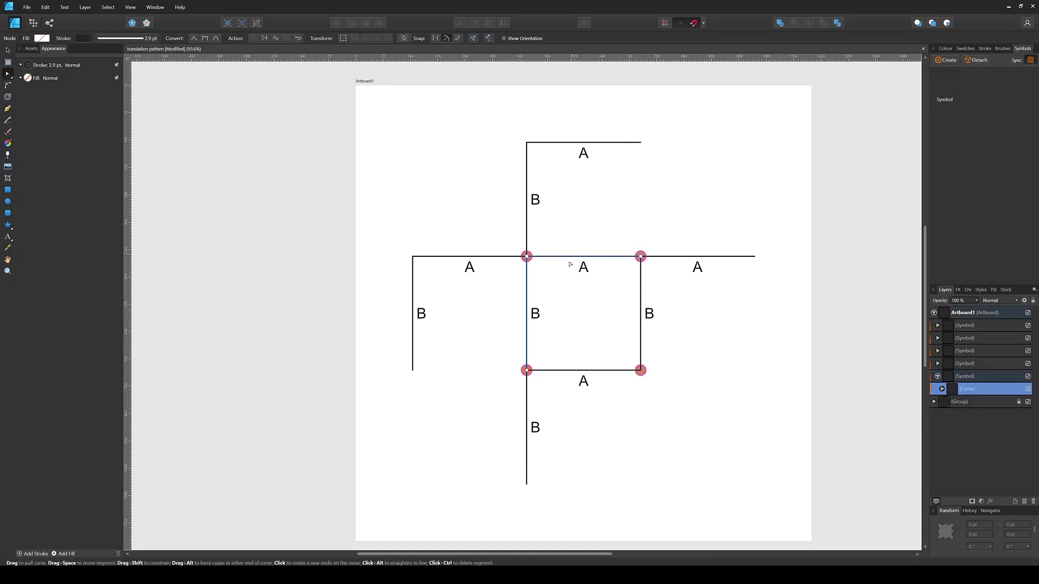
# - Add a node on side A of the centre tile's curve and raise it to a peak at about X 692 pt, Y 408 pt
pyautogui.scroll(1, 577, 269)
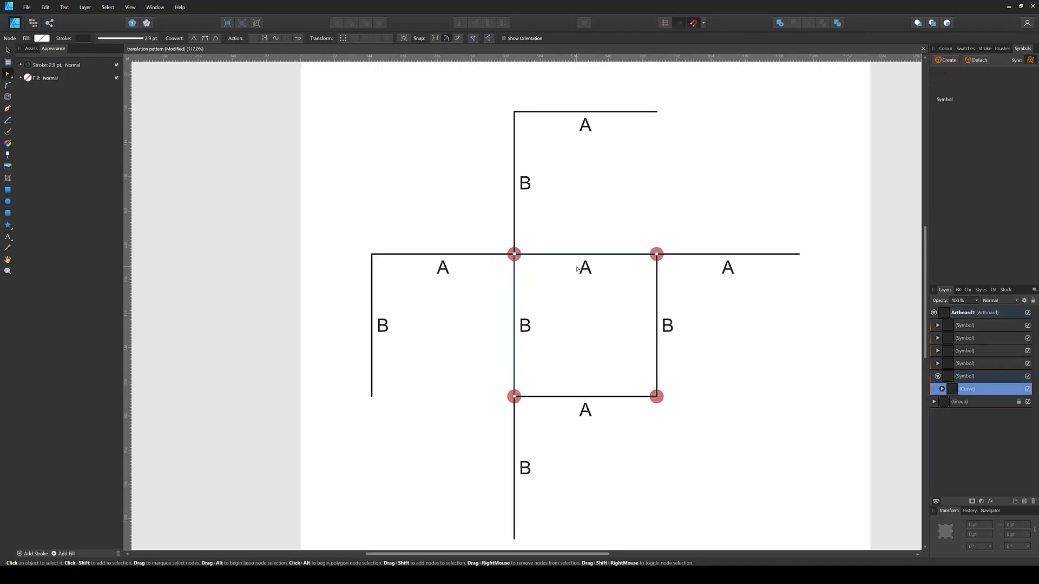
pyautogui.click(623, 255)
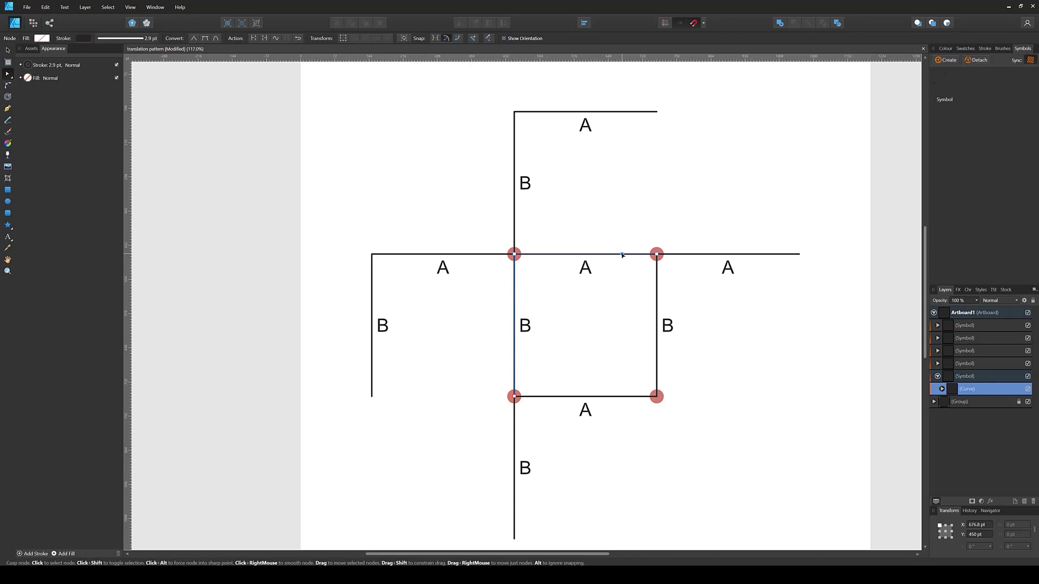
pyautogui.moveTo(622, 255)
pyautogui.mouseDown()
pyautogui.moveTo(607, 238)
pyautogui.moveTo(617, 236)
pyautogui.moveTo(597, 235)
pyautogui.moveTo(615, 235)
pyautogui.moveTo(610, 251)
pyautogui.moveTo(608, 235)
pyautogui.moveTo(616, 244)
pyautogui.moveTo(595, 263)
pyautogui.moveTo(614, 255)
pyautogui.mouseUp()
pyautogui.hotkey('ctrl', 'z')
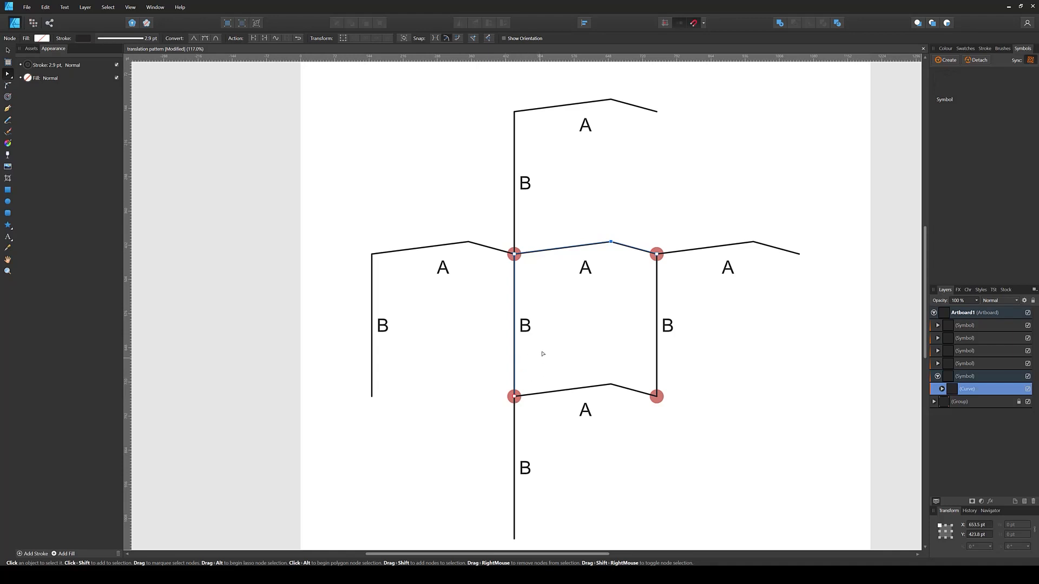
pyautogui.moveTo(611, 242)
pyautogui.mouseDown()
pyautogui.moveTo(636, 241)
pyautogui.moveTo(629, 234)
pyautogui.mouseUp()
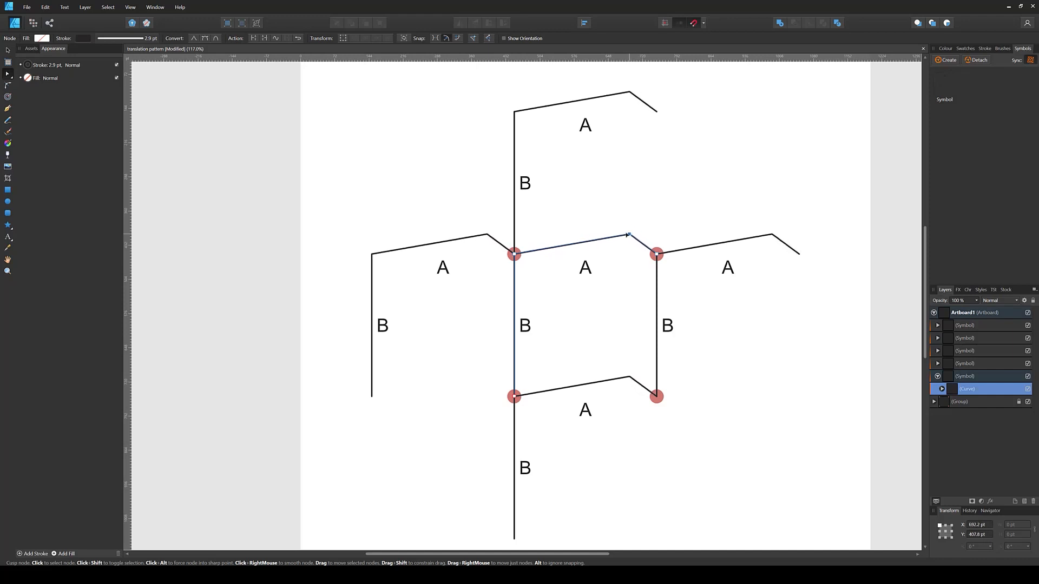
# - Add three nodes left of side A's peak, forming a flat top, a node at about X 680, Y 465 pt and a dip at about X 615, Y 515 pt
pyautogui.click(615, 238)
pyautogui.moveTo(615, 237); pyautogui.dragTo(624, 262)
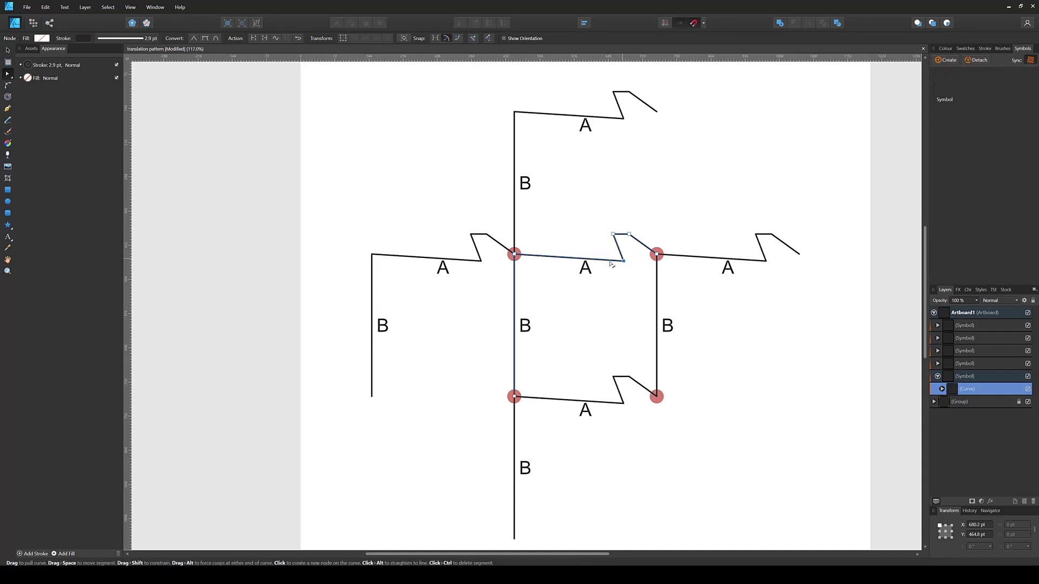
pyautogui.click(602, 260)
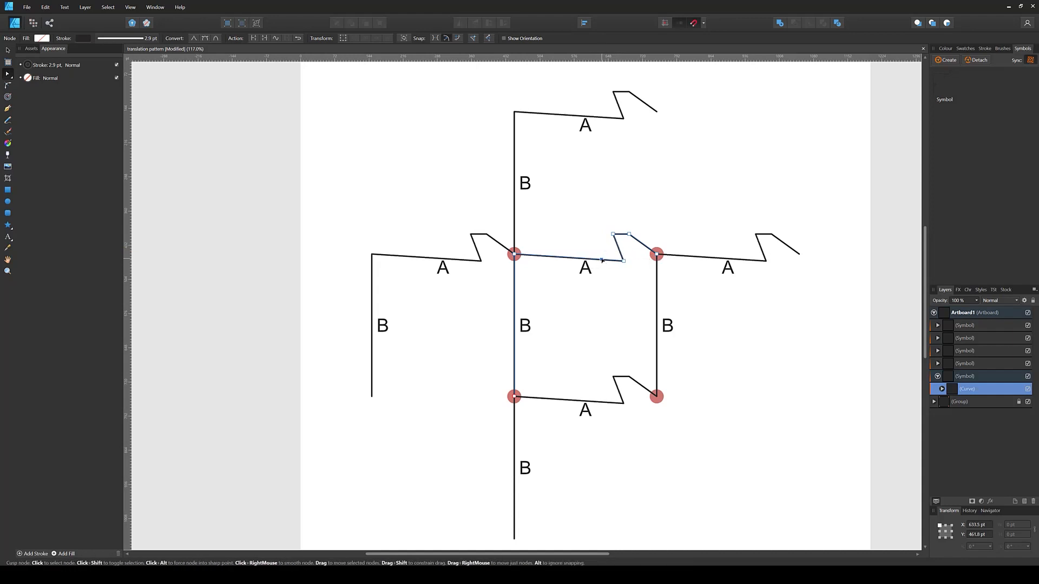
pyautogui.moveTo(602, 260); pyautogui.dragTo(594, 284)
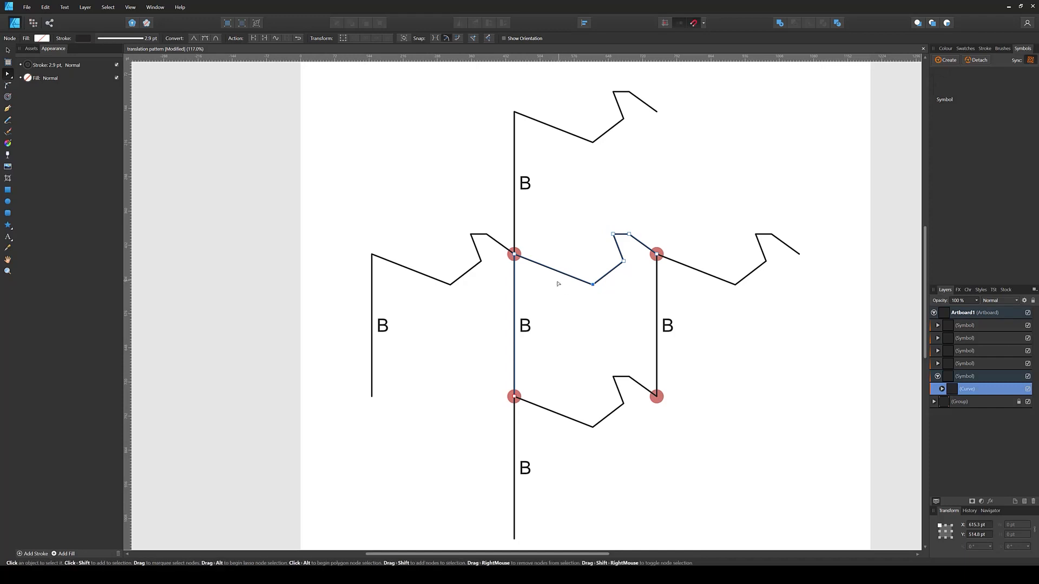
# - Add nodes along side B of the centre tile's curve and pull them inward and outward into an irregular zigzag
pyautogui.click(514, 370)
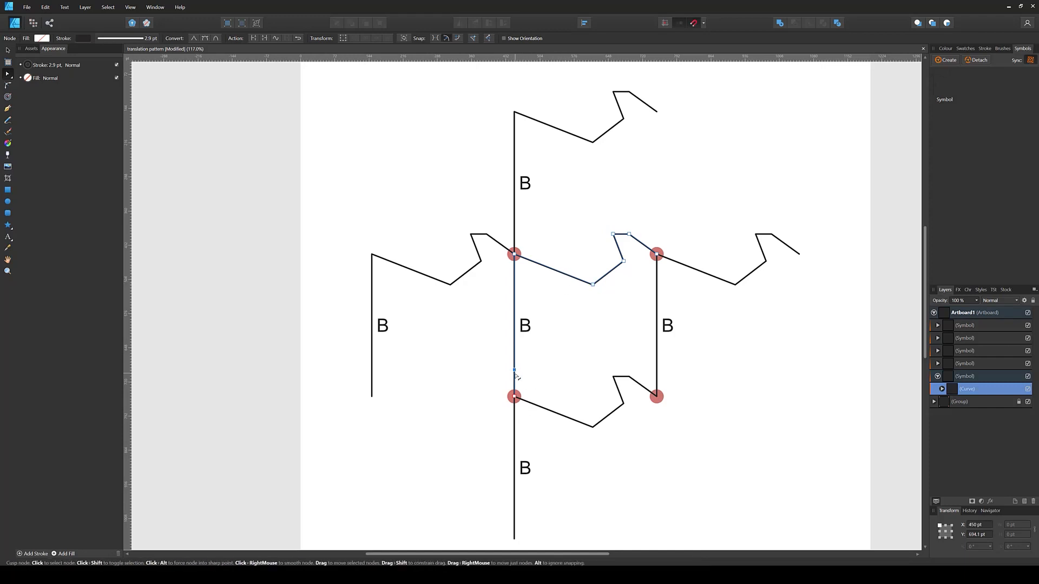
pyautogui.moveTo(513, 370); pyautogui.dragTo(542, 371)
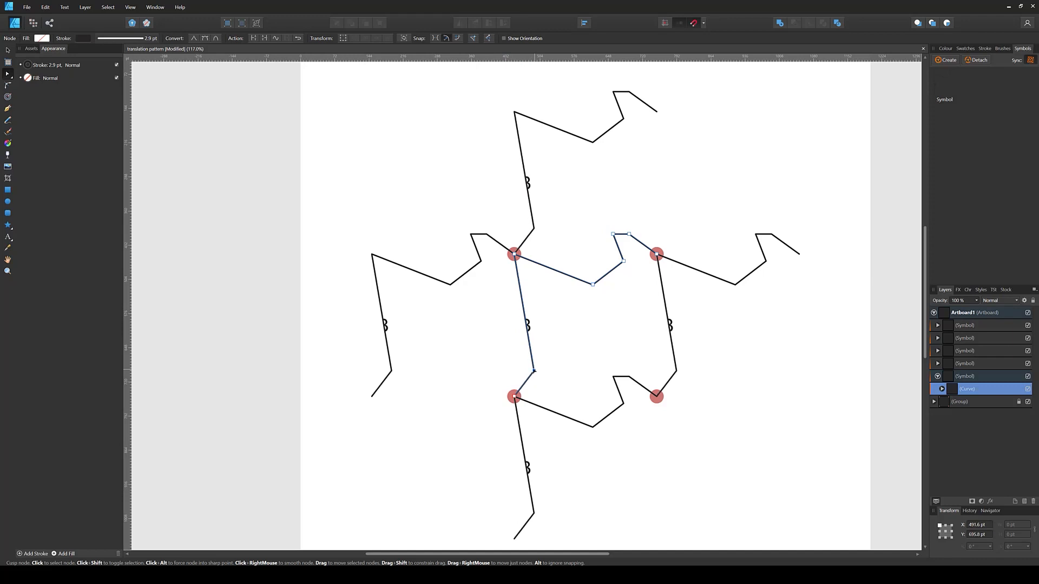
pyautogui.moveTo(525, 307); pyautogui.dragTo(574, 315)
pyautogui.click(532, 313)
pyautogui.click(548, 352)
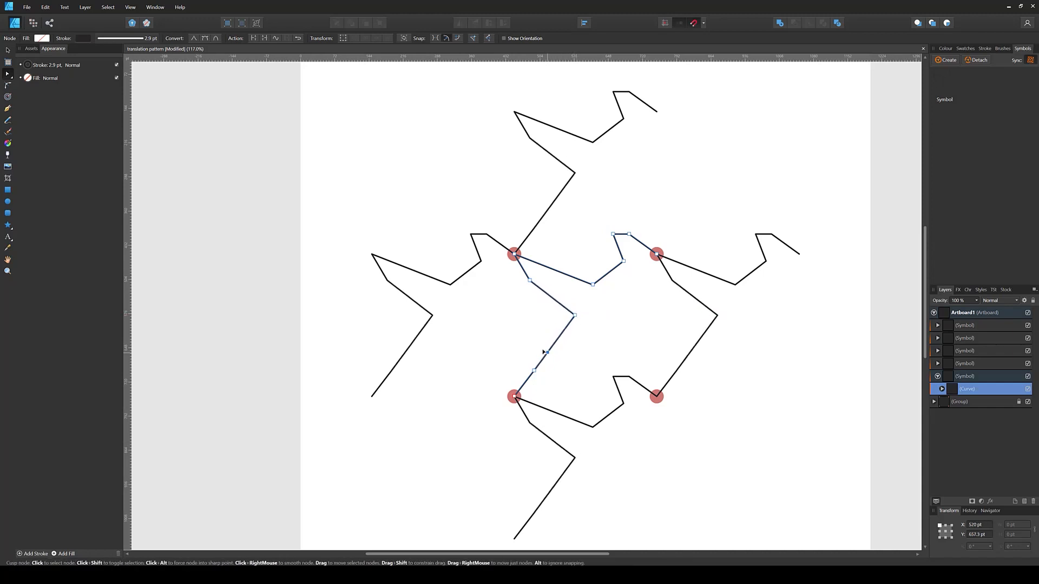
pyautogui.moveTo(544, 352); pyautogui.dragTo(500, 360)
pyautogui.click(544, 335)
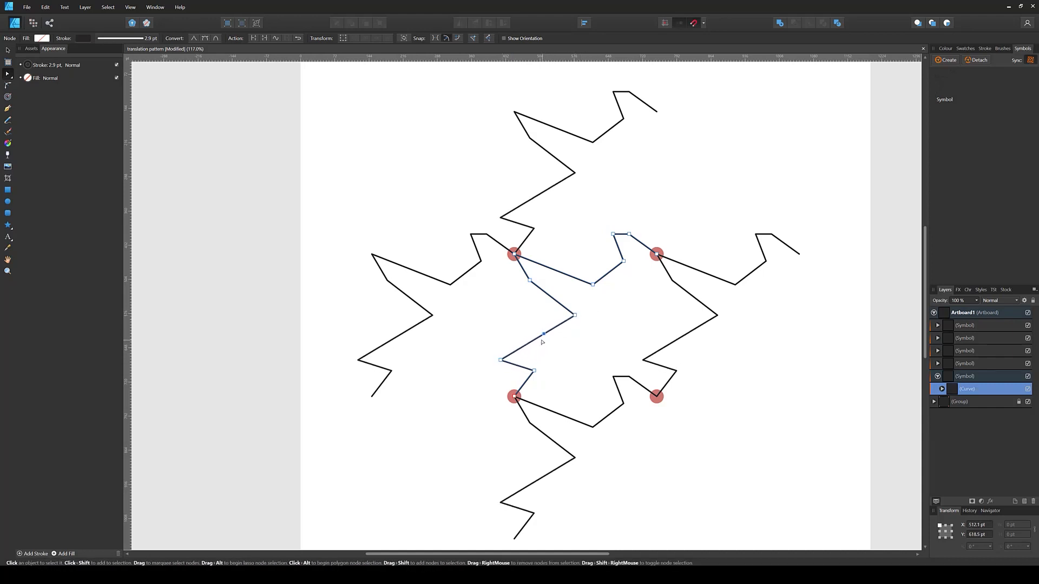
pyautogui.moveTo(543, 334); pyautogui.dragTo(545, 343)
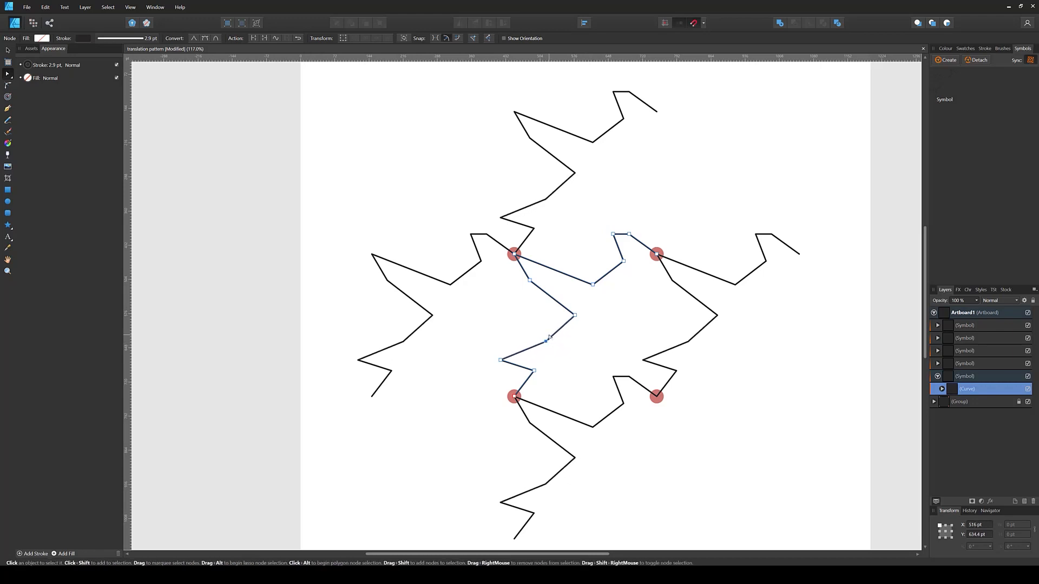
# - Rearrange side B's nodes into deeper inward and outward points, and widen side A's flat peak slightly to the right
pyautogui.click(529, 280)
pyautogui.moveTo(529, 282); pyautogui.dragTo(530, 286)
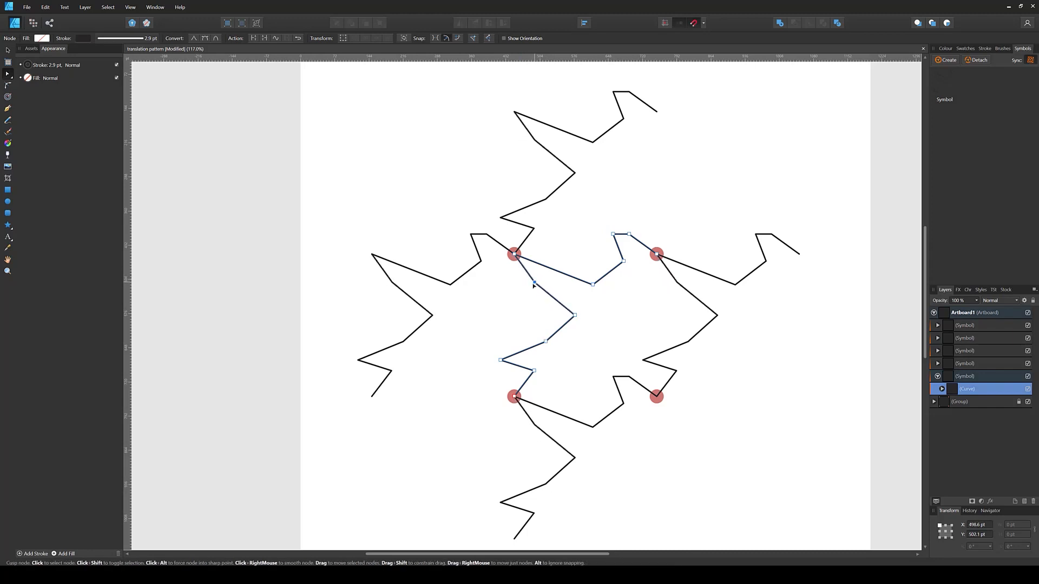
pyautogui.moveTo(578, 312); pyautogui.dragTo(537, 283)
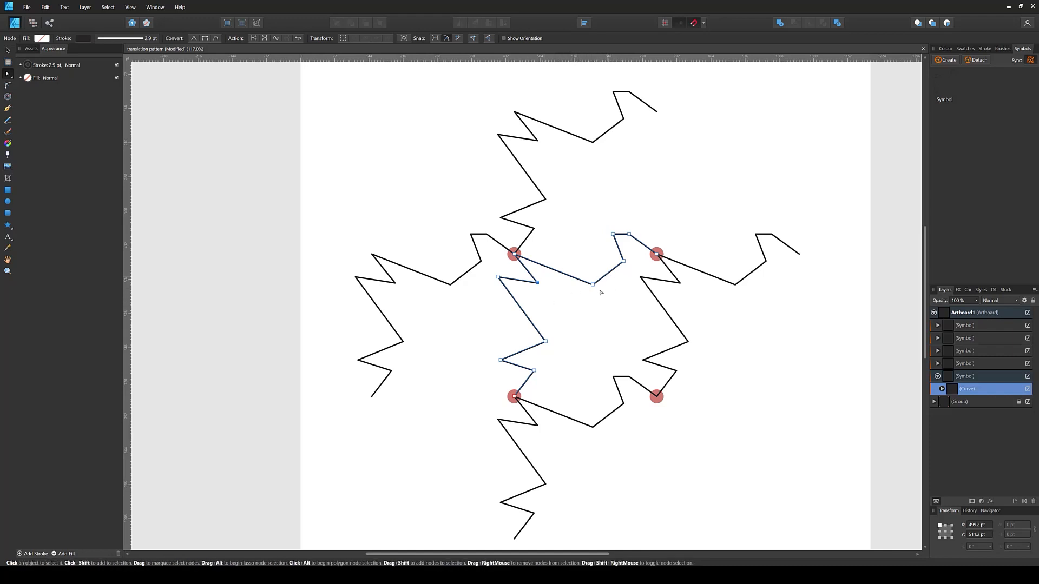
pyautogui.moveTo(535, 320); pyautogui.dragTo(492, 302)
pyautogui.moveTo(629, 234); pyautogui.dragTo(633, 236)
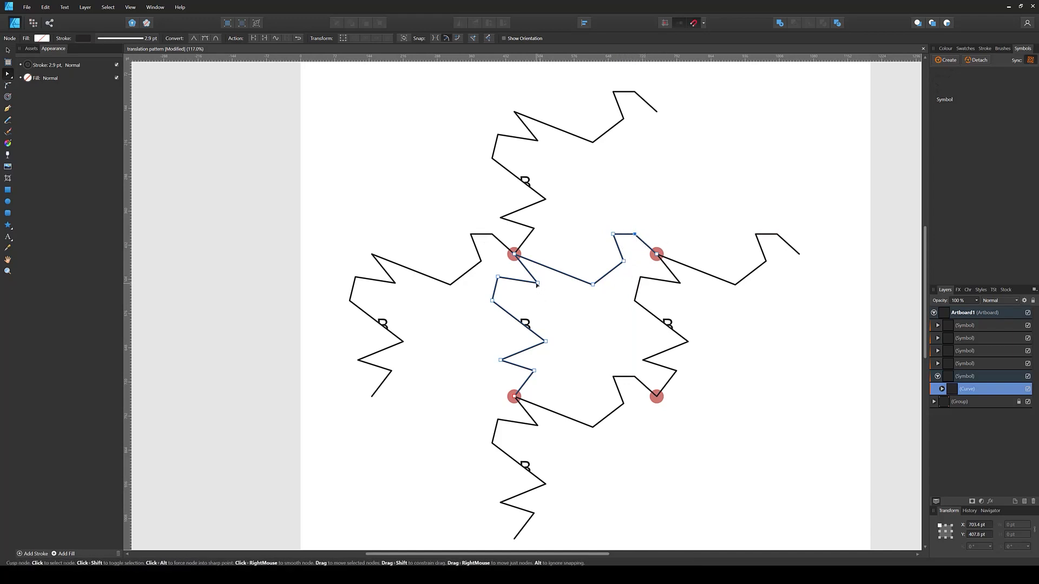
pyautogui.moveTo(537, 283); pyautogui.dragTo(548, 303)
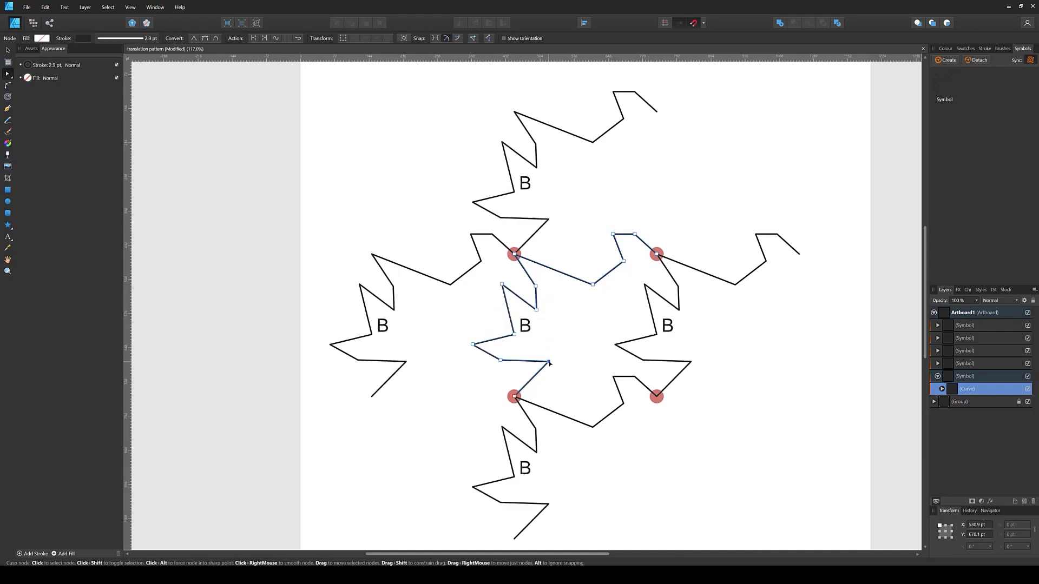
# - Add a node on side A's long slope, deepen side A's dip into the tile, and pull side B's upper nodes further inward
pyautogui.click(577, 272)
pyautogui.moveTo(577, 272); pyautogui.dragTo(569, 274)
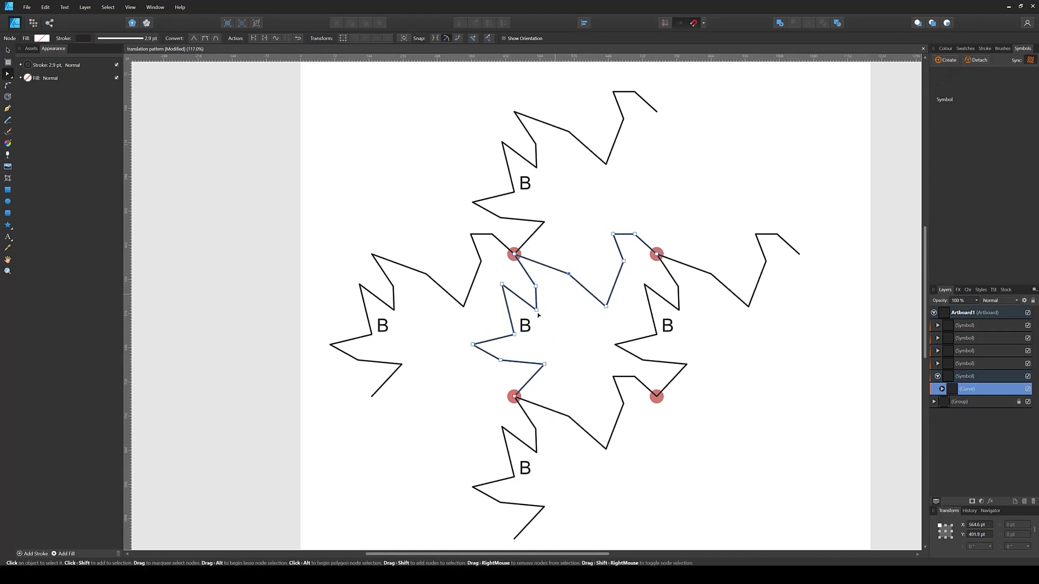
pyautogui.moveTo(537, 311); pyautogui.dragTo(548, 334)
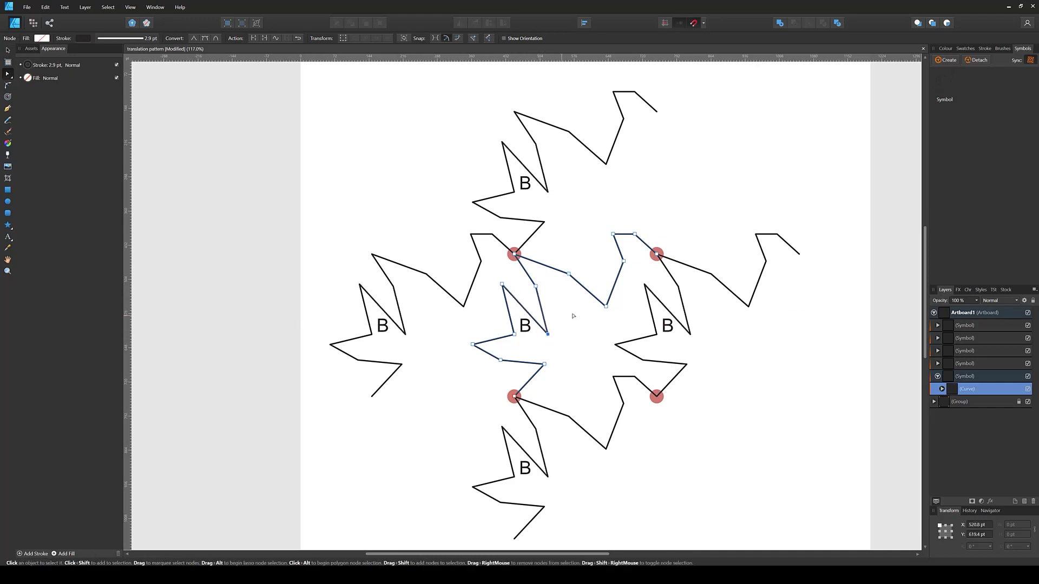
pyautogui.moveTo(606, 308)
pyautogui.mouseDown()
pyautogui.moveTo(598, 322)
pyautogui.moveTo(552, 335)
pyautogui.moveTo(600, 322)
pyautogui.mouseUp()
pyautogui.moveTo(569, 275); pyautogui.dragTo(593, 325)
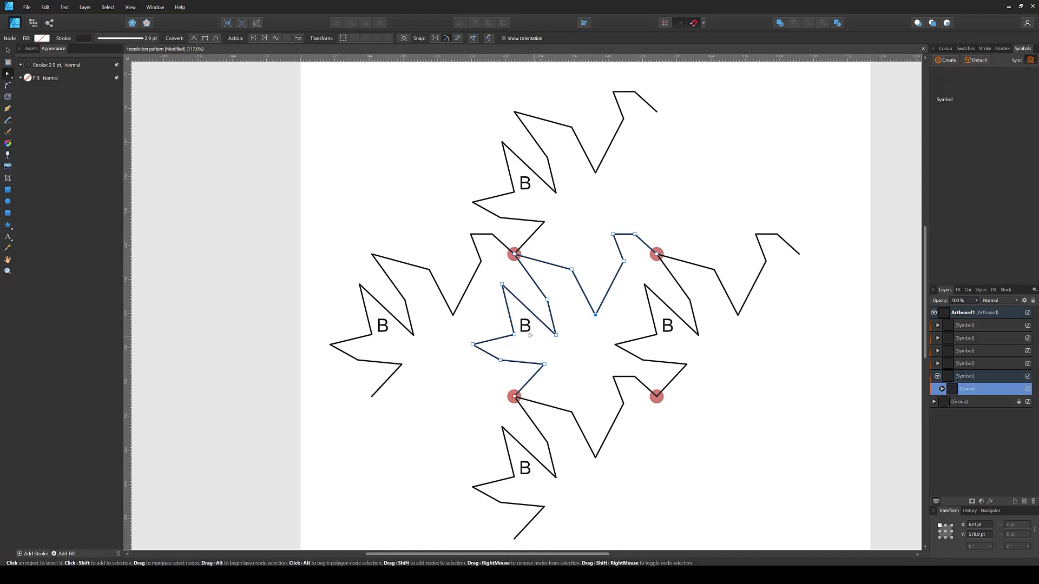
# - Reshape side B into a shallower notched lobe around its label, and move side A's dip to about X 630, Y 568 pt
pyautogui.moveTo(515, 334); pyautogui.dragTo(507, 330)
pyautogui.moveTo(544, 364)
pyautogui.mouseDown()
pyautogui.moveTo(560, 364)
pyautogui.moveTo(564, 330)
pyautogui.moveTo(553, 363)
pyautogui.mouseUp()
pyautogui.click(547, 386)
pyautogui.moveTo(472, 362); pyautogui.dragTo(486, 351)
pyautogui.moveTo(596, 314); pyautogui.dragTo(601, 310)
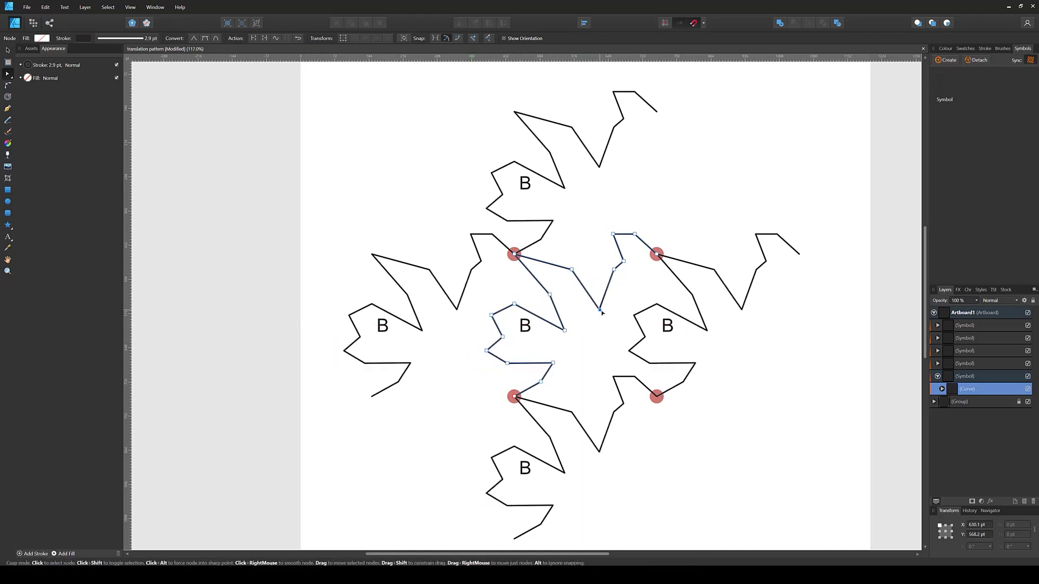
# - Raise side A's left shoulder, and move the node on side B's outer edge to about X 412, Y 620 pt
pyautogui.moveTo(572, 269); pyautogui.dragTo(614, 282)
pyautogui.moveTo(564, 331); pyautogui.dragTo(494, 332)
pyautogui.moveTo(553, 363); pyautogui.dragTo(514, 356)
pyautogui.moveTo(514, 304); pyautogui.dragTo(503, 339)
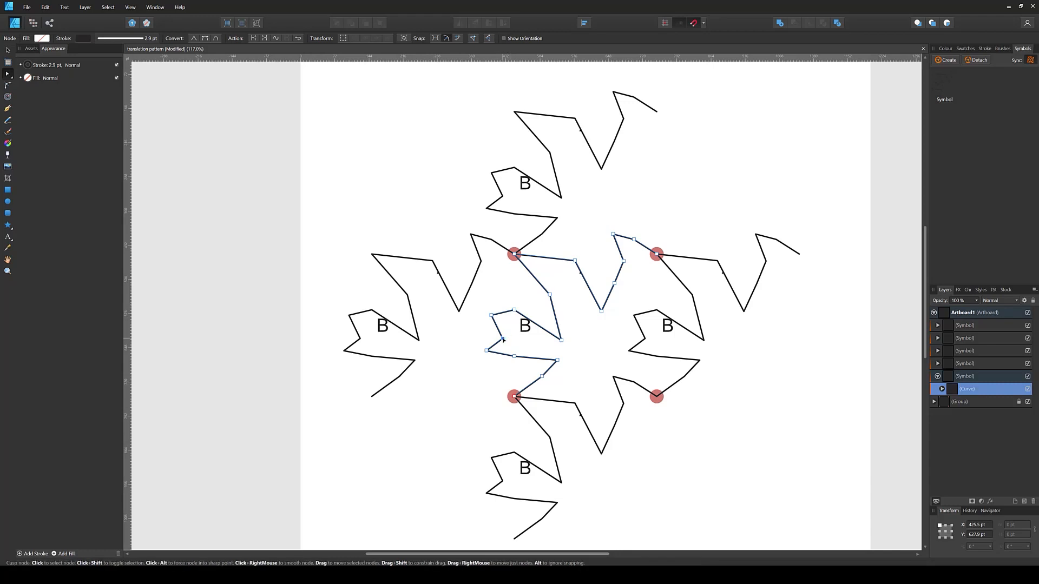
pyautogui.moveTo(504, 339); pyautogui.dragTo(499, 335)
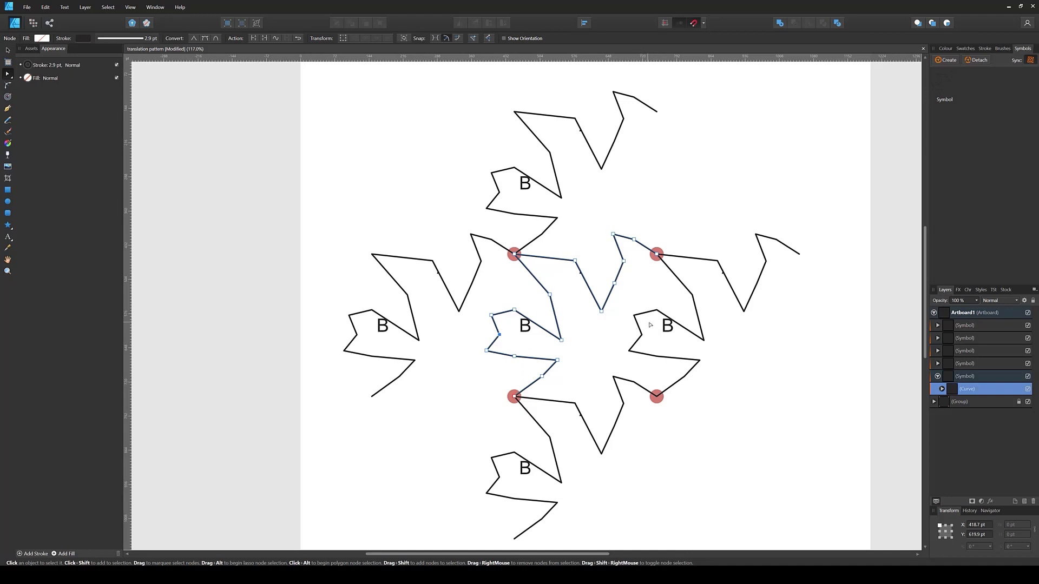
pyautogui.moveTo(500, 335)
pyautogui.mouseDown()
pyautogui.moveTo(523, 338)
pyautogui.moveTo(496, 335)
pyautogui.mouseUp()
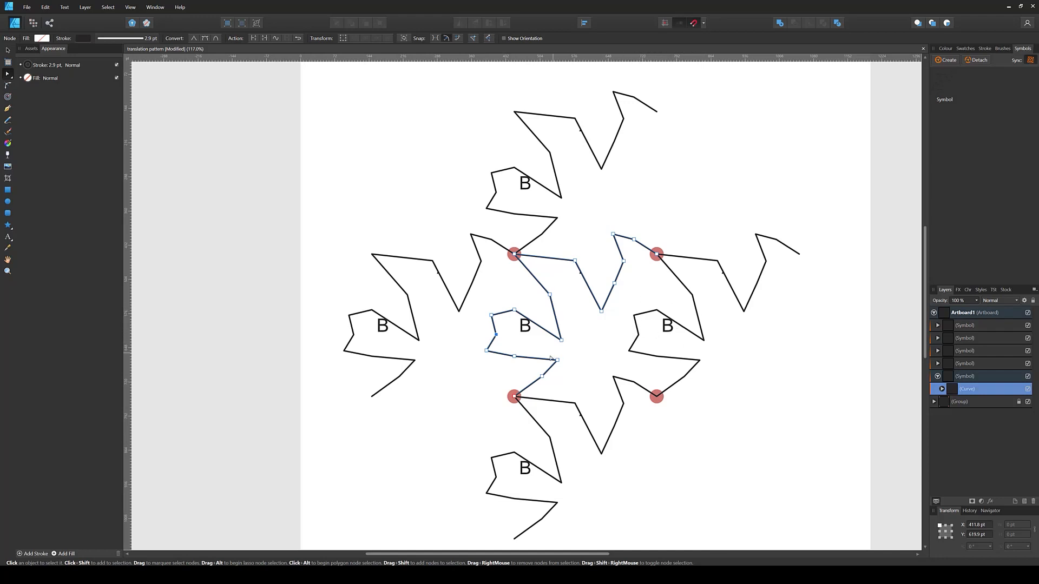
# - Stretch side B's middle nodes outward into a long point beyond its label, and shorten its upper inward point
pyautogui.click(541, 377)
pyautogui.moveTo(541, 377)
pyautogui.mouseDown()
pyautogui.moveTo(550, 367)
pyautogui.moveTo(545, 377)
pyautogui.moveTo(573, 378)
pyautogui.moveTo(545, 379)
pyautogui.mouseUp()
pyautogui.hotkey('ctrl', 'z')
pyautogui.hotkey('ctrl', 'z')
pyautogui.hotkey('ctrl', 'z')
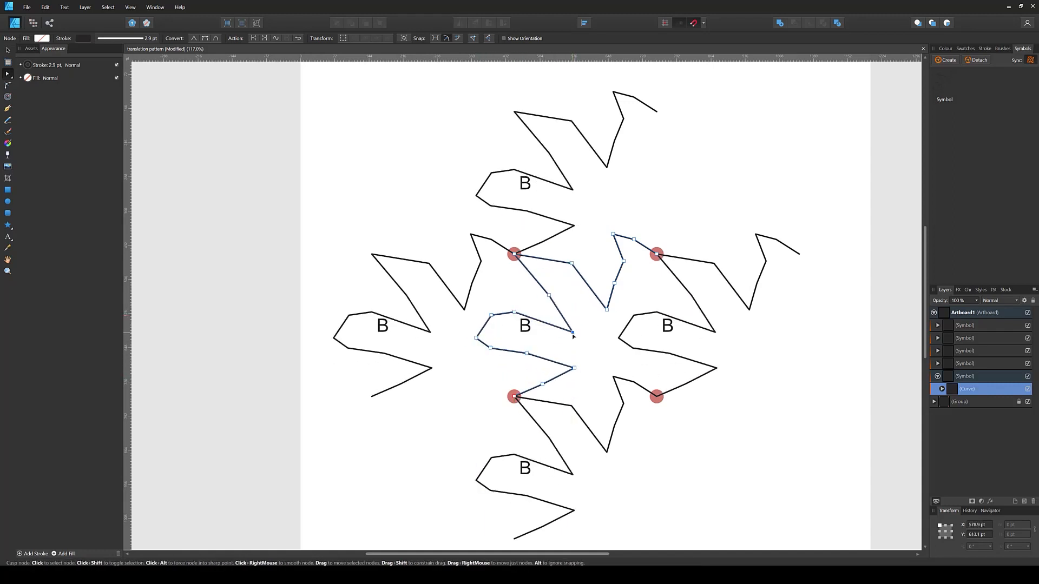
pyautogui.hotkey('ctrl', 'z')
pyautogui.hotkey('ctrl', 'z')
pyautogui.hotkey('ctrl', 'z')
pyautogui.hotkey('ctrl', 'z')
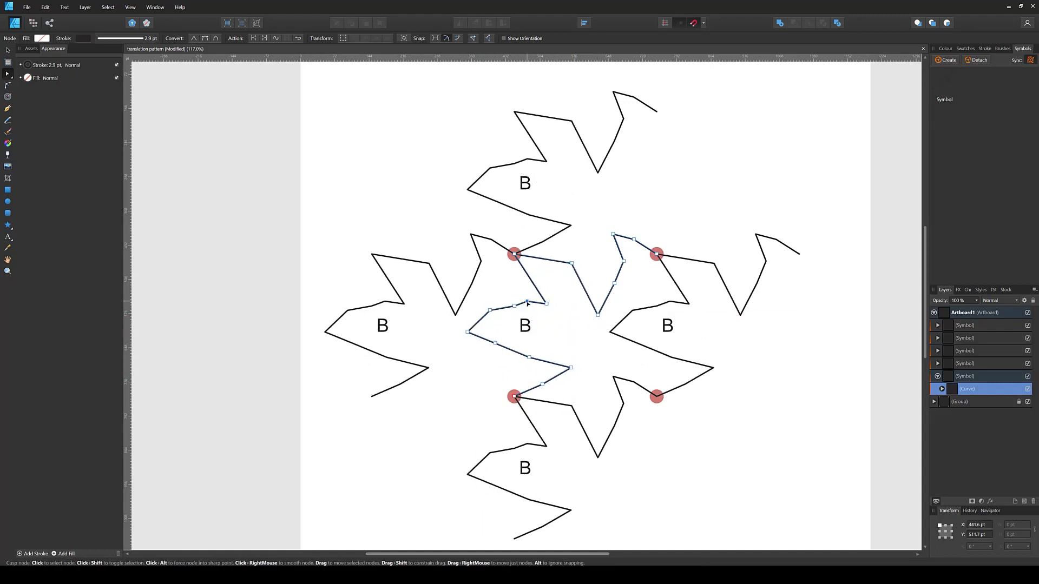
# - Pull side B's long outward point back into a short vertical edge beside its label, with two slanted inward points
pyautogui.hotkey('ctrl', 'z')
pyautogui.hotkey('ctrl', 'z')
pyautogui.hotkey('ctrl', 'z')
pyautogui.hotkey('ctrl', 'z')
pyautogui.hotkey('ctrl', 'z')
pyautogui.hotkey('ctrl', 'z')
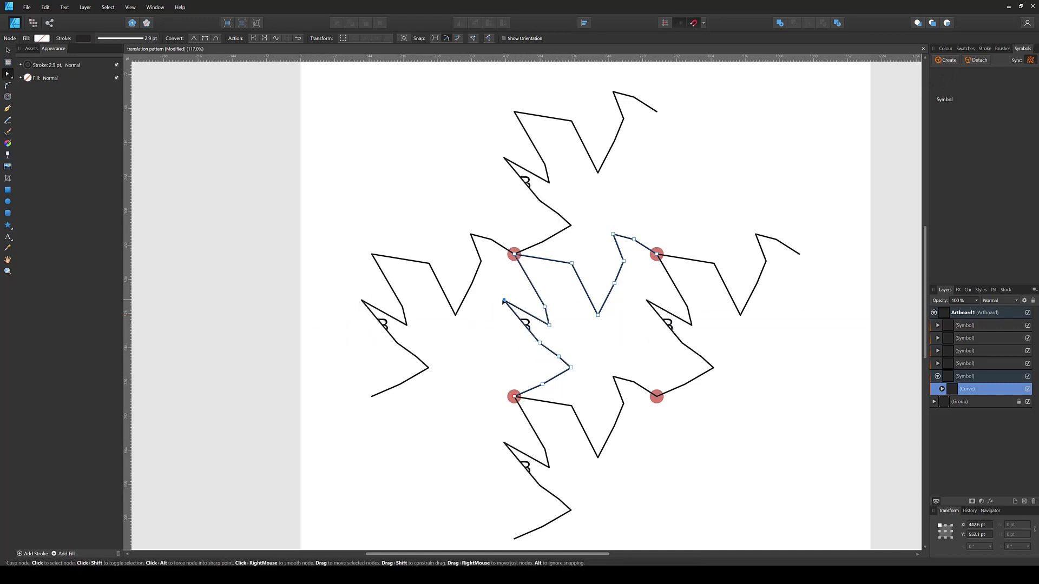
pyautogui.hotkey('ctrl', 'z')
pyautogui.hotkey('ctrl', 'z')
pyautogui.hotkey('ctrl', 'z')
pyautogui.hotkey('ctrl', 'z')
pyautogui.hotkey('ctrl', 'z')
pyautogui.hotkey('ctrl', 'z')
pyautogui.hotkey('ctrl', 'z')
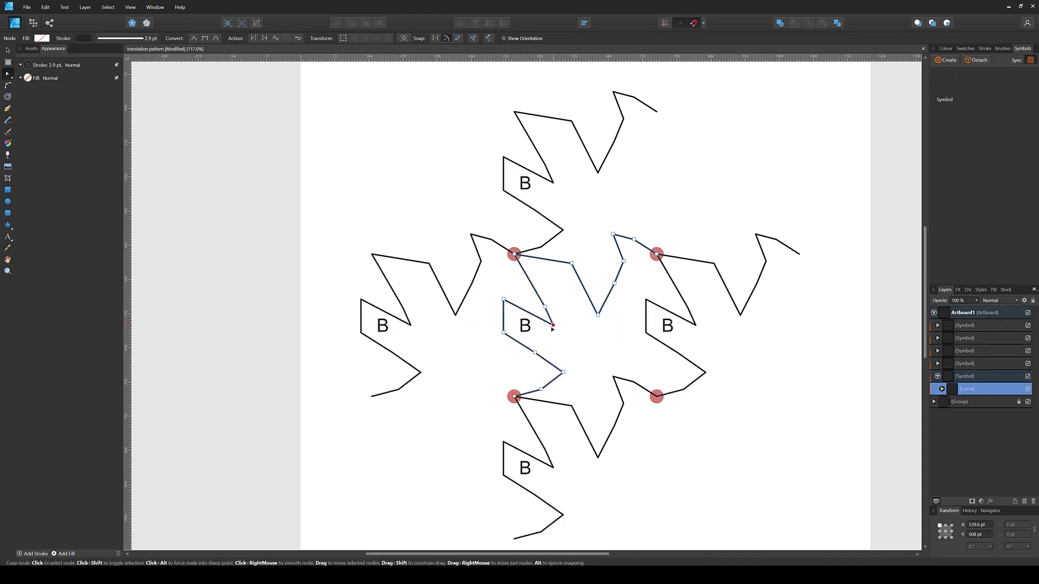
# - Extend side B's upper inward point further into the tile, and raise side A's dip into a shallow notch
pyautogui.hotkey('ctrl', 'z')
pyautogui.hotkey('ctrl', 'z')
pyautogui.hotkey('ctrl', 'z')
pyautogui.hotkey('ctrl', 'z')
pyautogui.hotkey('ctrl', 'z')
pyautogui.hotkey('ctrl', 'z')
pyautogui.hotkey('ctrl', 'z')
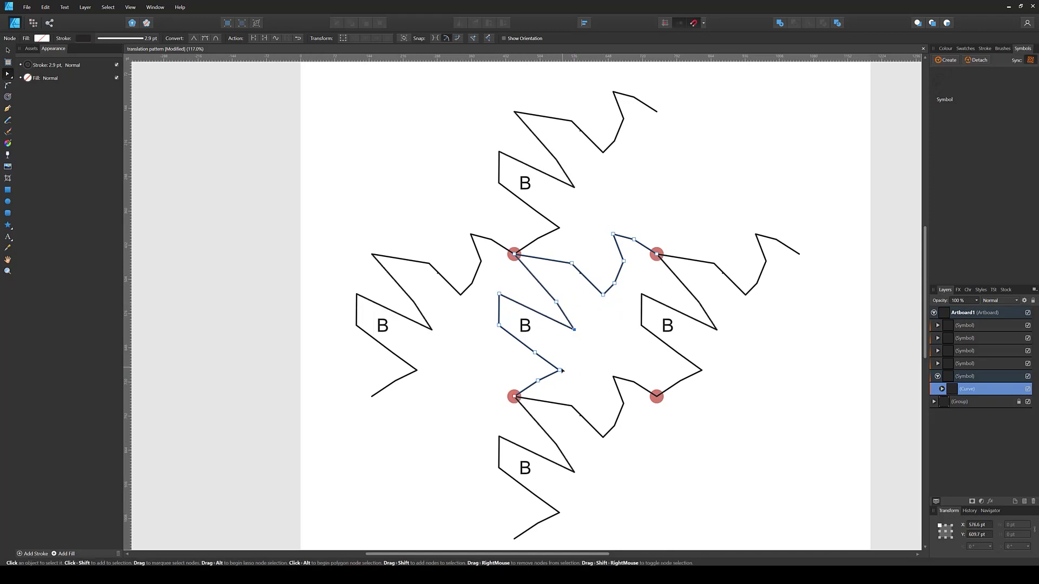
pyautogui.hotkey('ctrl', 'z')
pyautogui.hotkey('ctrl', 'z')
pyautogui.hotkey('ctrl', 'z')
pyautogui.hotkey('ctrl', 'z')
pyautogui.hotkey('ctrl', 'z')
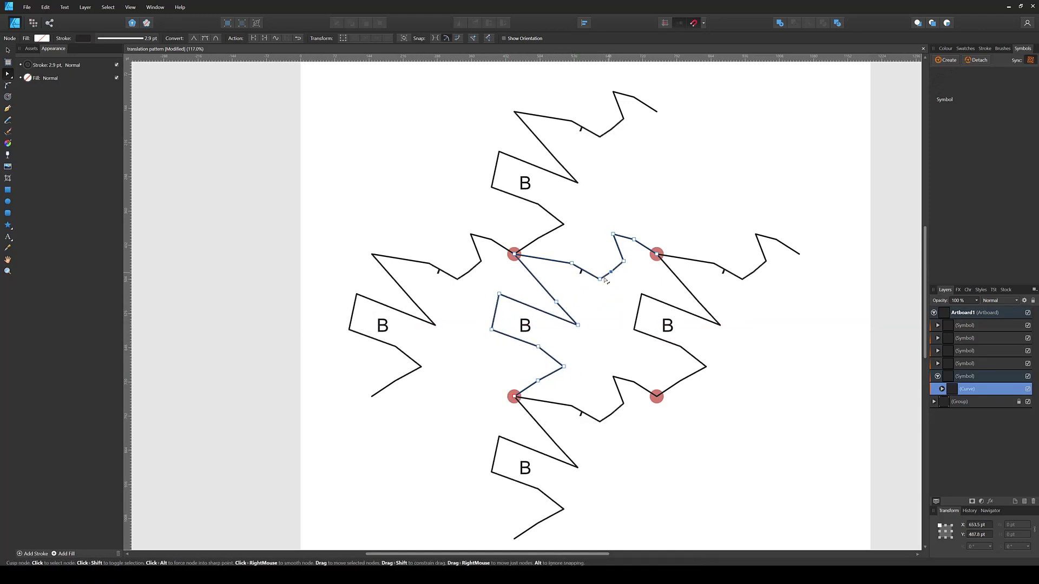
# - Deepen side A's dip again, and blunt the tip of side B's upper inward point with extra nodes
pyautogui.hotkey('ctrl', 'z')
pyautogui.hotkey('ctrl', 'z')
pyautogui.hotkey('ctrl', 'z')
pyautogui.hotkey('ctrl', 'z')
pyautogui.hotkey('ctrl', 'z')
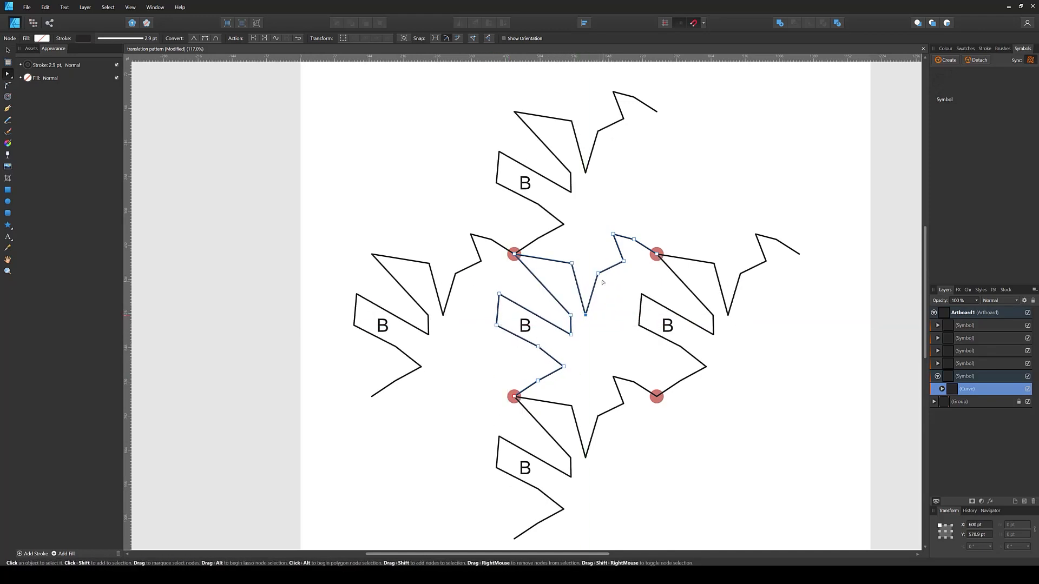
pyautogui.hotkey('ctrl', 'z')
pyautogui.hotkey('ctrl', 'z')
pyautogui.hotkey('ctrl', 'z')
pyautogui.hotkey('ctrl', 'z')
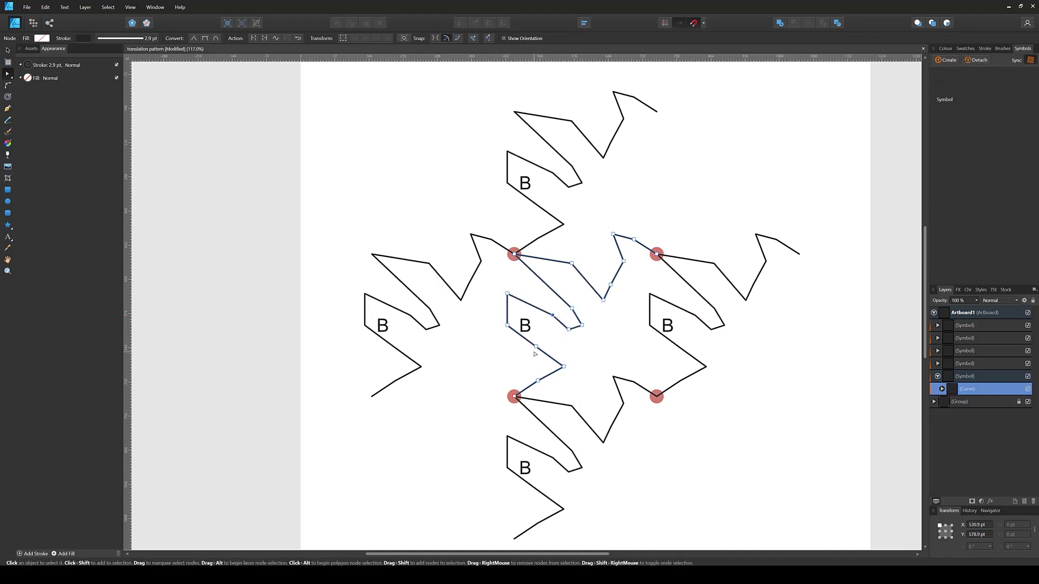
# - Pull side A's left shoulder and dip around the A label, and raise its peak into a sharper point
pyautogui.hotkey('ctrl', 'z')
pyautogui.hotkey('ctrl', 'z')
pyautogui.hotkey('ctrl', 'z')
pyautogui.hotkey('ctrl', 'z')
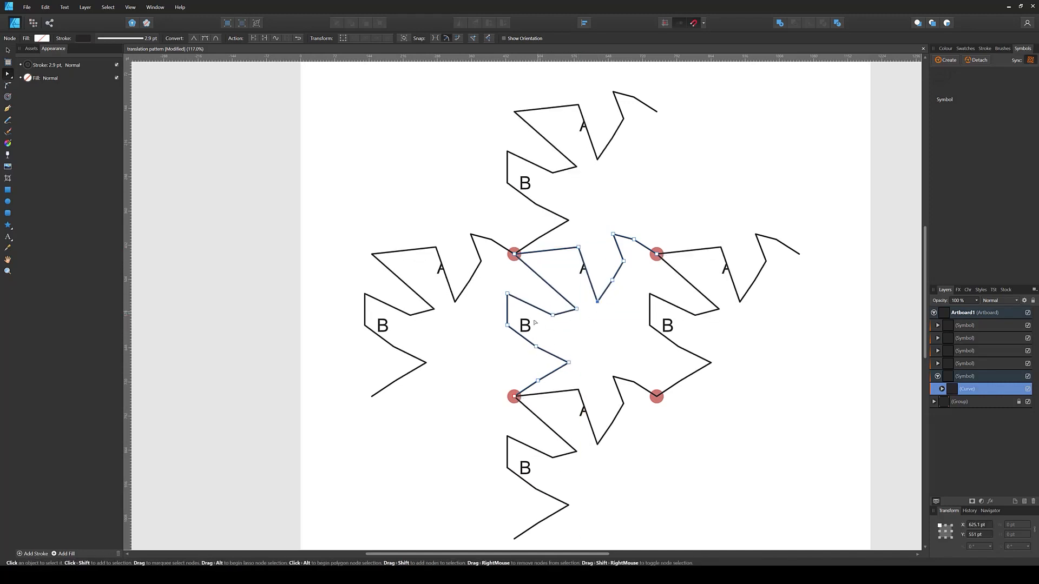
pyautogui.hotkey('ctrl', 'z')
pyautogui.hotkey('ctrl', 'z')
pyautogui.hotkey('ctrl', 'z')
pyautogui.hotkey('ctrl', 'z')
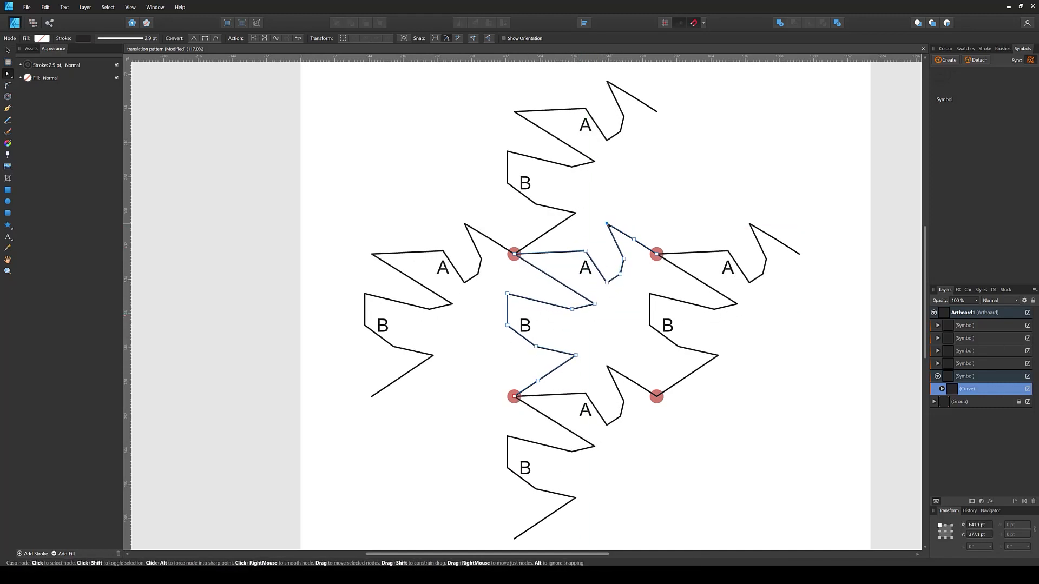
# - Add a second inward spike above side B's label, and move the nodes beside the label outward into a wider lobe
pyautogui.hotkey('ctrl', 'z')
pyautogui.hotkey('ctrl', 'z')
pyautogui.hotkey('ctrl', 'z')
pyautogui.hotkey('ctrl', 'z')
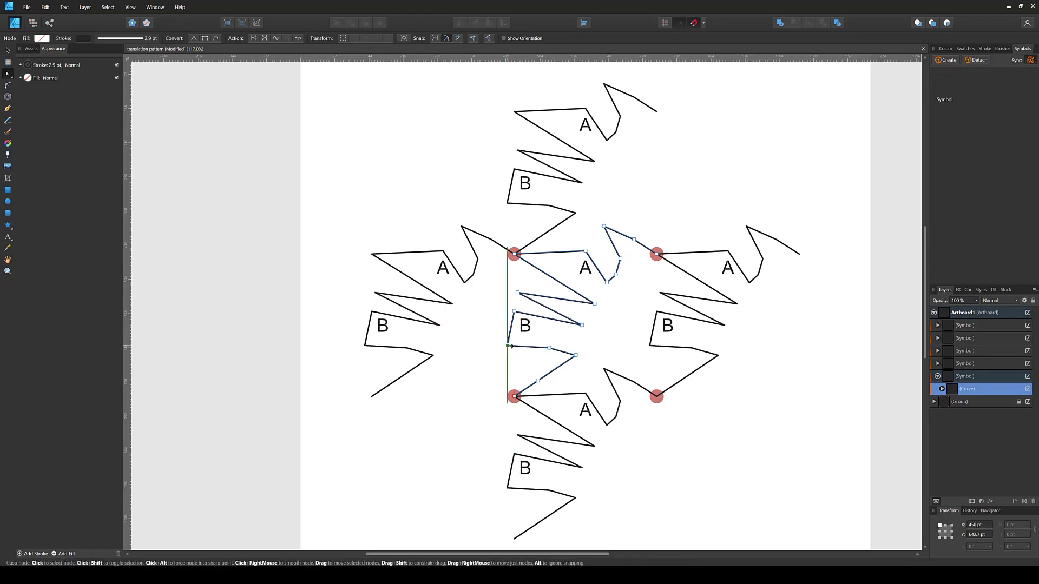
pyautogui.hotkey('ctrl', 'shift', 'z')
pyautogui.hotkey('ctrl', 'shift', 'z')
pyautogui.hotkey('ctrl', 'shift', 'z')
pyautogui.hotkey('ctrl', 'shift', 'z')
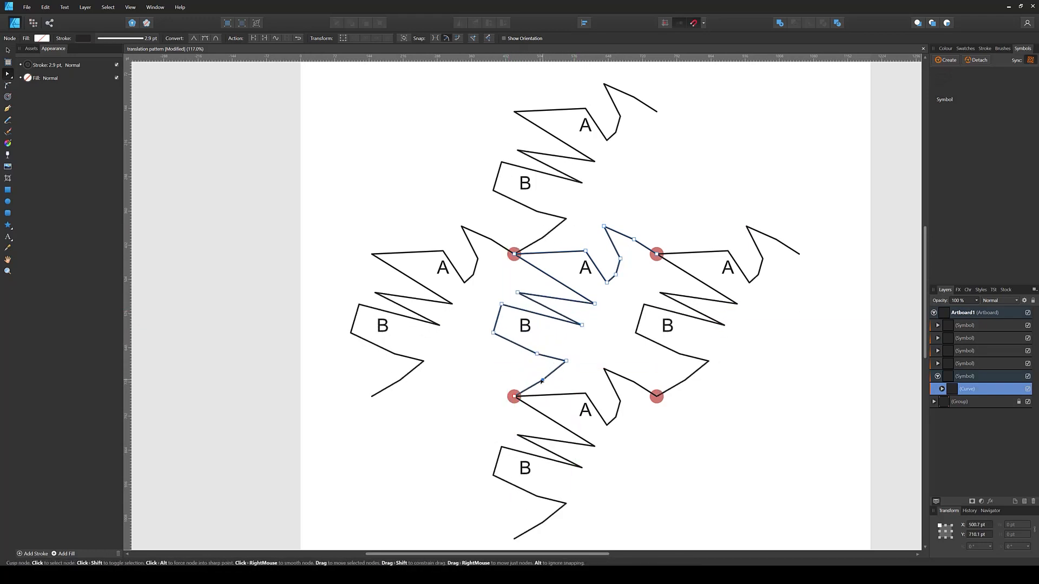
# - Lower side A's dip into a deep narrow valley, and rework side B's upper edge into shorter zigzag points
pyautogui.hotkey('ctrl', 'shift', 'z')
pyautogui.hotkey('ctrl', 'shift', 'z')
pyautogui.hotkey('ctrl', 'shift', 'z')
pyautogui.hotkey('ctrl', 'shift', 'z')
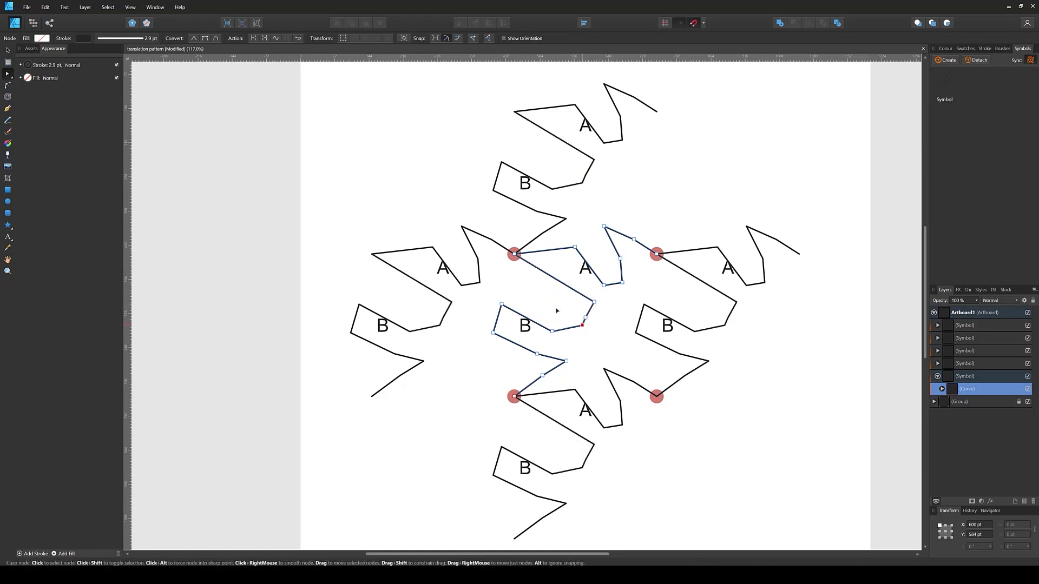
pyautogui.hotkey('ctrl', 'shift', 'z')
pyautogui.hotkey('ctrl', 'shift', 'z')
pyautogui.hotkey('ctrl', 'shift', 'z')
pyautogui.hotkey('ctrl', 'shift', 'z')
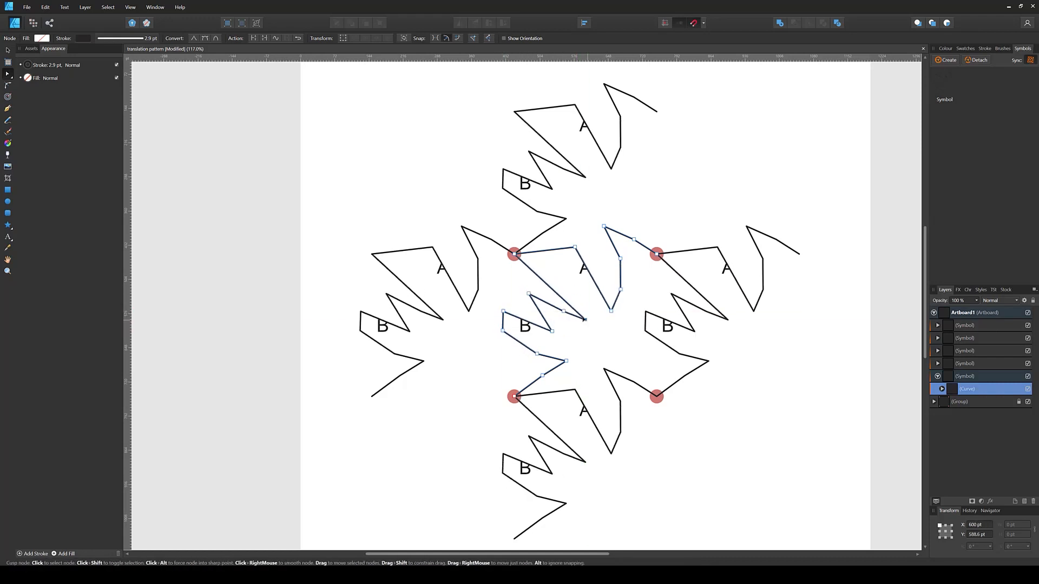
# - Merge side B's upper zigzag into one outward lobe around its label, with a narrow inward spike below it
pyautogui.moveTo(560, 308); pyautogui.dragTo(540, 350)
pyautogui.hotkey('ctrl', 'shift', 'z')
pyautogui.hotkey('ctrl', 'shift', 'z')
pyautogui.hotkey('ctrl', 'shift', 'z')
pyautogui.hotkey('ctrl', 'shift', 'z')
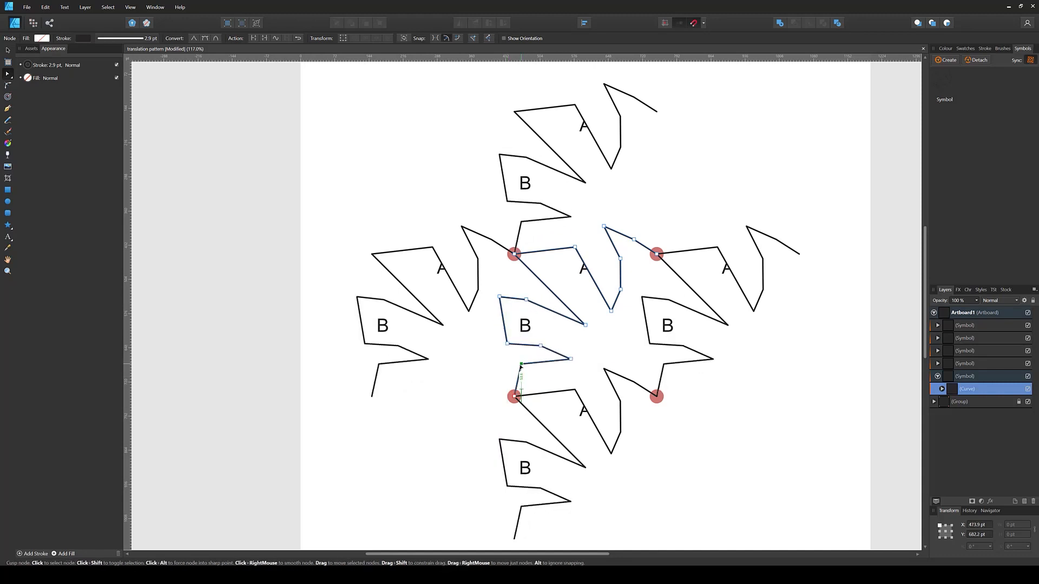
pyautogui.hotkey('ctrl', 'shift', 'z')
pyautogui.hotkey('ctrl', 'shift', 'z')
pyautogui.hotkey('ctrl', 'shift', 'z')
pyautogui.hotkey('ctrl', 'shift', 'z')
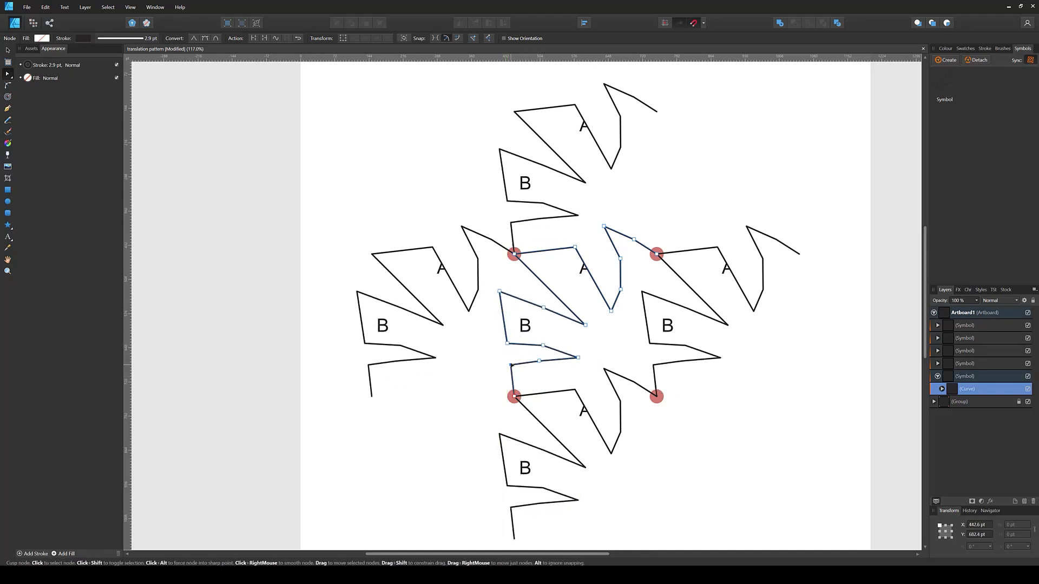
# - Bend side B's lower edge into a curve toward the lower-left corner, and shift side A's peak right and its dip deeper
pyautogui.hotkey('ctrl', 'shift', 'z')
pyautogui.hotkey('ctrl', 'shift', 'z')
pyautogui.hotkey('ctrl', 'shift', 'z')
pyautogui.hotkey('ctrl', 'shift', 'z')
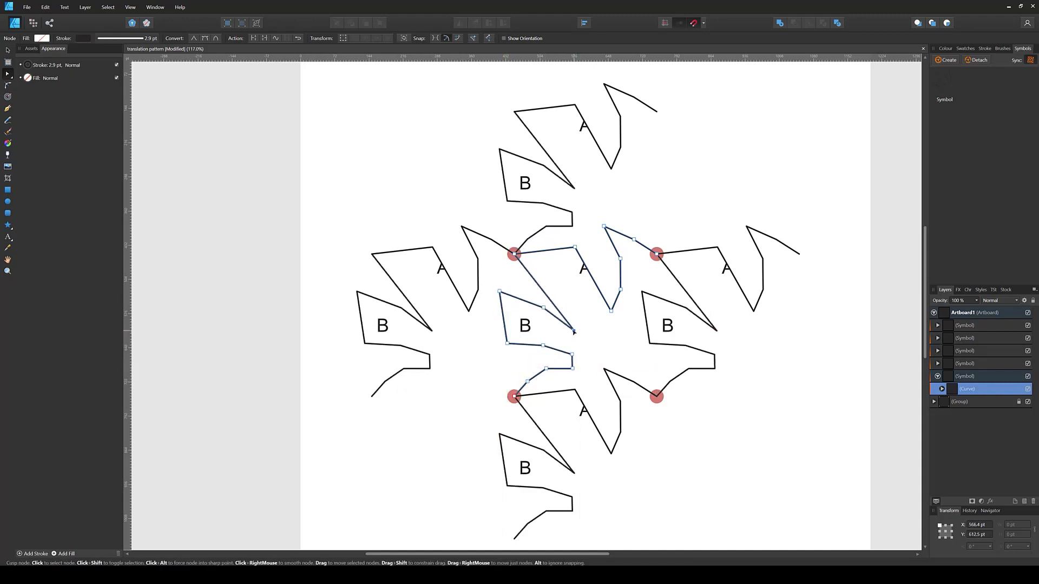
pyautogui.hotkey('ctrl', 'shift', 'z')
pyautogui.hotkey('ctrl', 'shift', 'z')
pyautogui.hotkey('ctrl', 'shift', 'z')
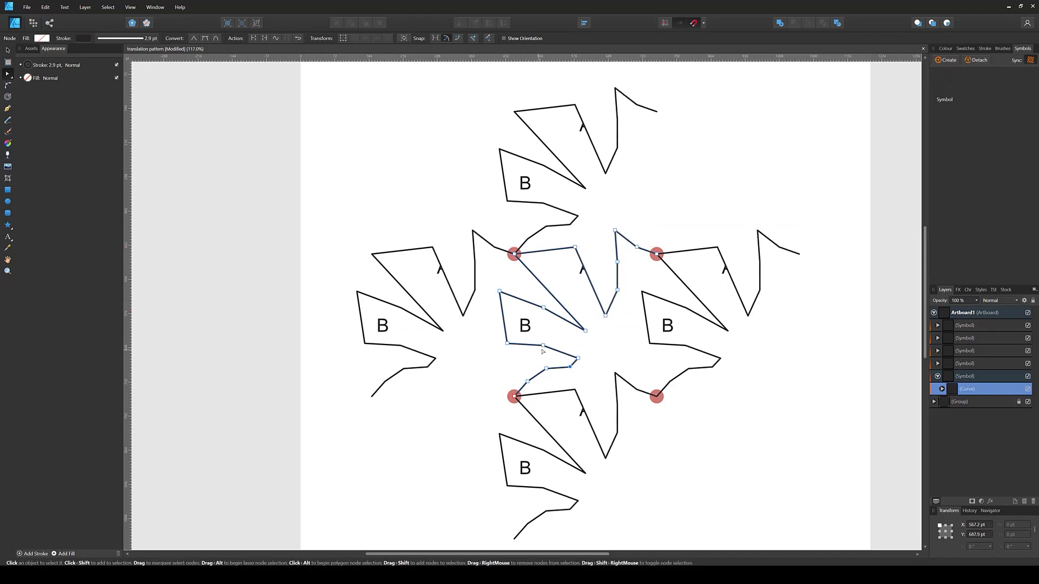
# - Round side B's outward lobe with an added node on its outer edge, and move a lower node to about X 479, Y 700 pt
pyautogui.hotkey('ctrl', 'shift', 'z')
pyautogui.hotkey('ctrl', 'shift', 'z')
pyautogui.hotkey('ctrl', 'shift', 'z')
pyautogui.hotkey('ctrl', 'shift', 'z')
pyautogui.hotkey('ctrl', 'shift', 'z')
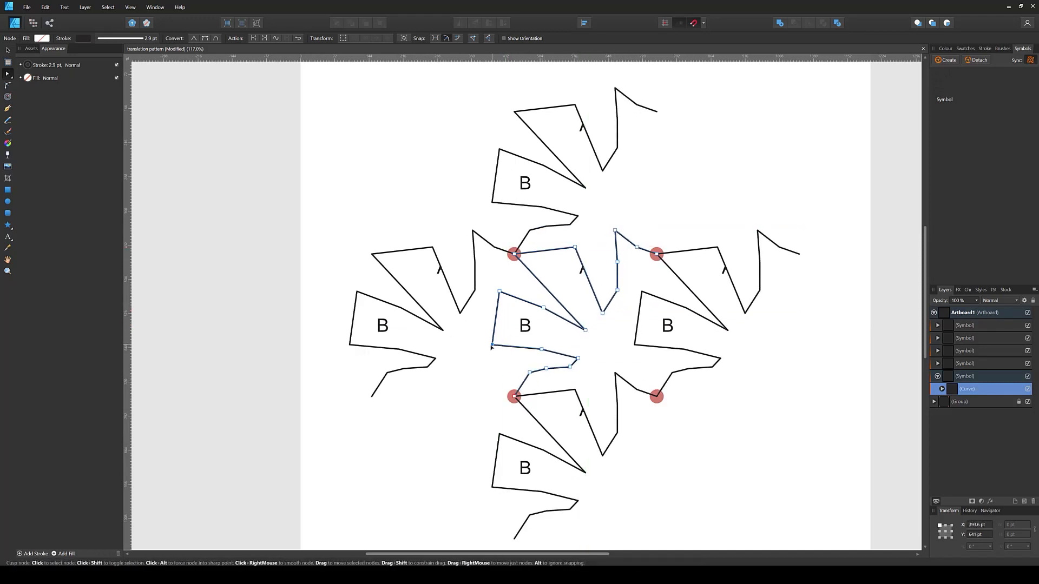
pyautogui.hotkey('ctrl', 'shift', 'z')
pyautogui.hotkey('ctrl', 'shift', 'z')
pyautogui.hotkey('ctrl', 'shift', 'z')
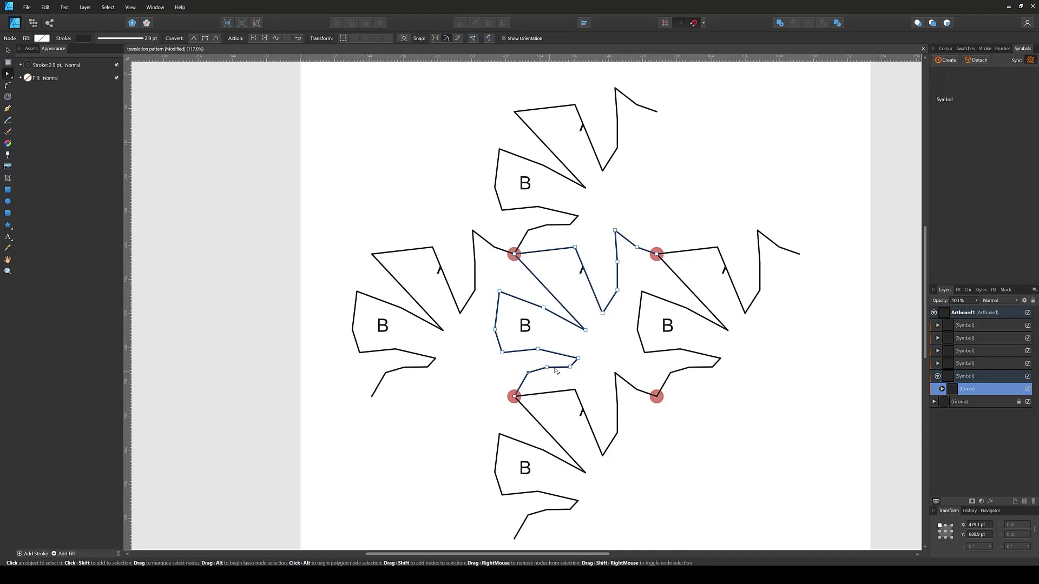
# - Lower side A's left shoulder toward the A label, and widen side B's lower inward point into a blunt tip
pyautogui.moveTo(571, 368); pyautogui.dragTo(569, 375)
pyautogui.hotkey('ctrl', 'shift', 'z')
pyautogui.hotkey('ctrl', 'shift', 'z')
pyautogui.hotkey('ctrl', 'shift', 'z')
pyautogui.hotkey('ctrl', 'shift', 'z')
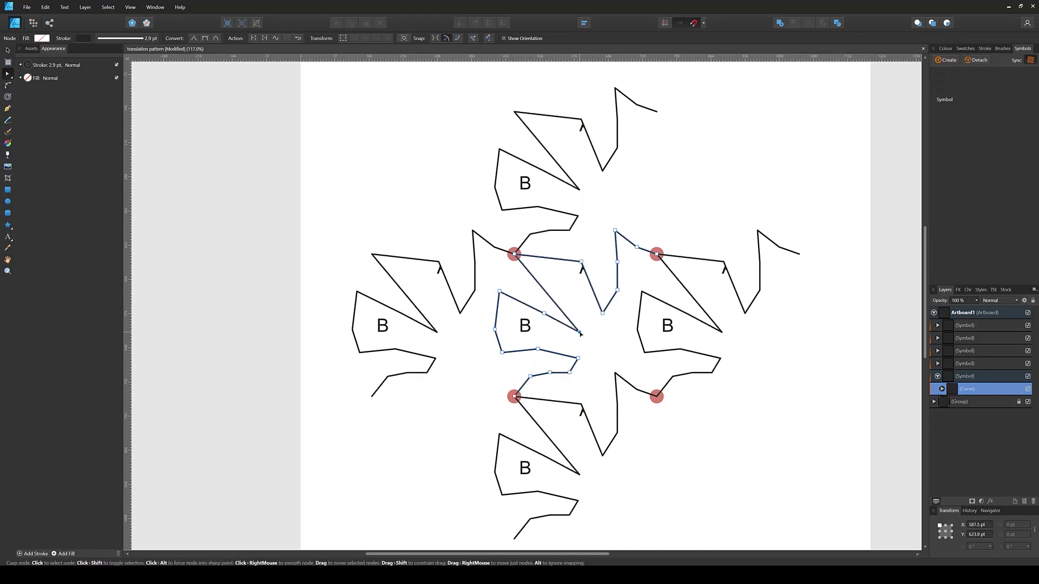
pyautogui.hotkey('ctrl', 'shift', 'z')
pyautogui.hotkey('ctrl', 'shift', 'z')
pyautogui.hotkey('ctrl', 'shift', 'z')
pyautogui.hotkey('ctrl', 'shift', 'z')
pyautogui.hotkey('ctrl', 'shift', 'z')
pyautogui.hotkey('ctrl', 'shift', 'z')
pyautogui.hotkey('ctrl', 'shift', 'z')
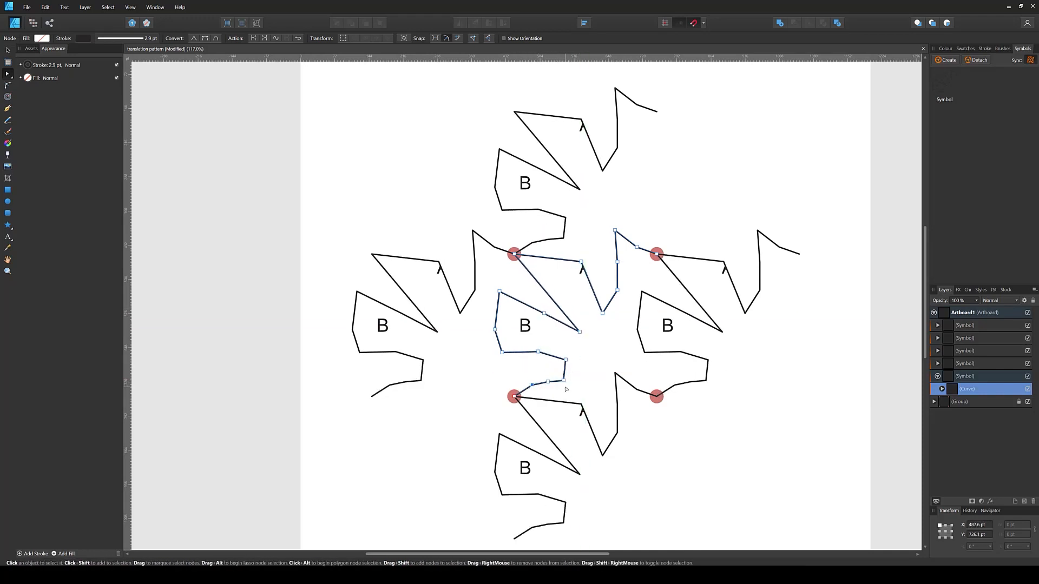
# - Flatten side A's peak, then sharpen side B's lower inward tip and move its outer-edge node to about X 418, Y 609 pt
pyautogui.hotkey('ctrl', 'shift', 'z')
pyautogui.hotkey('ctrl', 'shift', 'z')
pyautogui.hotkey('ctrl', 'shift', 'z')
pyautogui.hotkey('ctrl', 'shift', 'z')
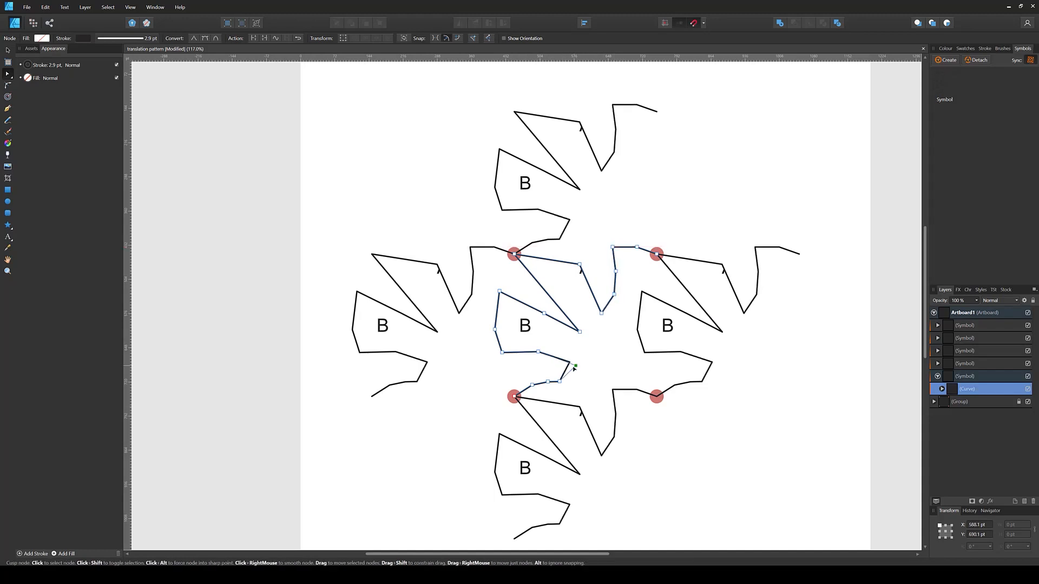
pyautogui.hotkey('ctrl', 'shift', 'z')
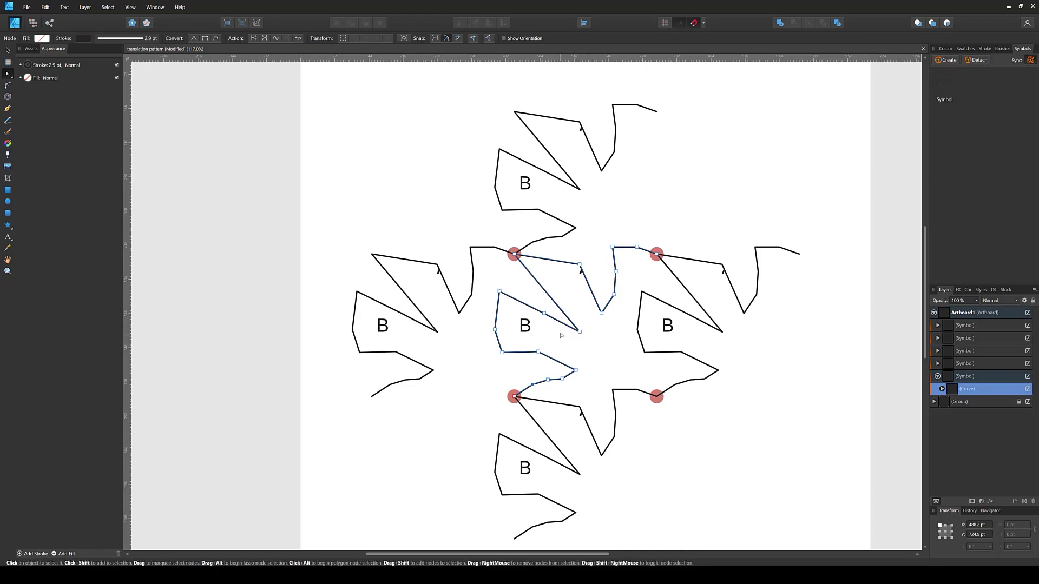
pyautogui.moveTo(499, 330); pyautogui.dragTo(499, 329)
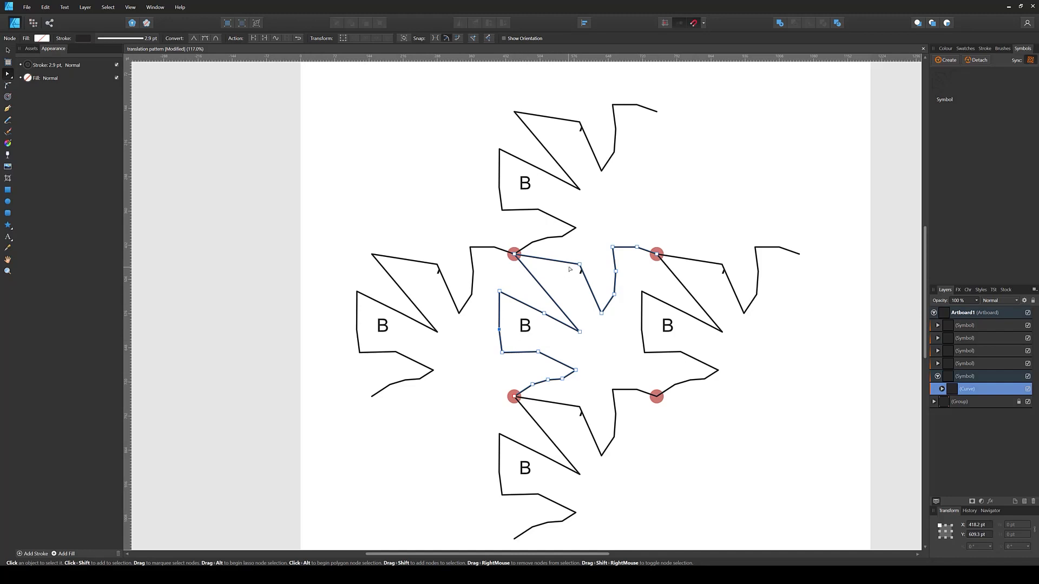
# - Move side A's left shoulder node to about X 584, Y 475 pt and convert it to a smooth node
pyautogui.click(533, 317)
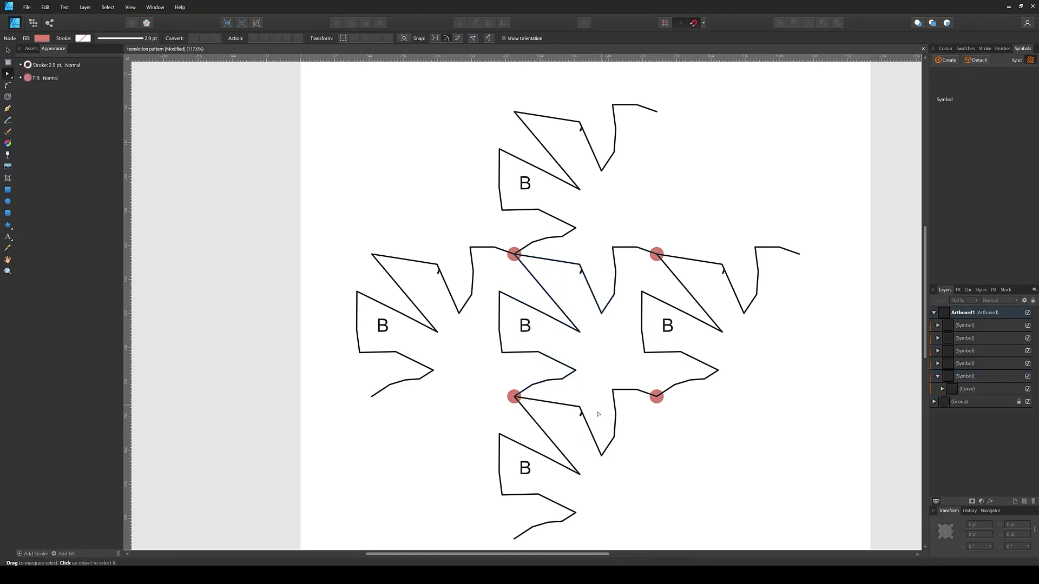
pyautogui.moveTo(638, 368)
pyautogui.mouseDown()
pyautogui.moveTo(671, 379)
pyautogui.moveTo(690, 364)
pyautogui.moveTo(641, 364)
pyautogui.moveTo(646, 386)
pyautogui.mouseUp()
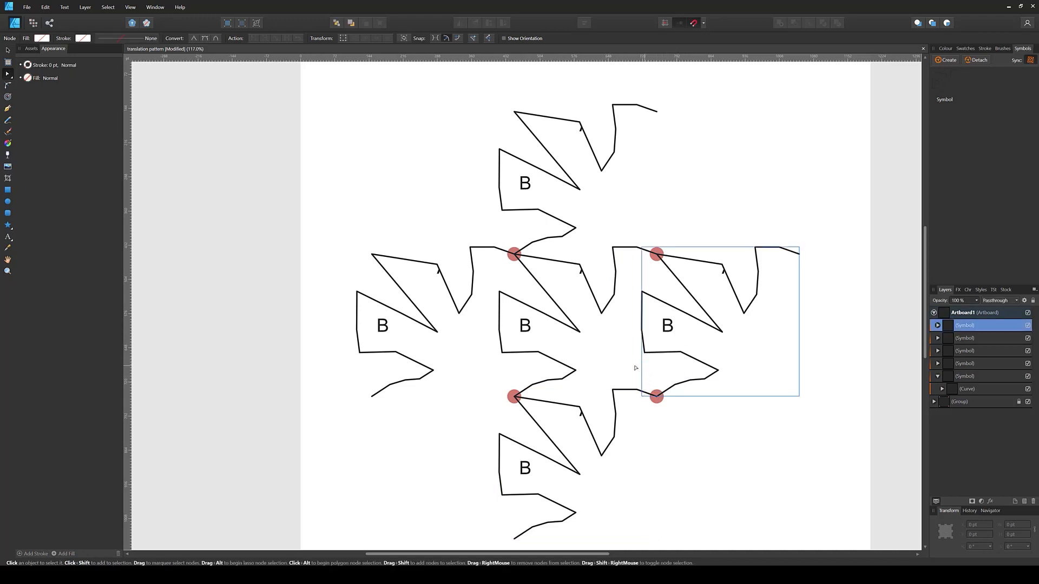
pyautogui.click(637, 370)
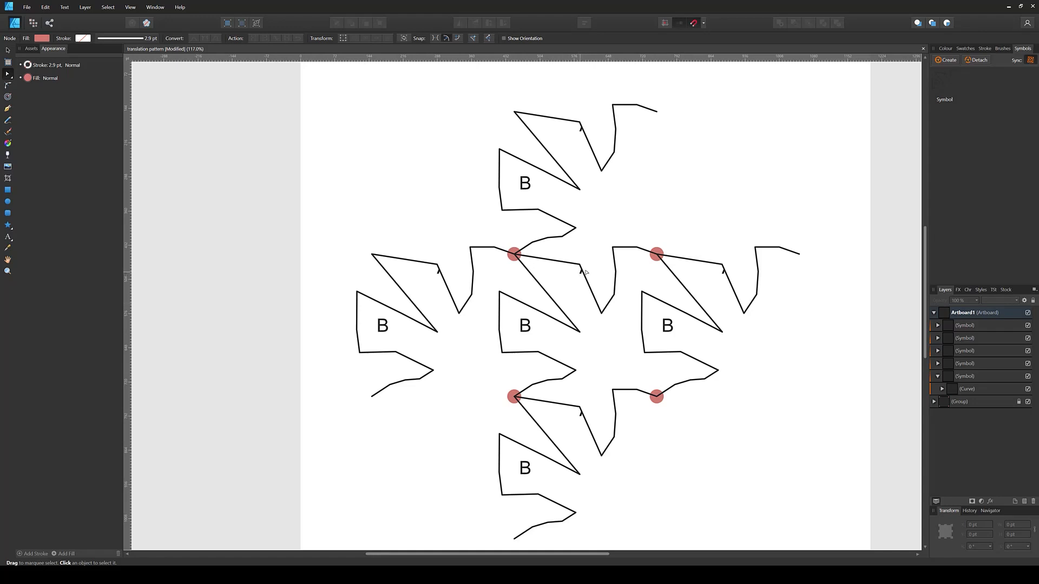
pyautogui.click(963, 389)
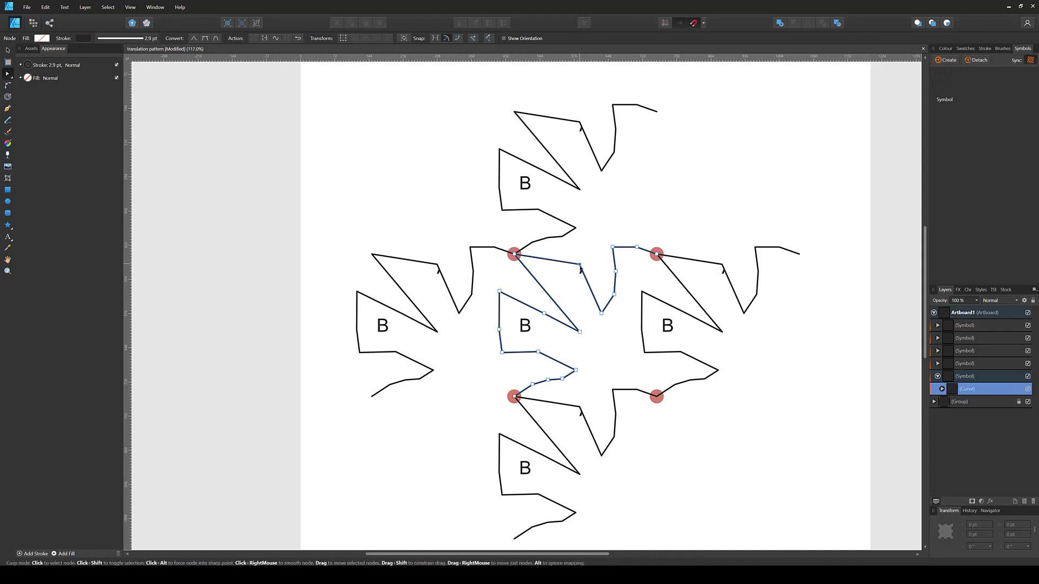
pyautogui.moveTo(580, 266); pyautogui.dragTo(578, 266)
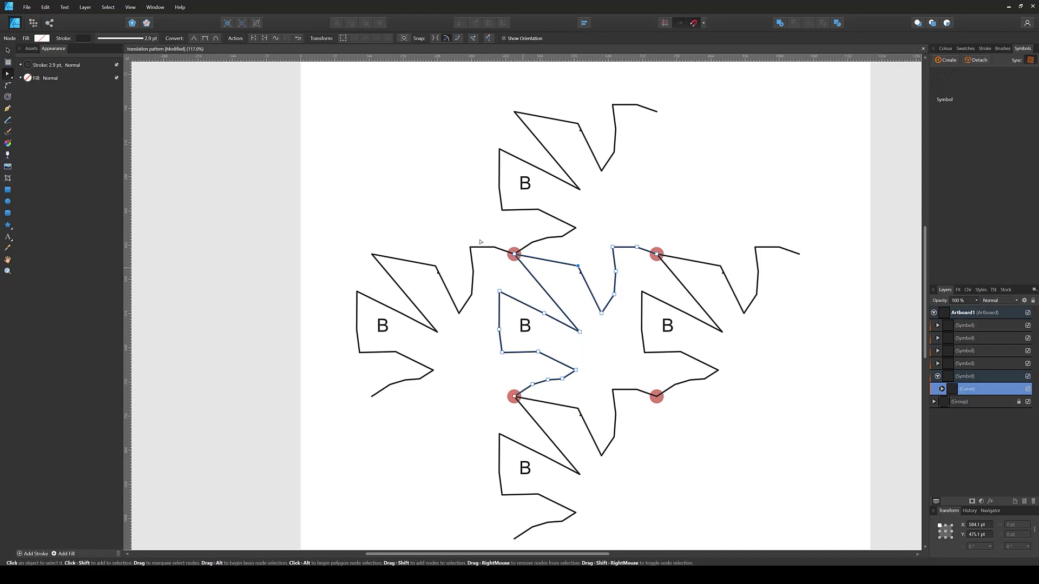
pyautogui.click(206, 39)
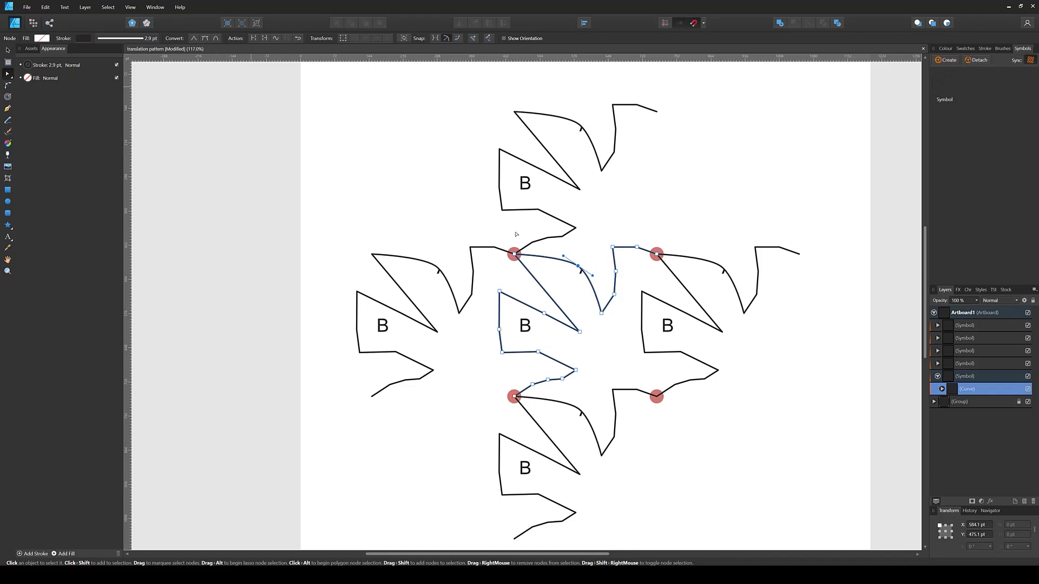
# - Lengthen the curve handles of side A's shoulder node and lower side B's upper inward tip
pyautogui.moveTo(563, 256); pyautogui.dragTo(579, 270)
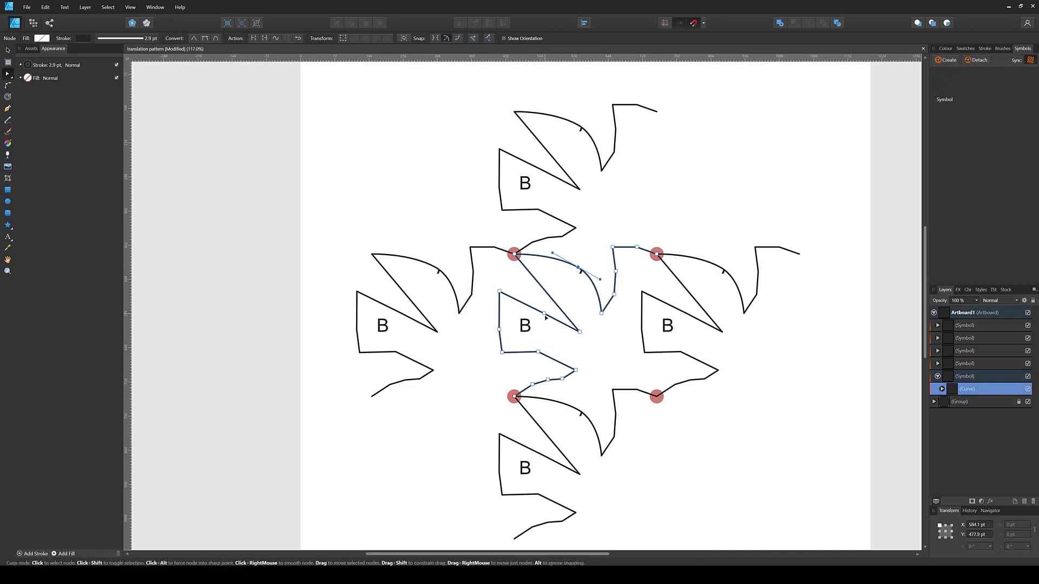
pyautogui.moveTo(545, 314); pyautogui.dragTo(579, 338)
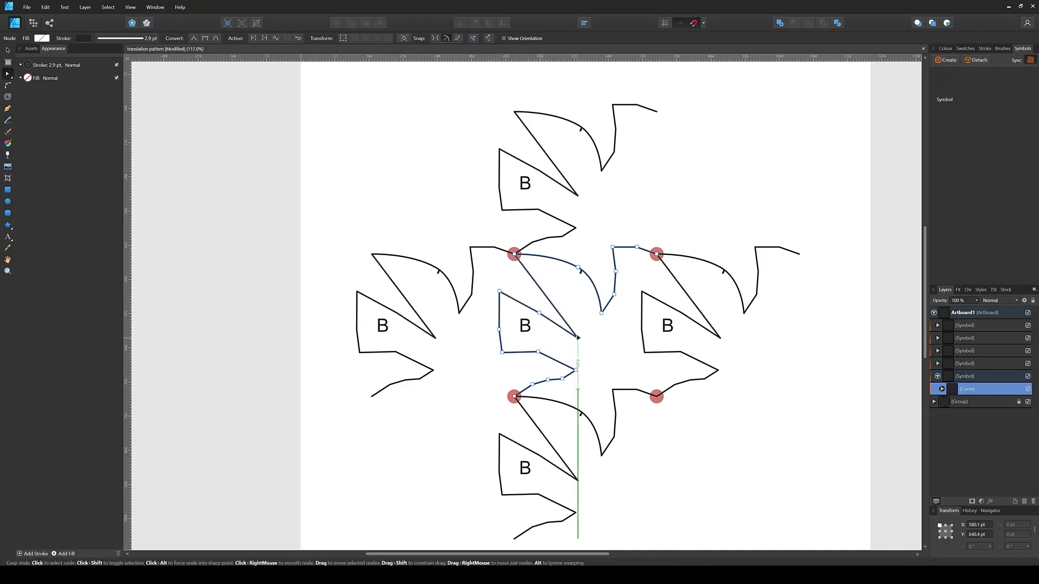
# - Move side B's outer-edge node to about X 435, Y 600 pt, make it smooth, and pull the corner below it outward
pyautogui.moveTo(552, 304); pyautogui.dragTo(507, 325)
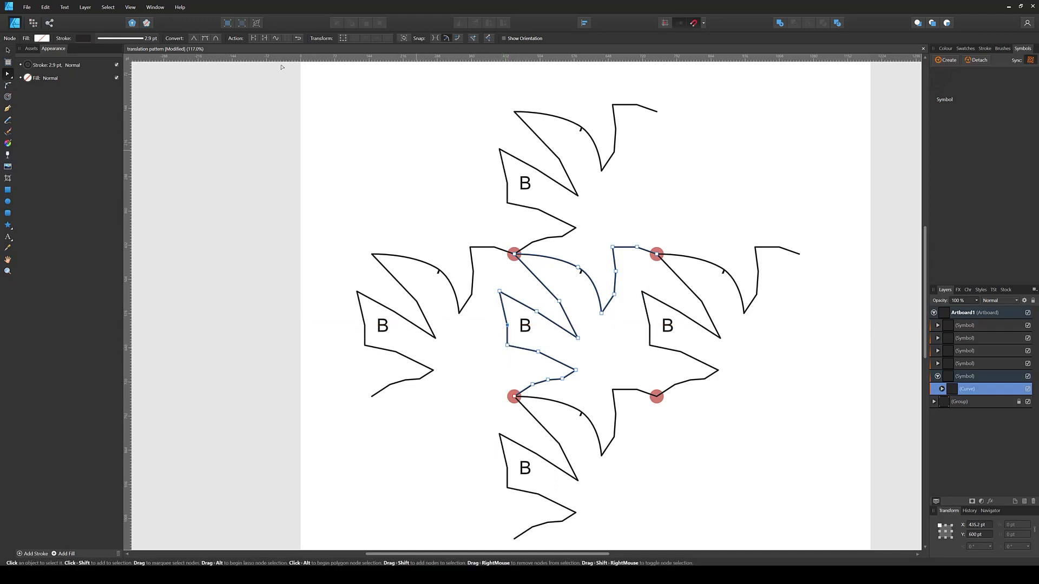
pyautogui.click(216, 38)
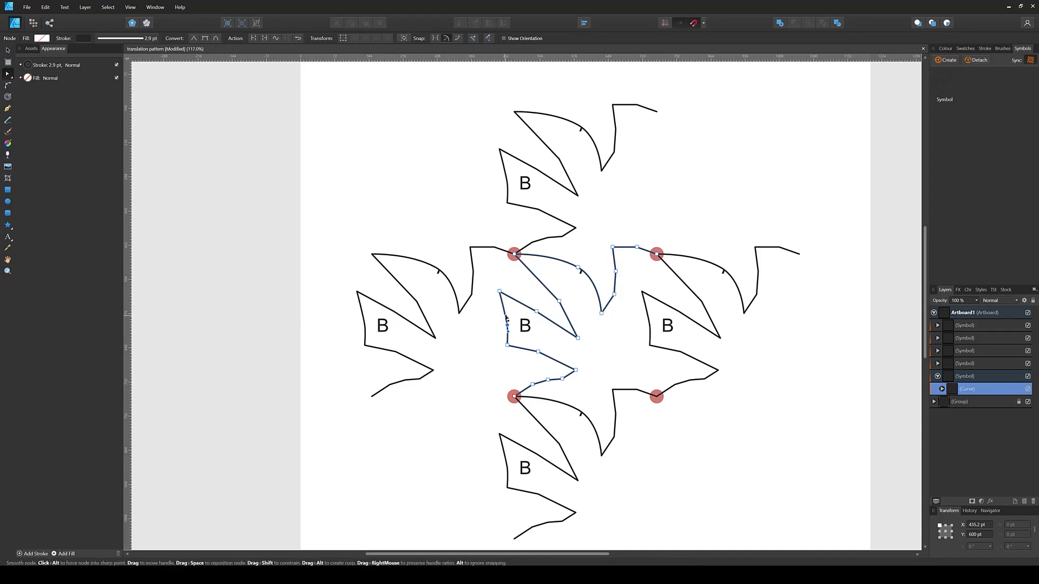
pyautogui.moveTo(507, 319); pyautogui.dragTo(499, 361)
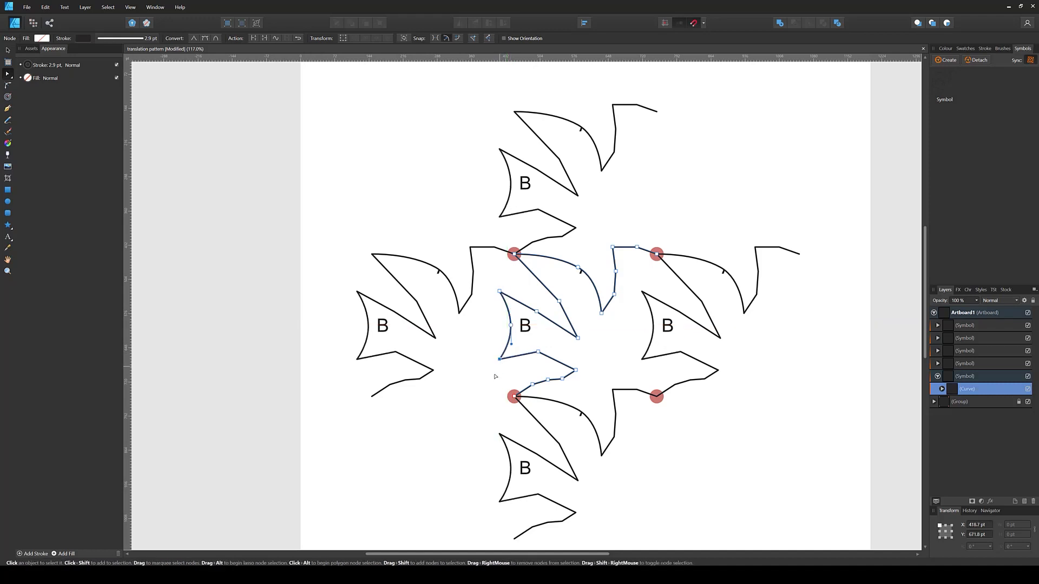
# - Reduce side B's lowest edge to a single middle node, convert it to smooth, and bow the edge upward
pyautogui.click(563, 378)
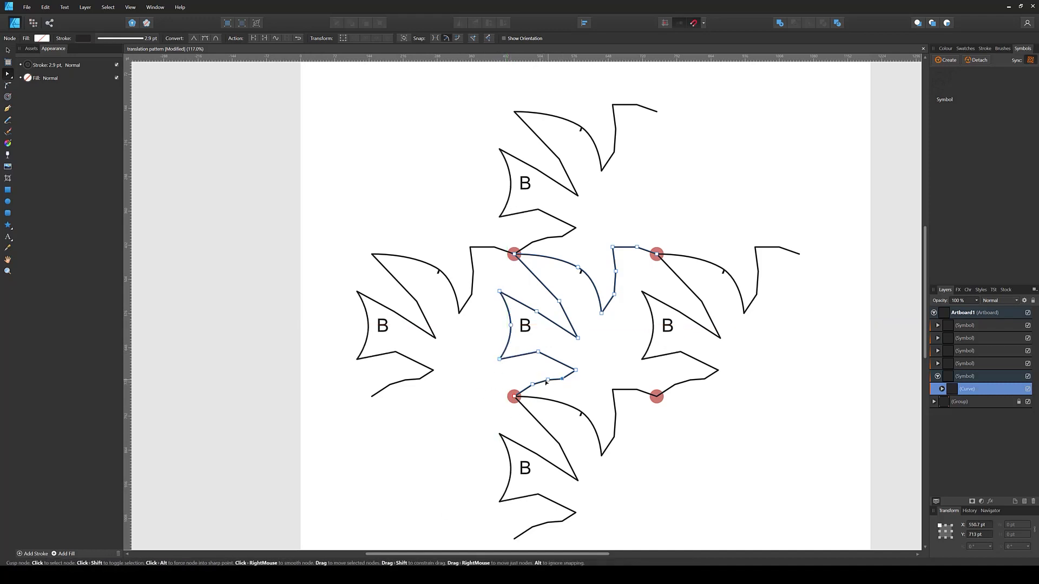
pyautogui.press('Delete')
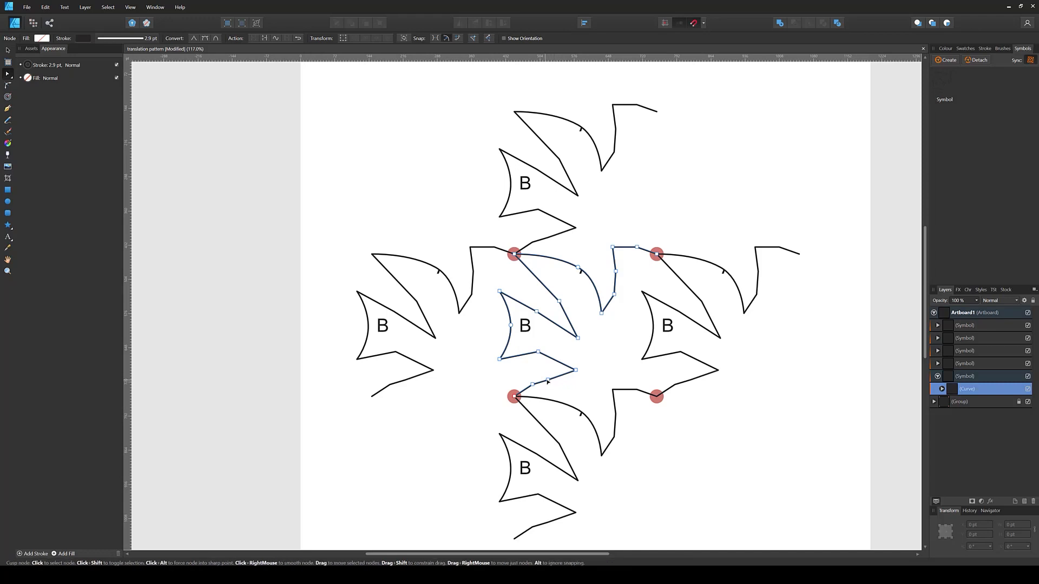
pyautogui.moveTo(551, 381); pyautogui.dragTo(540, 383)
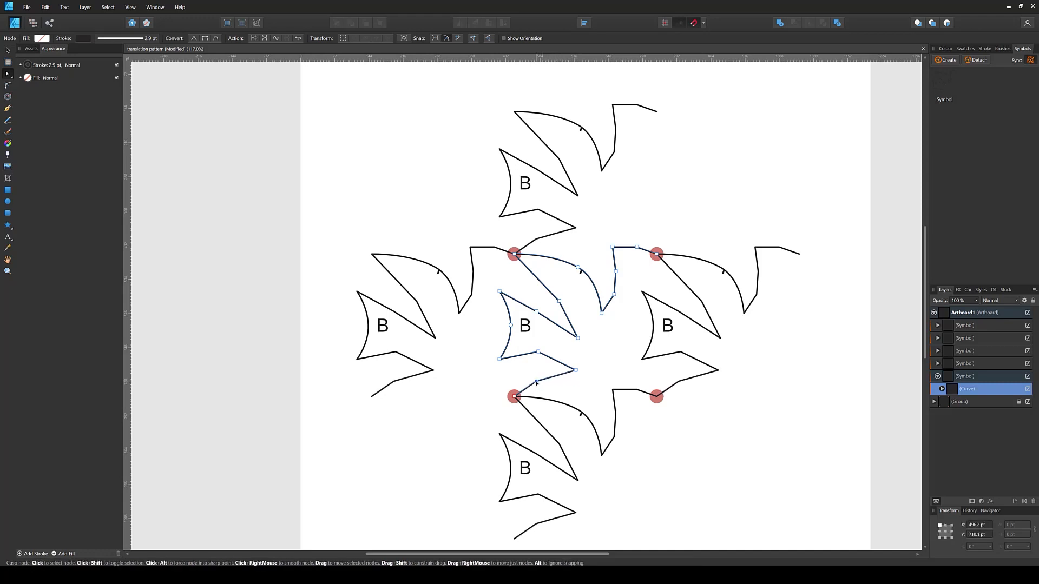
pyautogui.click(205, 40)
pyautogui.moveTo(551, 373)
pyautogui.mouseDown()
pyautogui.moveTo(515, 385)
pyautogui.moveTo(534, 380)
pyautogui.mouseUp()
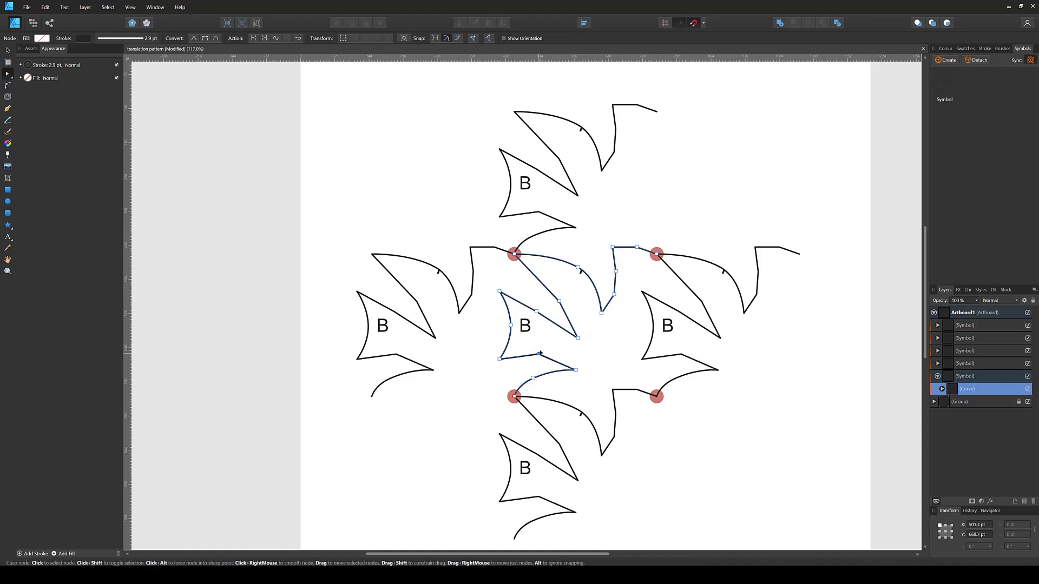
# - Smooth the edge above side B's lower inward tip, then pull its lower outer corner and outer-edge node outward
pyautogui.click(539, 353)
pyautogui.moveTo(539, 352); pyautogui.dragTo(578, 373)
pyautogui.click(204, 38)
pyautogui.moveTo(499, 359); pyautogui.dragTo(487, 360)
pyautogui.moveTo(506, 325); pyautogui.dragTo(500, 329)
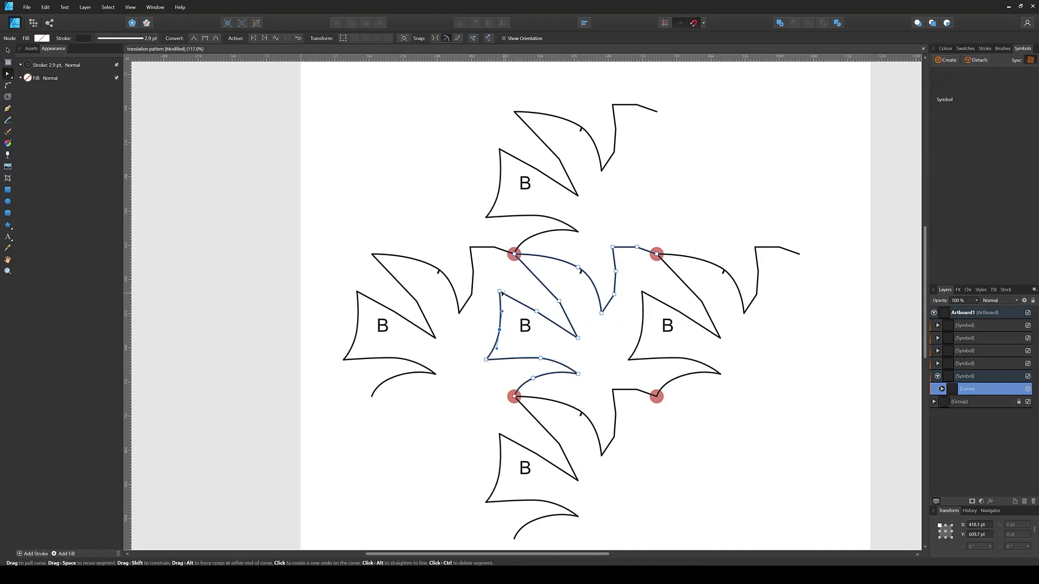
# - Arch side B's upper lobe edge with a smooth node, and bend its outer edge inward to about X 435, Y 610 pt
pyautogui.moveTo(499, 291); pyautogui.dragTo(540, 314)
pyautogui.click(559, 301)
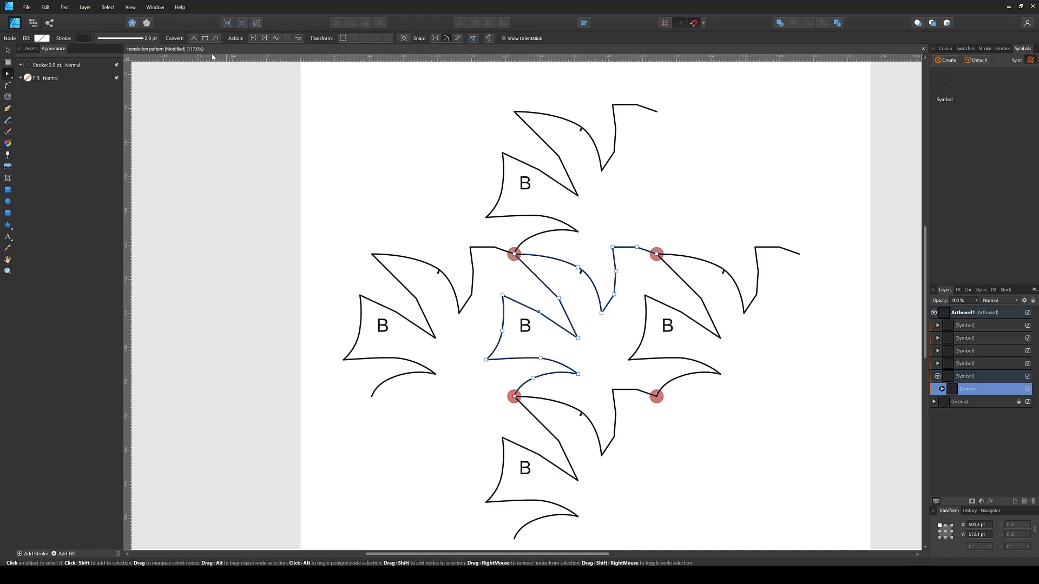
pyautogui.click(518, 300)
pyautogui.moveTo(539, 314); pyautogui.dragTo(502, 296)
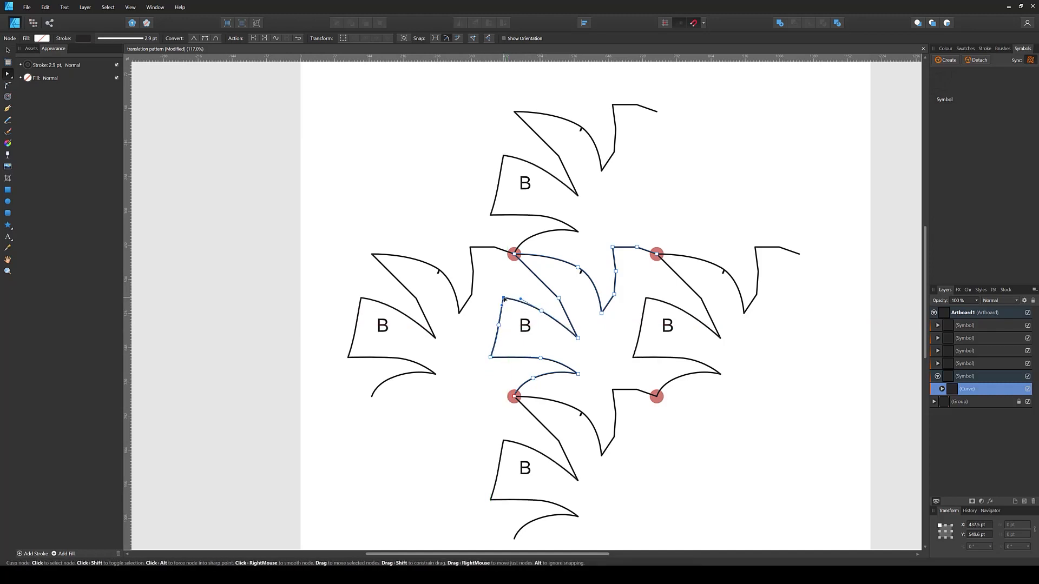
pyautogui.moveTo(491, 357); pyautogui.dragTo(537, 356)
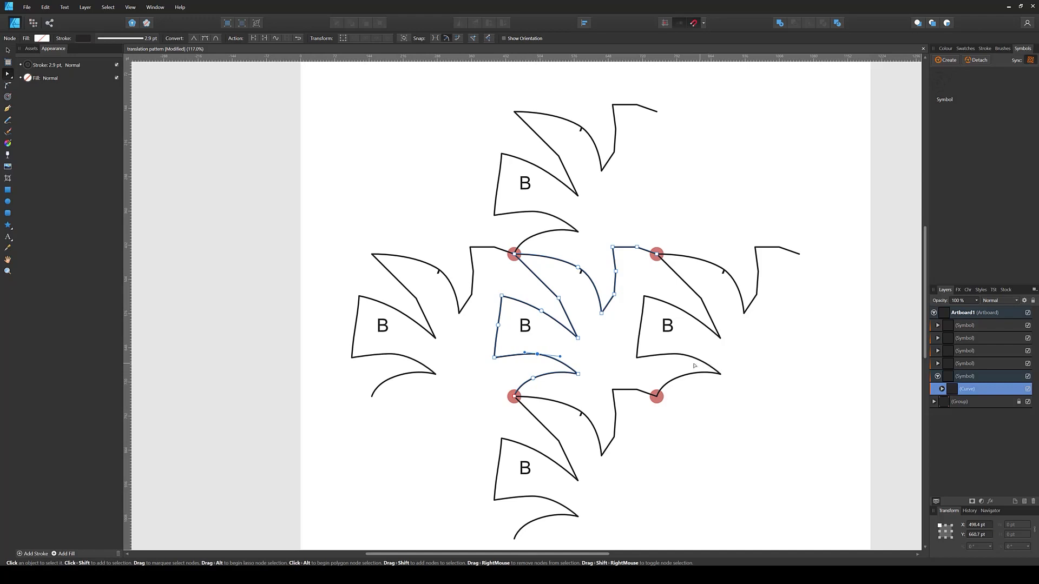
pyautogui.moveTo(499, 326); pyautogui.dragTo(507, 331)
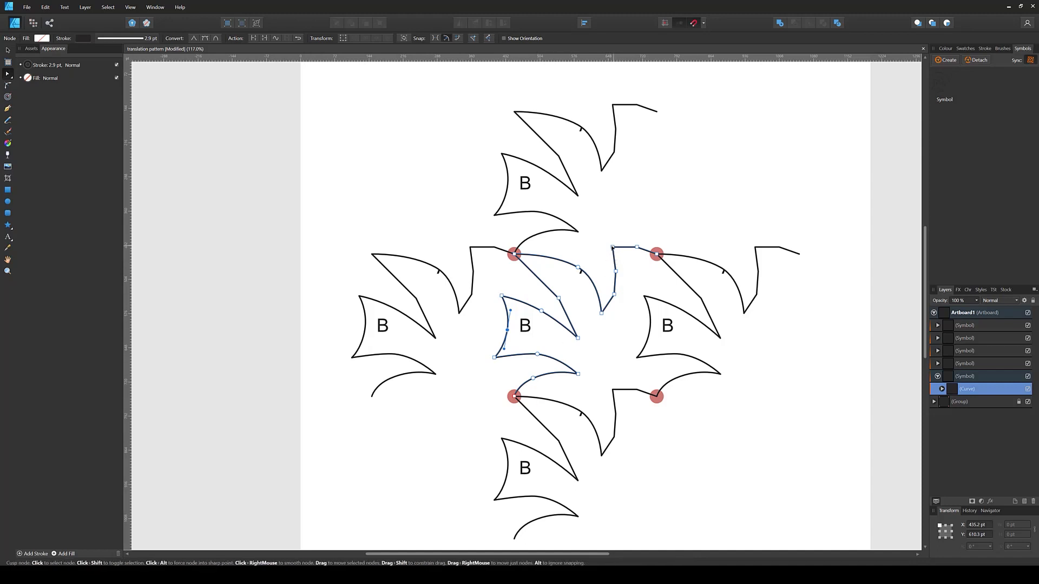
# - Delete the lower node between side A's valley and peak, convert the remaining one to smooth, and bow that edge outward
pyautogui.moveTo(613, 248); pyautogui.dragTo(617, 273)
pyautogui.click(616, 272)
pyautogui.click(615, 295)
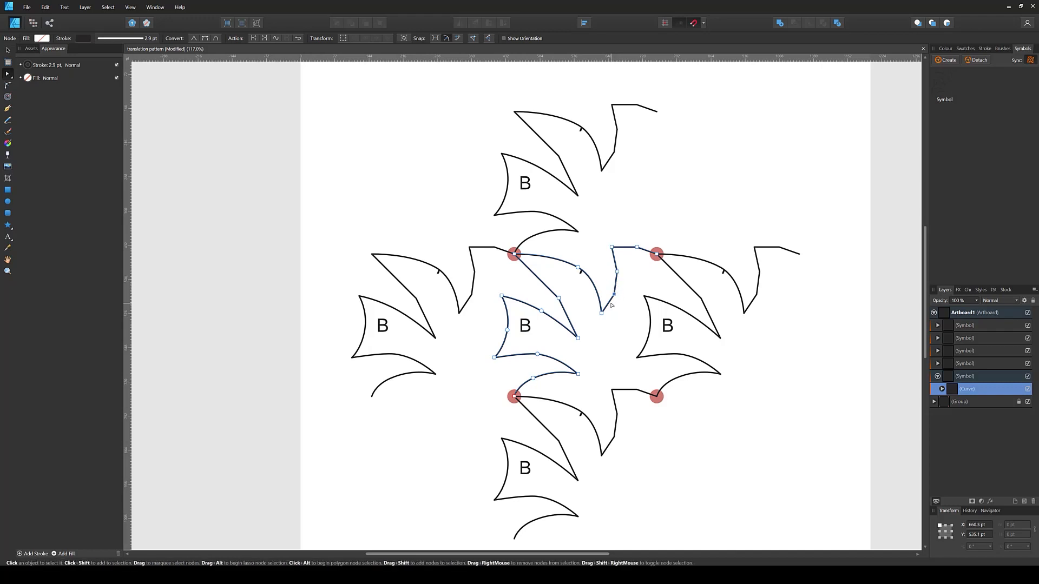
pyautogui.press('Delete')
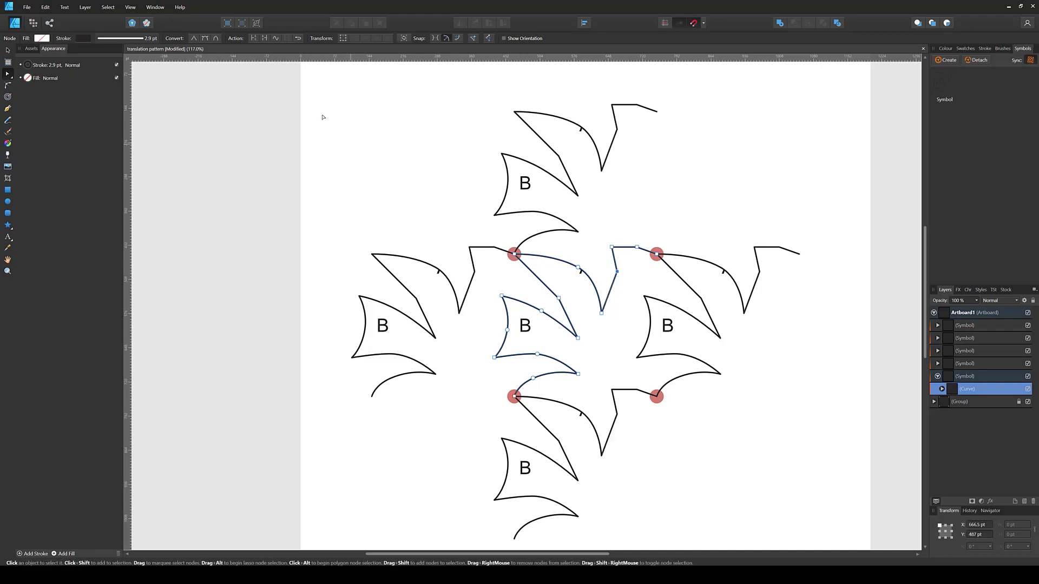
pyautogui.click(207, 39)
pyautogui.moveTo(615, 286); pyautogui.dragTo(623, 283)
# - Dip side A's final segment with a node at about X 699, Y 453 pt, and curve its end into the corner marker
pyautogui.moveTo(637, 248)
pyautogui.mouseDown()
pyautogui.moveTo(612, 243)
pyautogui.moveTo(636, 259)
pyautogui.mouseUp()
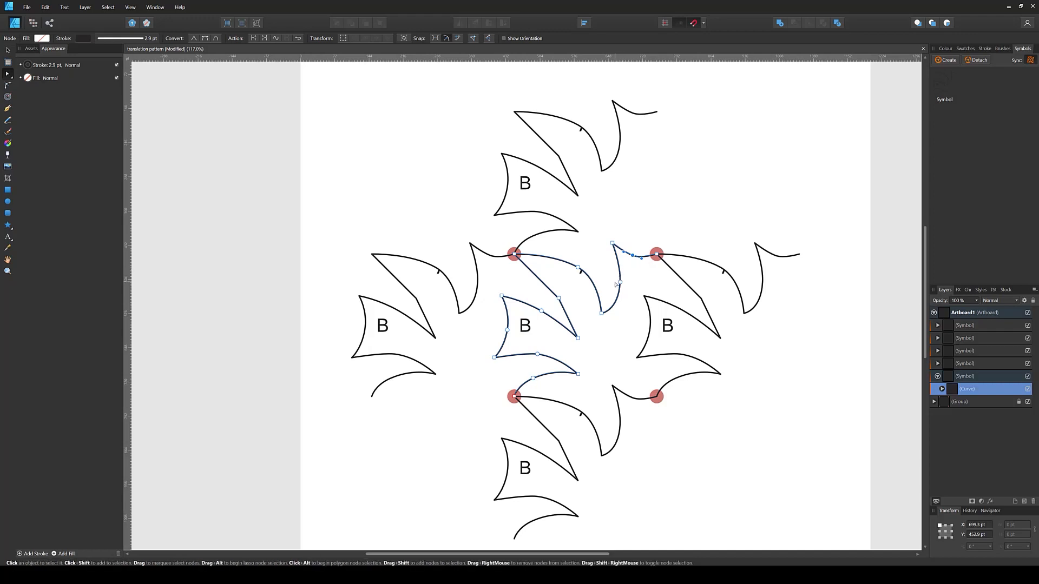
pyautogui.click(656, 255)
pyautogui.moveTo(650, 257); pyautogui.dragTo(648, 250)
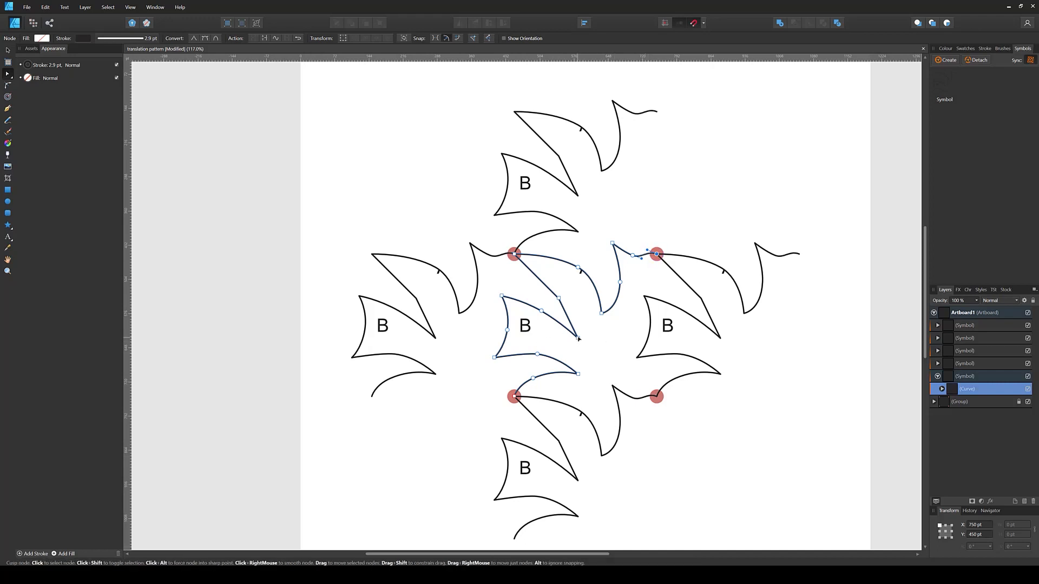
# - Reposition side B's two inward tips and curve the edges leading into them
pyautogui.moveTo(578, 338); pyautogui.dragTo(575, 347)
pyautogui.moveTo(558, 298); pyautogui.dragTo(586, 337)
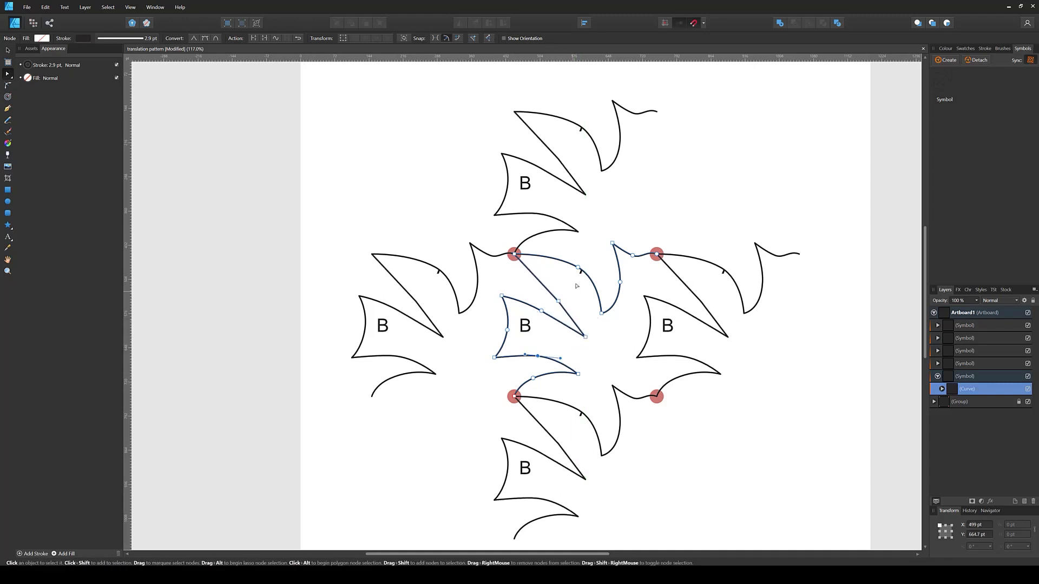
pyautogui.moveTo(558, 301); pyautogui.dragTo(557, 299)
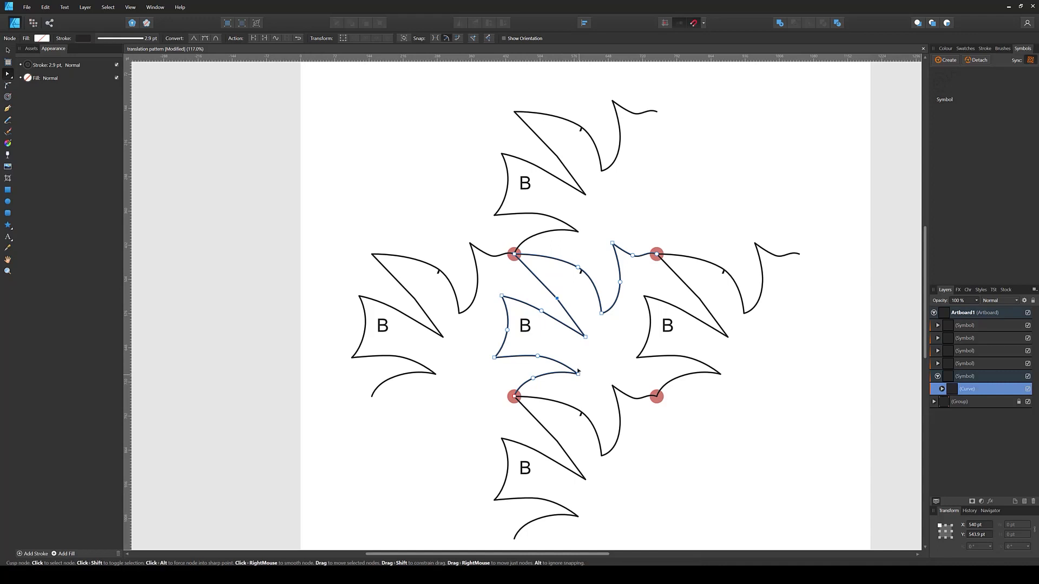
pyautogui.moveTo(579, 374); pyautogui.dragTo(536, 376)
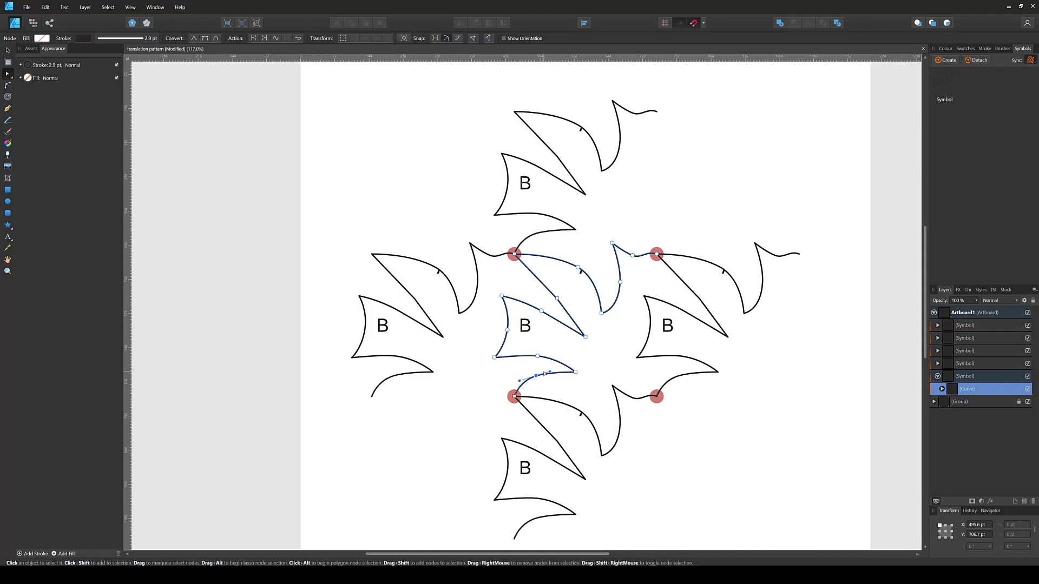
pyautogui.moveTo(562, 318); pyautogui.dragTo(567, 326)
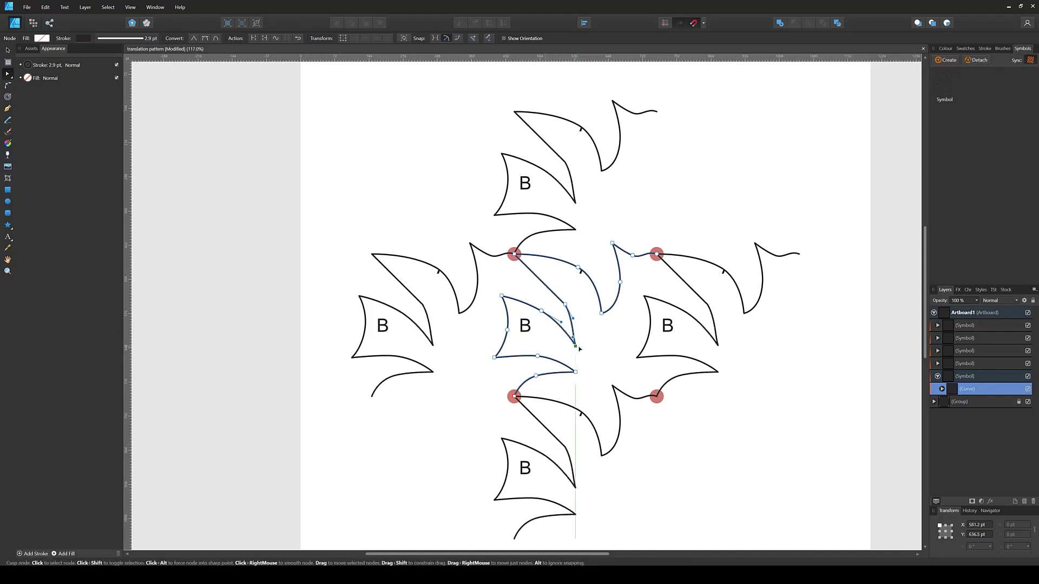
# - Lower side B's outer corner and raise side A's shoulder node to about X 585, Y 465 pt
pyautogui.moveTo(494, 357); pyautogui.dragTo(493, 366)
pyautogui.moveTo(578, 267); pyautogui.dragTo(579, 261)
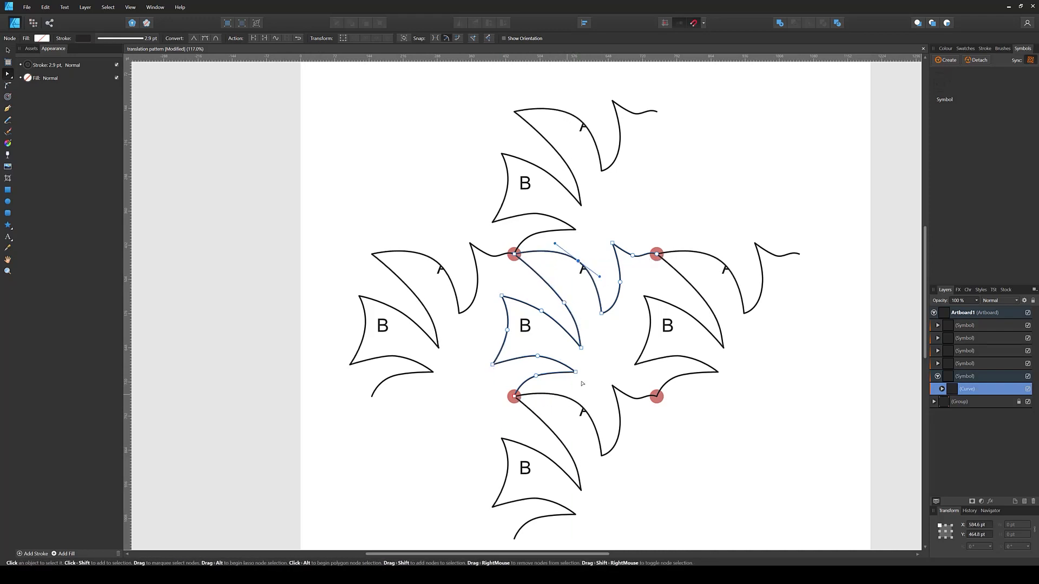
pyautogui.click(626, 365)
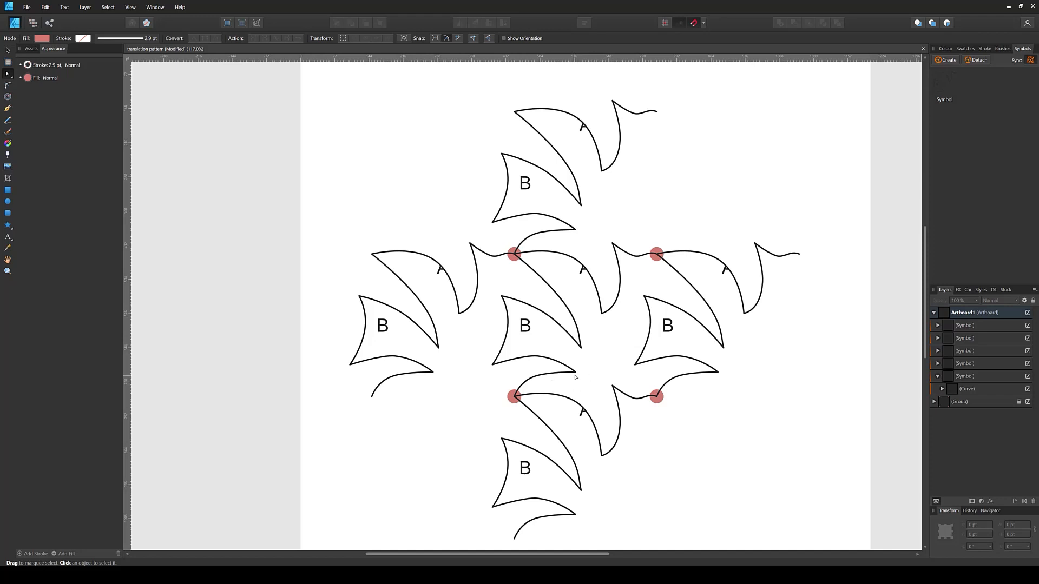
# - Nudge side B's lower inward tip to about X 577, Y 699 pt and its upper inward tip to about X 589, Y 647 pt
pyautogui.click(962, 379)
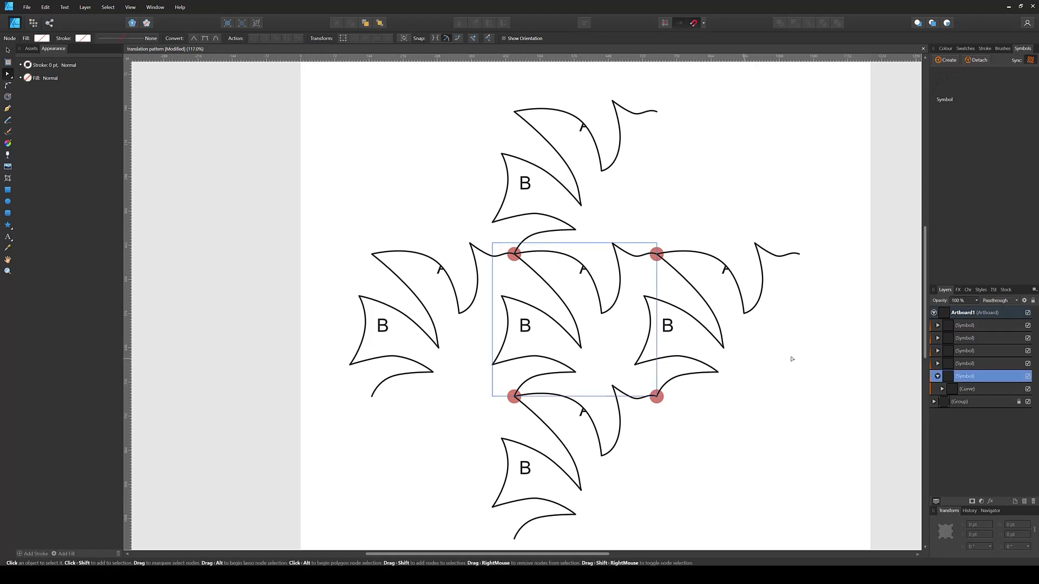
pyautogui.click(967, 390)
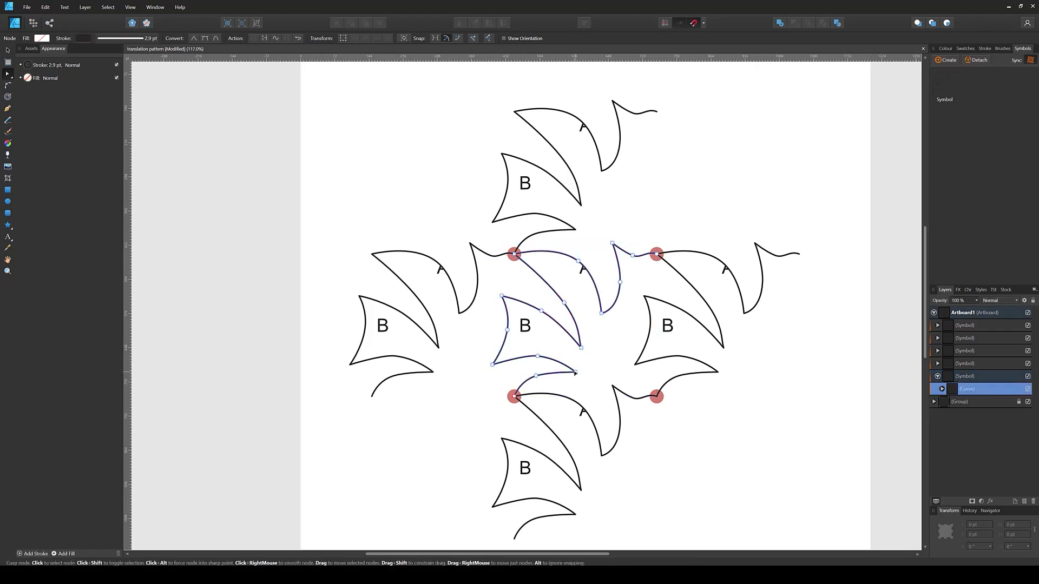
pyautogui.click(575, 372)
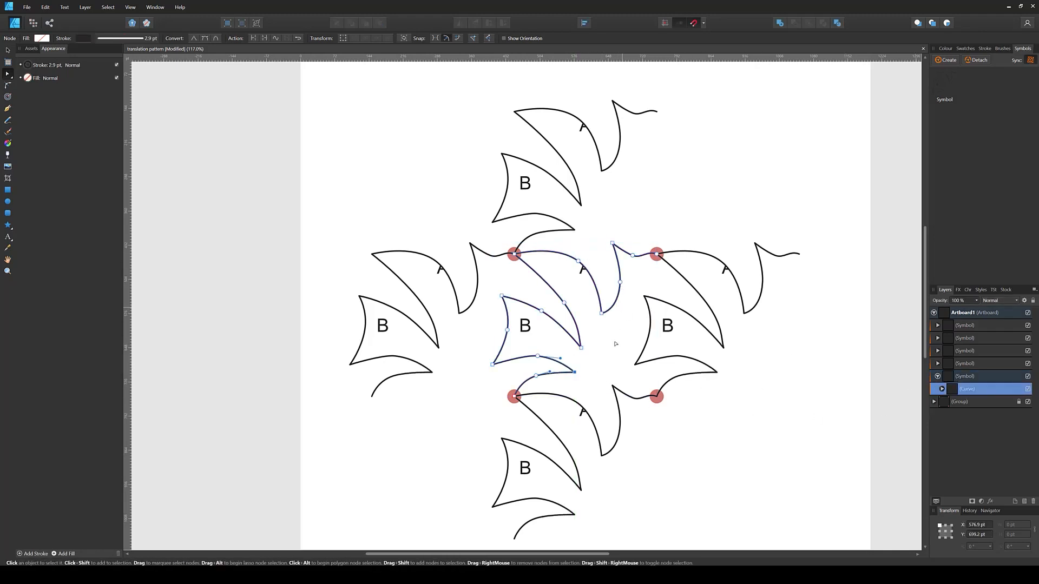
pyautogui.click(582, 348)
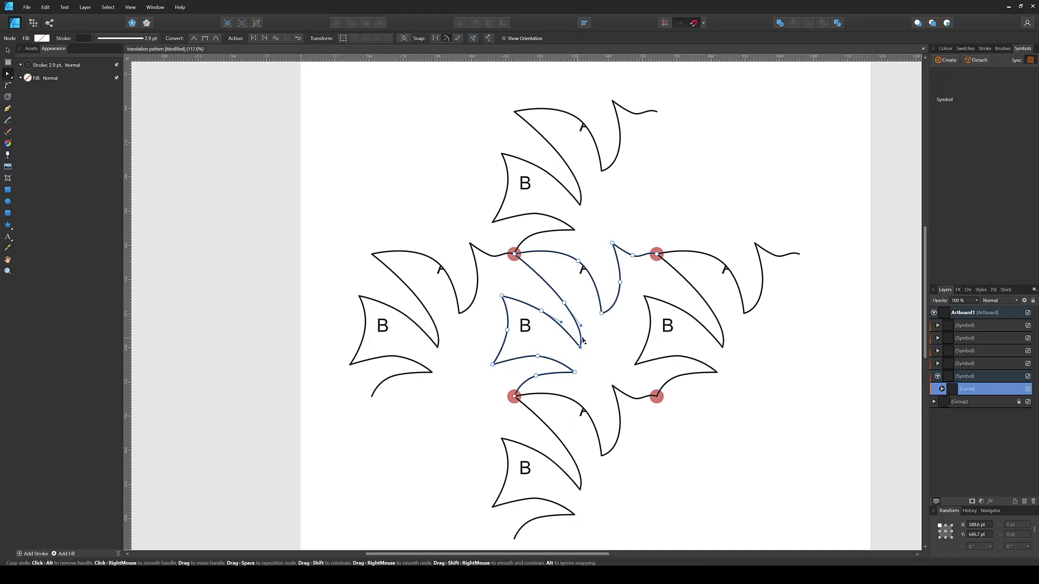
pyautogui.click(621, 217)
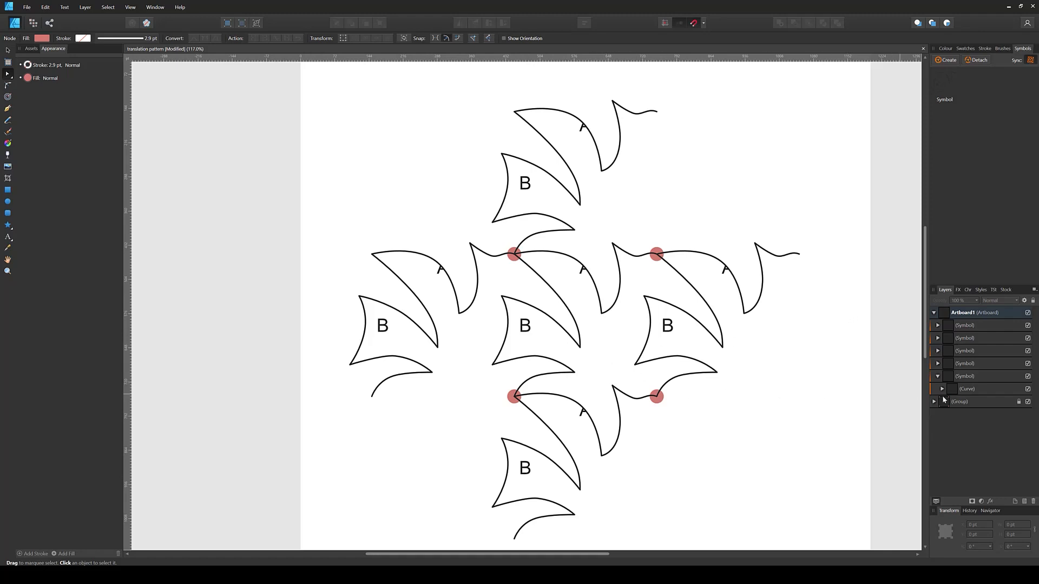
# - Delete the A and B text labels nested in the symbol's curve, and clear the selection
pyautogui.click(963, 389)
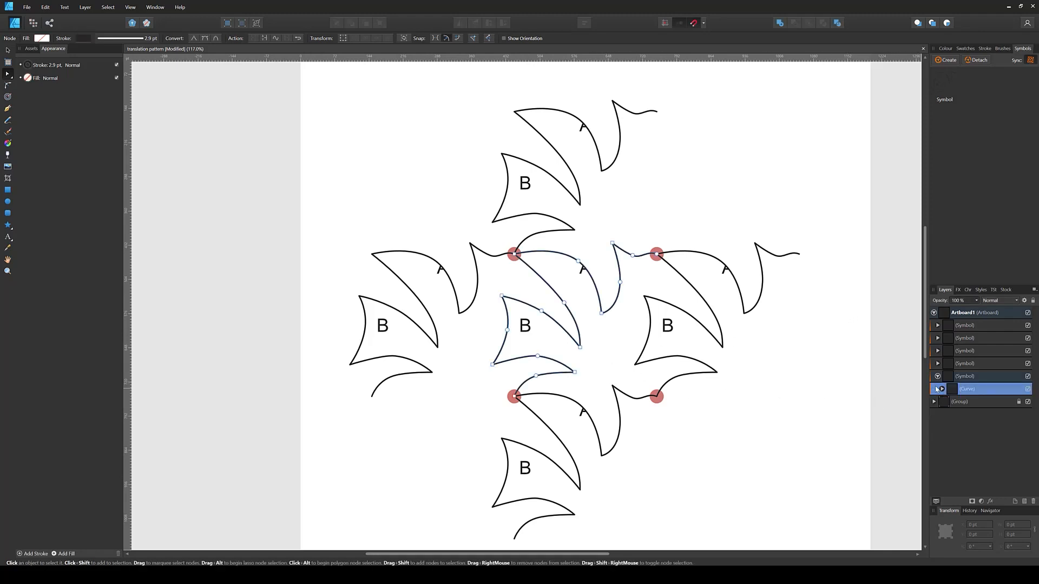
pyautogui.click(942, 389)
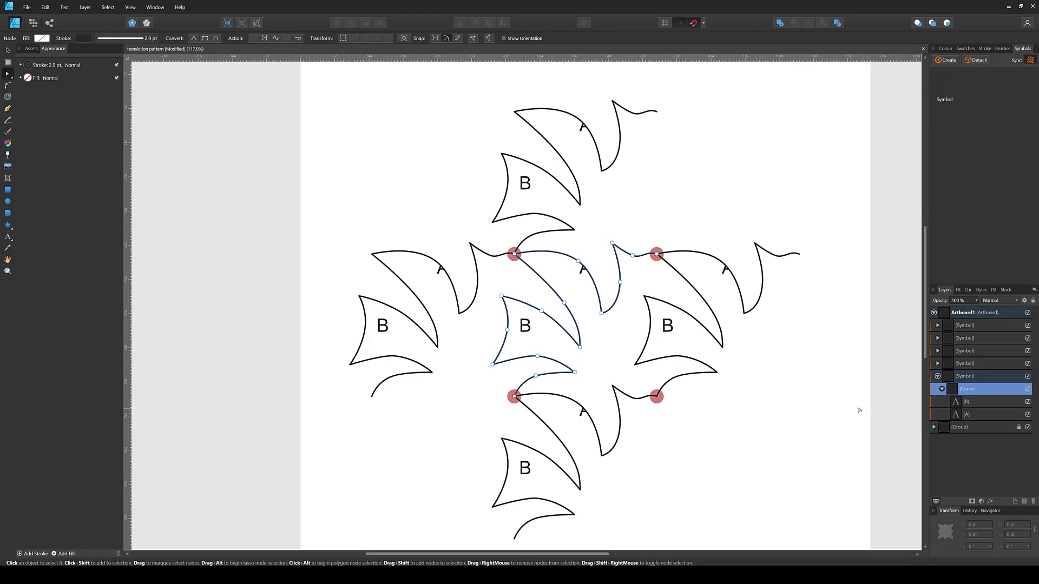
pyautogui.click(988, 405)
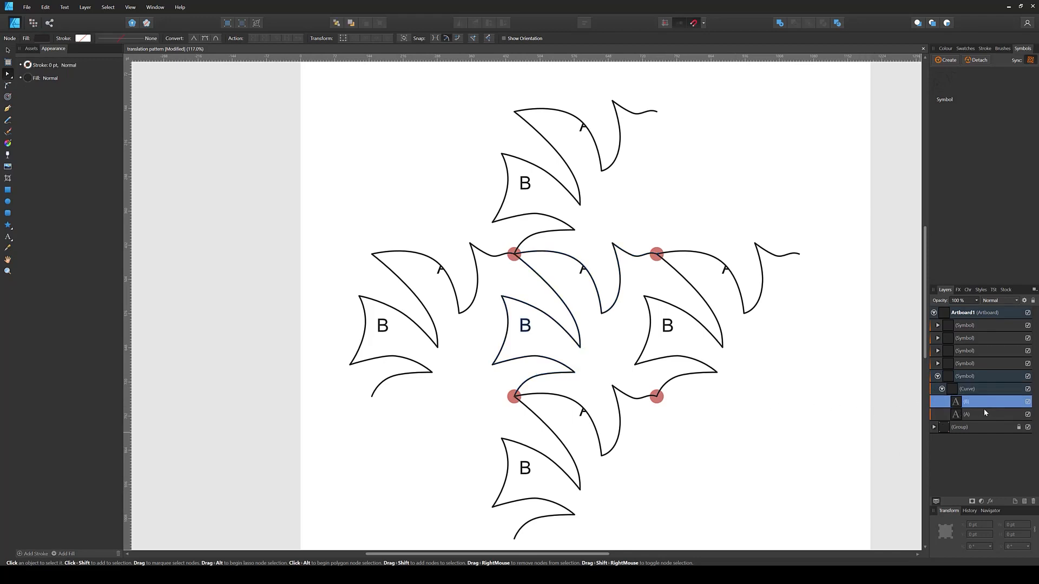
pyautogui.click(981, 414)
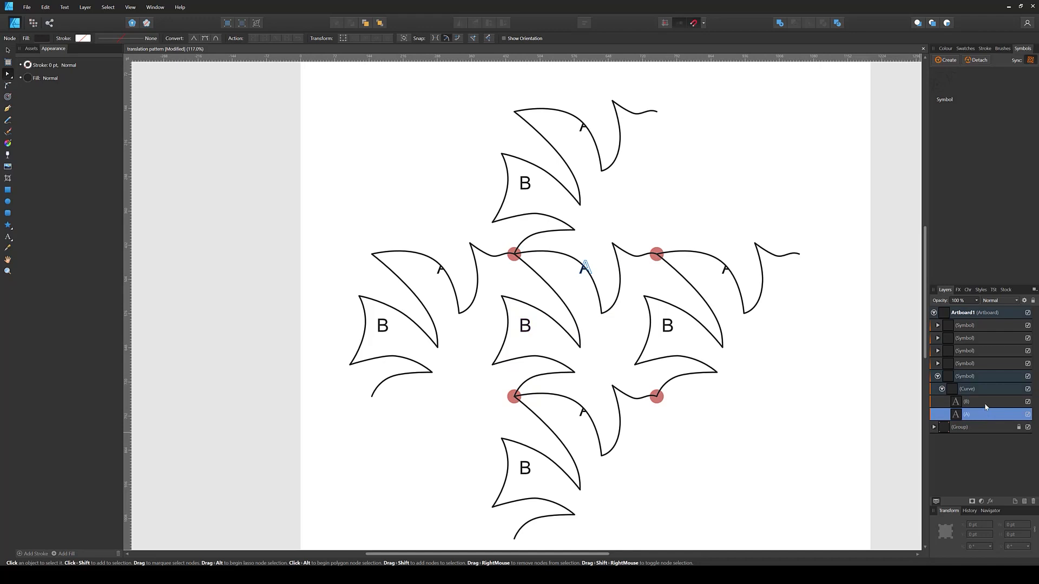
pyautogui.keyDown('shift'); pyautogui.click(986, 407); pyautogui.keyUp('shift')
pyautogui.press('Delete')
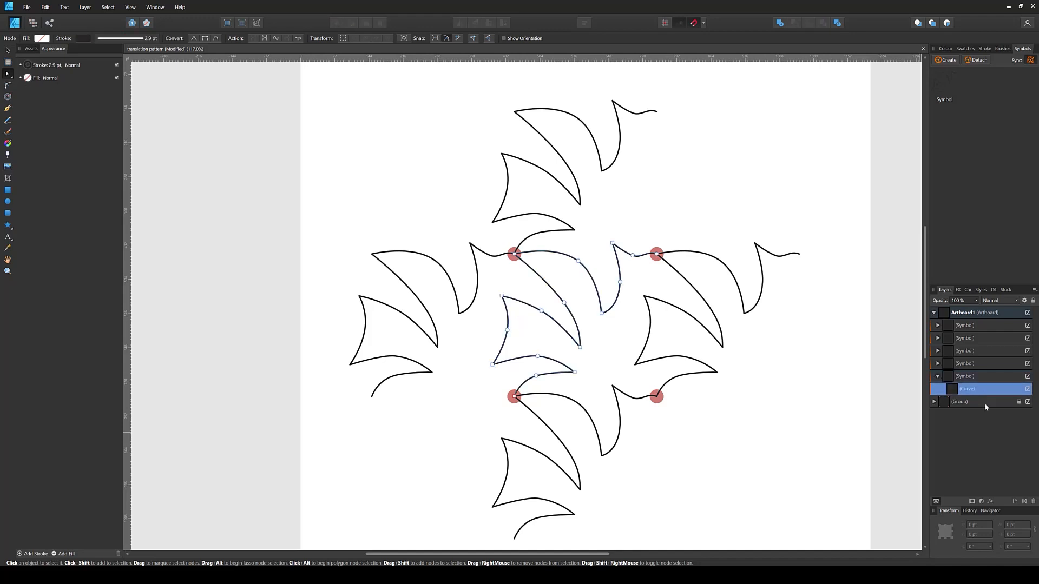
pyautogui.click(965, 376)
pyautogui.click(518, 265)
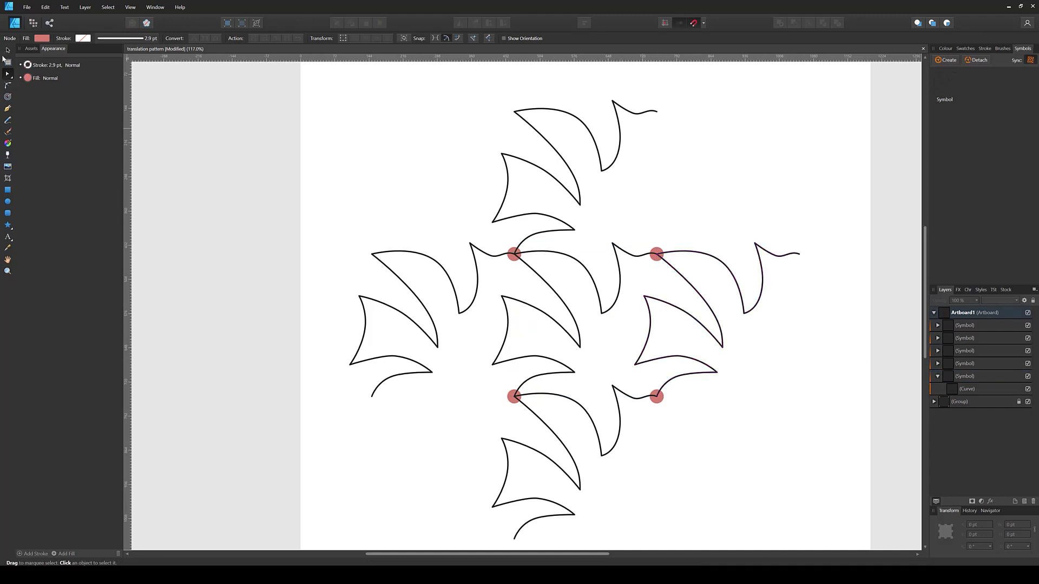
# - Hide the locked group of red corner circles beneath the tile symbols
pyautogui.press('v')
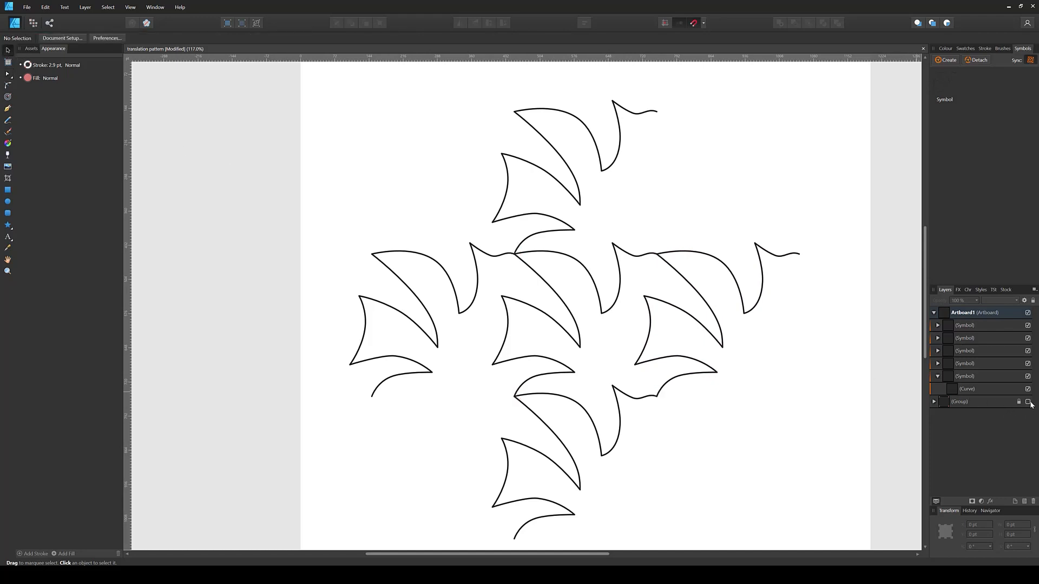
pyautogui.click(1028, 402)
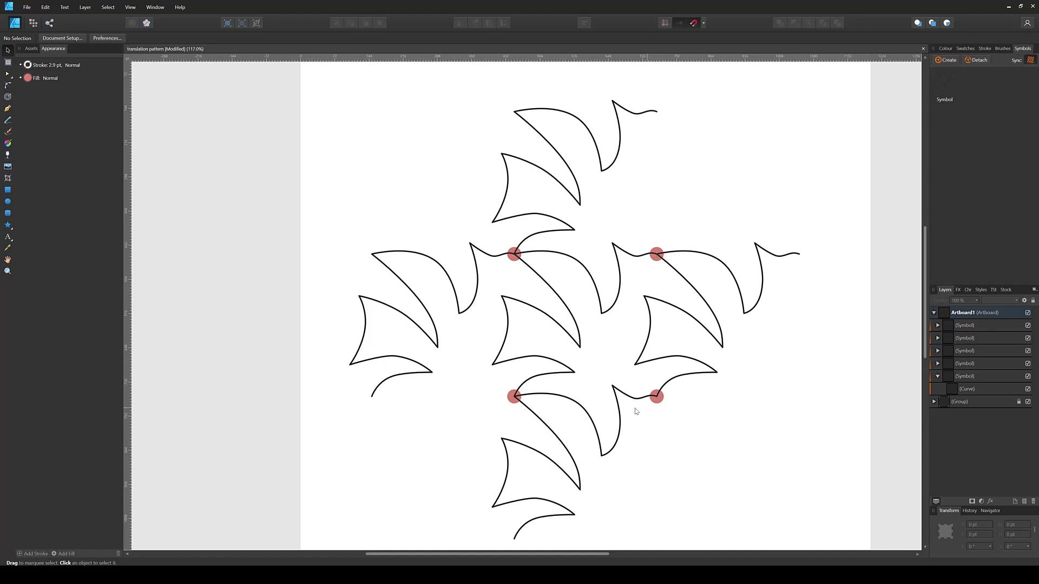
pyautogui.click(1029, 402)
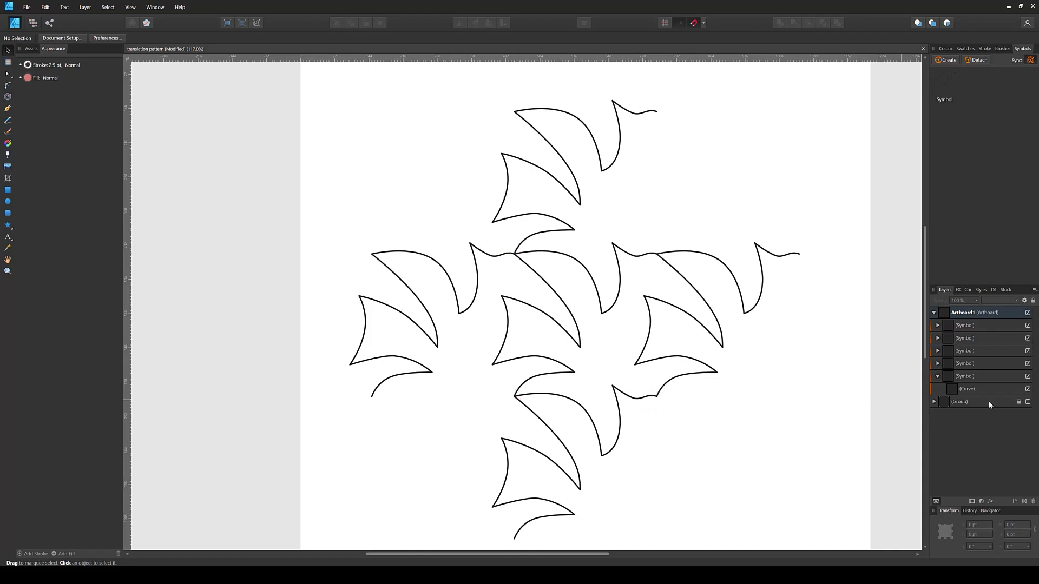
pyautogui.click(964, 377)
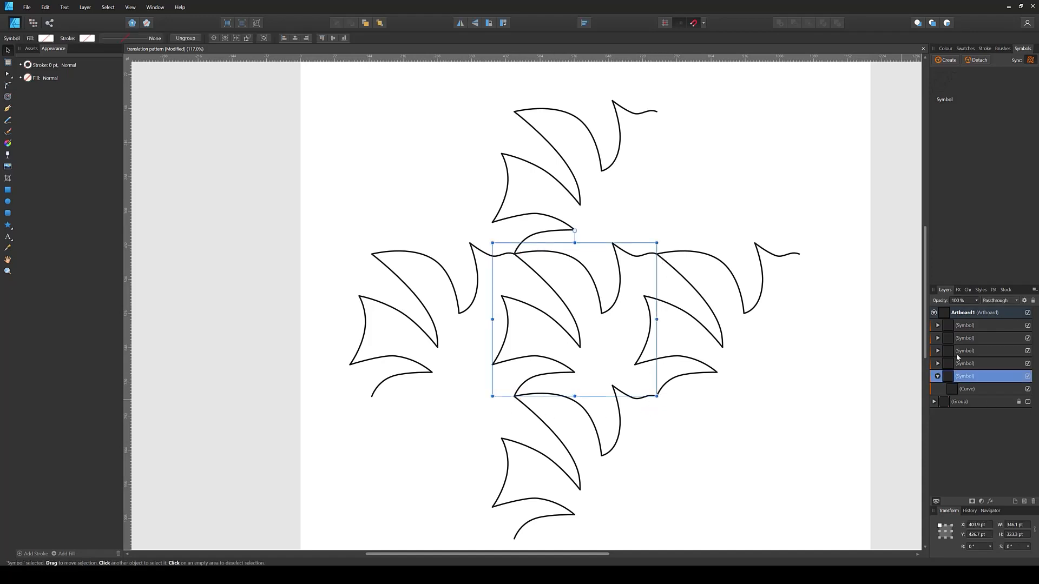
pyautogui.keyDown('shift'); pyautogui.click(970, 325); pyautogui.keyUp('shift')
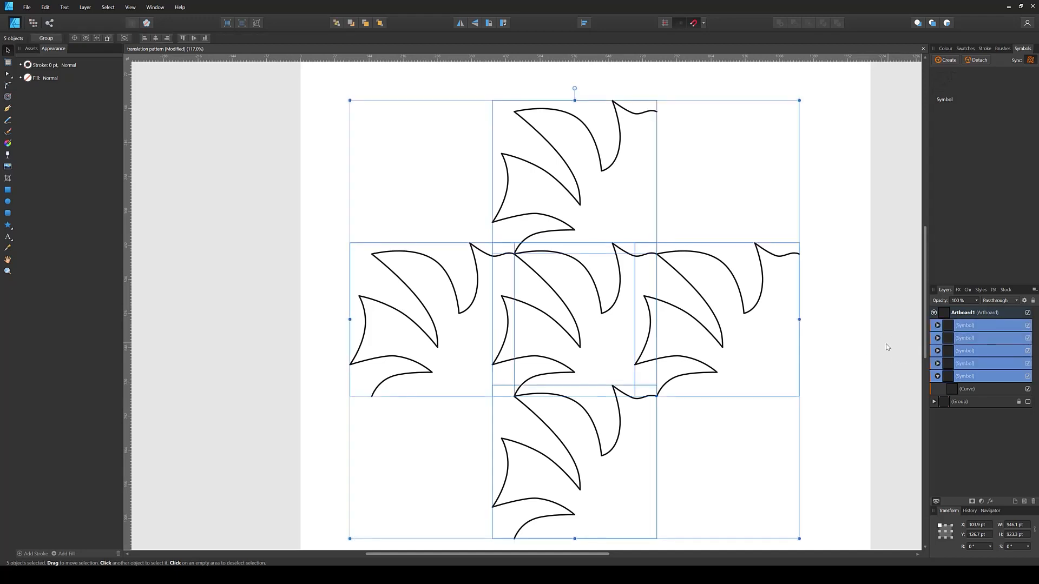
pyautogui.click(617, 336)
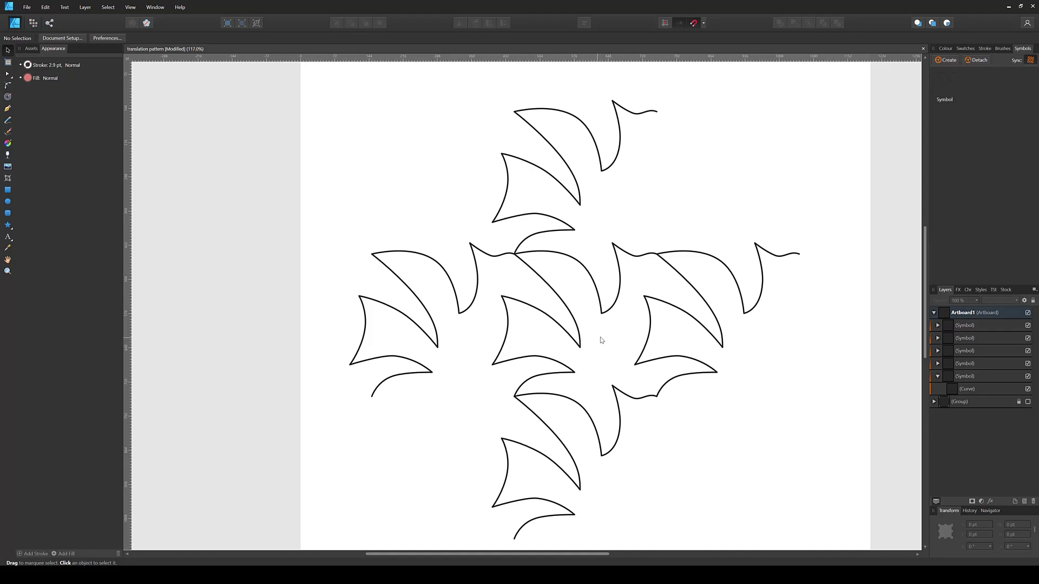
# - Detach all five tile instances from their symbol, ungroup them completely into plain curves, and clear the selection
pyautogui.click(964, 376)
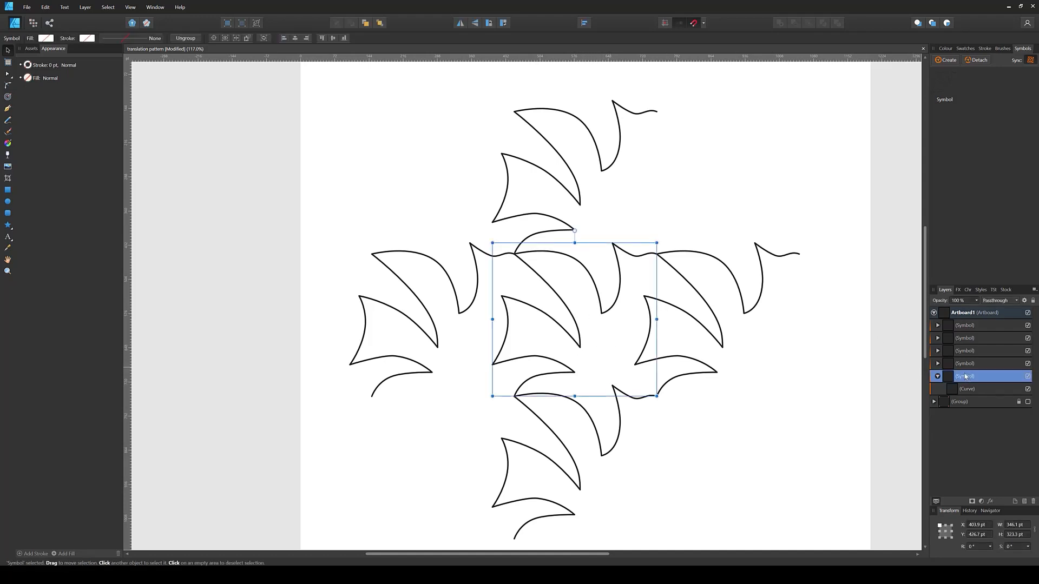
pyautogui.keyDown('shift'); pyautogui.click(966, 325); pyautogui.keyUp('shift')
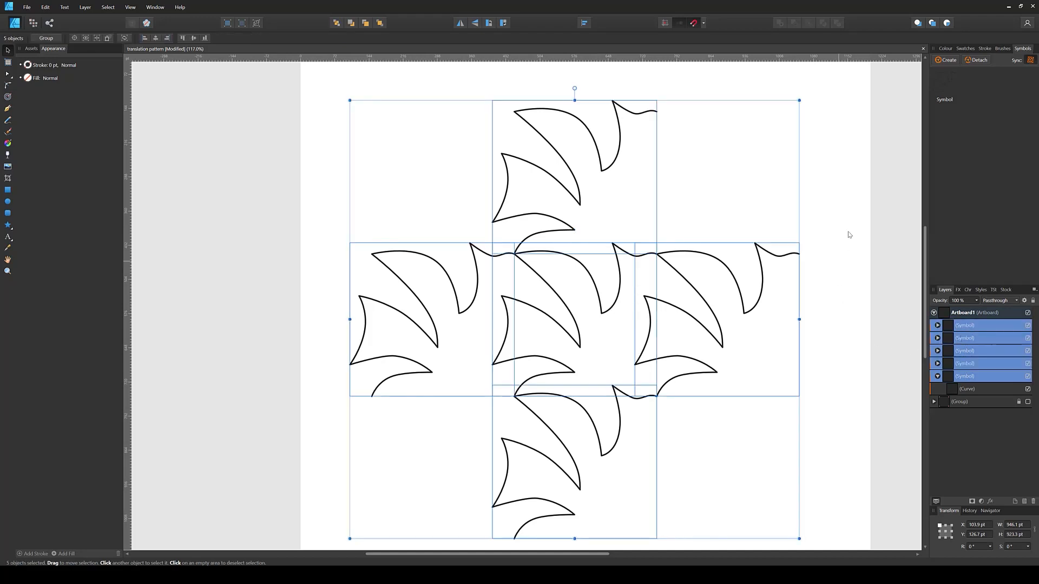
pyautogui.click(977, 61)
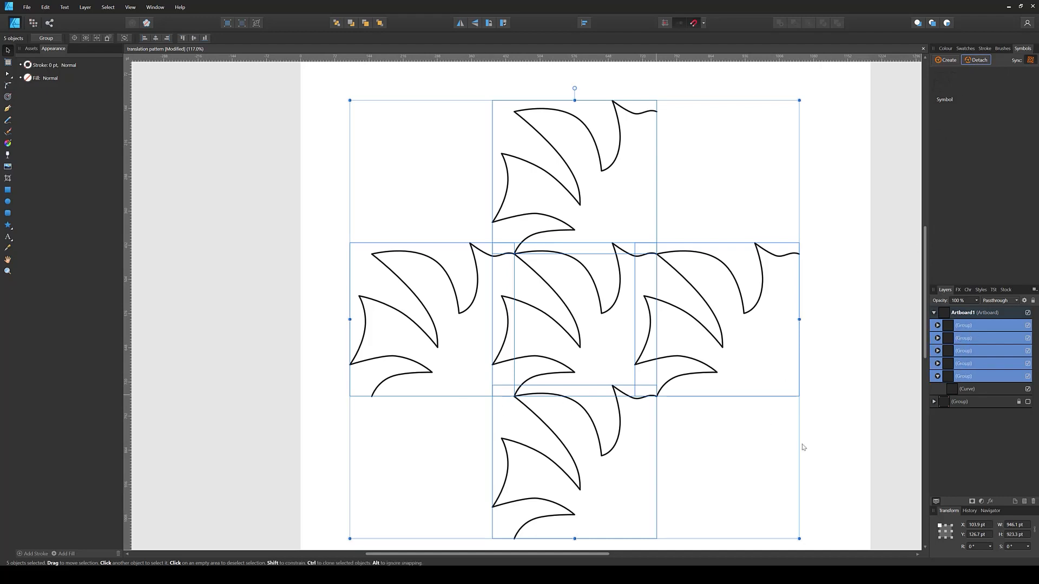
pyautogui.rightClick(499, 285)
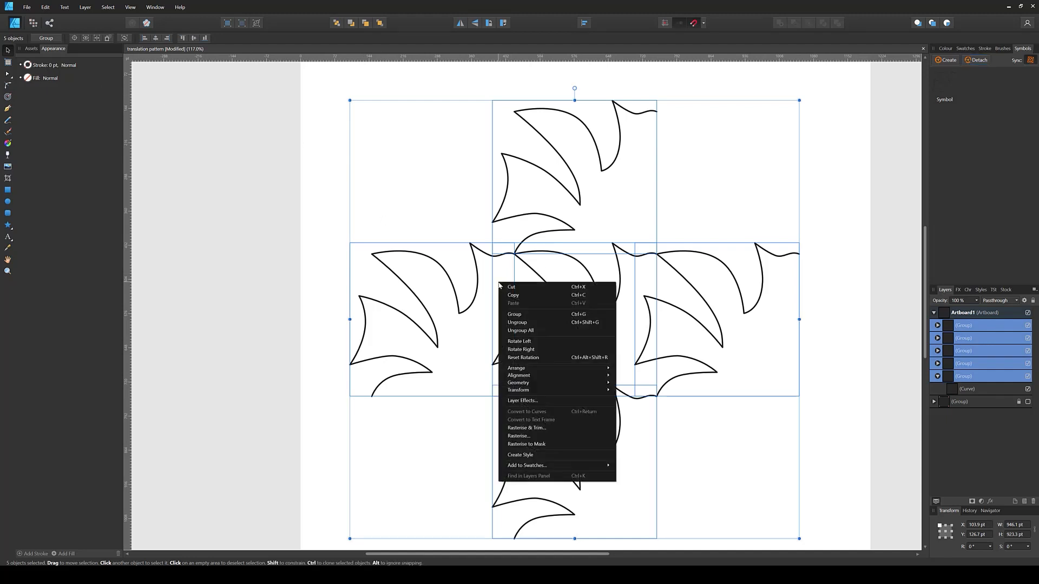
pyautogui.click(523, 331)
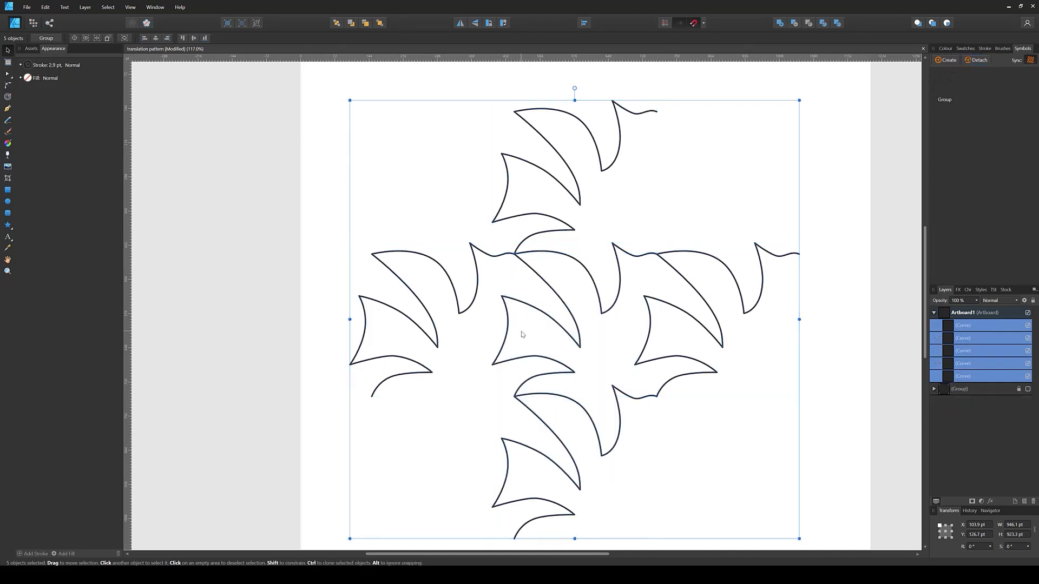
pyautogui.click(738, 427)
pyautogui.scroll(-1, 664, 405)
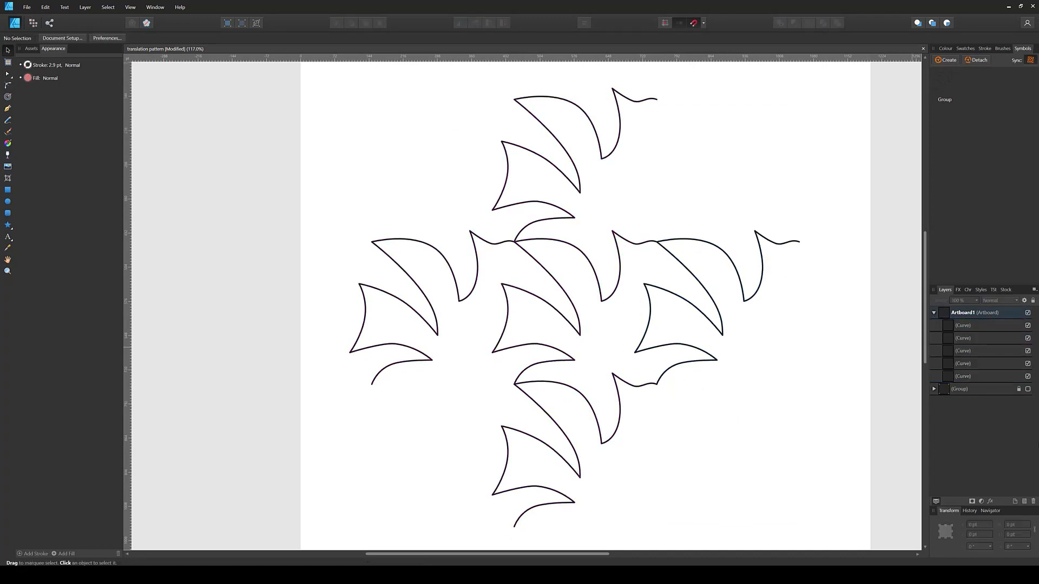
# - Examine the separated tile curves individually, including the nodes of the uppermost one
pyautogui.click(975, 326)
pyautogui.click(976, 341)
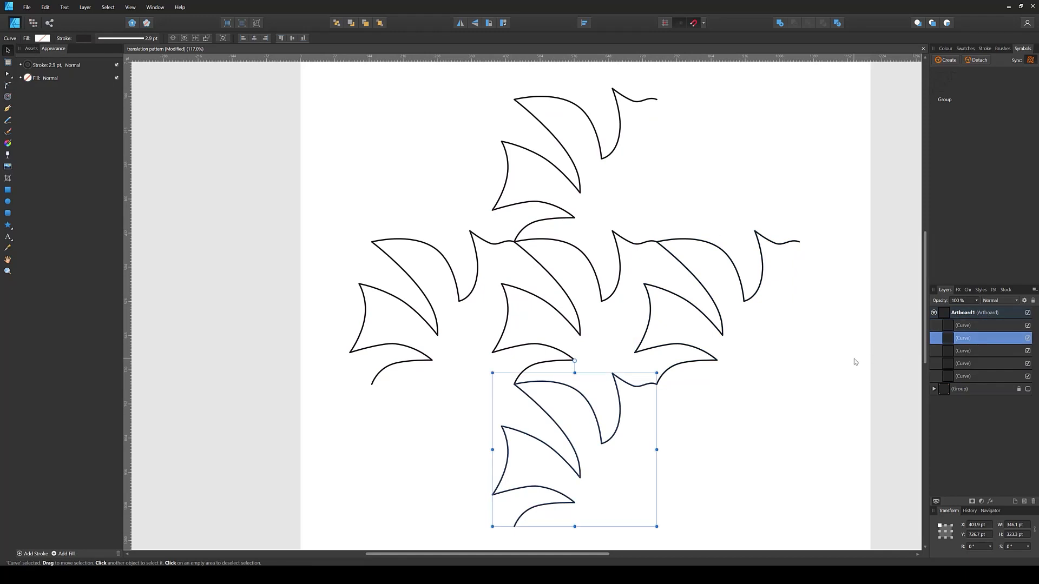
pyautogui.click(854, 361)
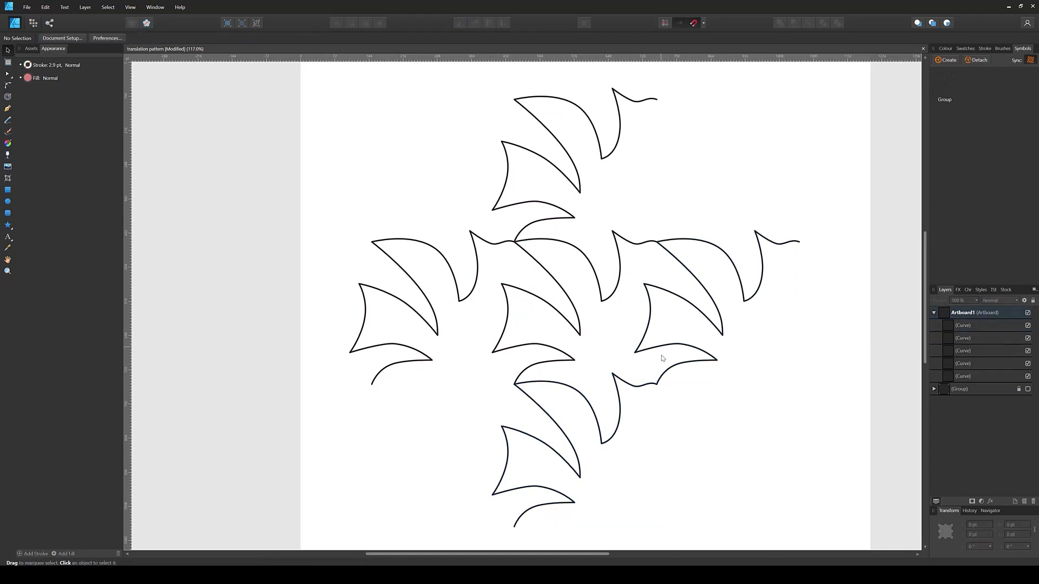
pyautogui.press('a')
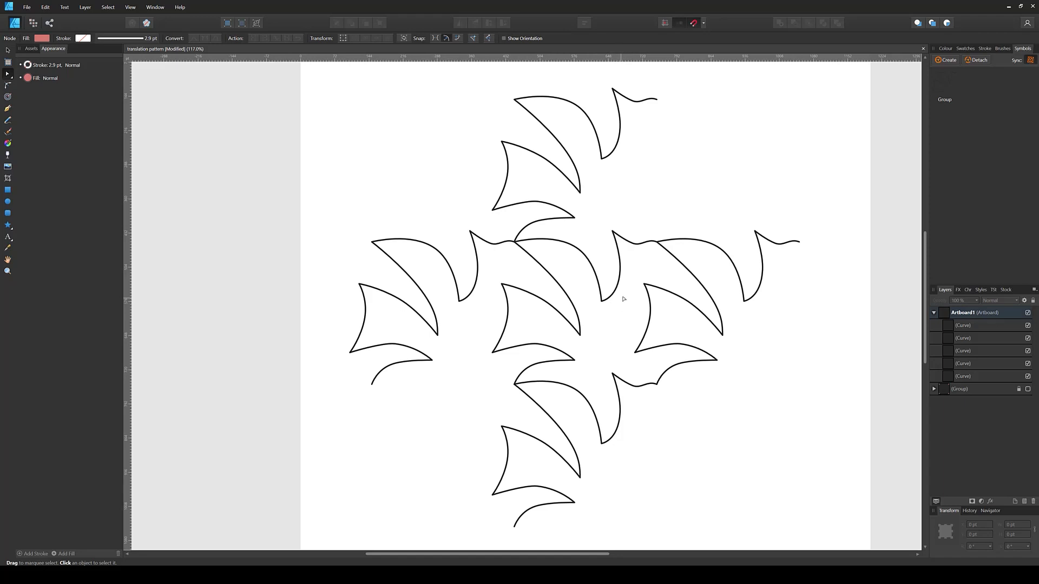
pyautogui.click(552, 166)
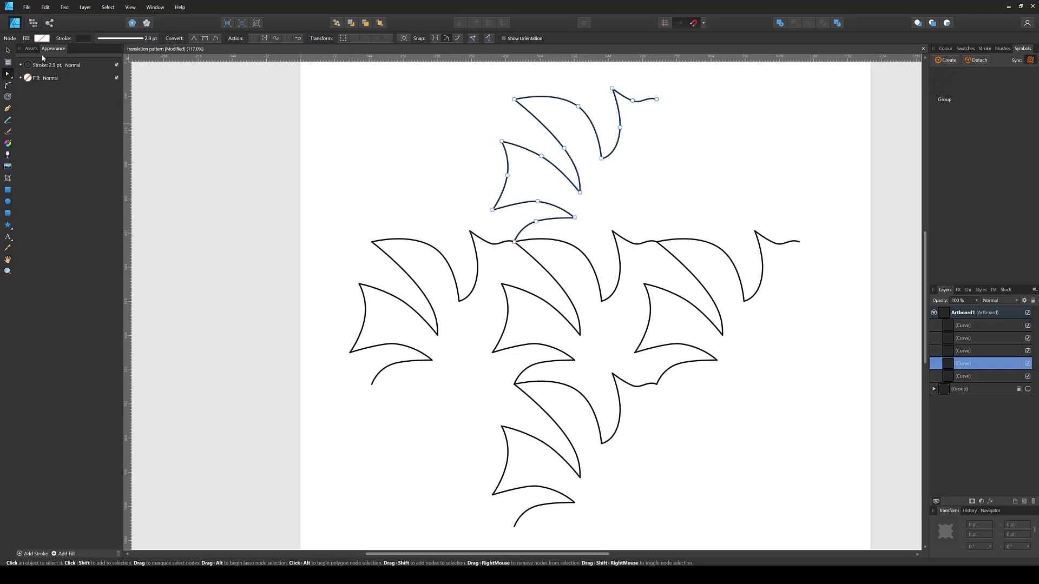
pyautogui.click(8, 50)
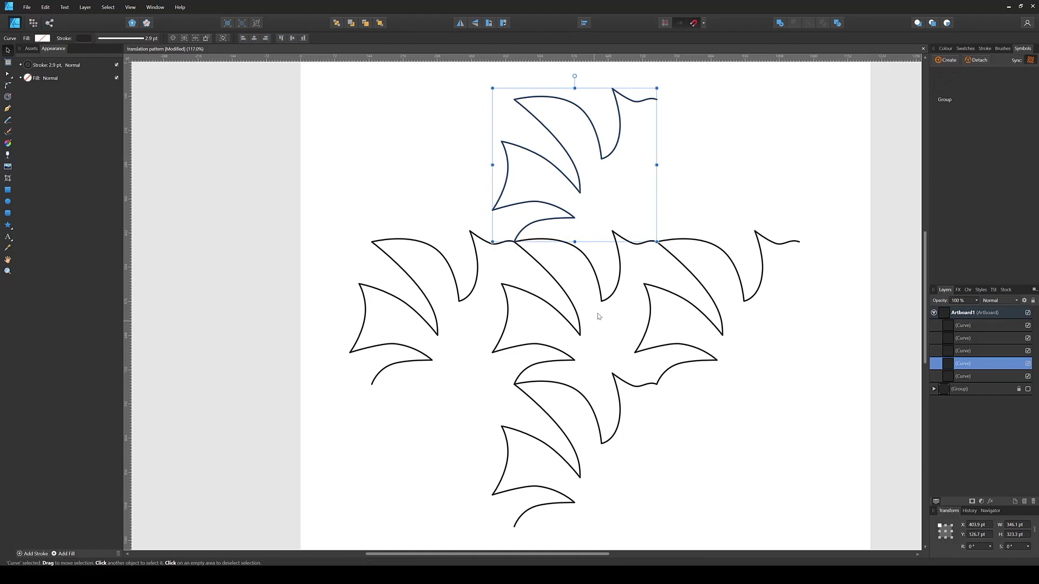
pyautogui.moveTo(614, 311)
pyautogui.mouseDown()
pyautogui.moveTo(584, 372)
pyautogui.moveTo(636, 378)
pyautogui.mouseUp()
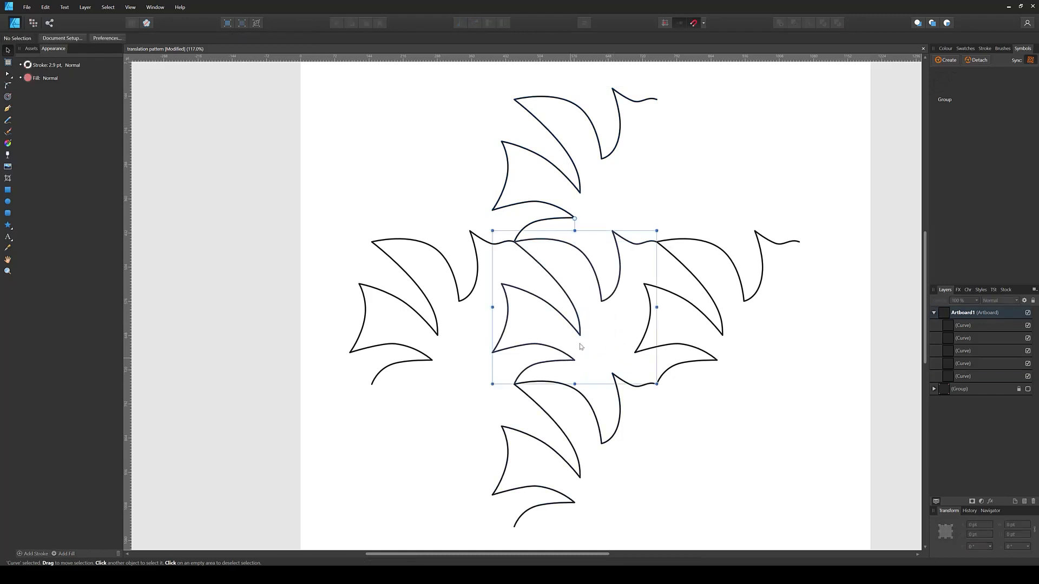
# - Delete the curves above and to the left of the central tile
pyautogui.click(601, 161)
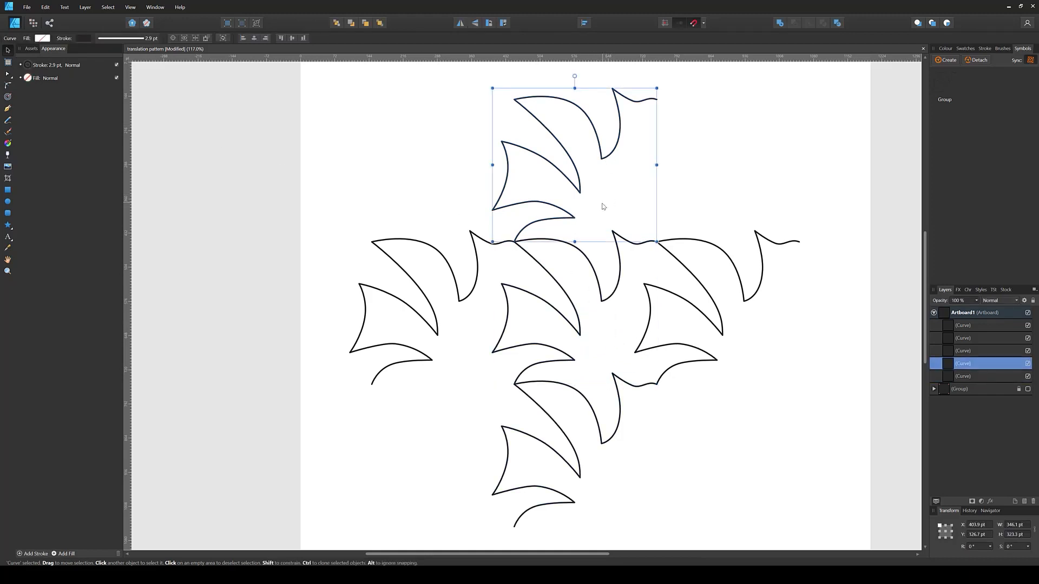
pyautogui.press('Delete')
pyautogui.click(458, 307)
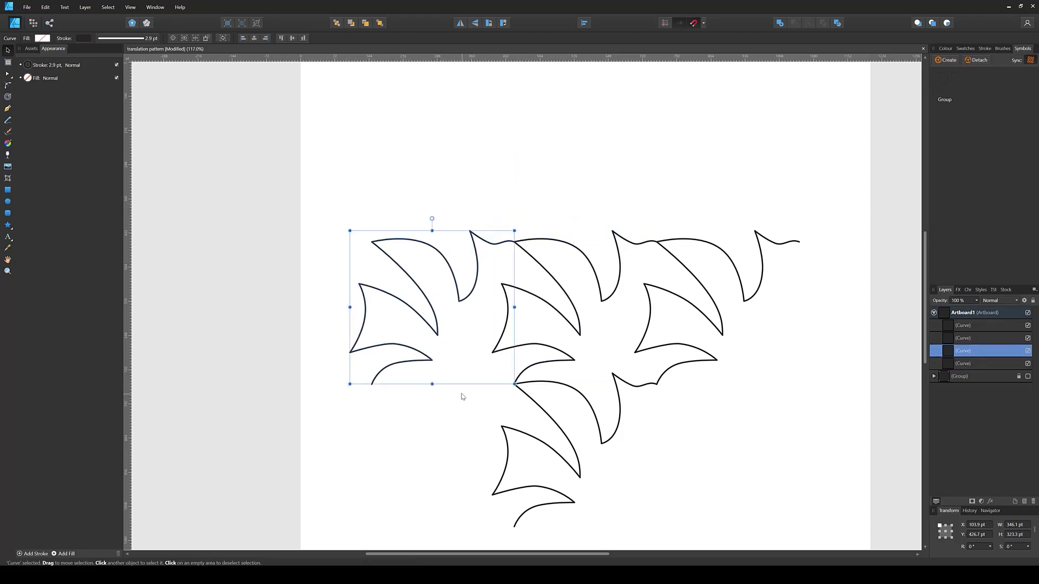
pyautogui.press('Delete')
pyautogui.click(574, 461)
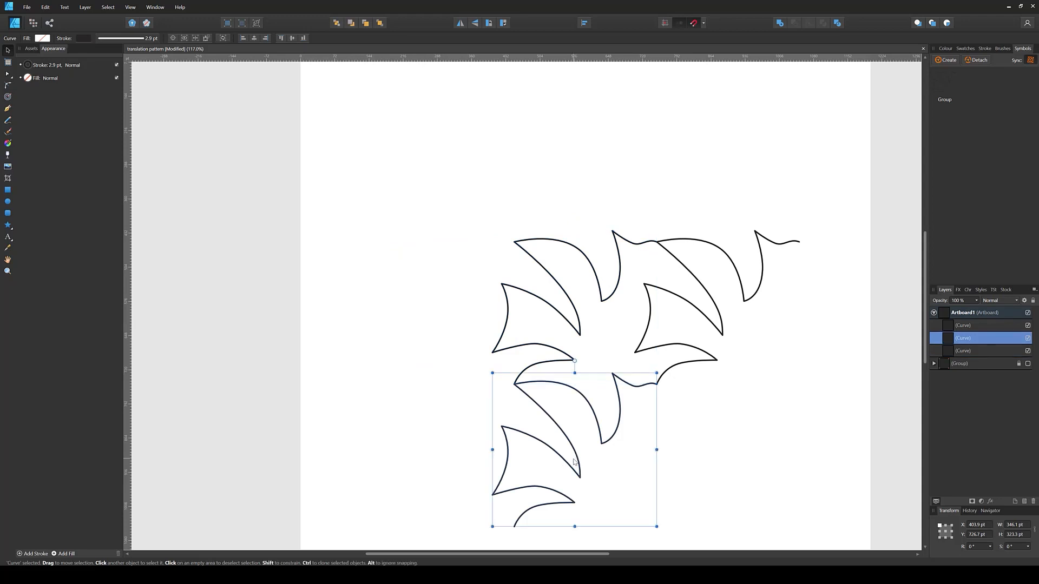
pyautogui.click(624, 460)
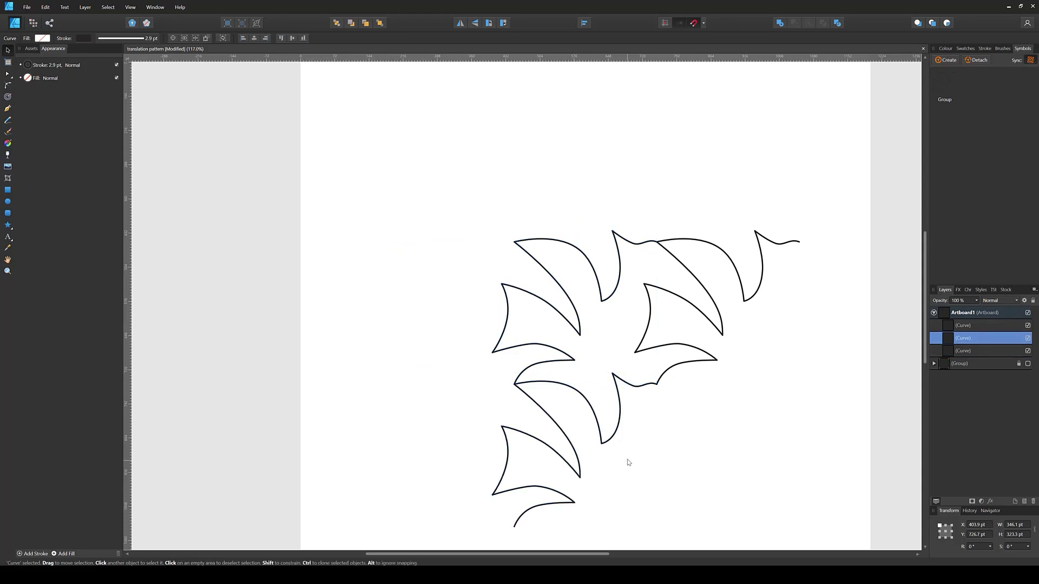
pyautogui.click(580, 476)
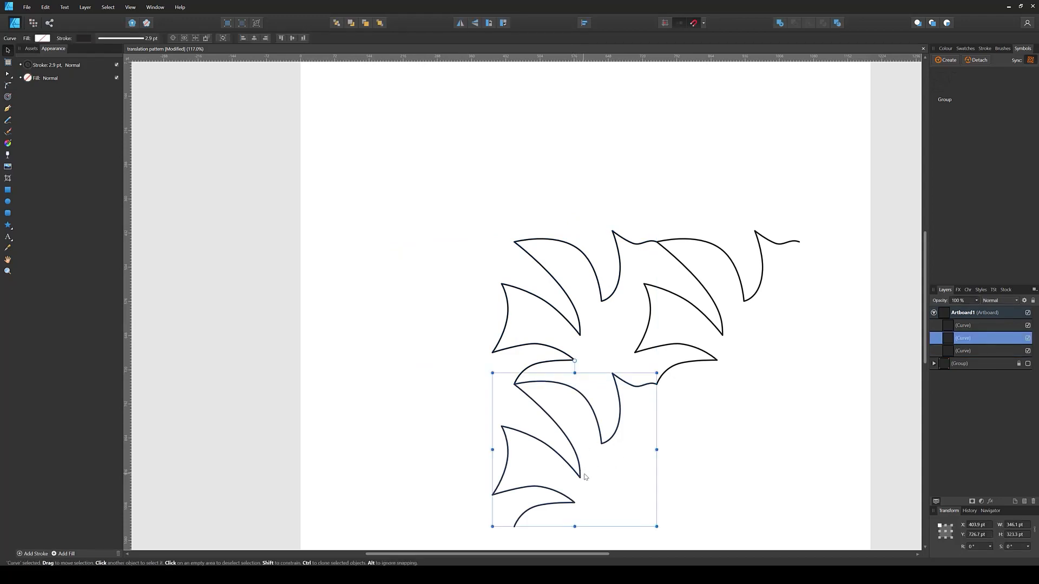
pyautogui.hotkey('ctrl', 'z')
pyautogui.click(590, 403)
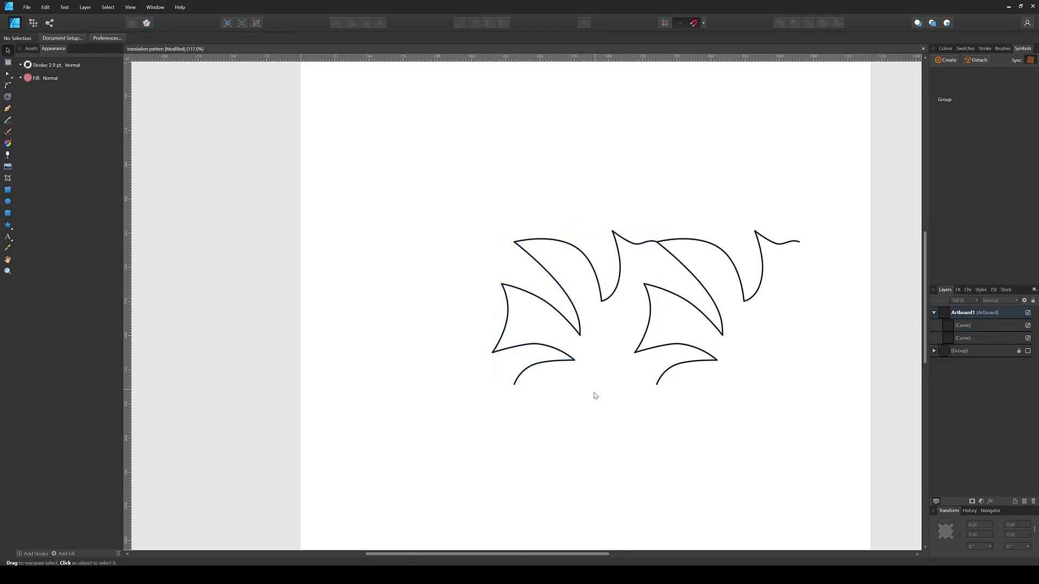
pyautogui.hotkey('ctrl', 'z')
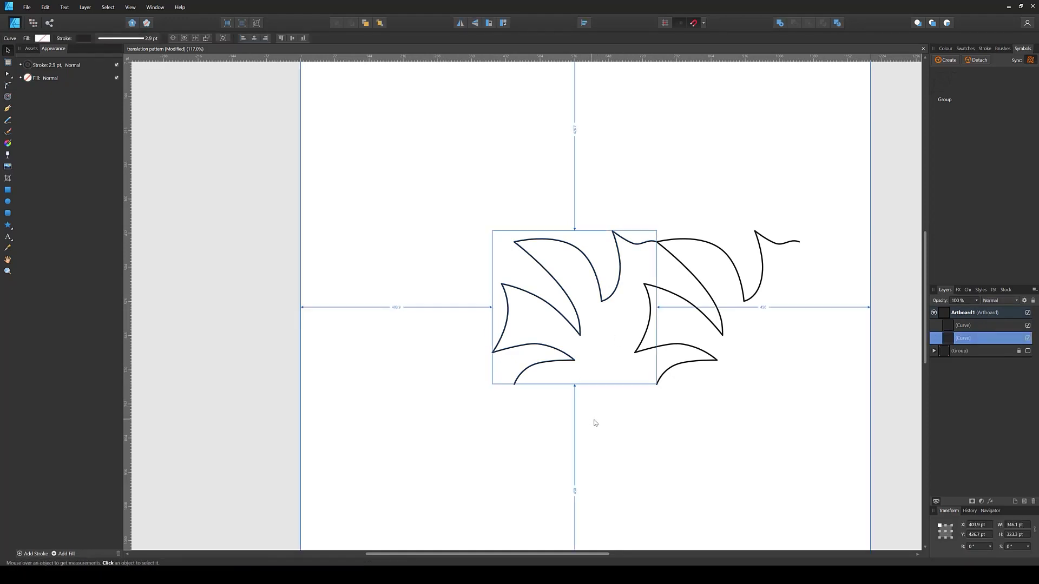
pyautogui.hotkey('ctrl', 'j')
pyautogui.click(636, 479)
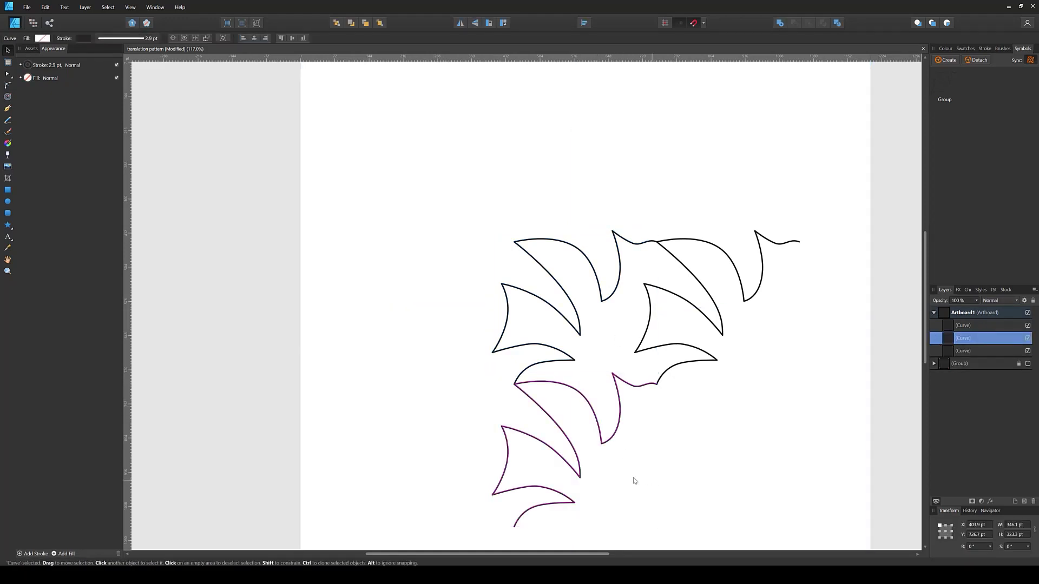
# - Remove side B from the curve below the central tile by deleting its nodes, keeping the corner node and side A
pyautogui.scroll(-2, 610, 448)
pyautogui.hscroll(1, 608, 434)
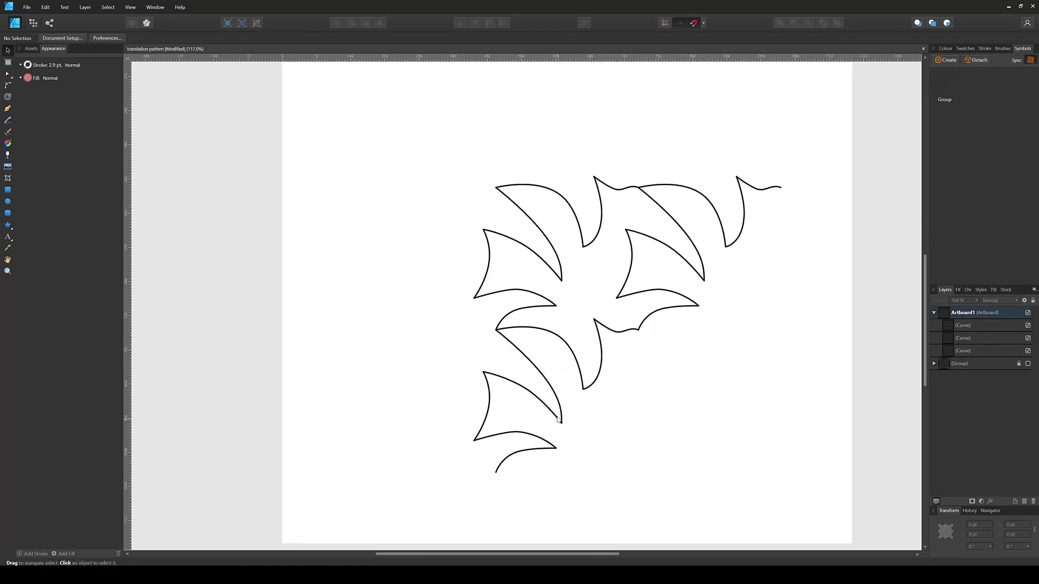
pyautogui.click(561, 427)
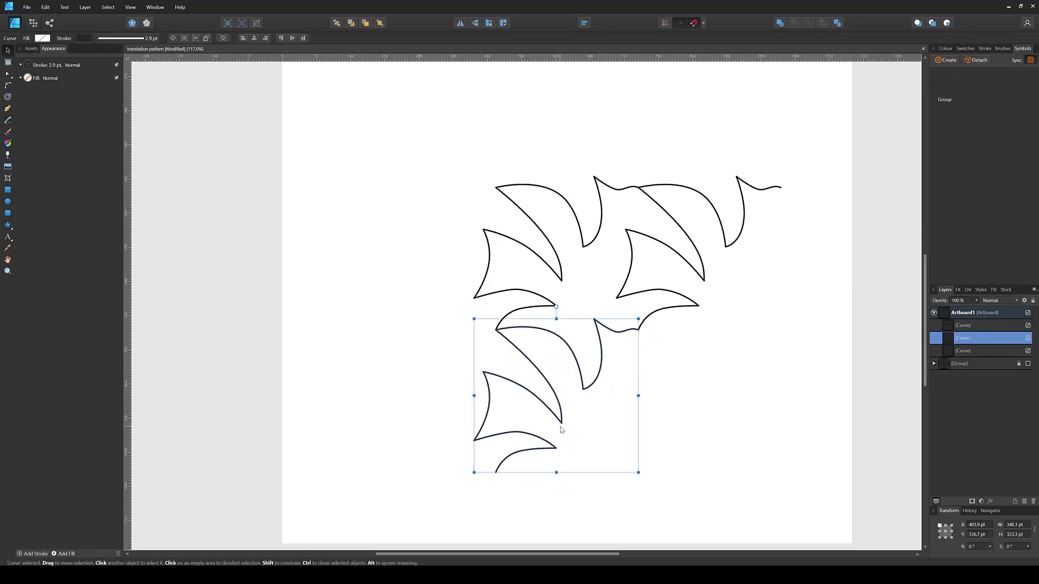
pyautogui.press('a')
pyautogui.moveTo(456, 362); pyautogui.dragTo(570, 504)
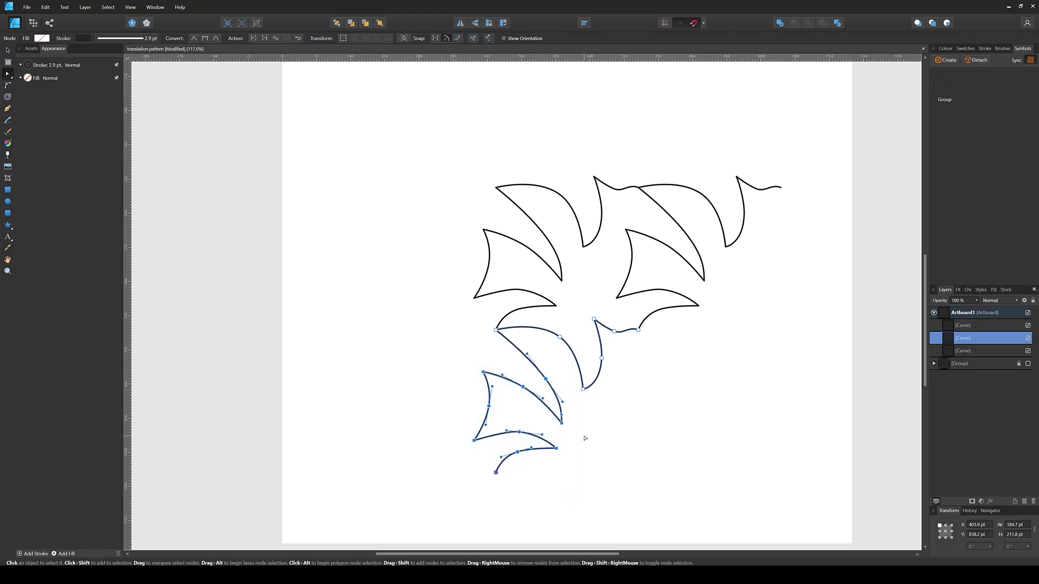
pyautogui.moveTo(459, 343); pyautogui.dragTo(570, 493)
pyautogui.press('Delete')
pyautogui.click(561, 394)
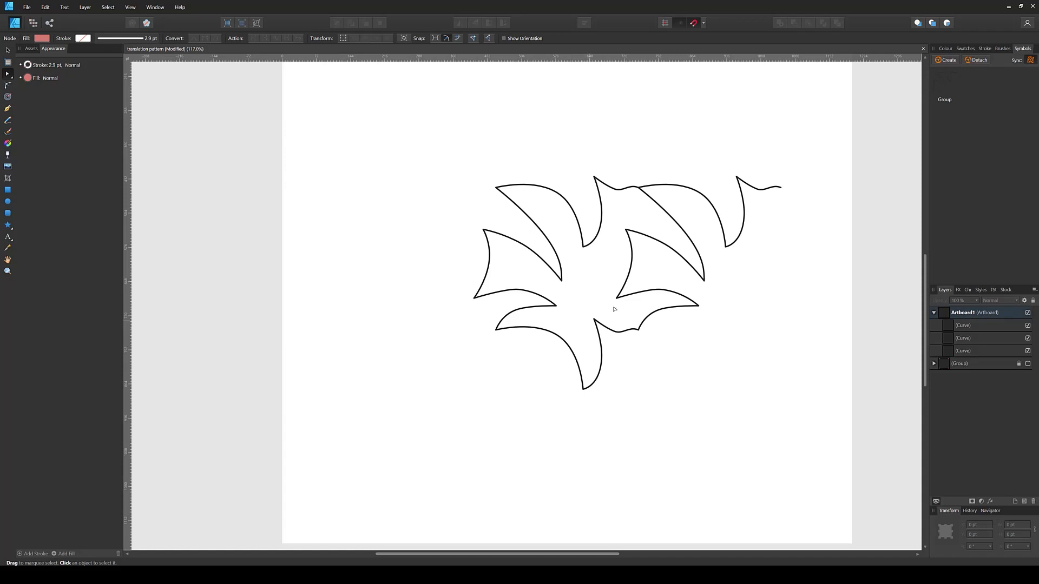
# - Remove side A from the curve right of the central tile by deleting its nodes, keeping only side B
pyautogui.click(733, 247)
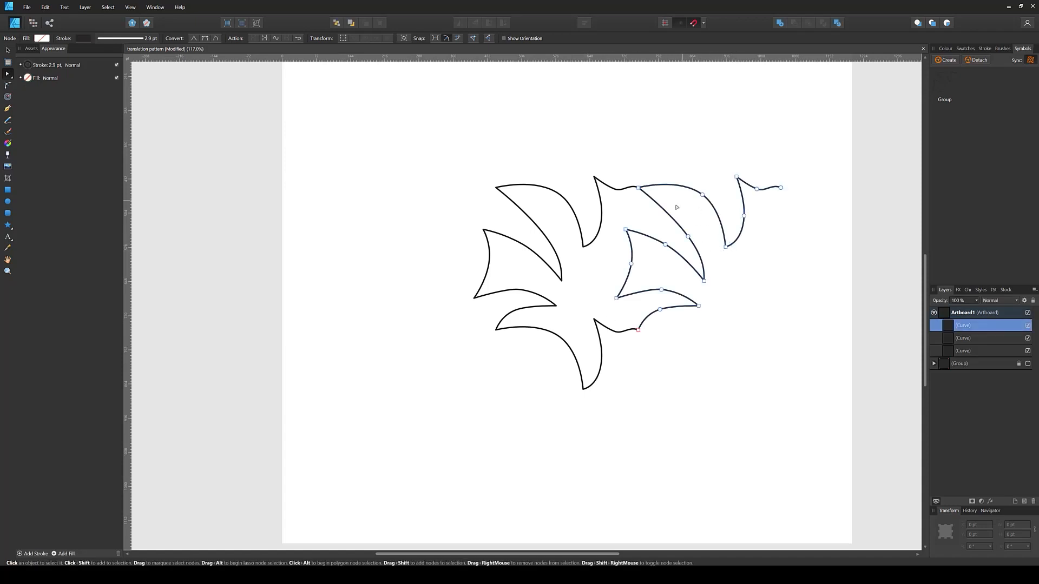
pyautogui.moveTo(812, 158); pyautogui.dragTo(703, 255)
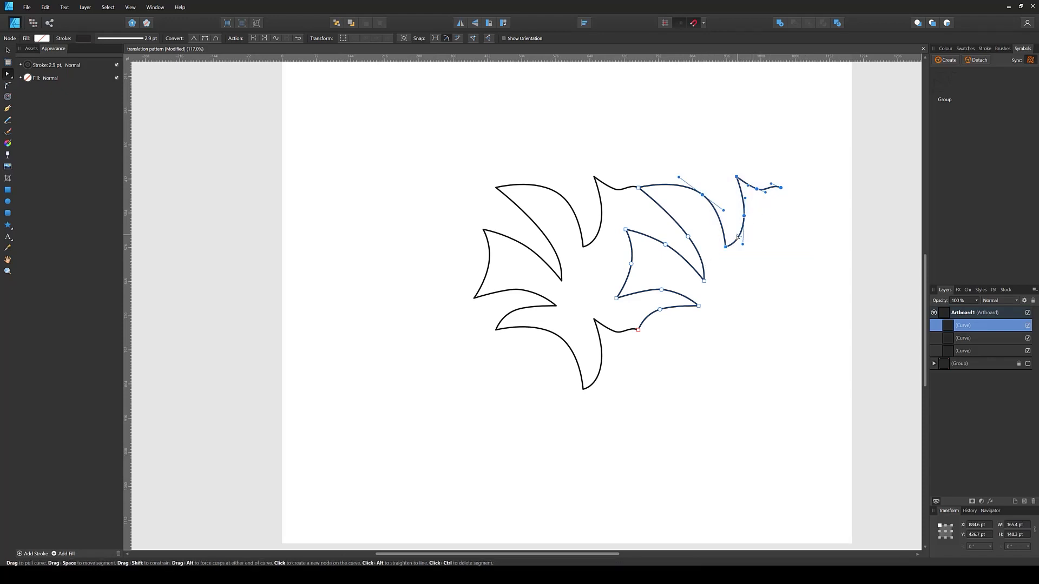
pyautogui.press('Delete')
pyautogui.click(468, 325)
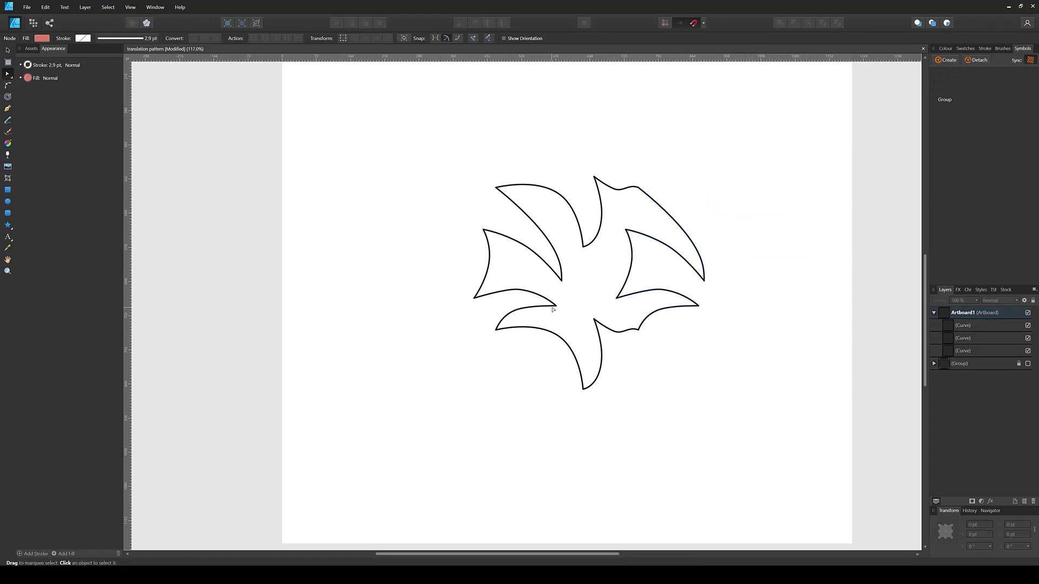
# - Show the corner marker circles and join the central curve to the curve below it at the tile's lower-left corner node
pyautogui.click(973, 327)
pyautogui.click(967, 339)
pyautogui.click(959, 350)
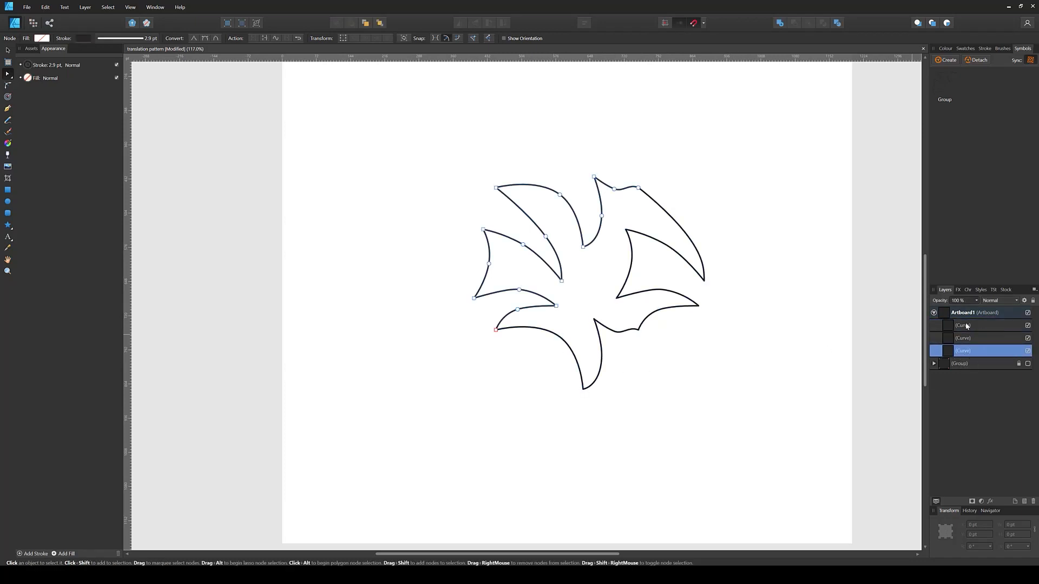
pyautogui.click(955, 325)
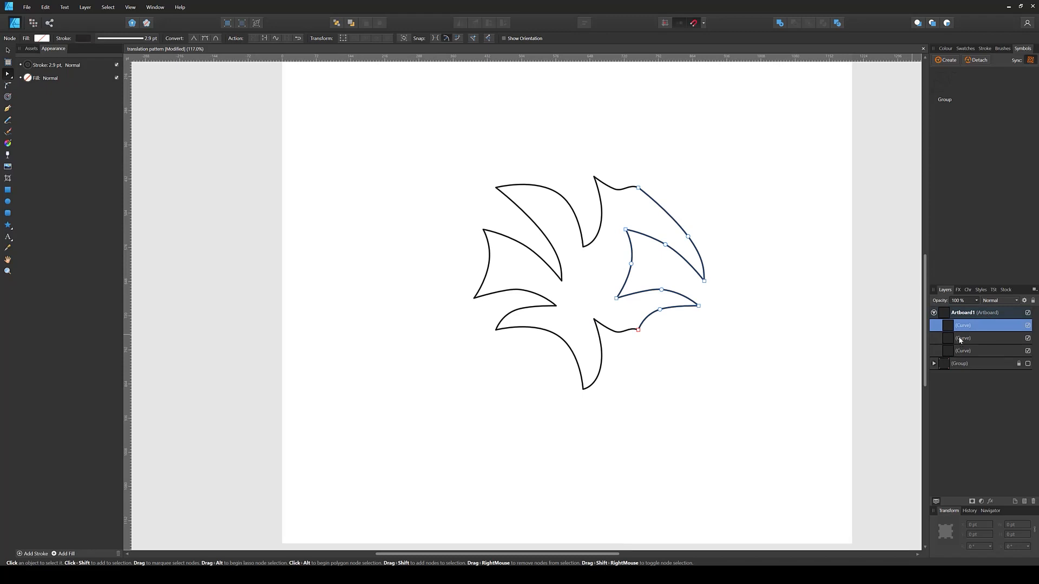
pyautogui.click(959, 339)
pyautogui.keyDown('shift'); pyautogui.click(960, 350); pyautogui.keyUp('shift')
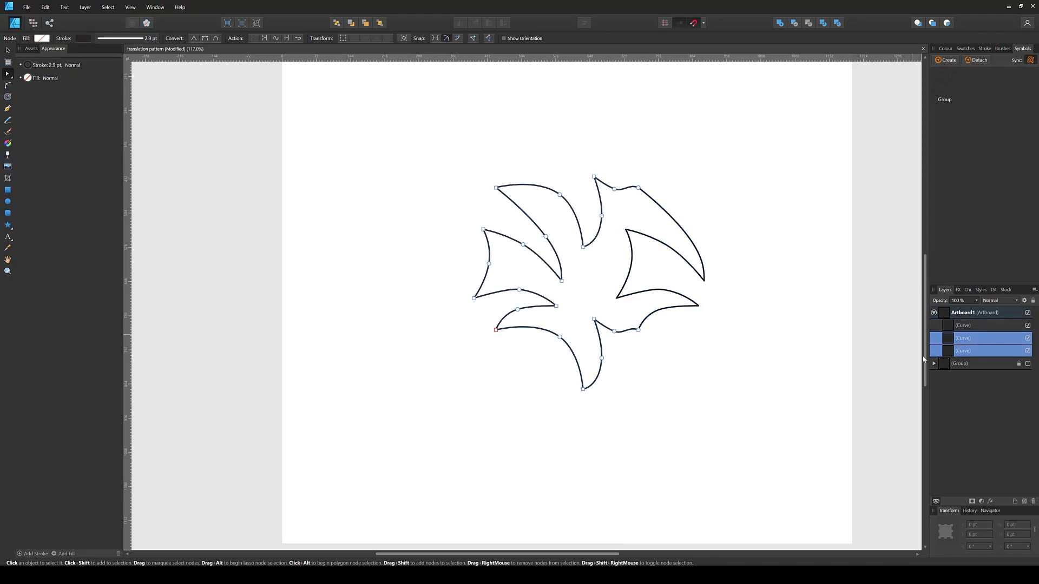
pyautogui.moveTo(484, 316); pyautogui.dragTo(513, 359)
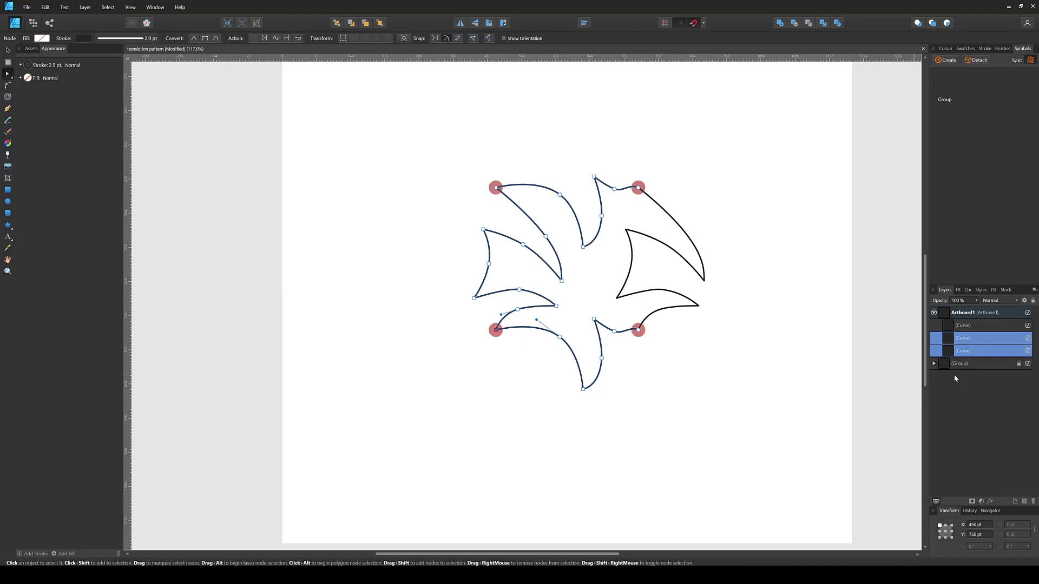
pyautogui.moveTo(483, 323); pyautogui.dragTo(512, 354)
pyautogui.click(287, 39)
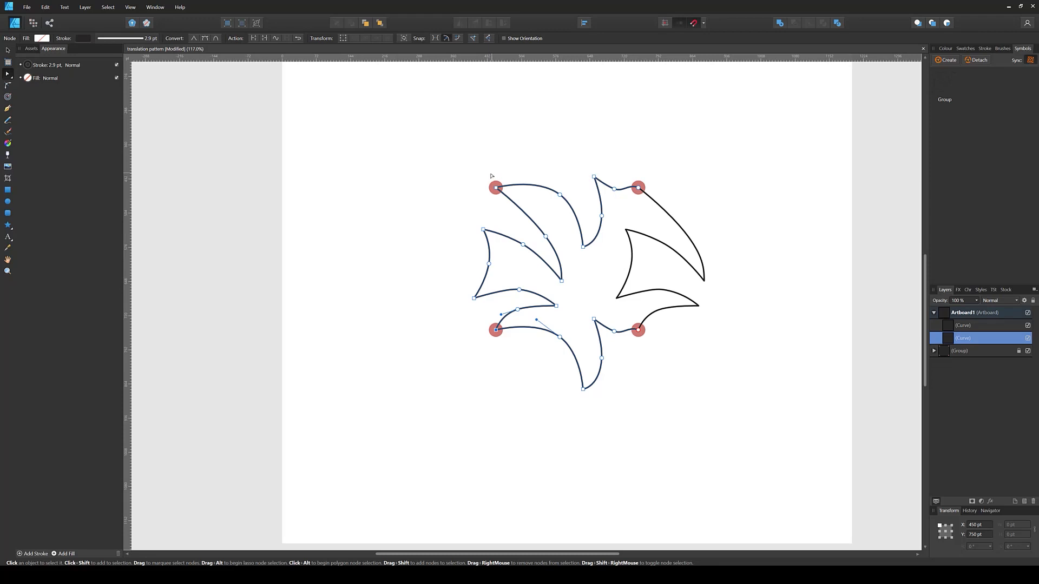
# - Join the right-hand curve to the combined curve at the tile's upper-right corner node, making them a single curve
pyautogui.click(953, 334)
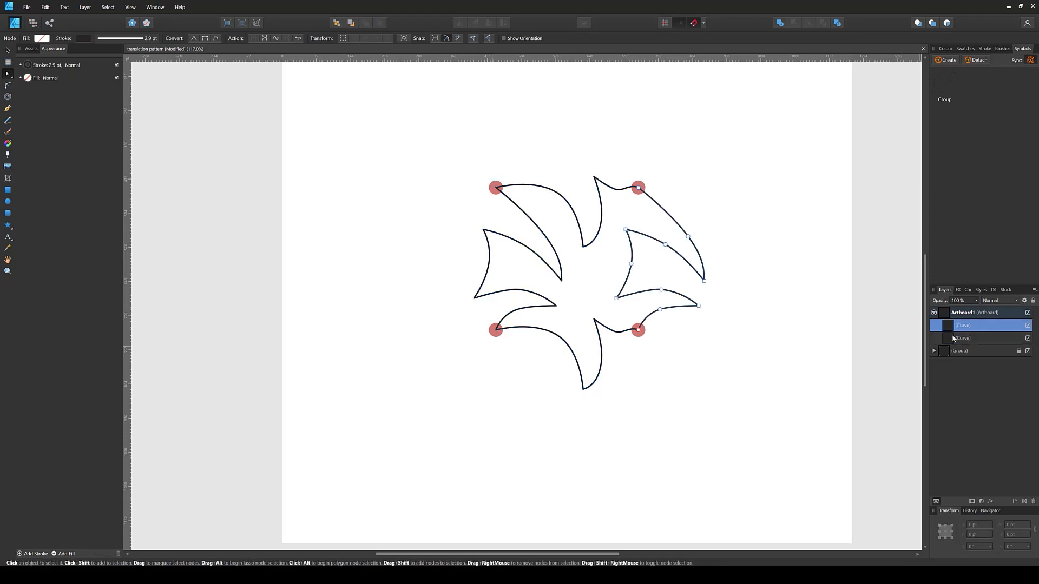
pyautogui.click(638, 189)
pyautogui.hotkey('ctrl', 'a')
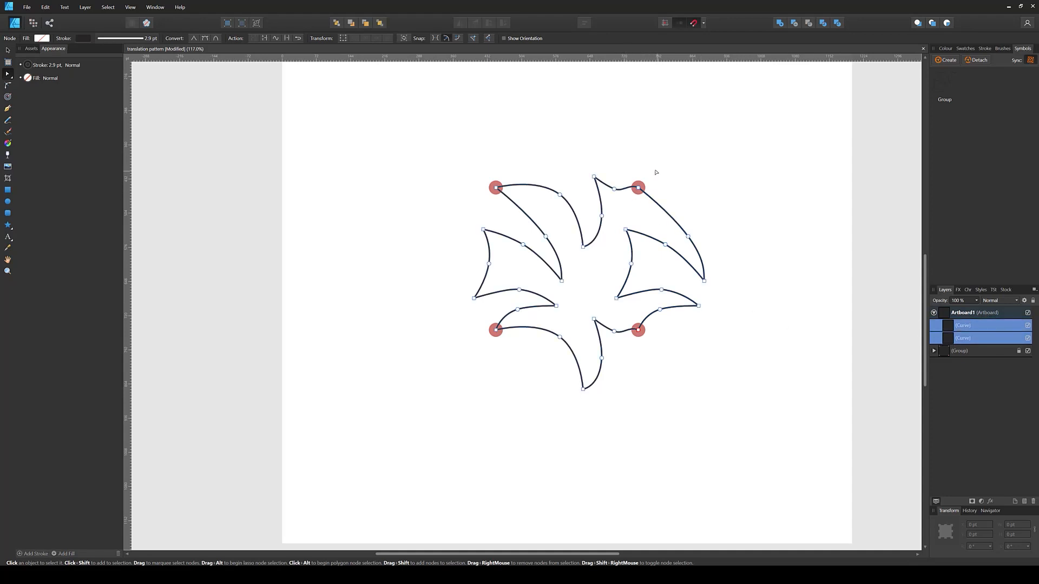
pyautogui.moveTo(655, 172); pyautogui.dragTo(627, 209)
pyautogui.click(286, 38)
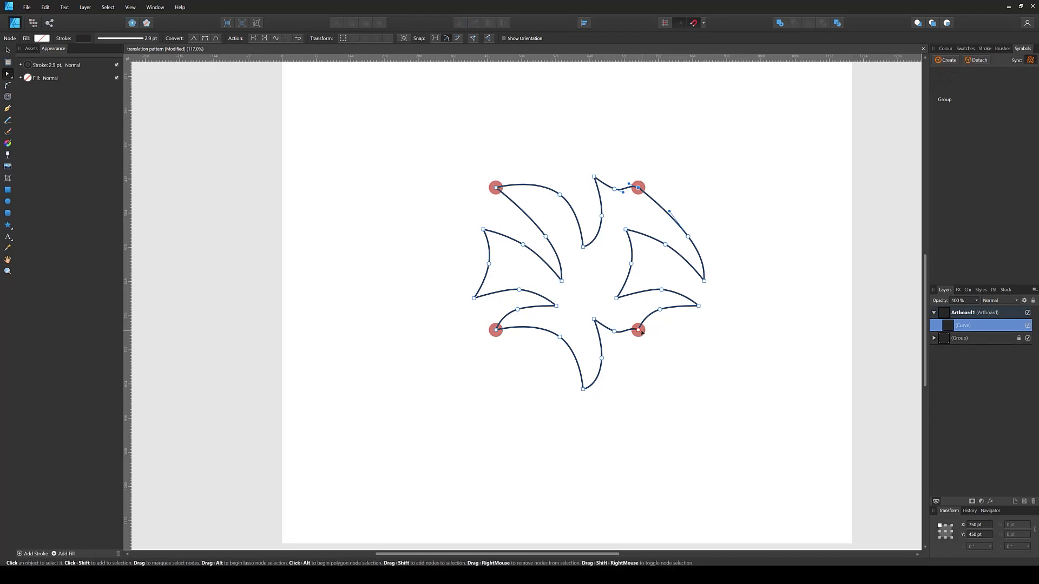
# - Try to move the outline's lower-right corner node off its red marker, undo the move and deselect the curve
pyautogui.click(638, 330)
pyautogui.moveTo(637, 343); pyautogui.dragTo(630, 322)
pyautogui.hotkey('ctrl', 'z')
pyautogui.click(287, 39)
pyautogui.click(579, 241)
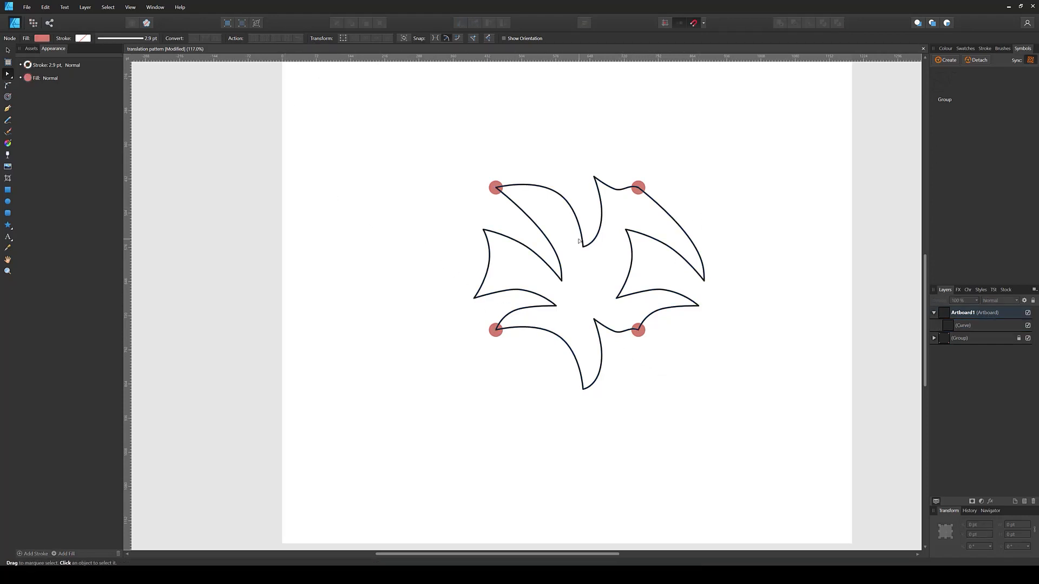
# - Try moving each of the outline's four corner nodes off its red marker, undoing every move
pyautogui.click(965, 326)
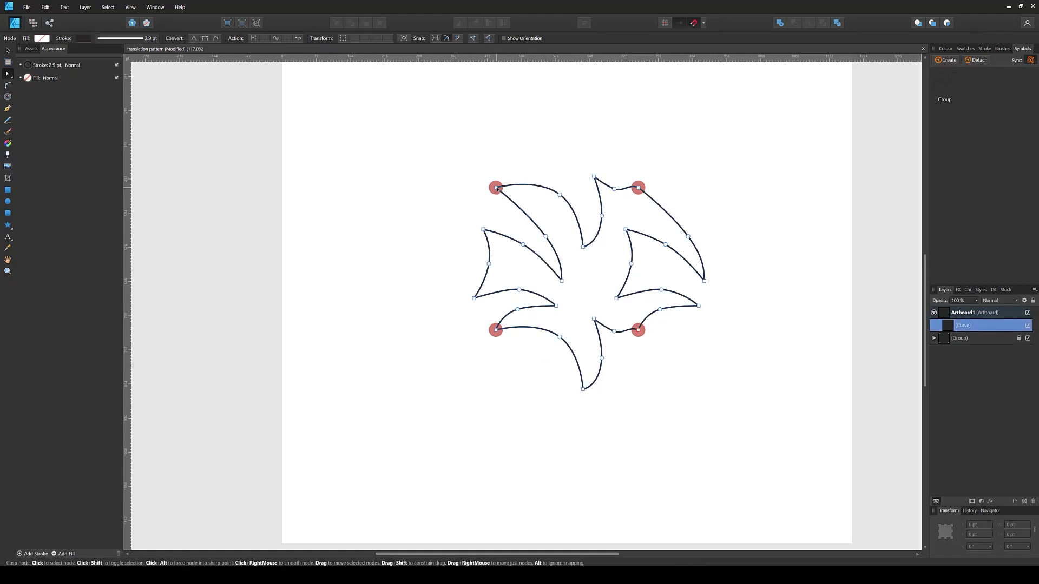
pyautogui.moveTo(497, 189); pyautogui.dragTo(493, 213)
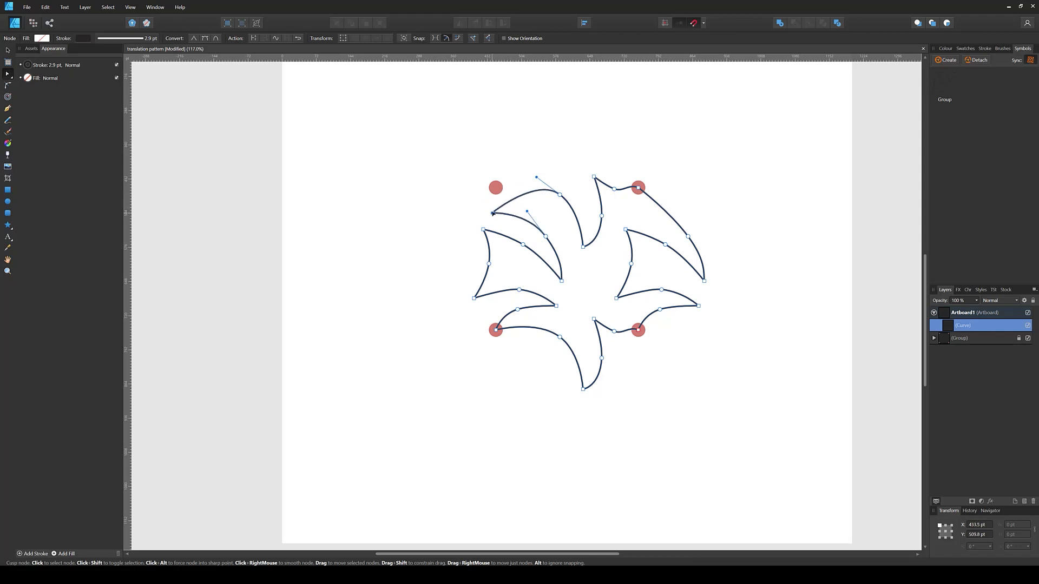
pyautogui.hotkey('ctrl', 'z')
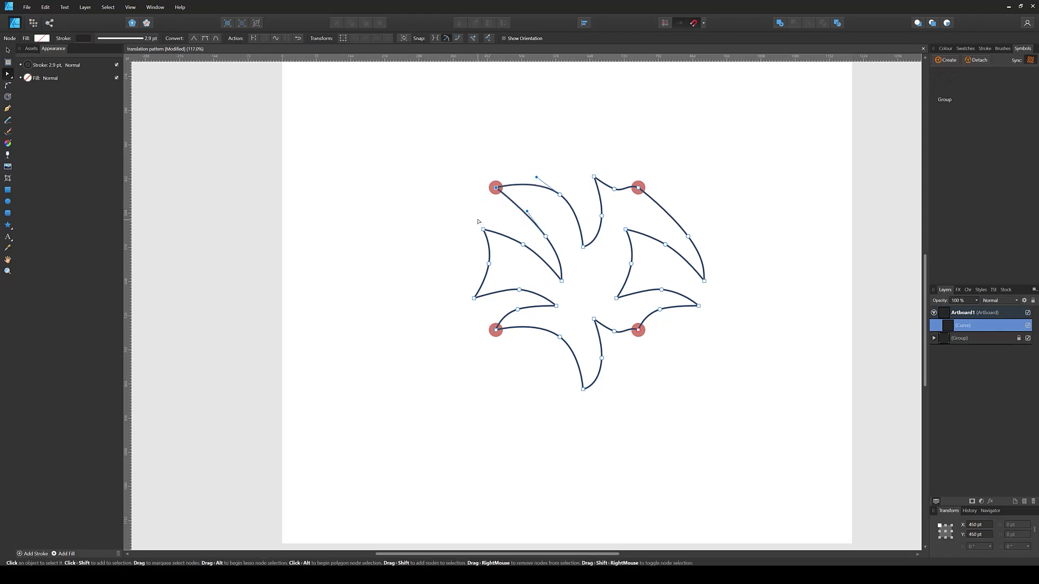
pyautogui.moveTo(638, 188); pyautogui.dragTo(656, 176)
pyautogui.hotkey('ctrl', 'z')
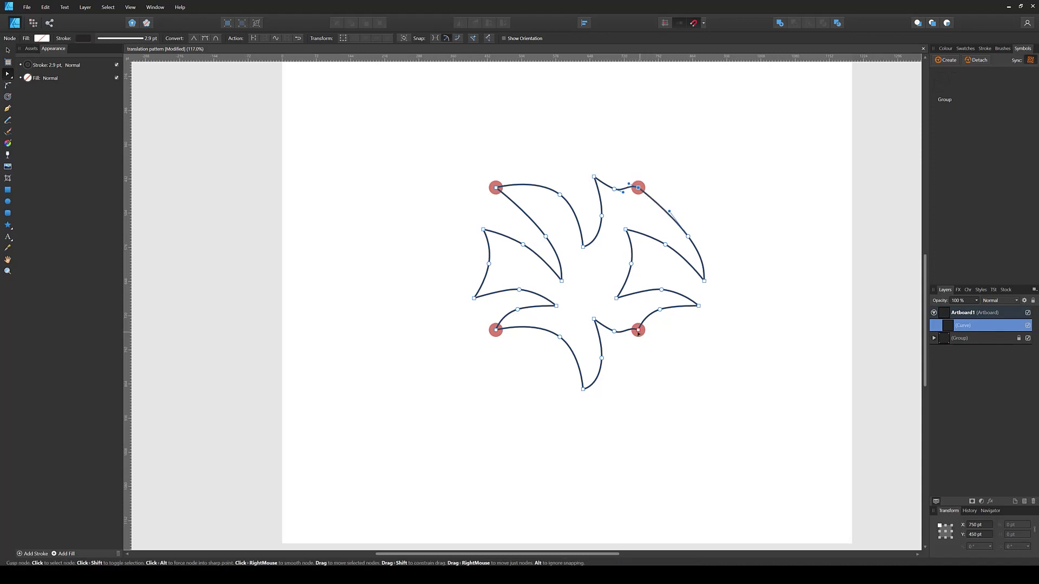
pyautogui.moveTo(638, 330); pyautogui.dragTo(643, 347)
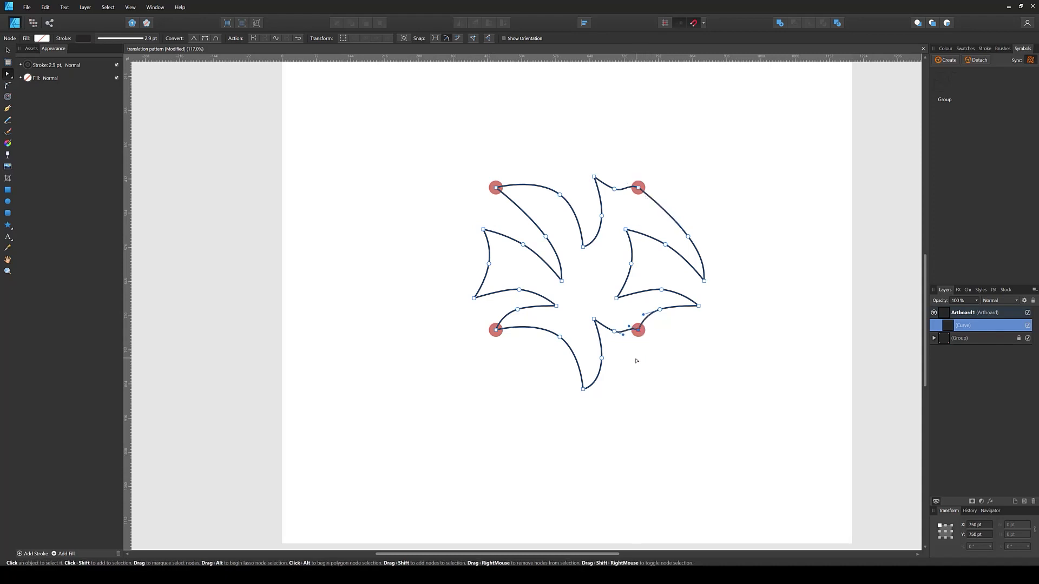
pyautogui.moveTo(496, 329); pyautogui.dragTo(498, 351)
pyautogui.hotkey('ctrl', 'z')
pyautogui.click(479, 375)
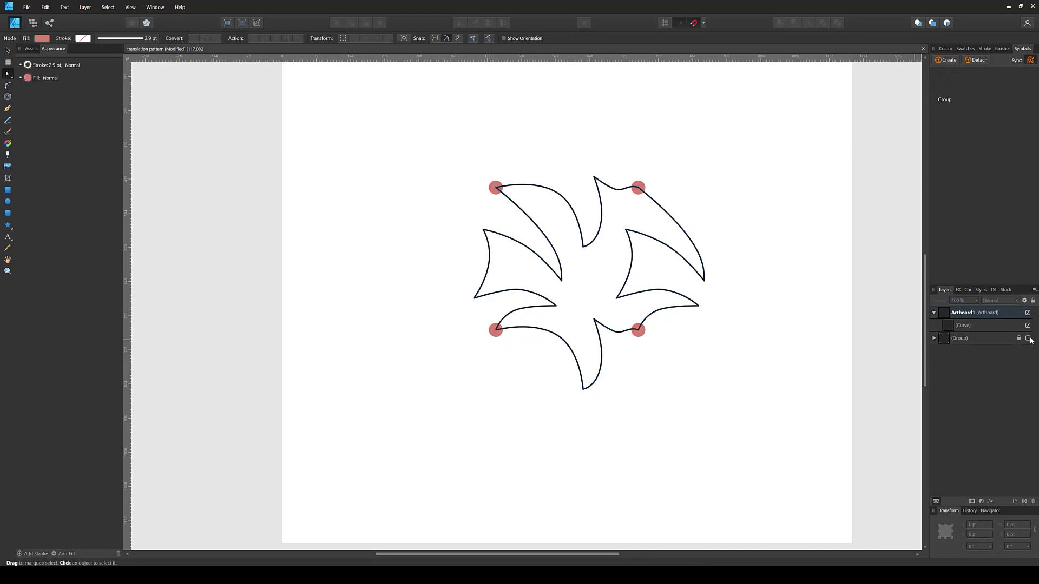
# - Hide the locked group of red corner markers so only the bird outline shows
pyautogui.click(1029, 338)
pyautogui.click(12, 51)
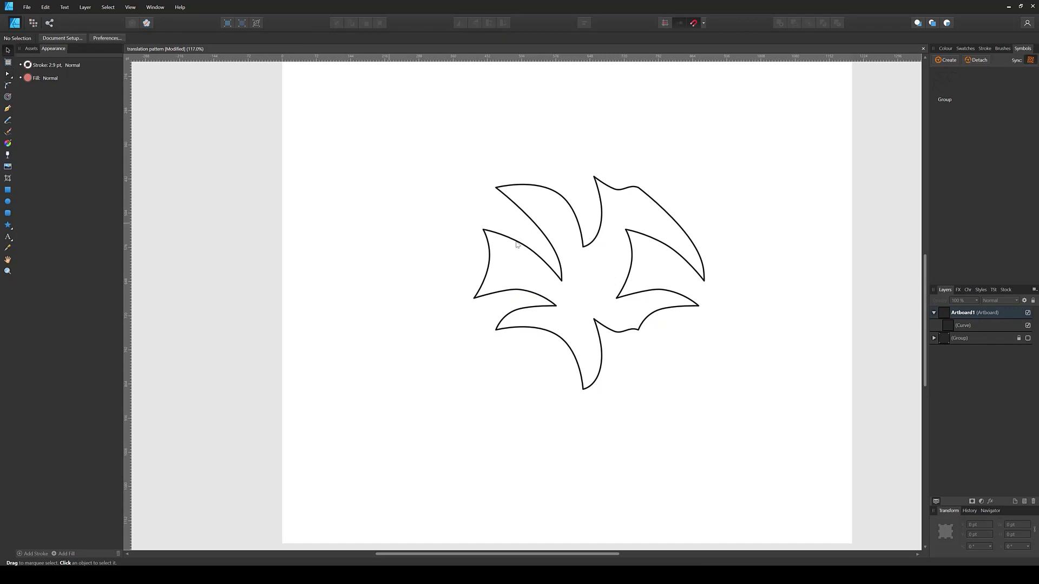
pyautogui.moveTo(688, 223); pyautogui.dragTo(734, 286)
# - Draw a circle about 38 pt wide in the head for the bird's eye and give it a black outline
pyautogui.scroll(2, 644, 233)
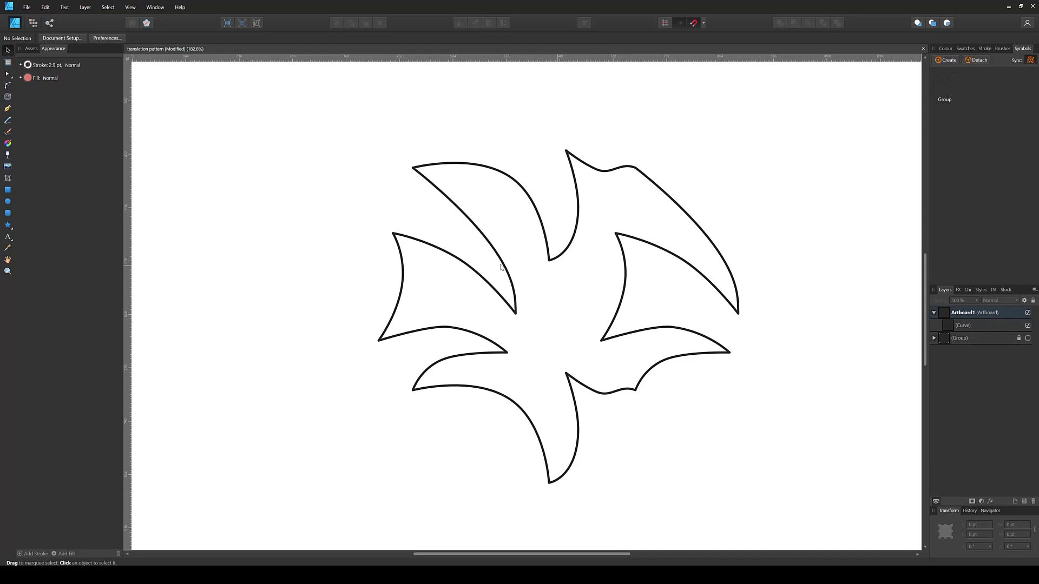
pyautogui.click(7, 201)
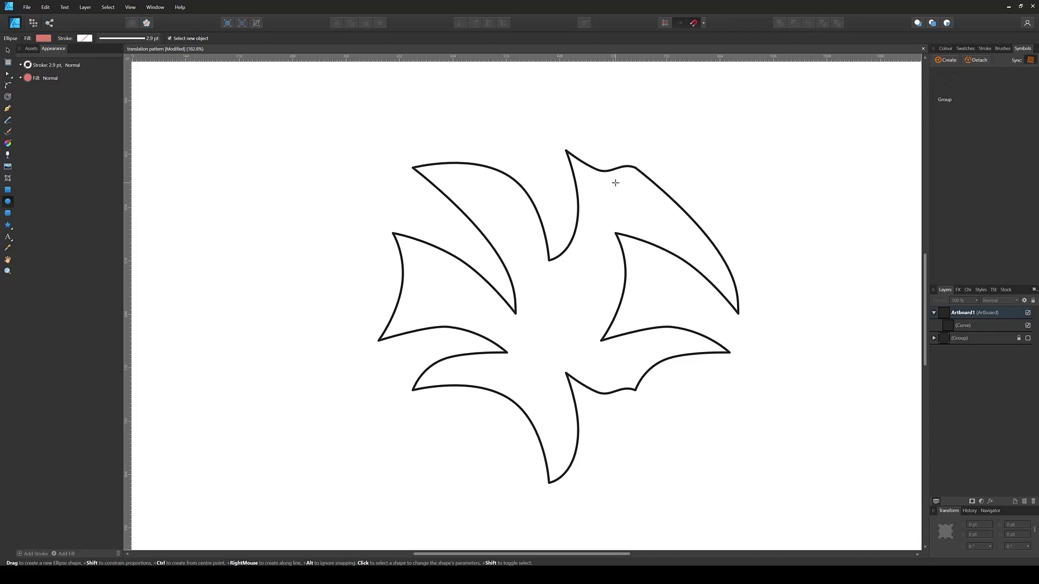
pyautogui.moveTo(616, 181); pyautogui.dragTo(644, 210)
pyautogui.click(125, 38)
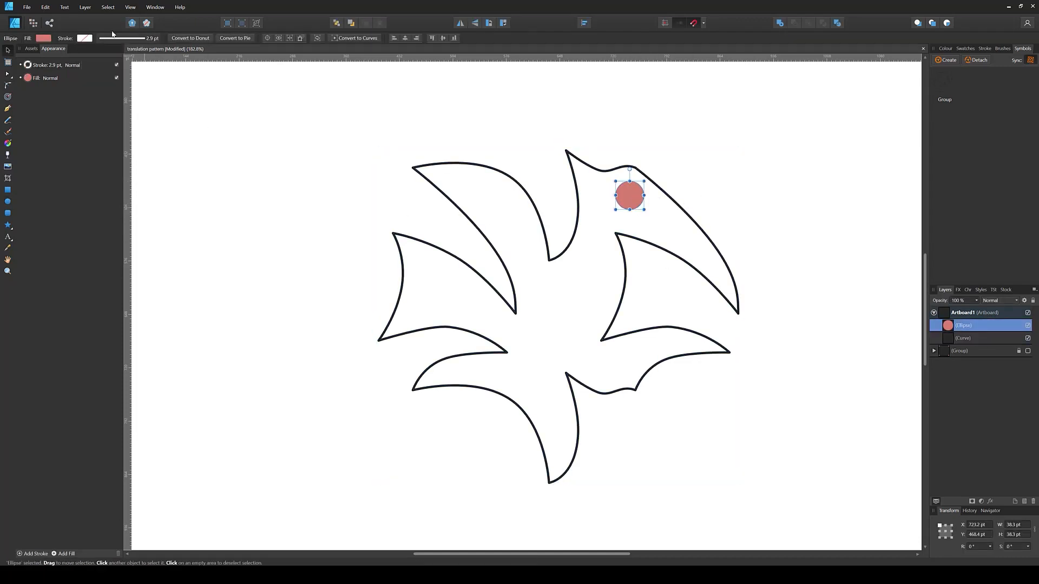
pyautogui.click(84, 38)
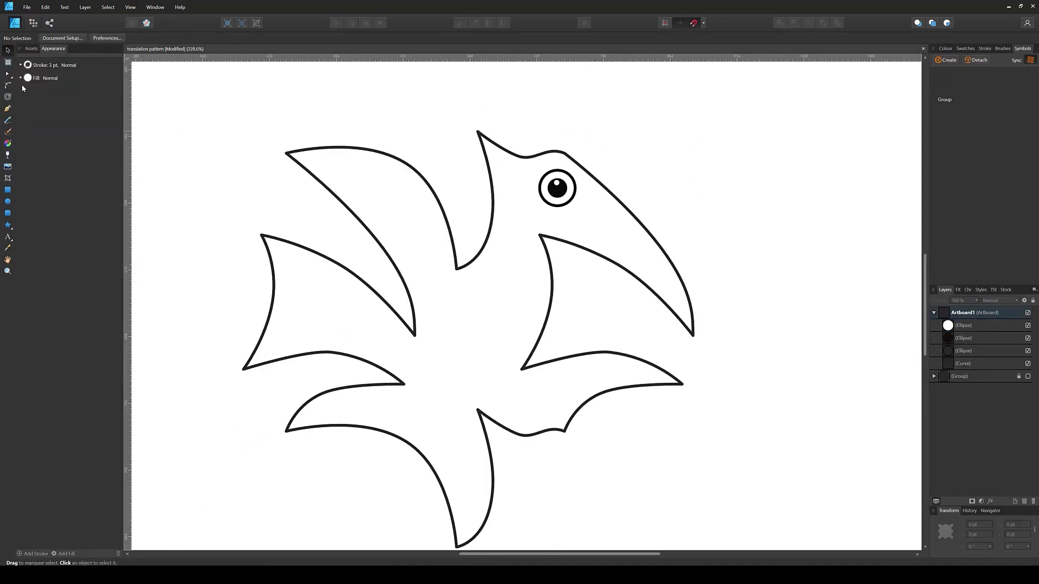
# - Draw a closed curve around the beak with the Pen tool, fill it yellow and clip it inside the body outline
pyautogui.click(8, 108)
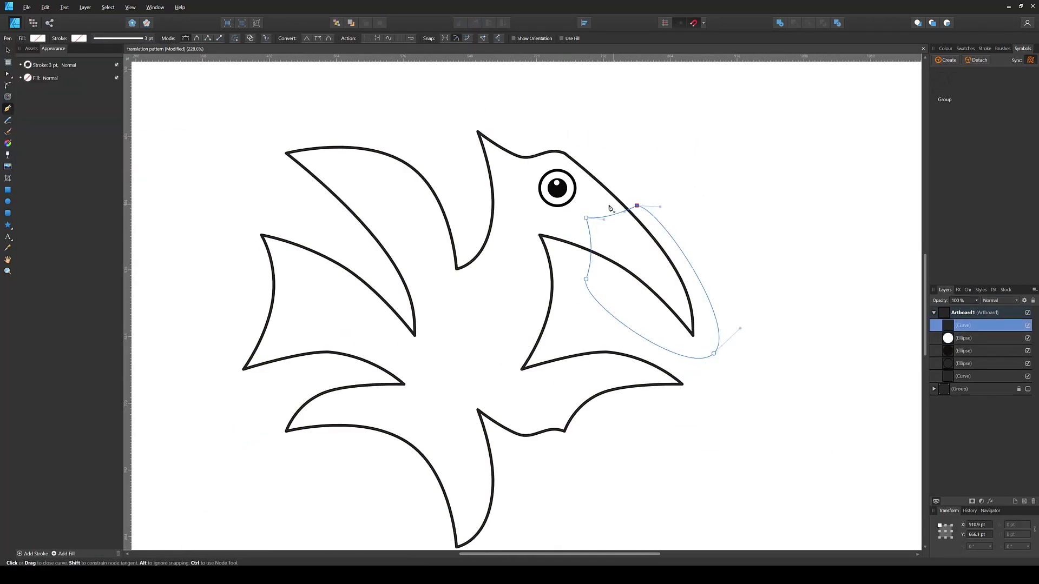
pyautogui.click(38, 38)
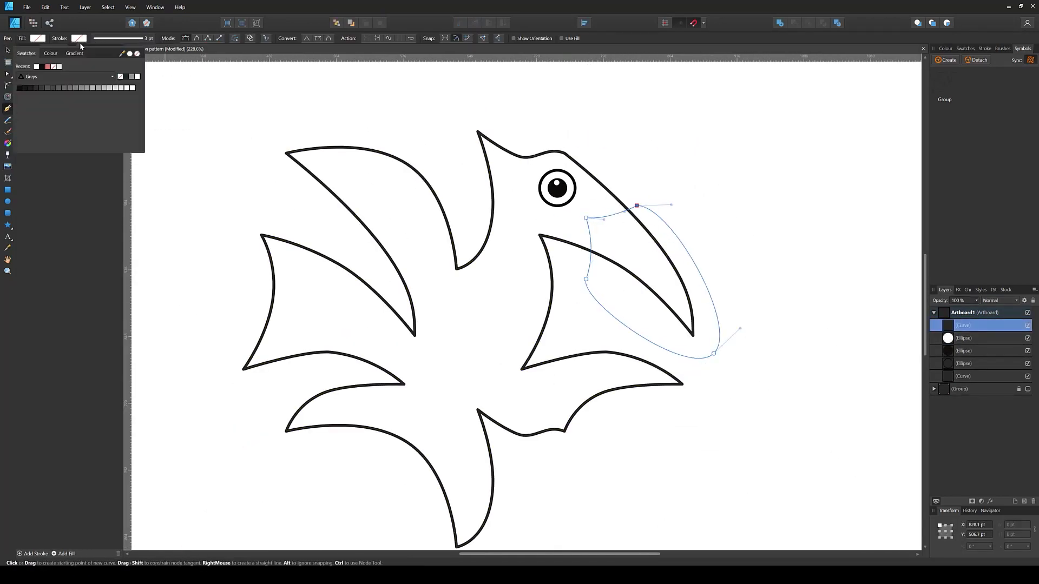
pyautogui.click(50, 53)
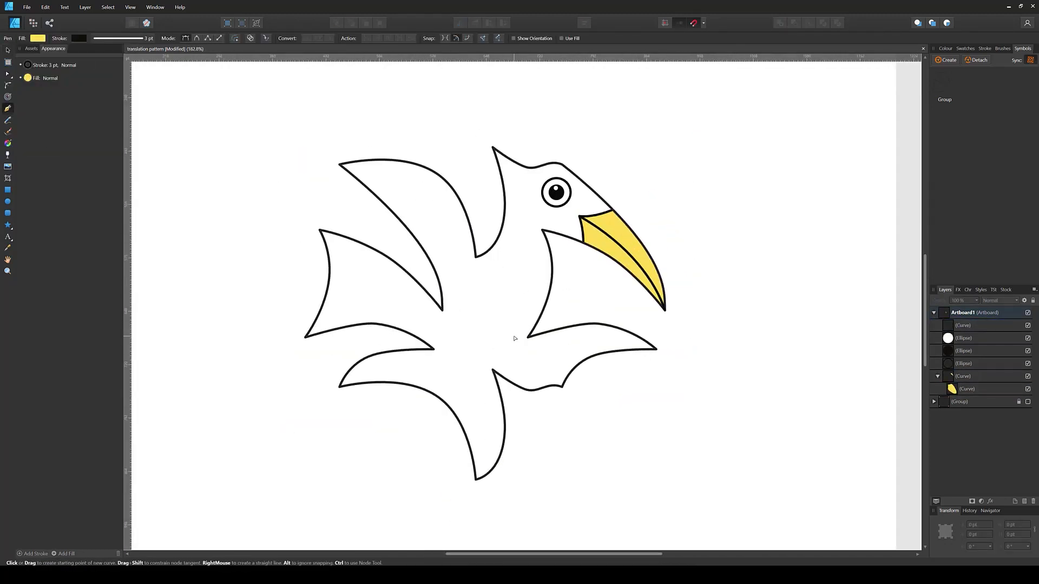
# - Fill the bird's body curve with red
pyautogui.click(38, 38)
pyautogui.click(41, 53)
pyautogui.moveTo(33, 124); pyautogui.dragTo(129, 116)
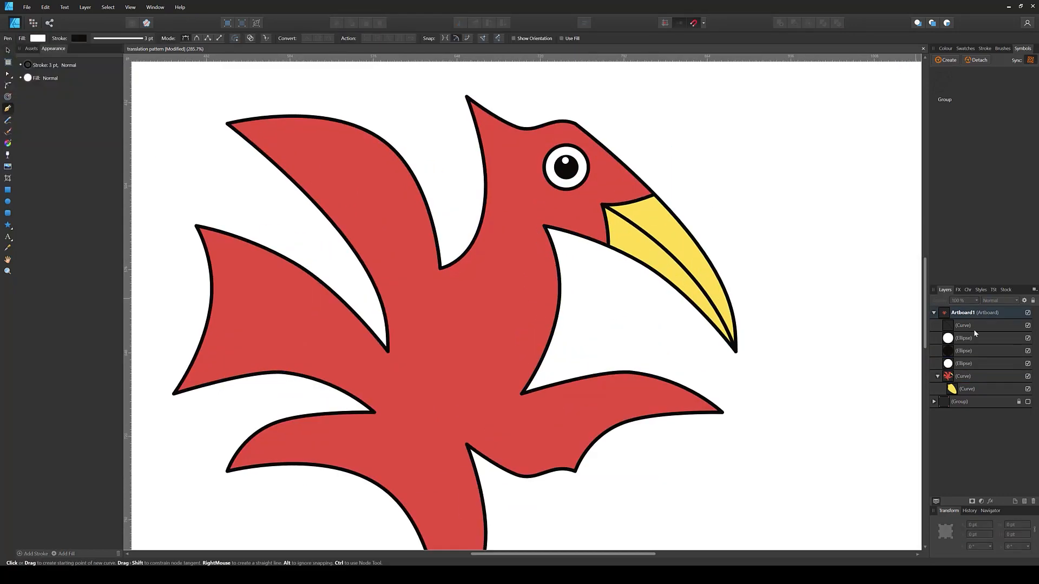
# - Draw a short curved mouth line at the base of the beak
pyautogui.click(588, 210)
pyautogui.moveTo(604, 207); pyautogui.dragTo(610, 190)
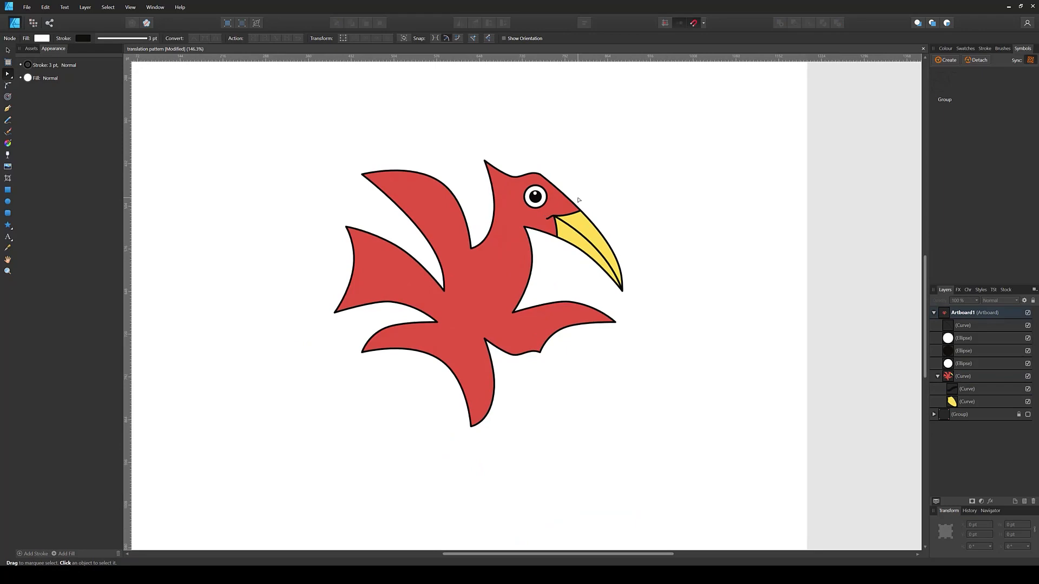
# - Draw curved feather lines along both tail sections and nest them inside the body curve
pyautogui.scroll(6, 526, 226)
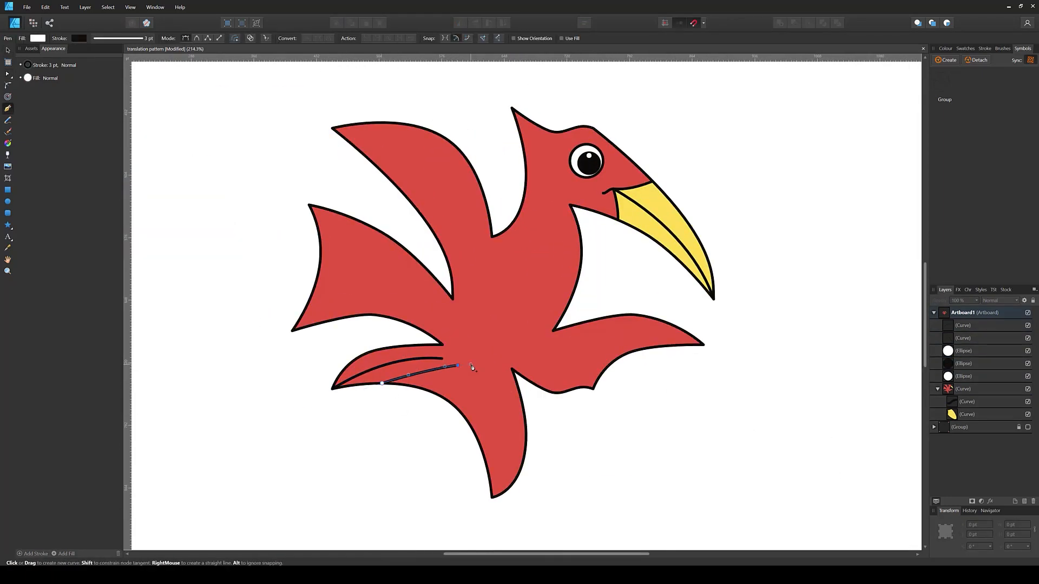
pyautogui.click(464, 430)
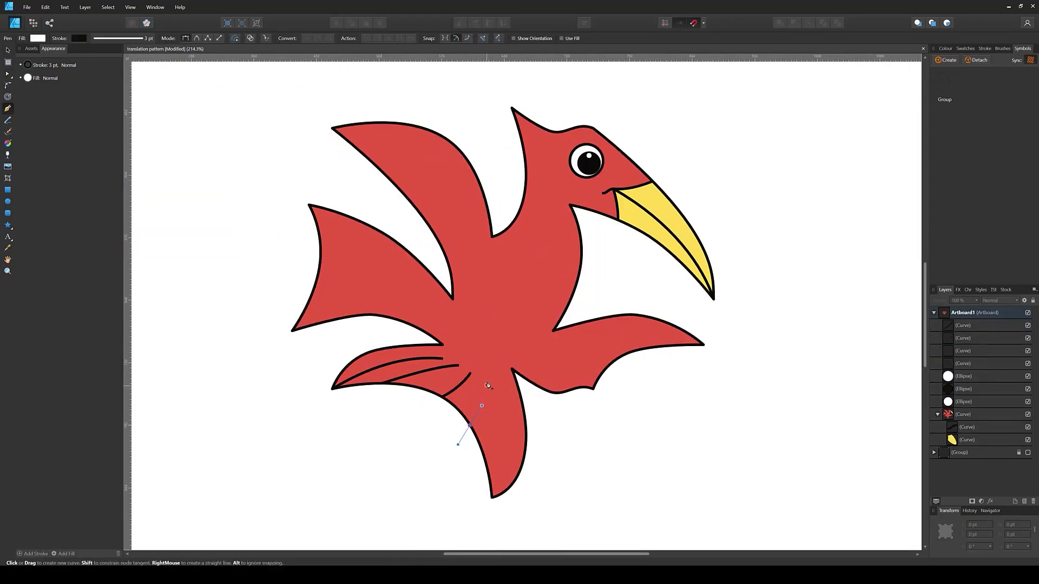
pyautogui.press('a')
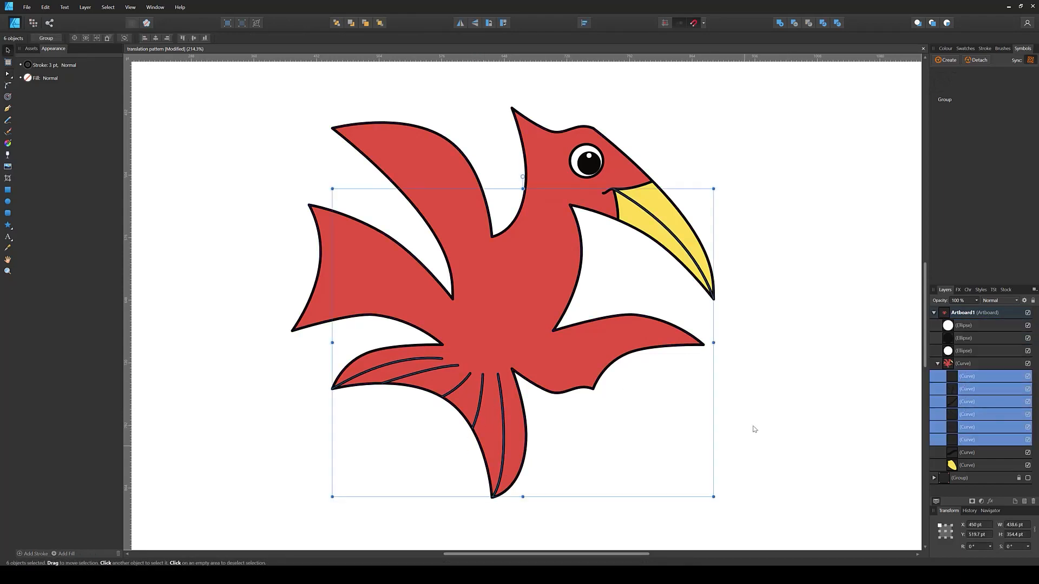
# - Draw a wavy line through the leg area with the Pen tool to separate the two legs
pyautogui.scroll(2, 534, 343)
pyautogui.click(459, 347)
pyautogui.press('p')
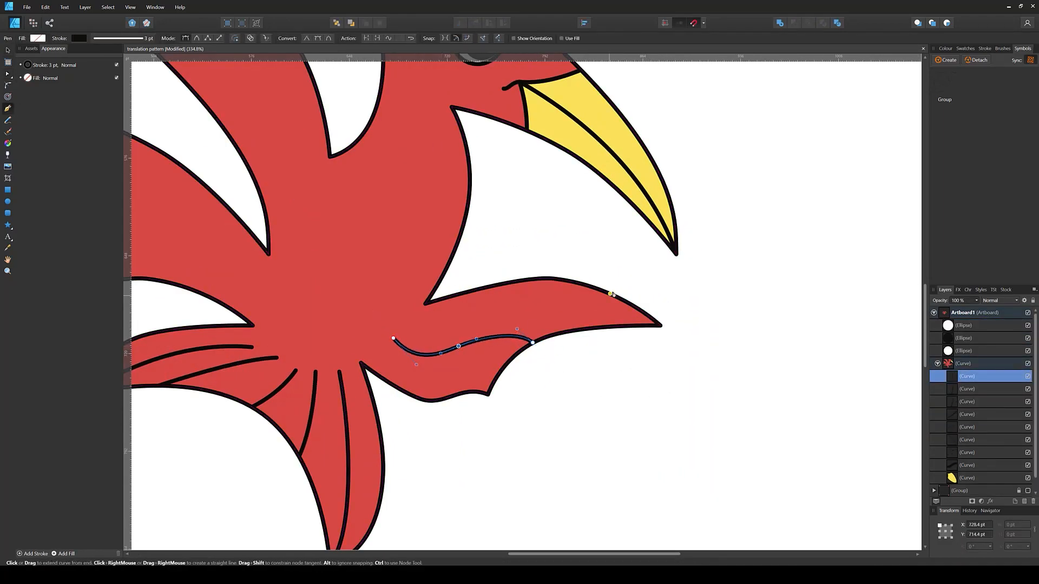
# - Draw a closed shape with a scalloped edge over the upper foot, fill it yellow and add toe lines
pyautogui.click(563, 294)
pyautogui.click(549, 311)
pyautogui.click(536, 330)
pyautogui.click(698, 319)
pyautogui.click(545, 337)
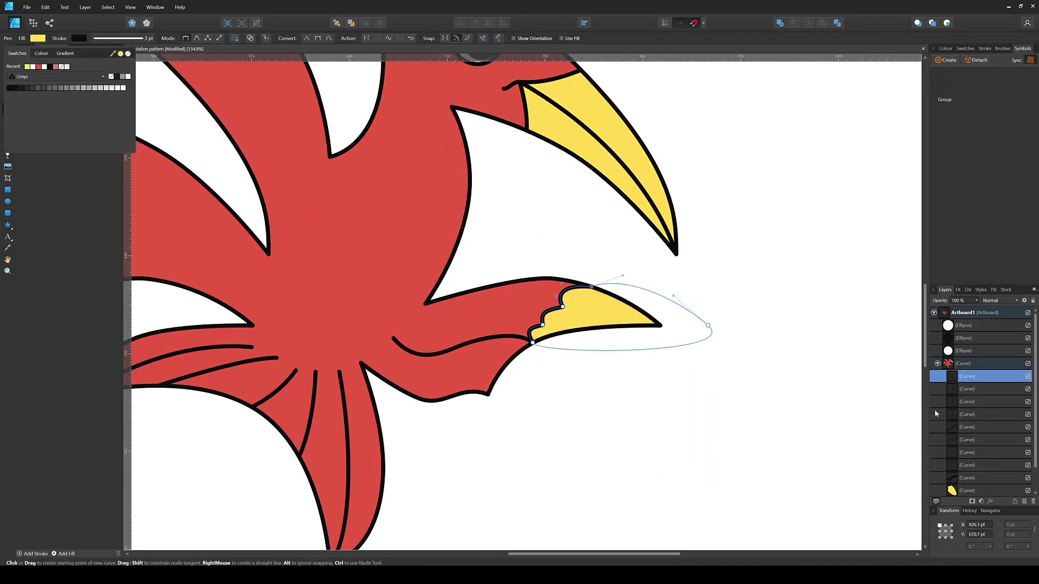
pyautogui.click(631, 324)
# - Draw a scalloped yellow shape over the lower foot and divide its toes with curved lines
pyautogui.click(482, 340)
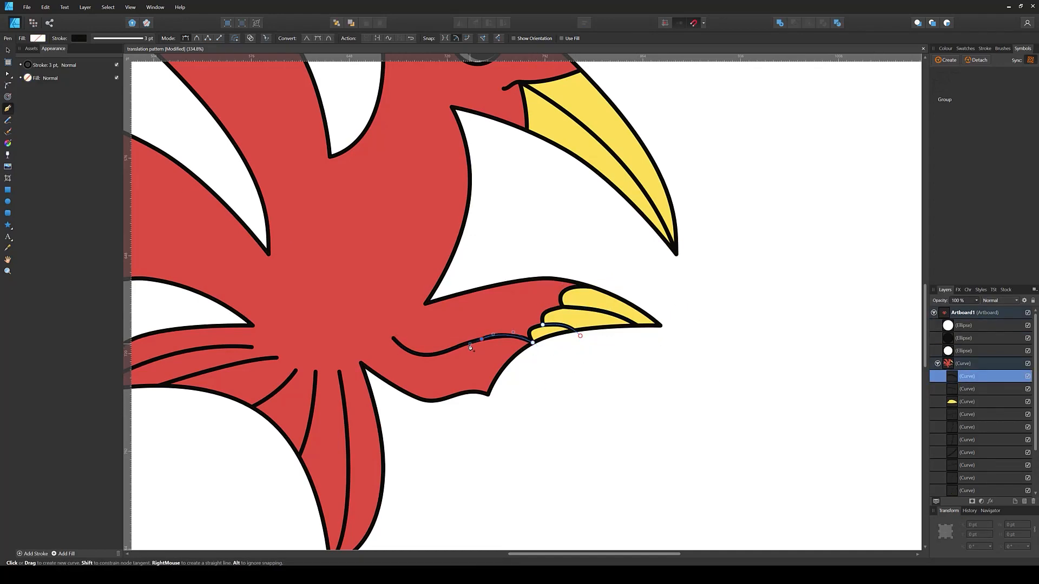
pyautogui.click(469, 363)
pyautogui.click(457, 378)
pyautogui.click(533, 342)
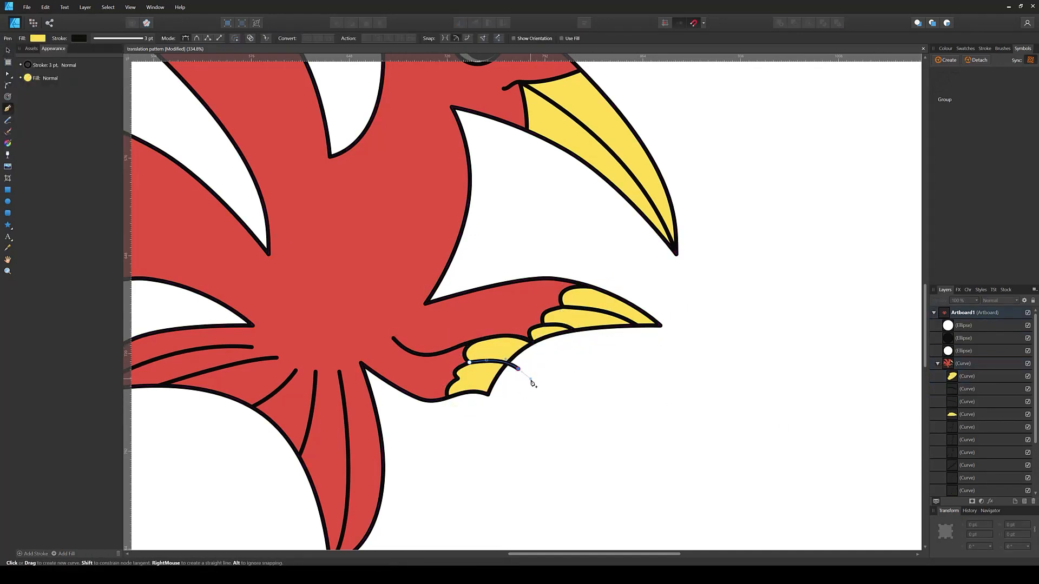
pyautogui.click(457, 377)
pyautogui.click(496, 378)
# - Add short crease lines where the legs join the body
pyautogui.scroll(-5, 499, 396)
pyautogui.scroll(3, 555, 396)
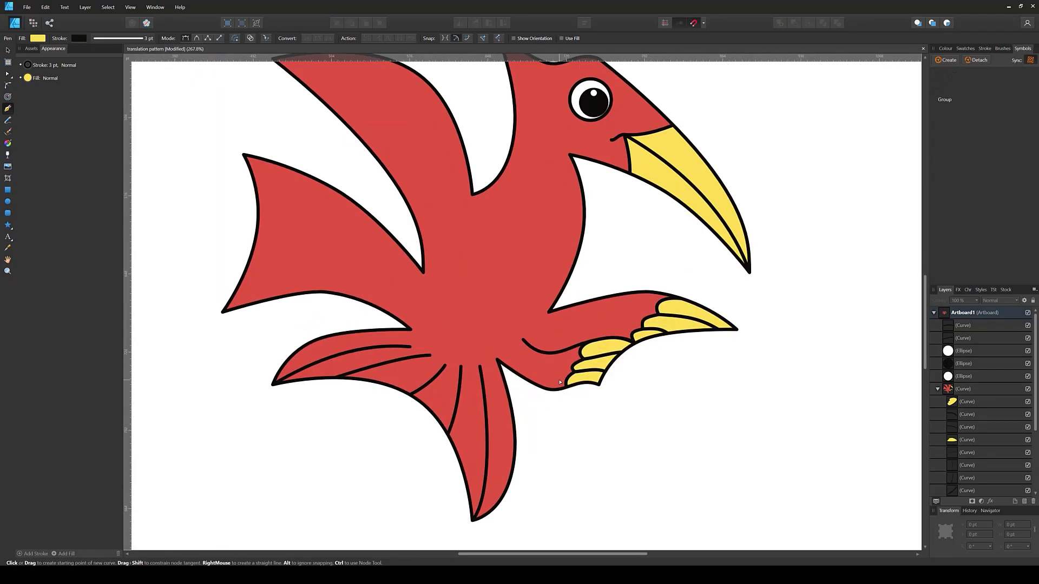
pyautogui.scroll(-1, 683, 388)
pyautogui.scroll(1, 614, 371)
pyautogui.scroll(-1, 561, 398)
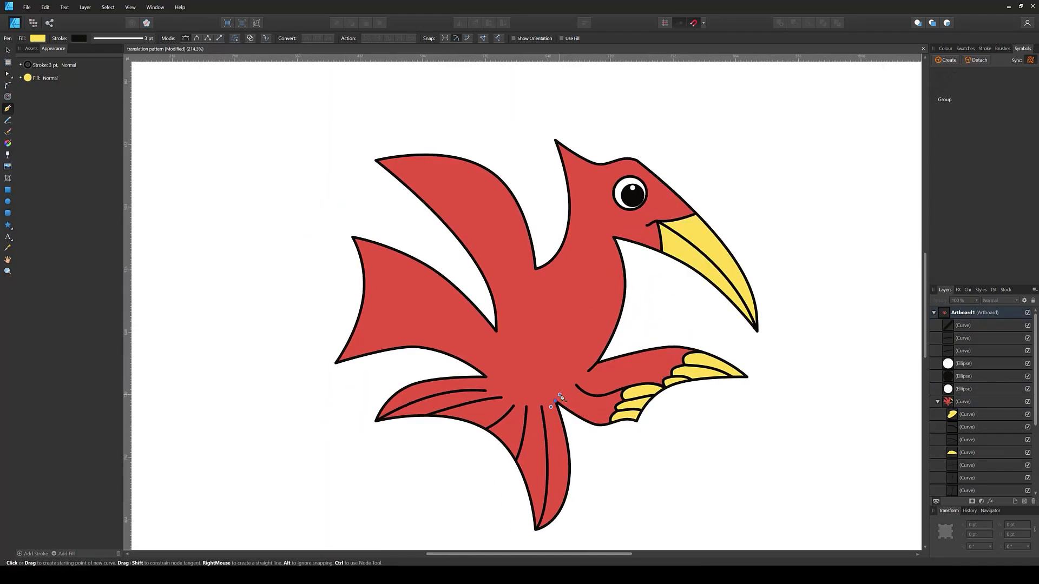
# - Draw a scalloped feather line along the lower edge of the upper wing
pyautogui.scroll(-5, 571, 397)
pyautogui.scroll(4, 310, 292)
pyautogui.scroll(1, 436, 281)
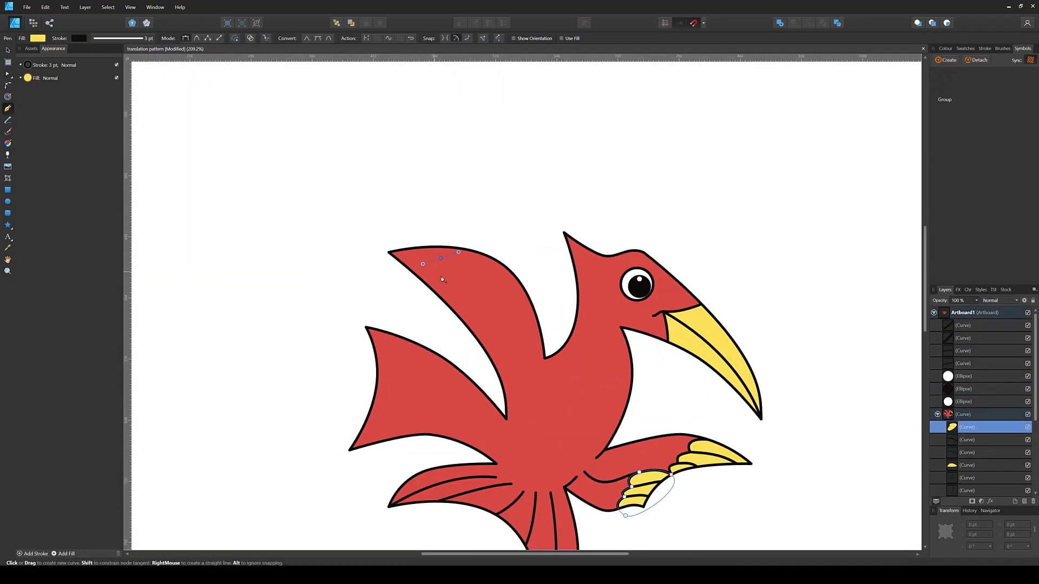
pyautogui.click(440, 258)
pyautogui.moveTo(449, 277); pyautogui.dragTo(438, 279)
pyautogui.moveTo(470, 303); pyautogui.dragTo(459, 306)
pyautogui.press('Escape')
# - Draw a second scalloped feather line on the upper wing, closer to its outer edge
pyautogui.click(482, 264)
pyautogui.click(490, 294)
pyautogui.click(500, 320)
pyautogui.moveTo(516, 348); pyautogui.dragTo(530, 366)
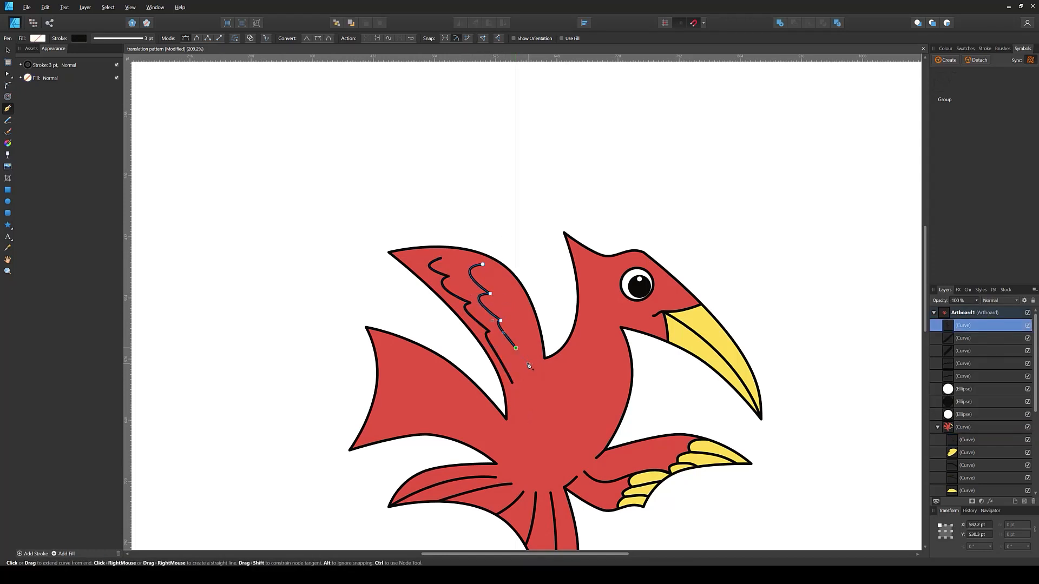
# - Draw a scalloped feather line along the bottom edge of the lower wing
pyautogui.scroll(-3, 528, 367)
pyautogui.click(390, 328)
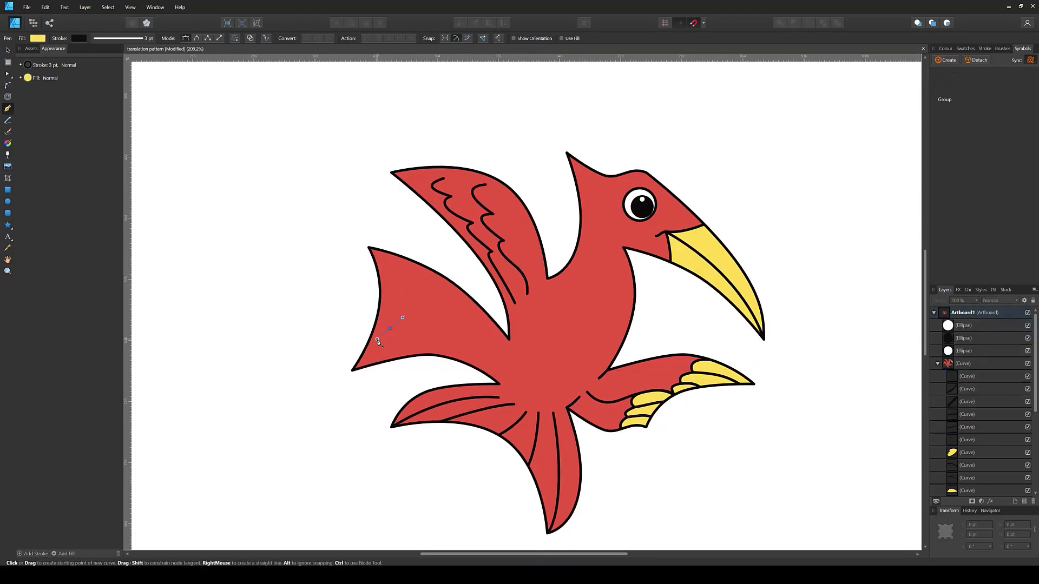
pyautogui.moveTo(414, 337); pyautogui.dragTo(436, 311)
pyautogui.press('Escape')
# - Draw a second scalloped feather line across the middle of the lower wing and adjust its nodes
pyautogui.click(394, 295)
pyautogui.click(462, 323)
pyautogui.click(499, 362)
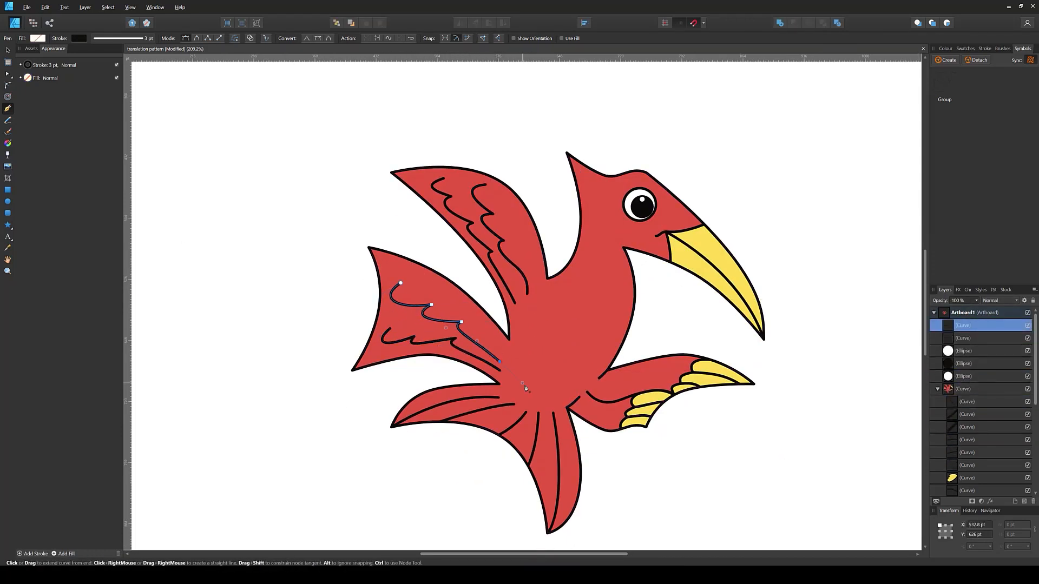
pyautogui.press('a')
pyautogui.click(415, 328)
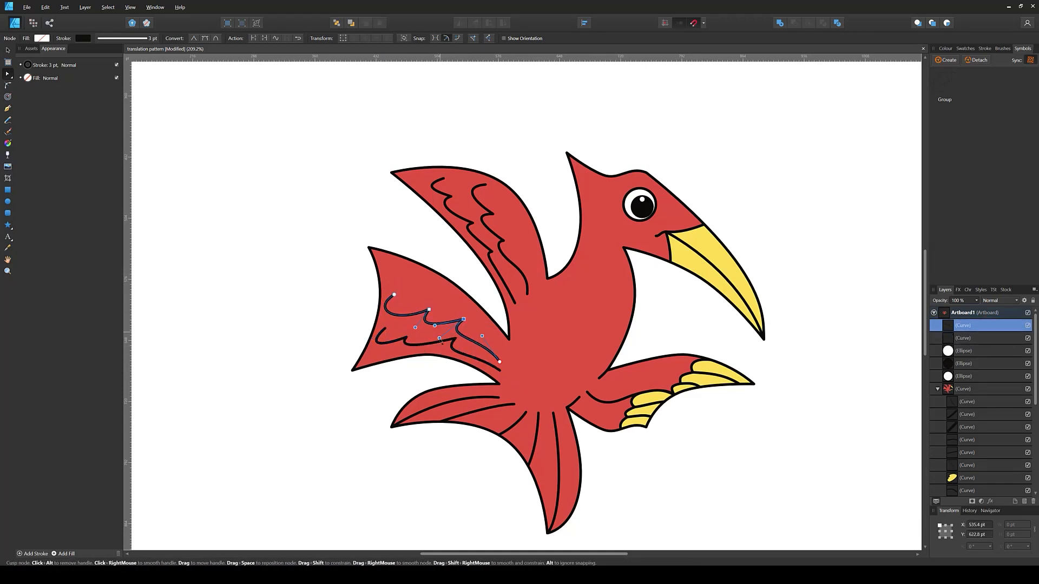
# - Draw a third scalloped feather line near the lower wing's top edge and nest the three lines inside the body curve
pyautogui.press('p')
pyautogui.click(424, 276)
pyautogui.moveTo(433, 295); pyautogui.dragTo(464, 293)
pyautogui.click(505, 347)
pyautogui.press('a')
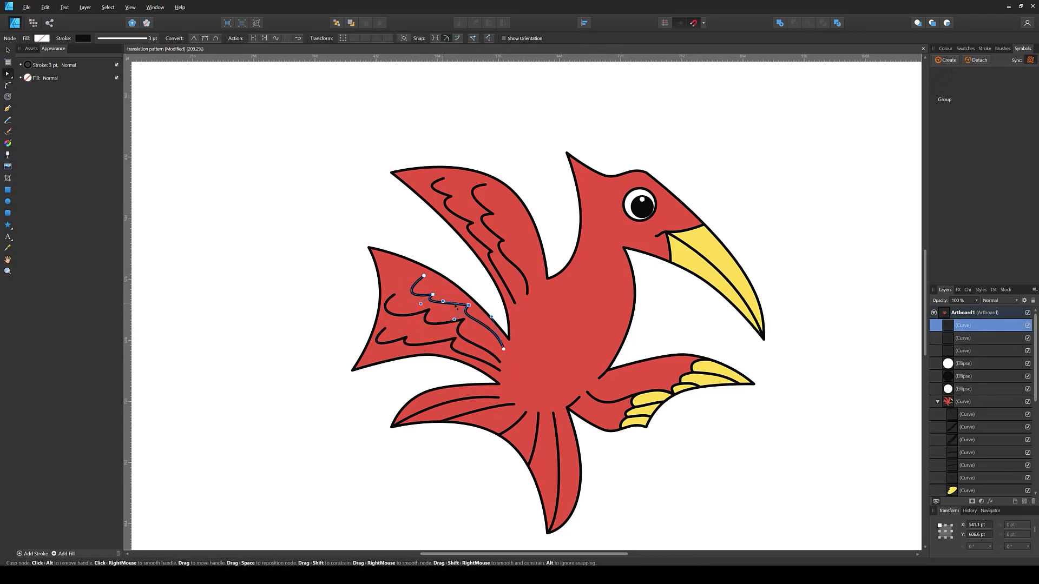
pyautogui.click(962, 351)
pyautogui.moveTo(961, 352); pyautogui.dragTo(961, 405)
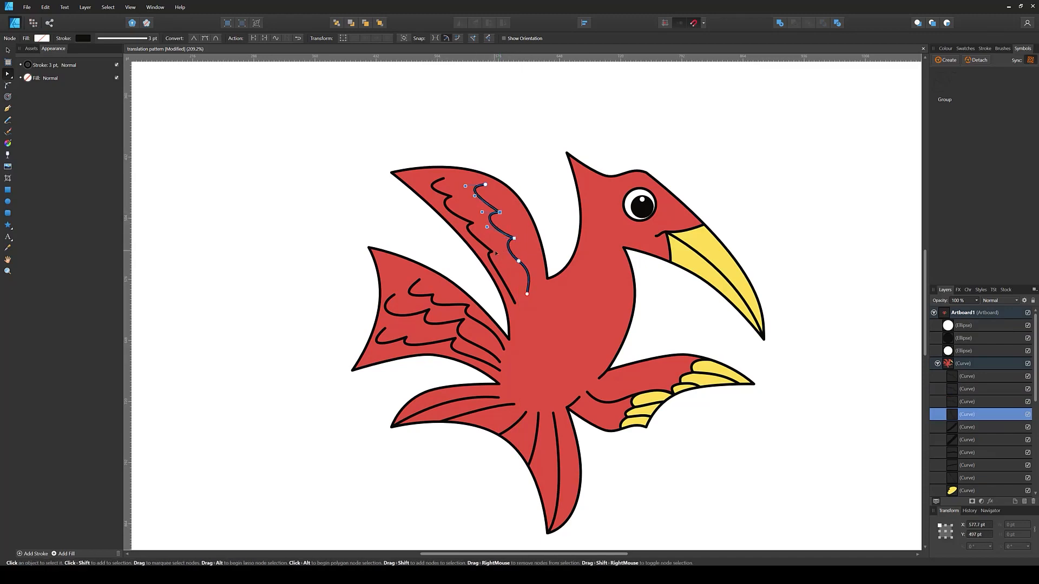
# - Adjust the nodes of the feather lines on both wings to even out their curves, and deselect
pyautogui.click(467, 208)
pyautogui.click(433, 295)
pyautogui.click(411, 312)
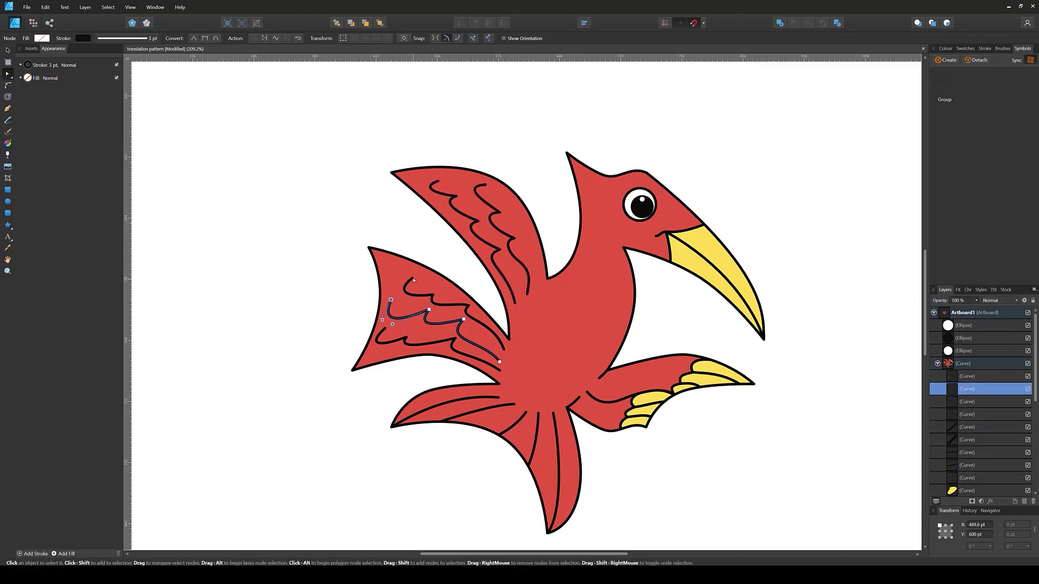
pyautogui.click(403, 337)
pyautogui.hotkey('ctrl', 'd')
pyautogui.scroll(-5, 579, 325)
pyautogui.scroll(6, 612, 324)
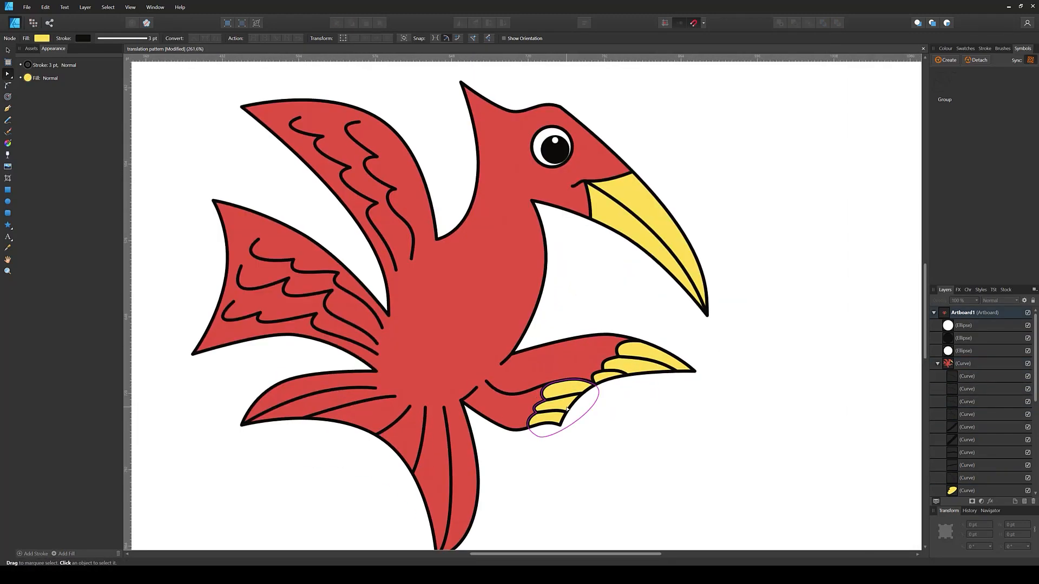
# - Draw a closed shape over the underside of the lower leg and foot, and swap its stroke and fill colours
pyautogui.press('p')
pyautogui.click(575, 380)
pyautogui.click(495, 386)
pyautogui.click(465, 342)
pyautogui.press('a')
pyautogui.hotkey('shift', 'x')
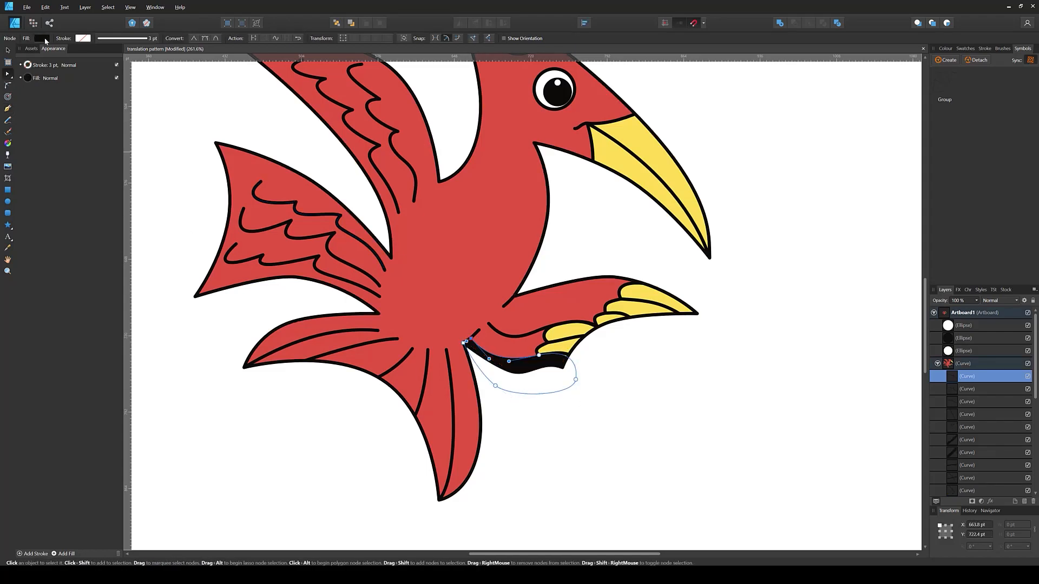
# - Turn the leg shape into a shadow with a light grey fill and the Multiply blend mode
pyautogui.click(42, 38)
pyautogui.click(106, 94)
pyautogui.click(945, 49)
pyautogui.click(946, 49)
pyautogui.click(1001, 68)
pyautogui.click(991, 99)
# - Draw a grey shadow shape along the underside of the head and beak, and set it to Multiply
pyautogui.press('p')
pyautogui.scroll(2, 541, 324)
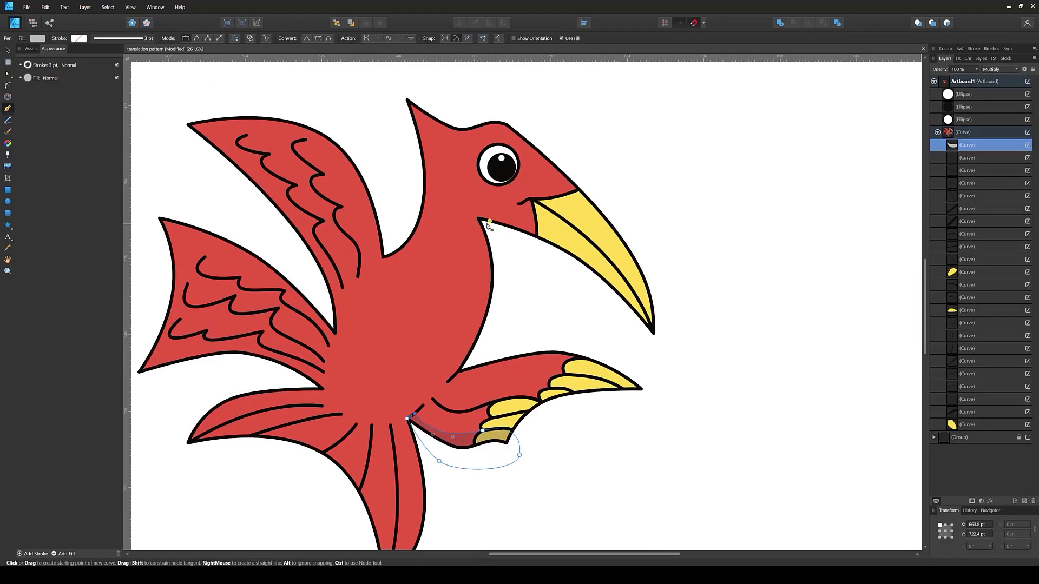
pyautogui.click(478, 219)
pyautogui.click(654, 334)
pyautogui.click(1000, 69)
pyautogui.click(996, 103)
# - Draw a grey shadow shape down the front edge of the chest, from the throat to the upper leg
pyautogui.hscroll(-2, 541, 325)
pyautogui.scroll(-1, 541, 324)
pyautogui.click(580, 354)
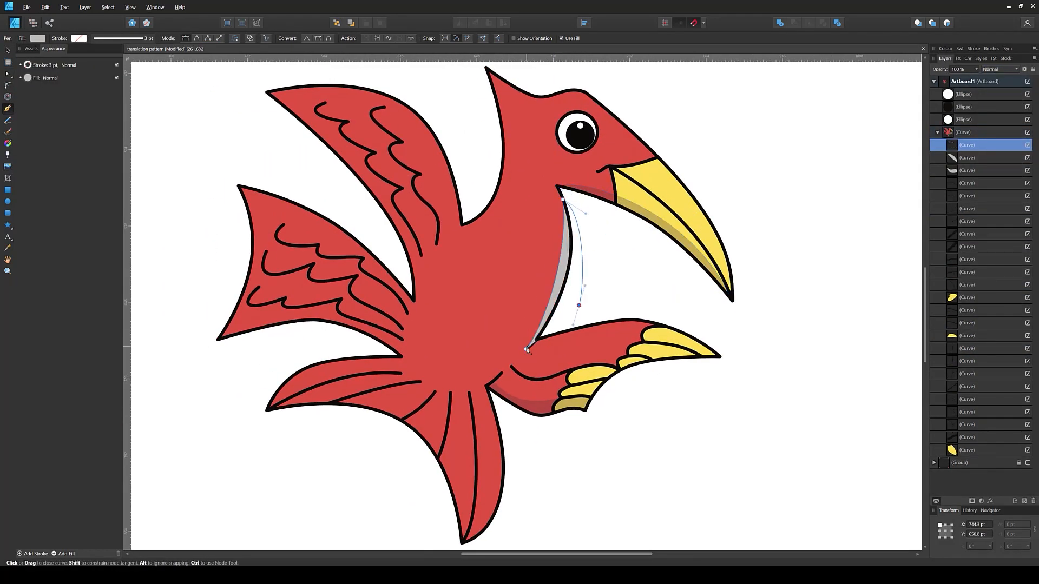
pyautogui.click(557, 187)
# - Draw a closed grey shadow shape along the underside of the upper leg and foot
pyautogui.click(512, 365)
pyautogui.moveTo(582, 353); pyautogui.dragTo(611, 344)
pyautogui.moveTo(642, 376); pyautogui.dragTo(608, 367)
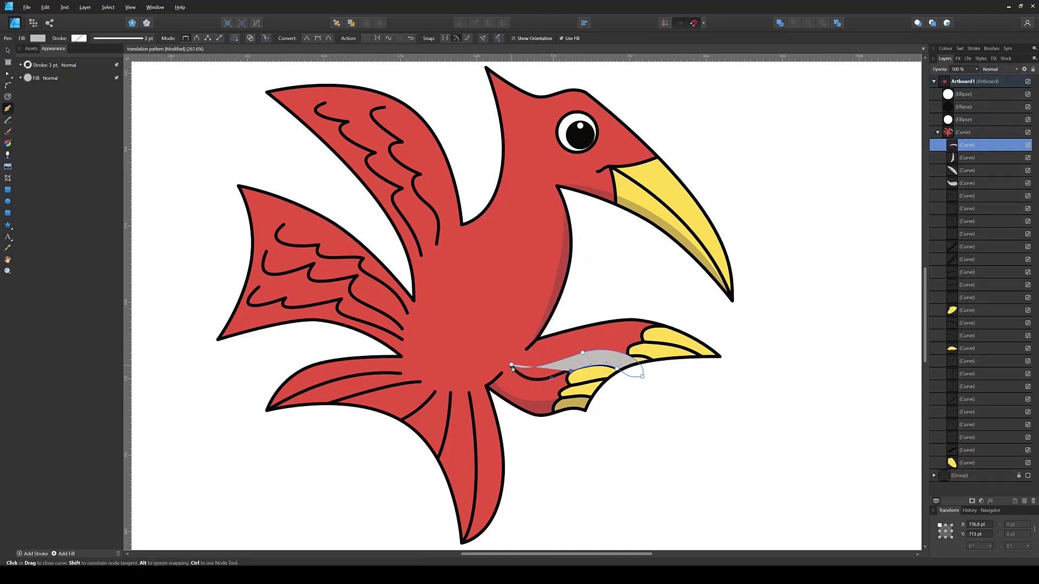
pyautogui.click(511, 366)
# - Draw a grey shadow along the lower wing's bottom edge, set it to Multiply, and nest it inside the body curve
pyautogui.hscroll(-2, 542, 325)
pyautogui.click(454, 377)
pyautogui.moveTo(259, 385); pyautogui.dragTo(235, 387)
pyautogui.click(280, 338)
pyautogui.click(454, 377)
pyautogui.click(1000, 68)
pyautogui.click(996, 103)
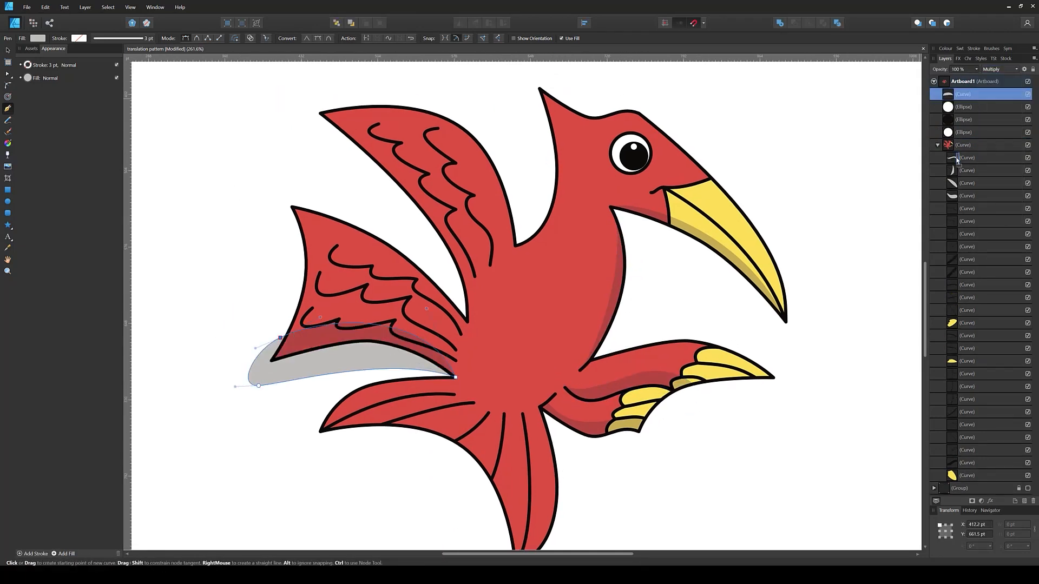
pyautogui.moveTo(956, 160); pyautogui.dragTo(956, 160)
# - Draw a closed shadow shape along the lower edge of the upper wing
pyautogui.click(324, 113)
pyautogui.click(467, 315)
pyautogui.click(325, 112)
# - Draw a grey shadow shape over the lowest tail feather, set it to Multiply, and deselect
pyautogui.scroll(-3, 568, 336)
pyautogui.click(513, 283)
pyautogui.moveTo(496, 389)
pyautogui.mouseDown()
pyautogui.moveTo(463, 413)
pyautogui.moveTo(541, 476)
pyautogui.mouseUp()
pyautogui.click(1000, 69)
pyautogui.click(996, 103)
pyautogui.press('v')
pyautogui.hotkey('ctrl', '0')
pyautogui.scroll(3, 579, 309)
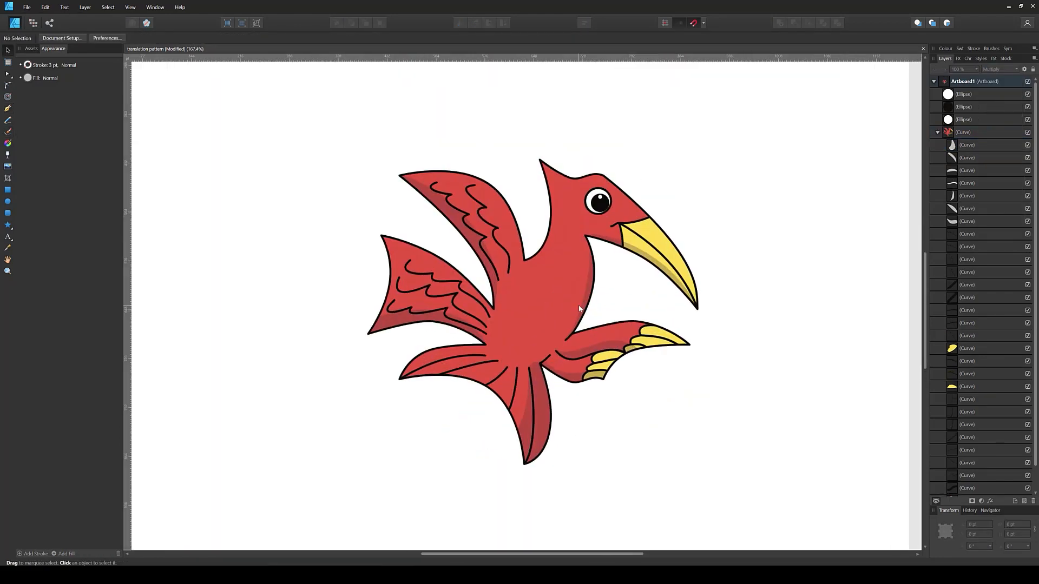
# - Draw scalloped bands across the upper wing, fill them white, and refine their nodes
pyautogui.press('p')
pyautogui.scroll(4, 579, 309)
pyautogui.click(372, 221)
pyautogui.click(413, 215)
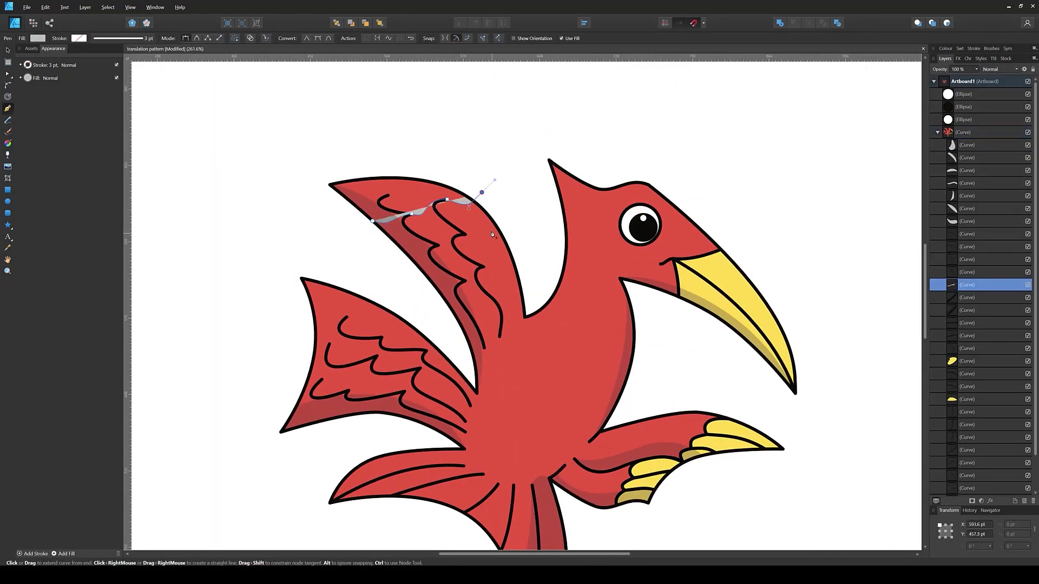
pyautogui.click(433, 246)
pyautogui.moveTo(492, 234)
pyautogui.mouseDown()
pyautogui.moveTo(499, 214)
pyautogui.moveTo(514, 292)
pyautogui.mouseUp()
pyautogui.click(373, 221)
pyautogui.click(38, 38)
pyautogui.press('v')
pyautogui.press('a')
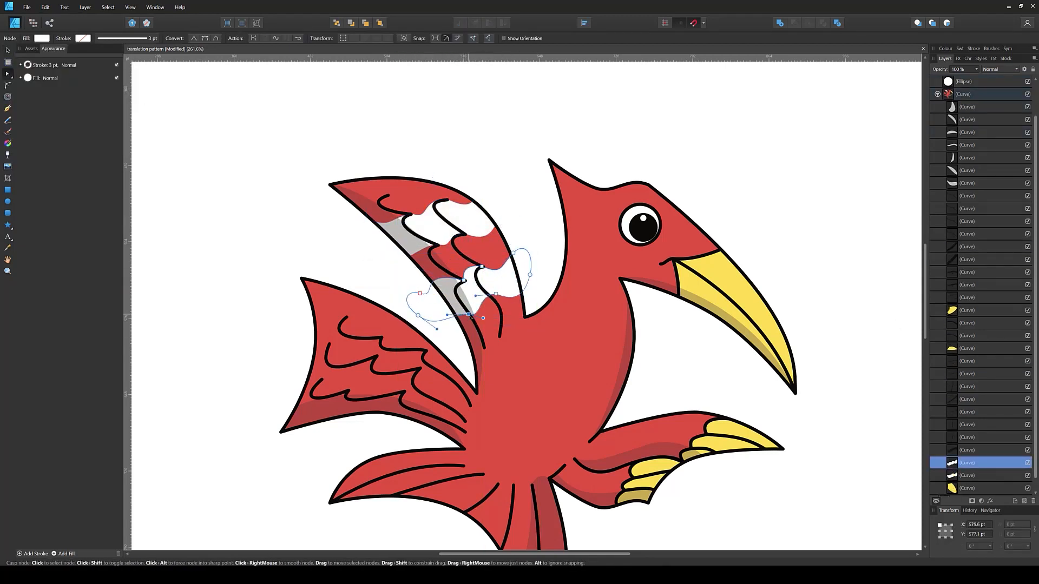
# - Add two white scalloped bands across the lower wing and shape them around the feather lines
pyautogui.press('v')
pyautogui.scroll(-2, 487, 271)
pyautogui.hscroll(-2, 487, 270)
pyautogui.moveTo(476, 254); pyautogui.dragTo(471, 433)
pyautogui.press('a')
pyautogui.click(470, 343)
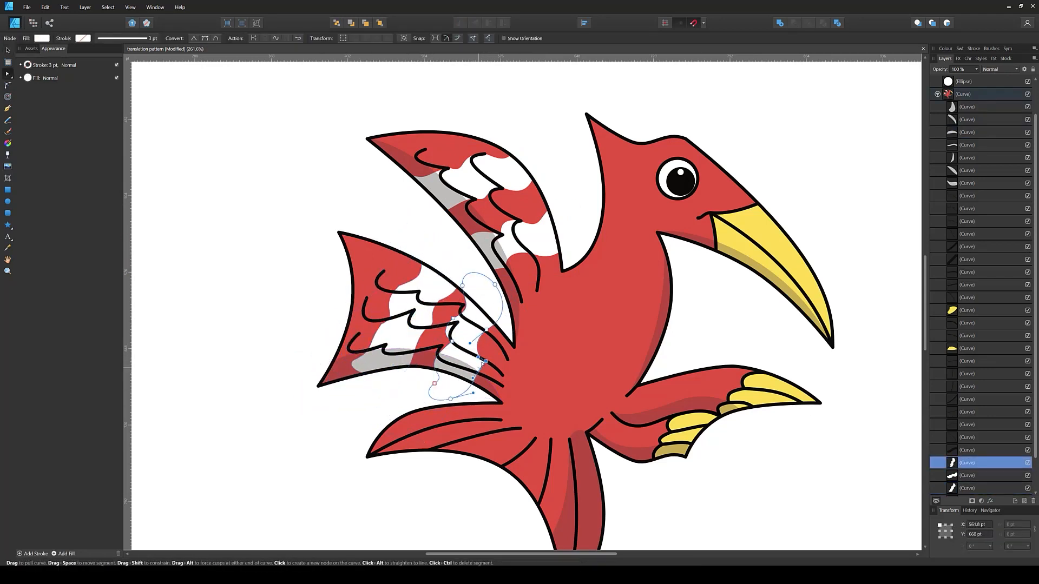
# - Reshape the nodes of the lower wing's outer white band to follow the feather lines, and deselect
pyautogui.click(395, 387)
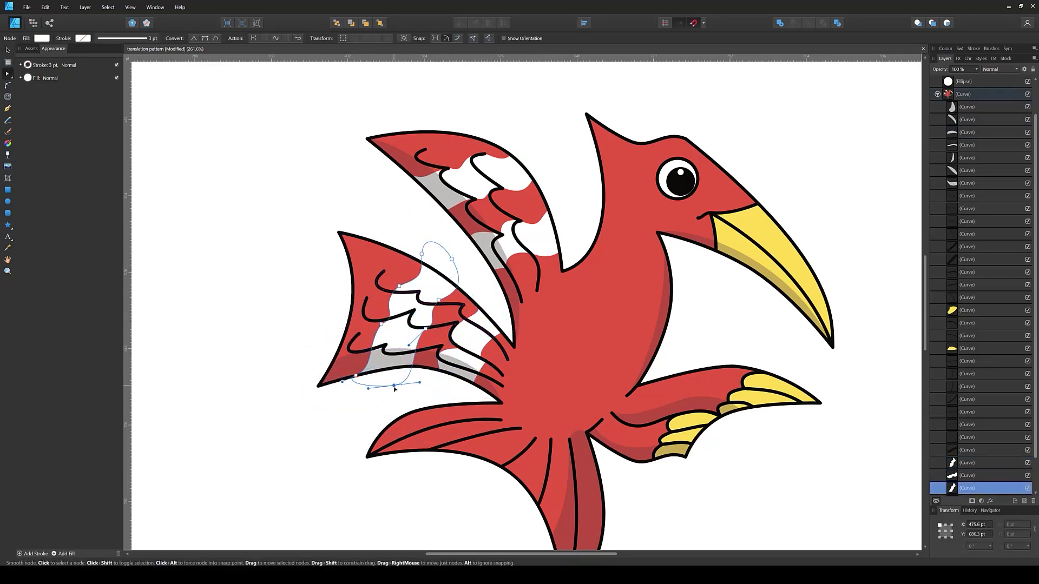
pyautogui.moveTo(395, 387); pyautogui.dragTo(418, 291)
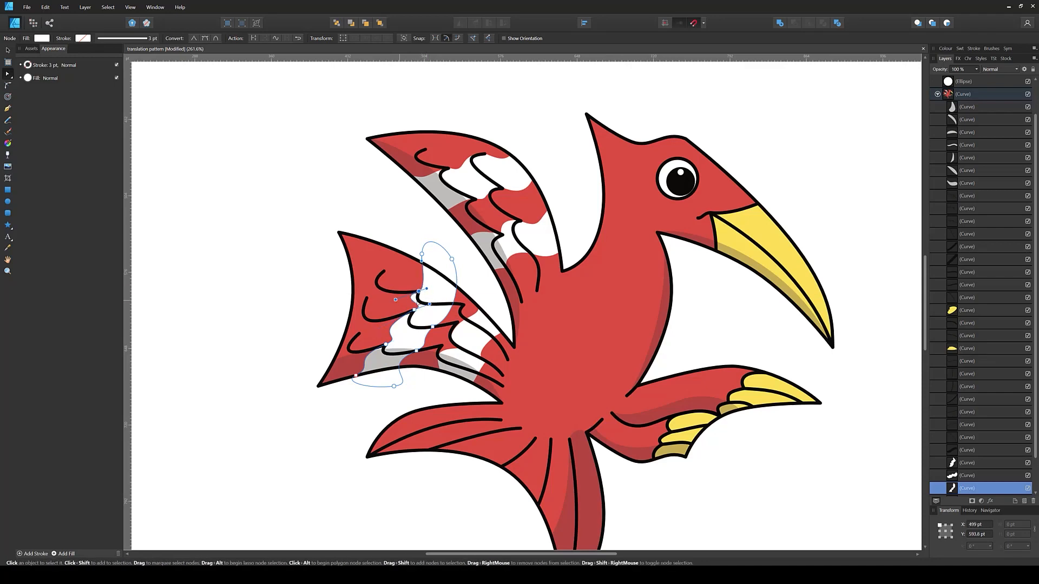
pyautogui.hotkey('ctrl', 'd')
pyautogui.hotkey('ctrl', '0')
pyautogui.scroll(5, 488, 312)
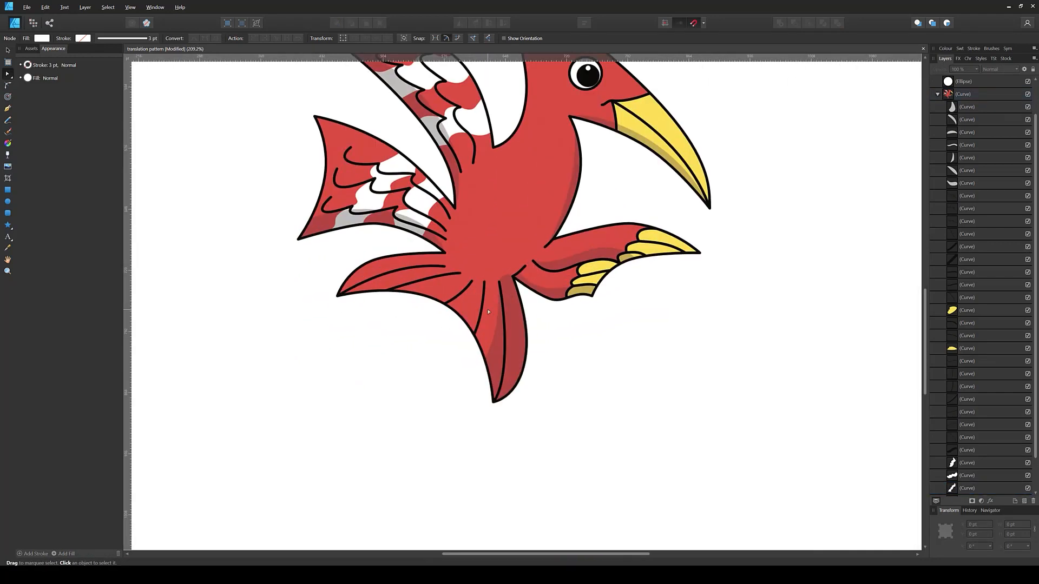
# - Draw the outer scalloped edge of a white band across all the tail feathers
pyautogui.scroll(2, 489, 312)
pyautogui.press('p')
pyautogui.click(299, 273)
pyautogui.click(351, 269)
pyautogui.click(385, 278)
pyautogui.click(447, 296)
pyautogui.click(508, 332)
pyautogui.click(539, 402)
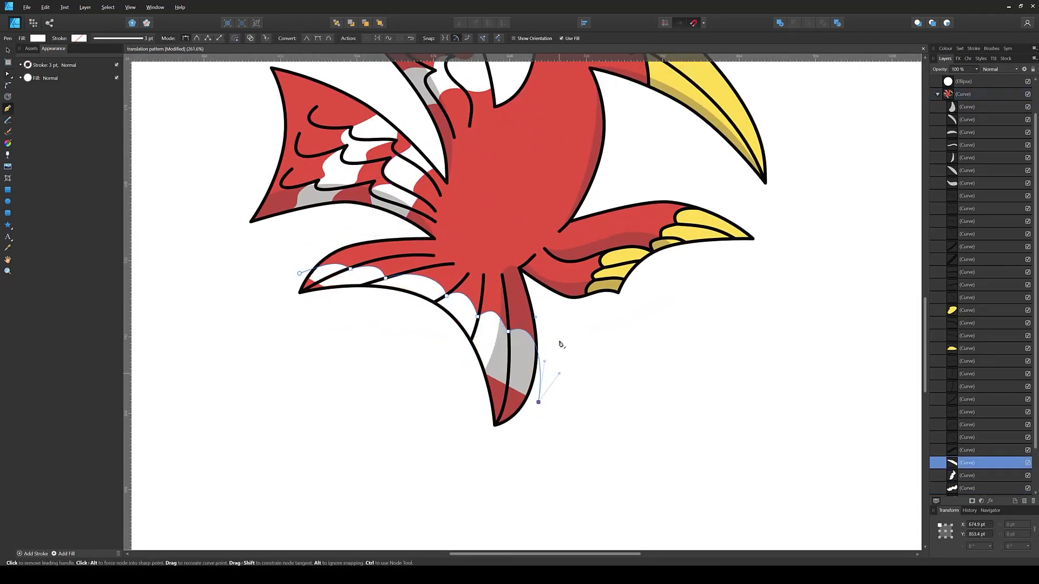
# - Close the tail's white band along its inner scalloped edge, adjust its nodes, and deselect
pyautogui.click(509, 307)
pyautogui.click(482, 292)
pyautogui.click(463, 279)
pyautogui.click(431, 267)
pyautogui.click(406, 254)
pyautogui.click(299, 274)
pyautogui.press('a')
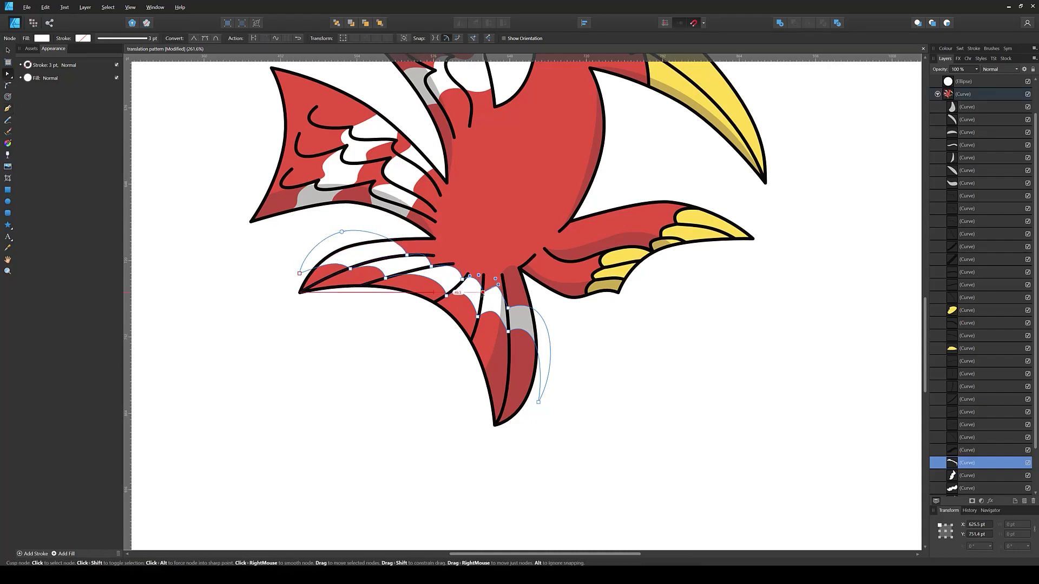
pyautogui.hotkey('ctrl', 'd')
pyautogui.hotkey('ctrl', '0')
# - Draw black feather lines running from the tip of the head crest into the head
pyautogui.scroll(7, 539, 249)
pyautogui.press('p')
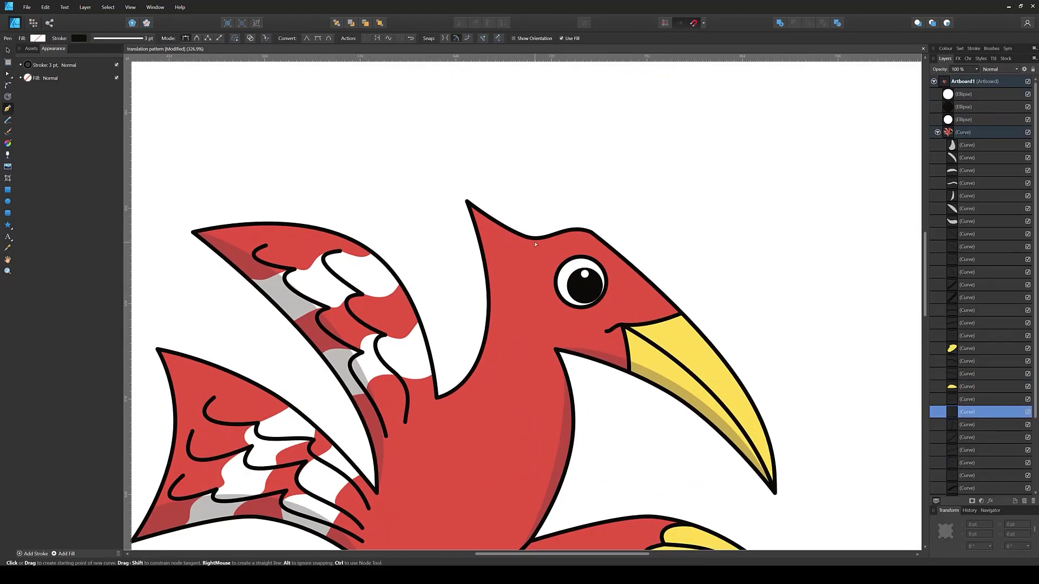
pyautogui.click(472, 201)
pyautogui.click(518, 264)
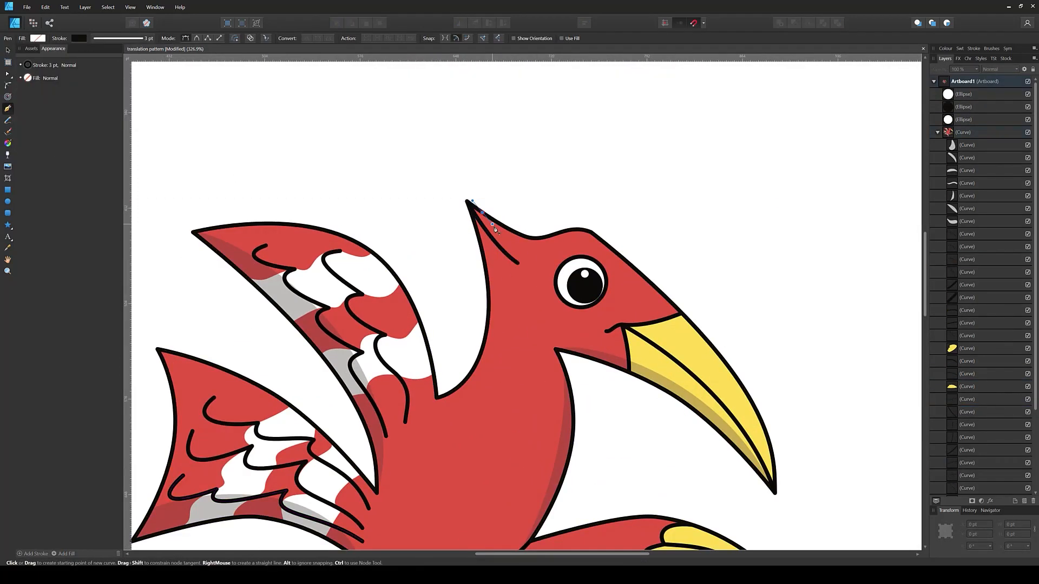
pyautogui.click(478, 209)
pyautogui.click(523, 259)
pyautogui.scroll(-3, 522, 260)
pyautogui.scroll(3, 541, 379)
# - Draw several curved black feather lines down the chest and belly
pyautogui.click(585, 287)
pyautogui.moveTo(551, 396); pyautogui.dragTo(522, 436)
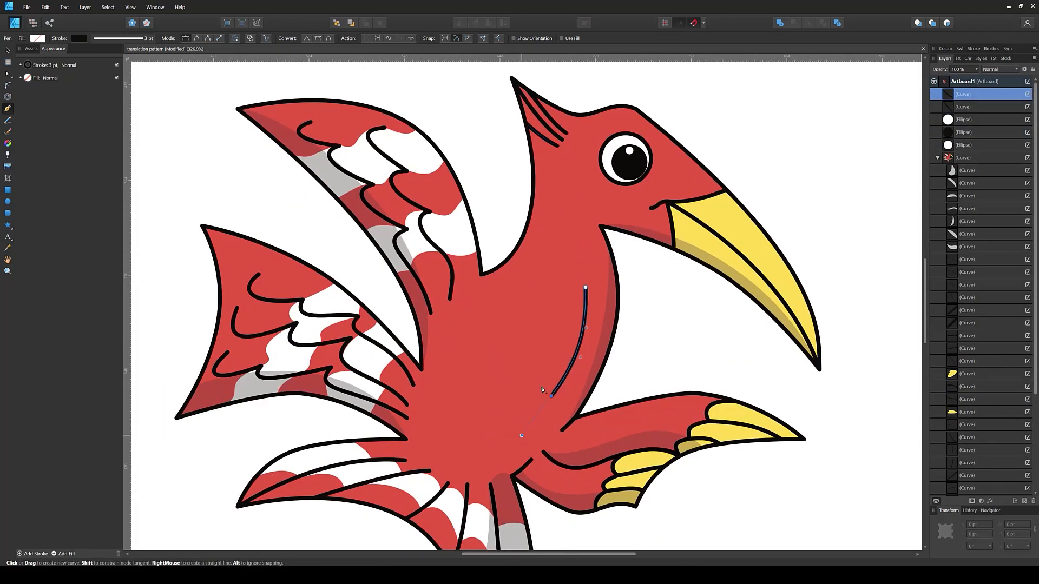
pyautogui.click(552, 306)
pyautogui.moveTo(519, 379); pyautogui.dragTo(497, 395)
pyautogui.click(597, 286)
pyautogui.click(549, 402)
pyautogui.press('a')
pyautogui.scroll(-7, 632, 350)
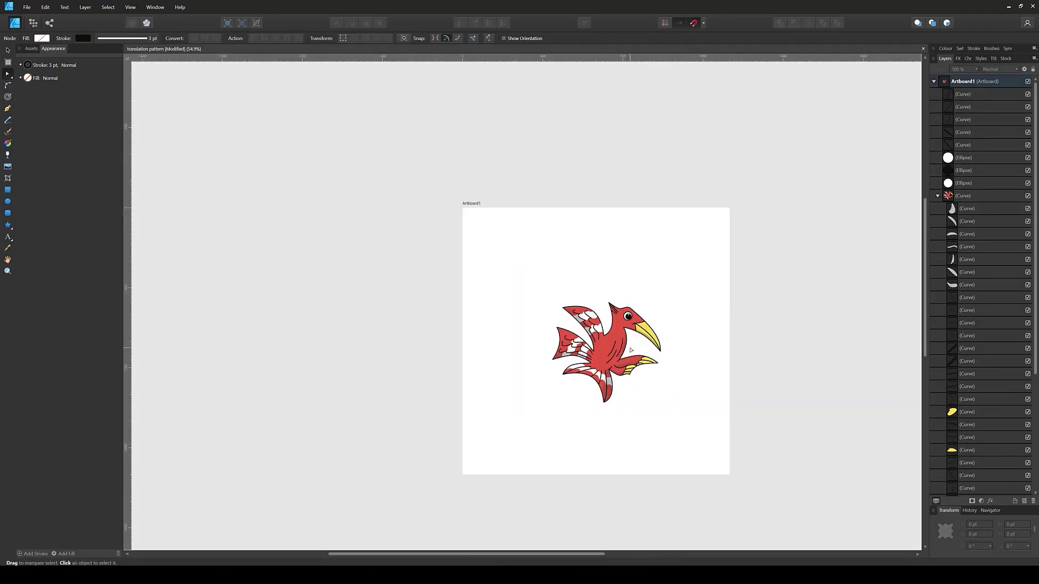
# - Draw a line from the upper wing's rear base that curls into the body
pyautogui.scroll(5, 631, 350)
pyautogui.press('p')
pyautogui.click(516, 247)
pyautogui.moveTo(497, 322); pyautogui.dragTo(469, 323)
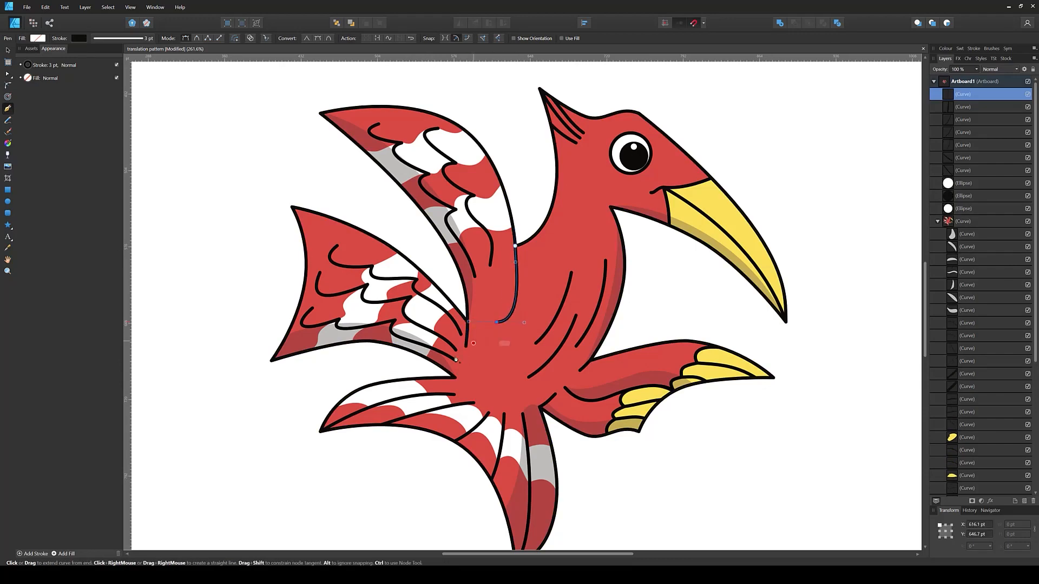
pyautogui.press('Escape')
pyautogui.press('a')
pyautogui.scroll(-5, 412, 419)
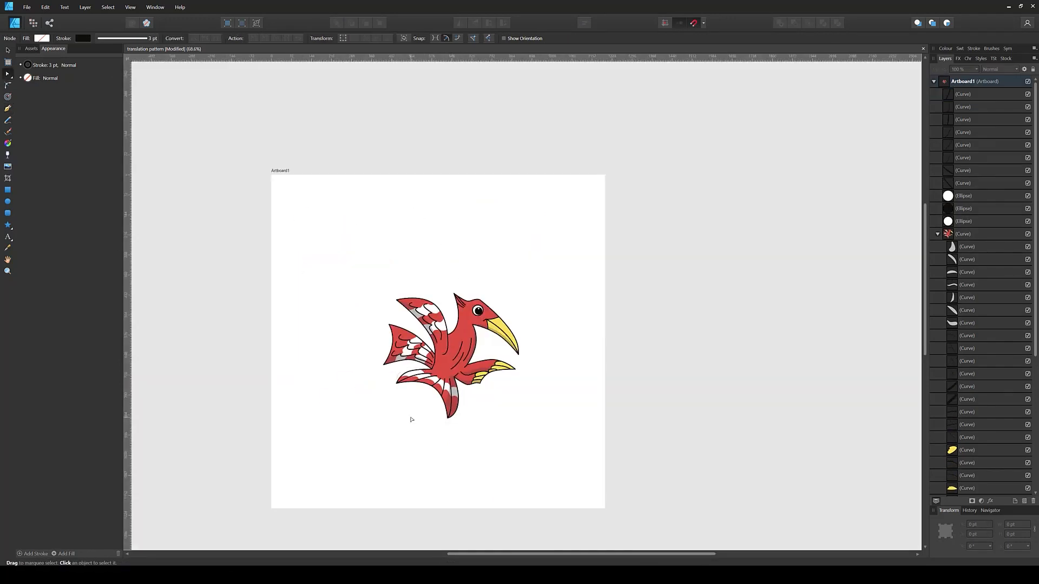
# - Adjust the nodes of the lines at the bases of both wings, and deselect
pyautogui.scroll(5, 435, 379)
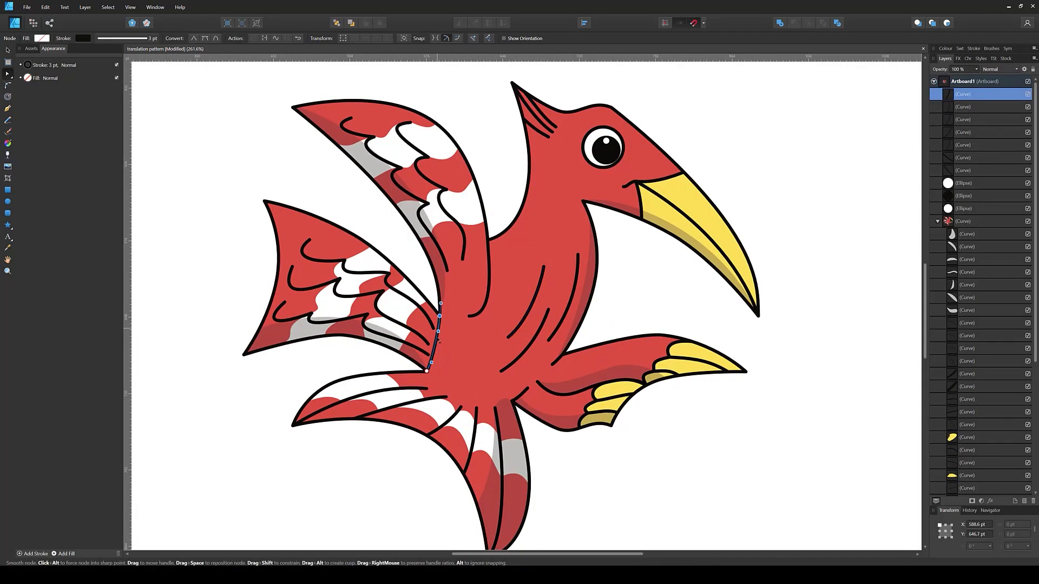
pyautogui.click(488, 258)
pyautogui.scroll(-5, 491, 261)
pyautogui.scroll(5, 532, 310)
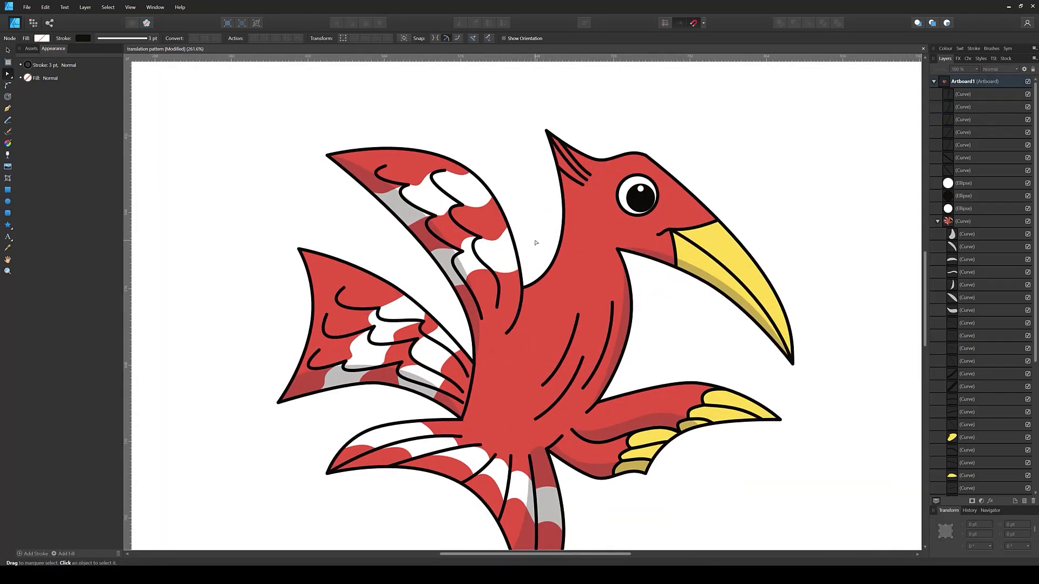
pyautogui.click(462, 420)
pyautogui.press('Escape')
pyautogui.scroll(-4, 511, 327)
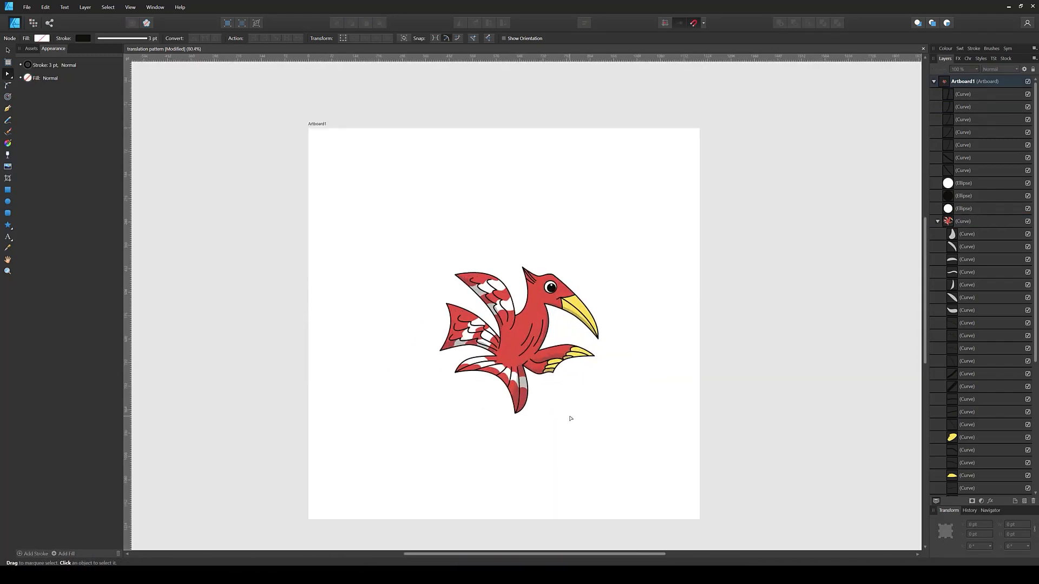
# - Nest the loose feather lines and the eye's ellipses inside the bird's body curve, and deselect
pyautogui.click(969, 170)
pyautogui.keyDown('shift'); pyautogui.click(968, 94); pyautogui.keyUp('shift')
pyautogui.moveTo(969, 94); pyautogui.dragTo(968, 317)
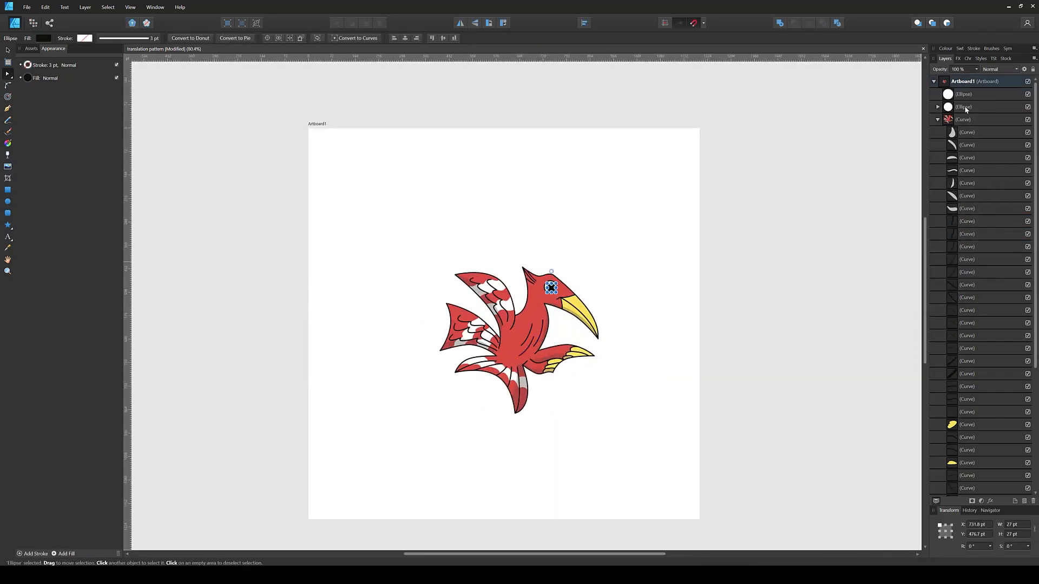
pyautogui.click(968, 95)
pyautogui.keyDown('shift'); pyautogui.click(969, 121); pyautogui.keyUp('shift')
pyautogui.moveTo(970, 122); pyautogui.dragTo(963, 133)
pyautogui.click(591, 439)
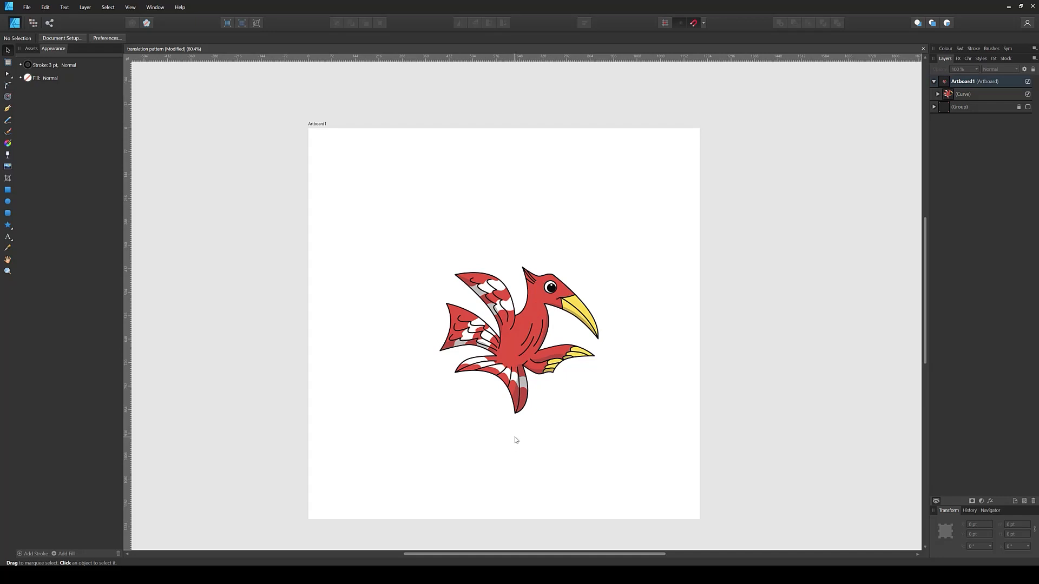
pyautogui.scroll(2, 514, 380)
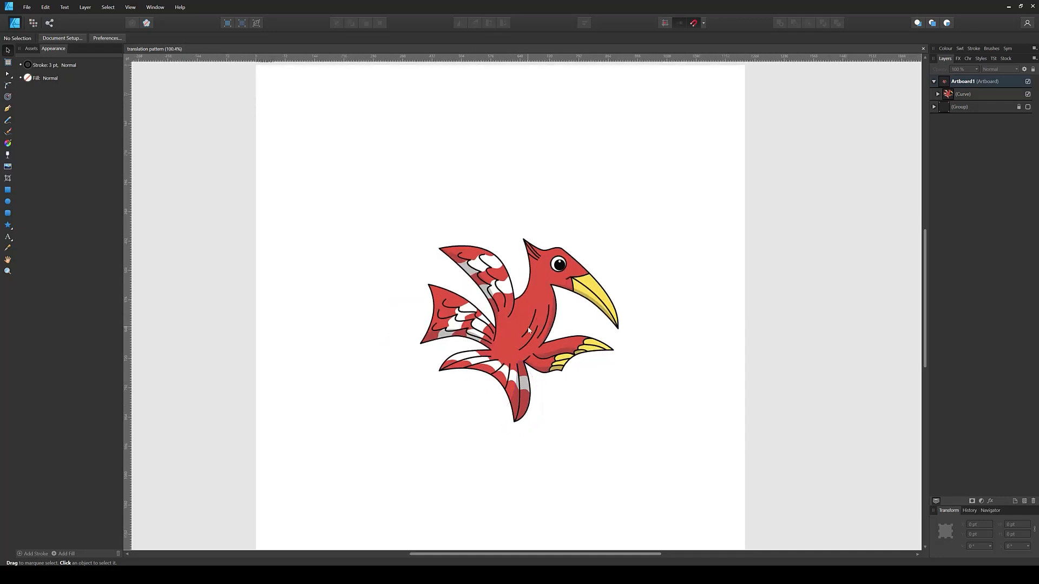
pyautogui.scroll(-2, 529, 330)
pyautogui.scroll(2, 433, 343)
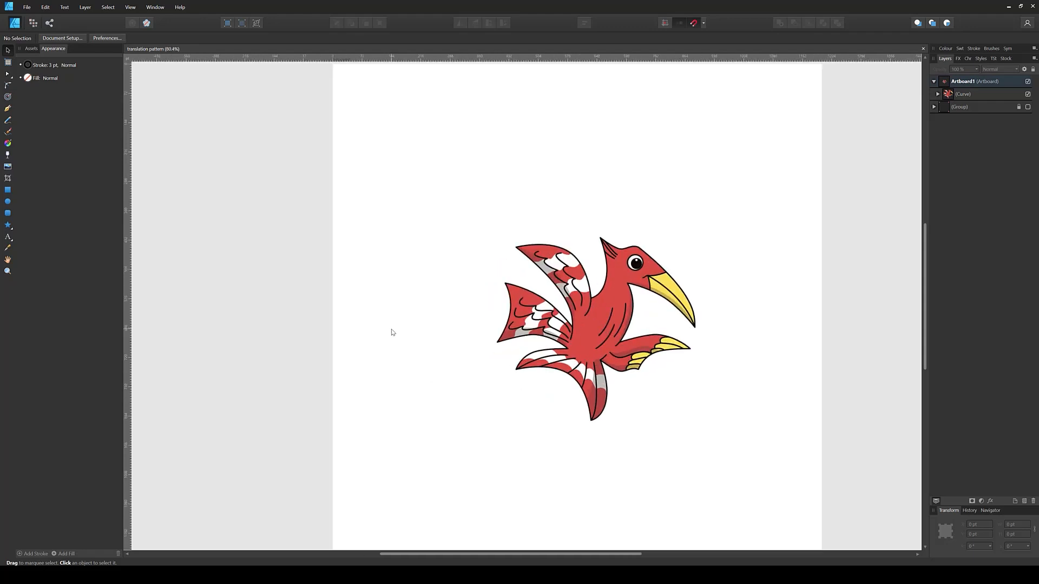
pyautogui.scroll(-2, 393, 332)
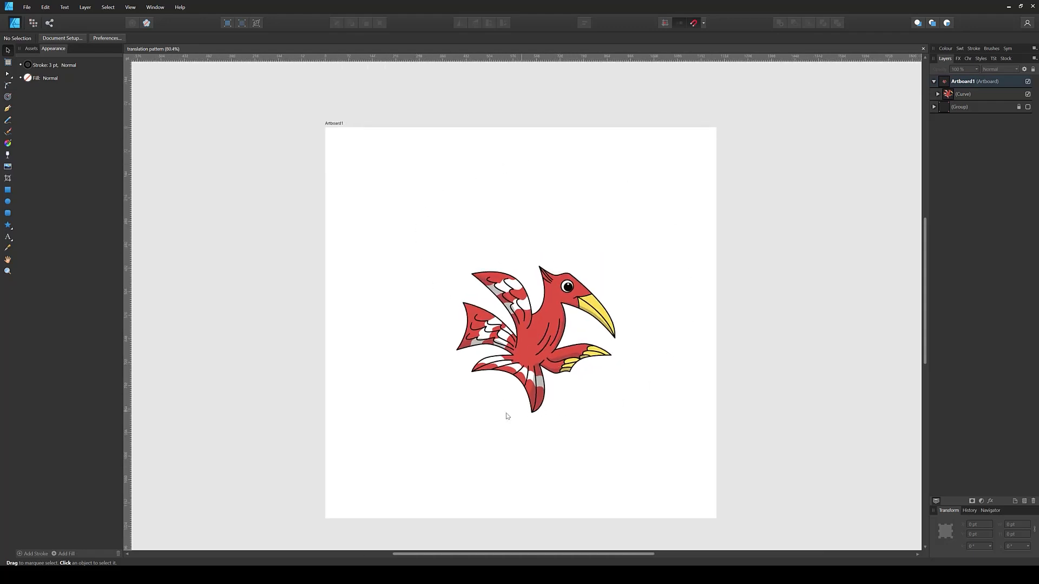
# - Try to duplicate the bird and place the copy beside the original, undo both changes, and deselect
pyautogui.click(543, 339)
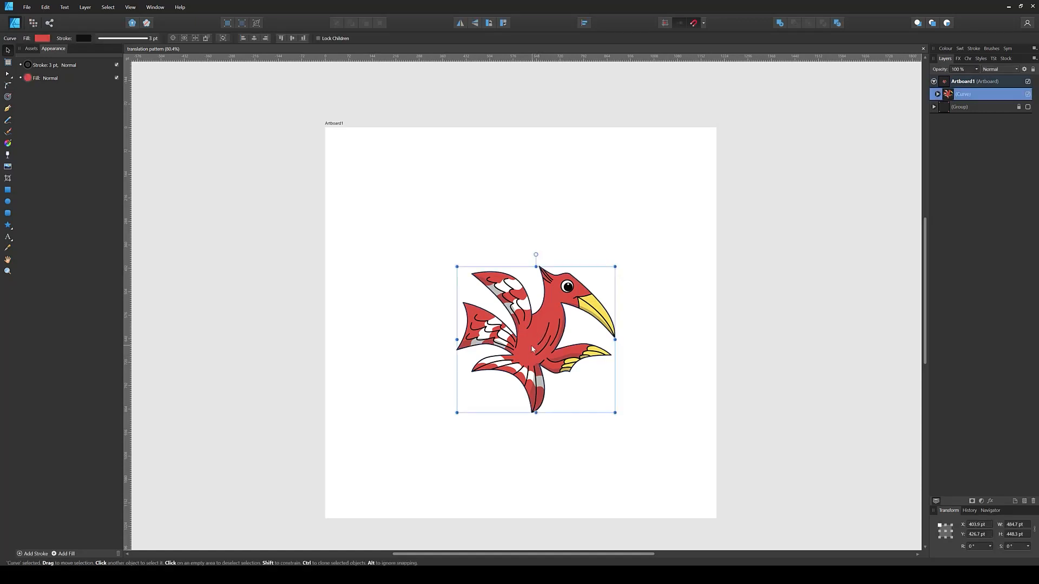
pyautogui.hotkey('ctrl', 'j')
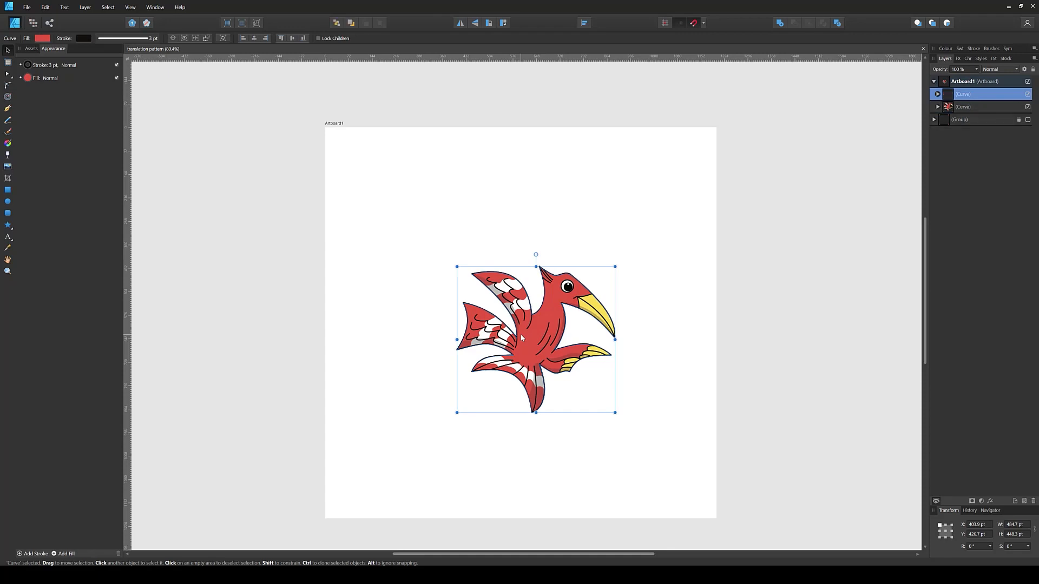
pyautogui.moveTo(522, 339); pyautogui.dragTo(614, 349)
pyautogui.hotkey('ctrl', 'z')
pyautogui.hotkey('ctrl', 'z')
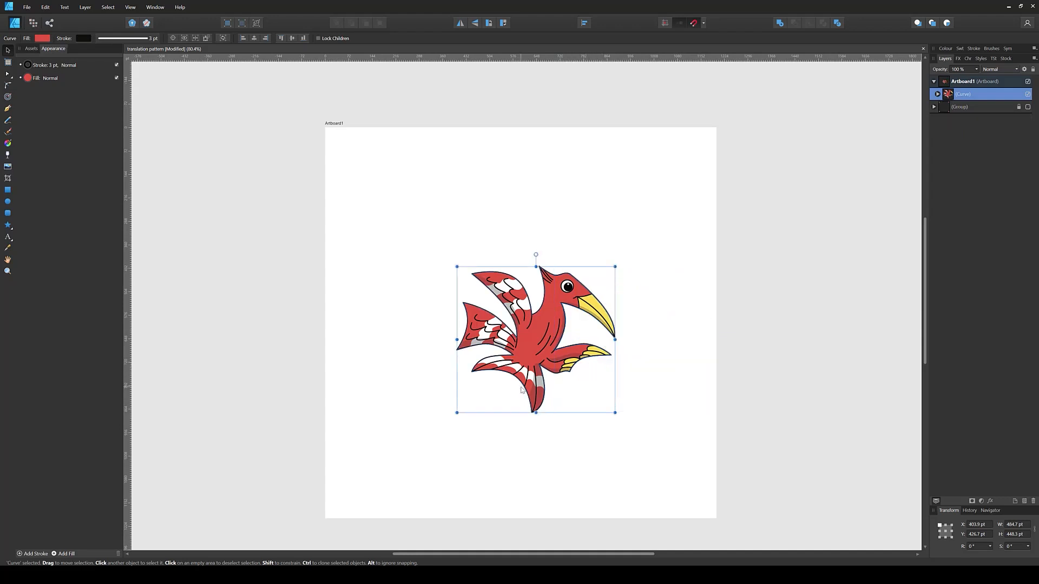
pyautogui.click(388, 342)
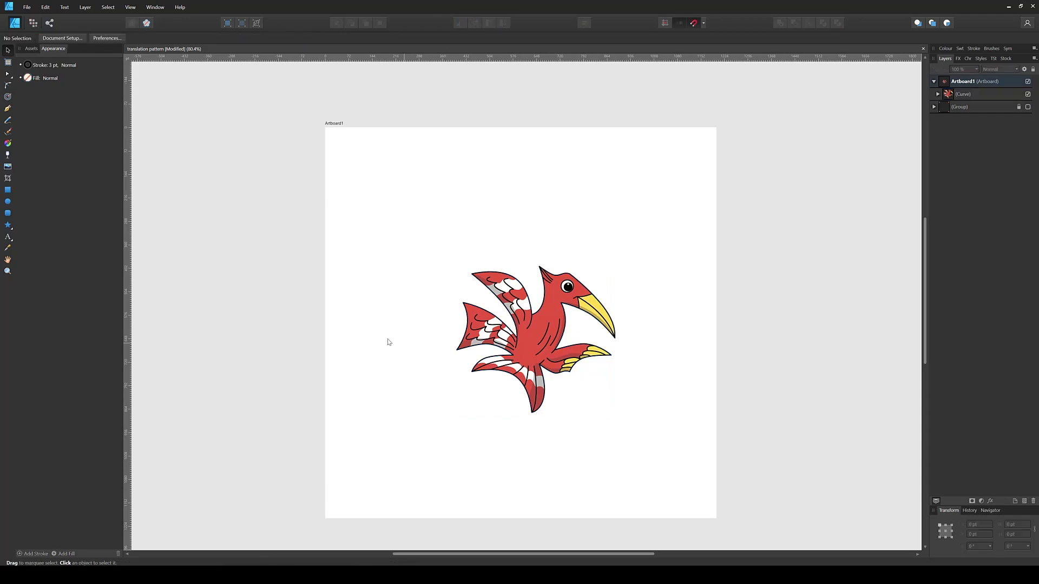
# - Draw an unfilled rectangle near the bird and set its width and height to 300 pt
pyautogui.click(8, 191)
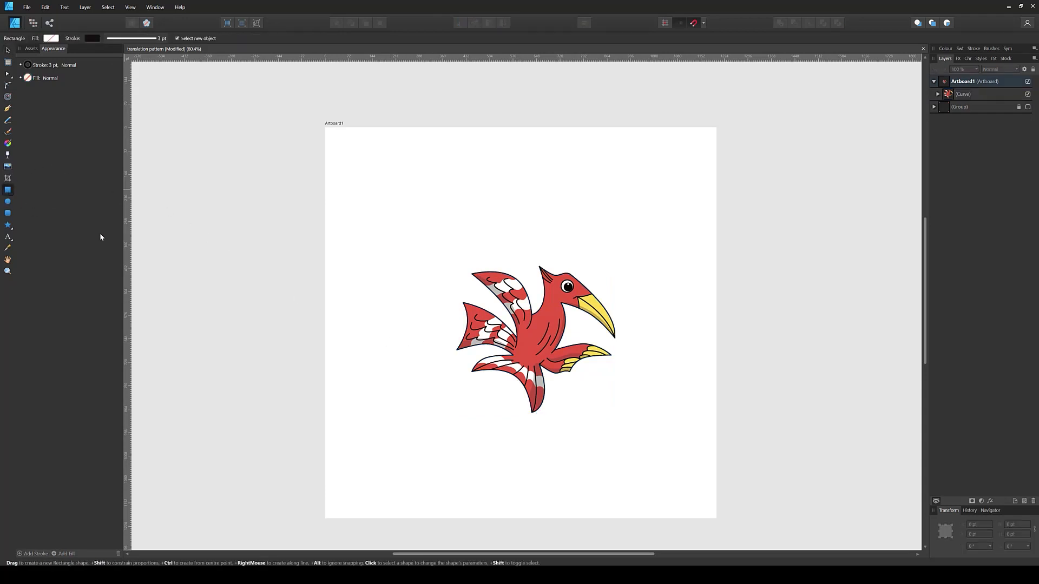
pyautogui.moveTo(379, 208); pyautogui.dragTo(459, 288)
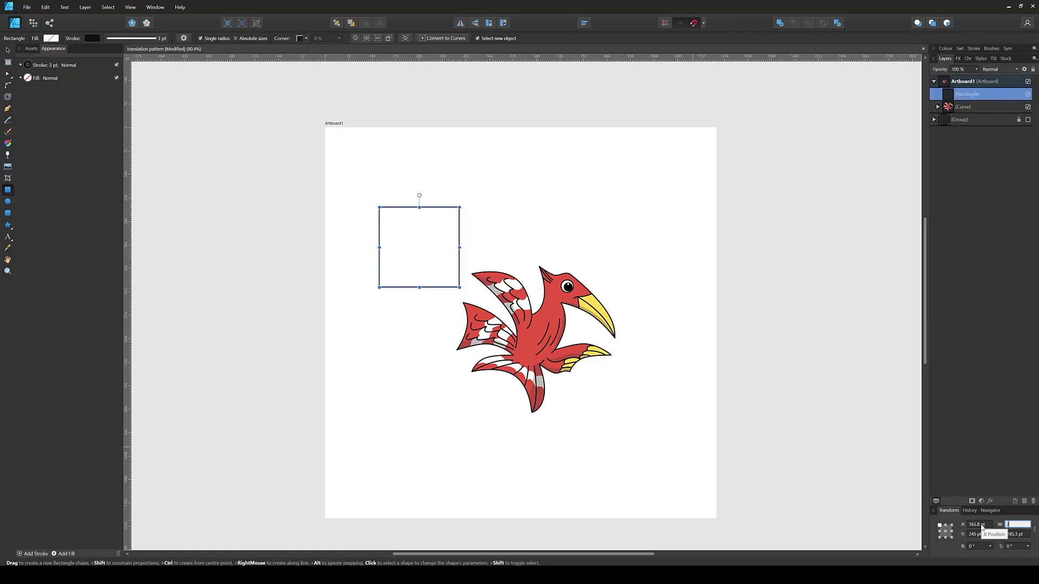
pyautogui.press('Return')
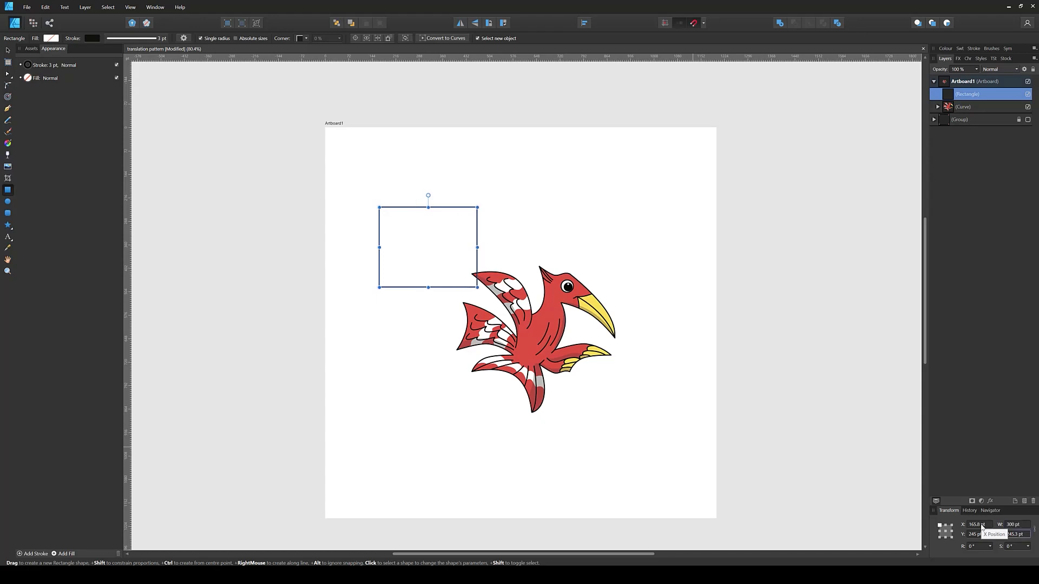
pyautogui.write('300')
pyautogui.press('Return')
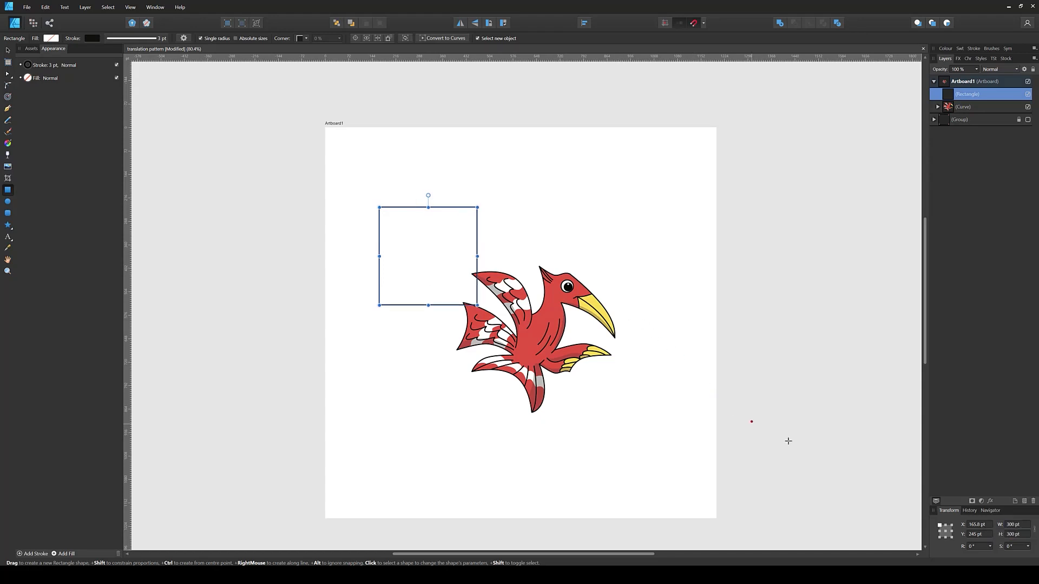
# - Centre the 300 pt square horizontally and vertically on the artboard, and deselect it
pyautogui.press('v')
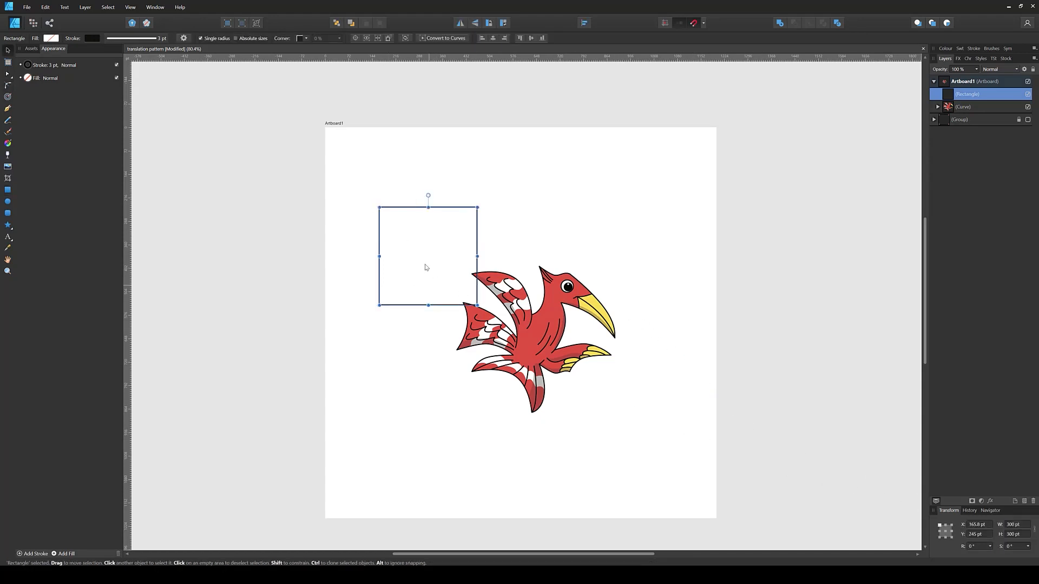
pyautogui.click(493, 38)
pyautogui.click(531, 38)
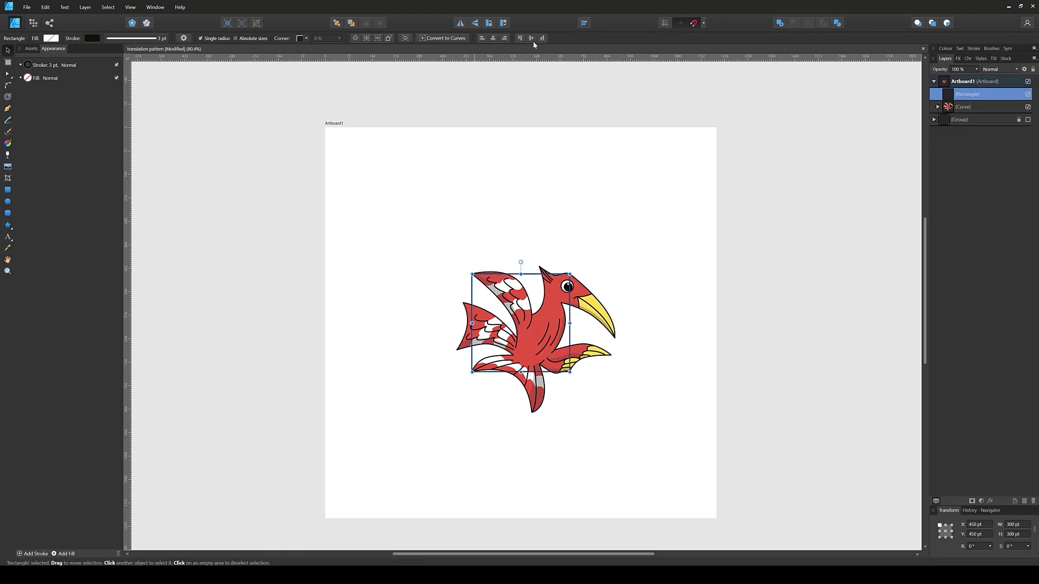
pyautogui.click(591, 262)
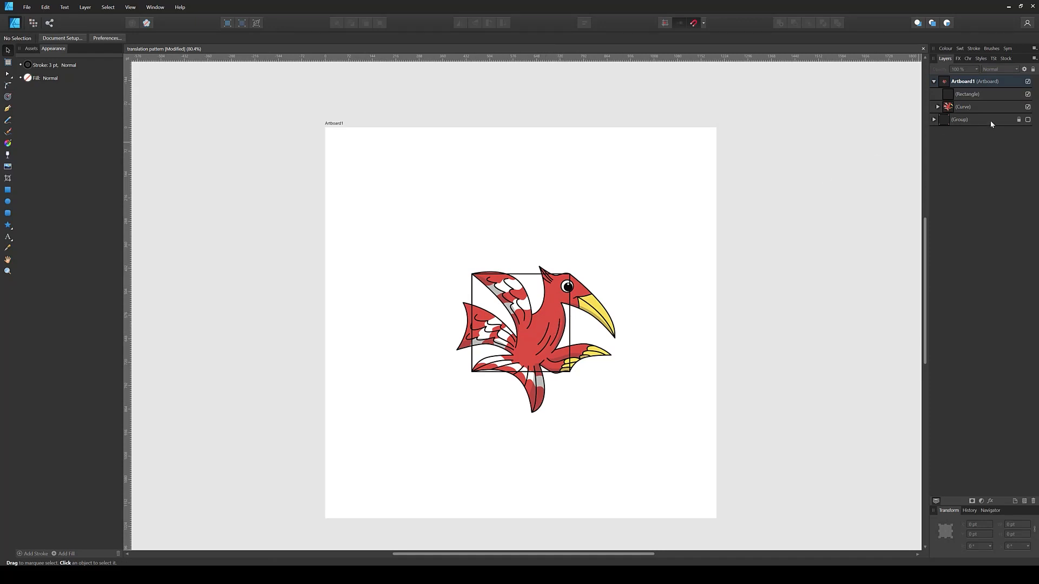
# - Check the square against the locked group's corner circles with the bird temporarily hidden, and restore both layers' visibility
pyautogui.click(1027, 106)
pyautogui.click(1028, 119)
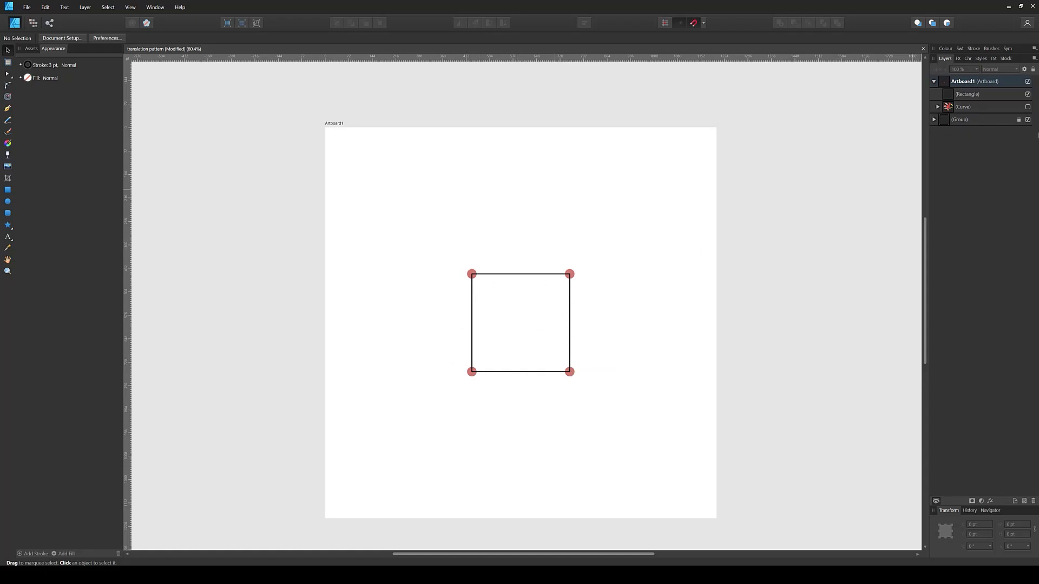
pyautogui.click(1028, 119)
pyautogui.click(1028, 107)
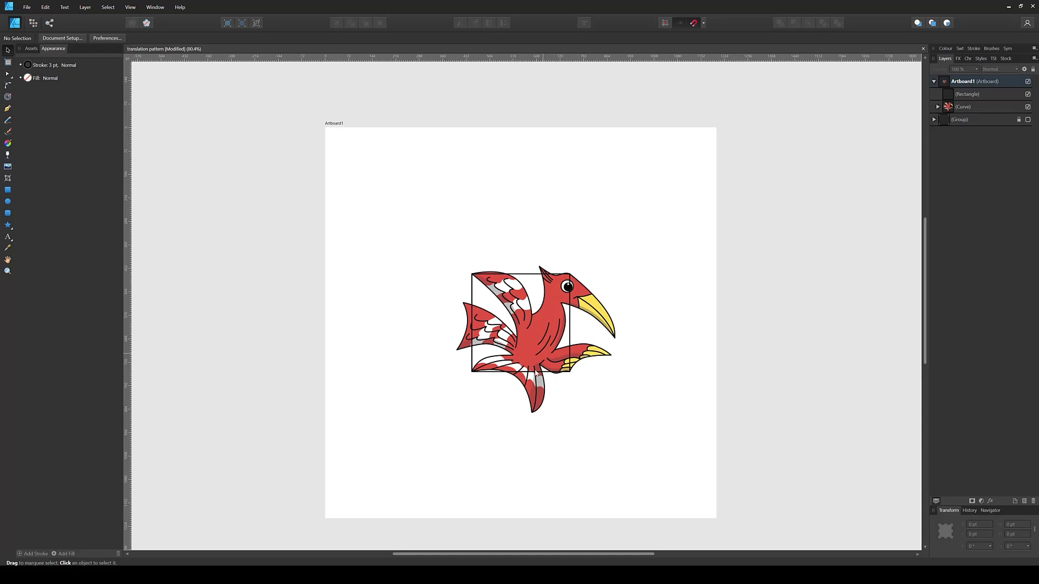
# - Turn the bird's curve into a symbol and nest it inside the square so it is clipped
pyautogui.scroll(2, 516, 357)
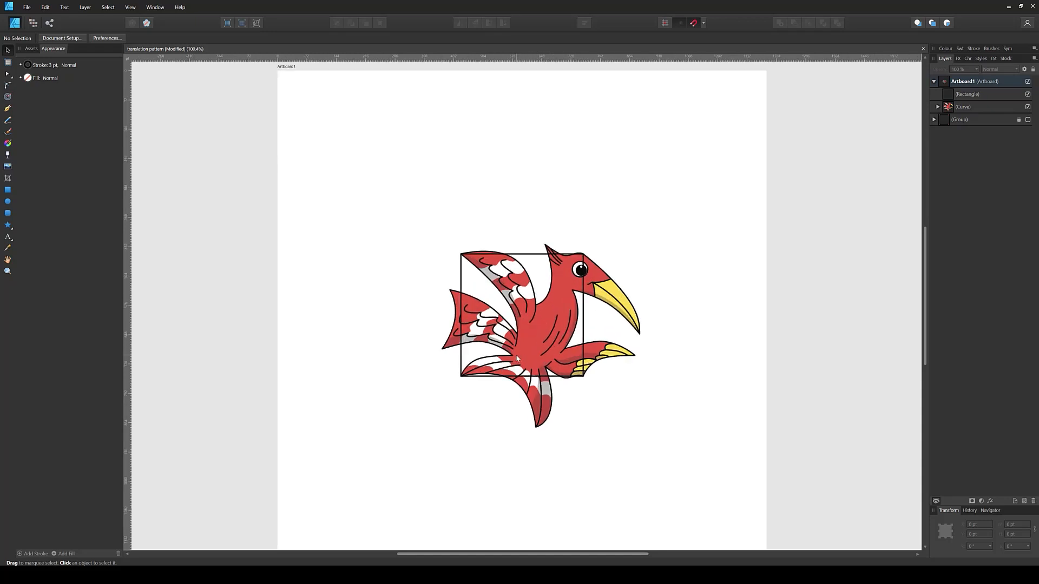
pyautogui.click(948, 112)
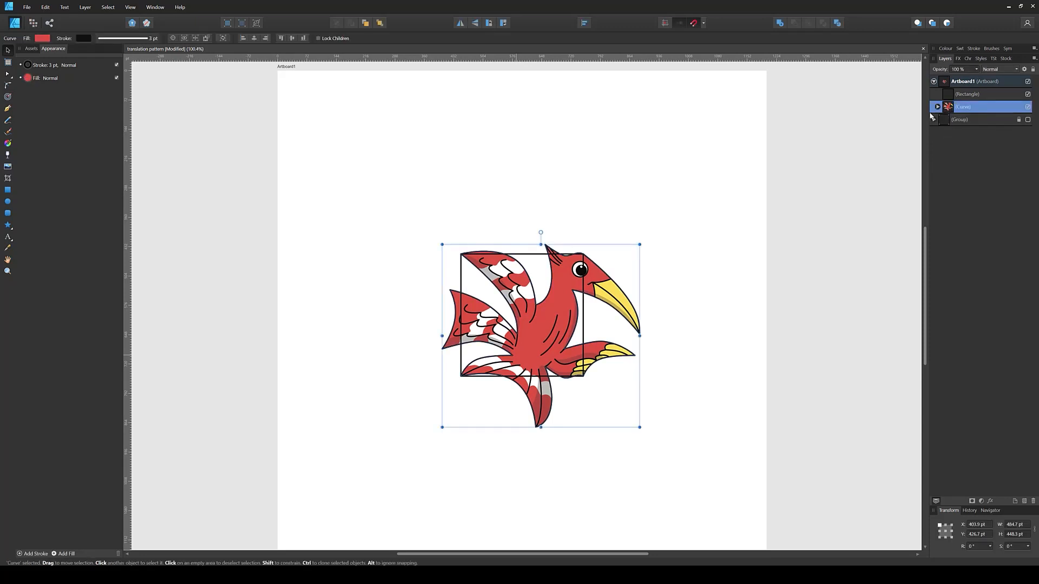
pyautogui.click(1007, 49)
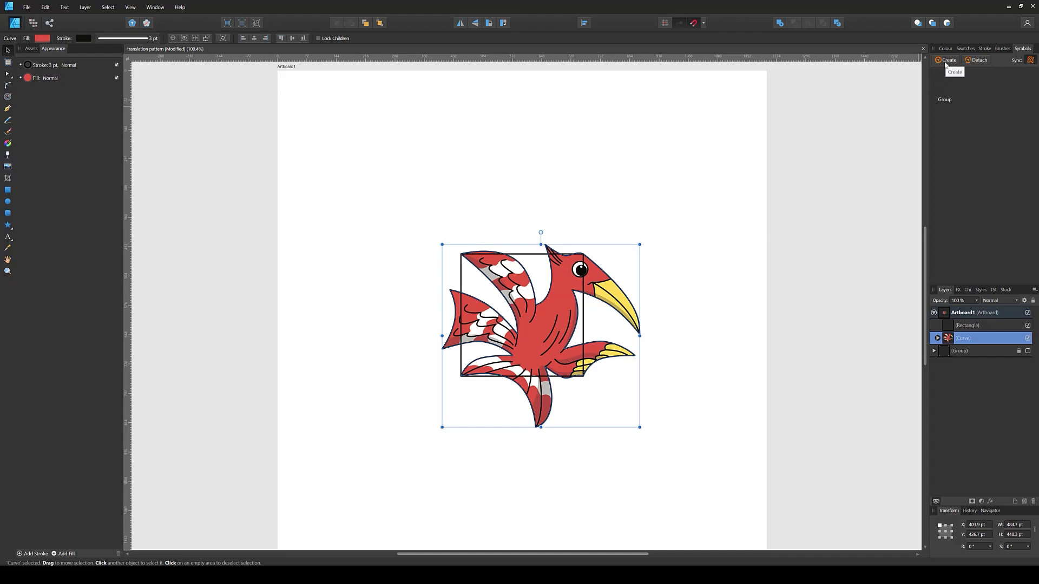
pyautogui.click(946, 60)
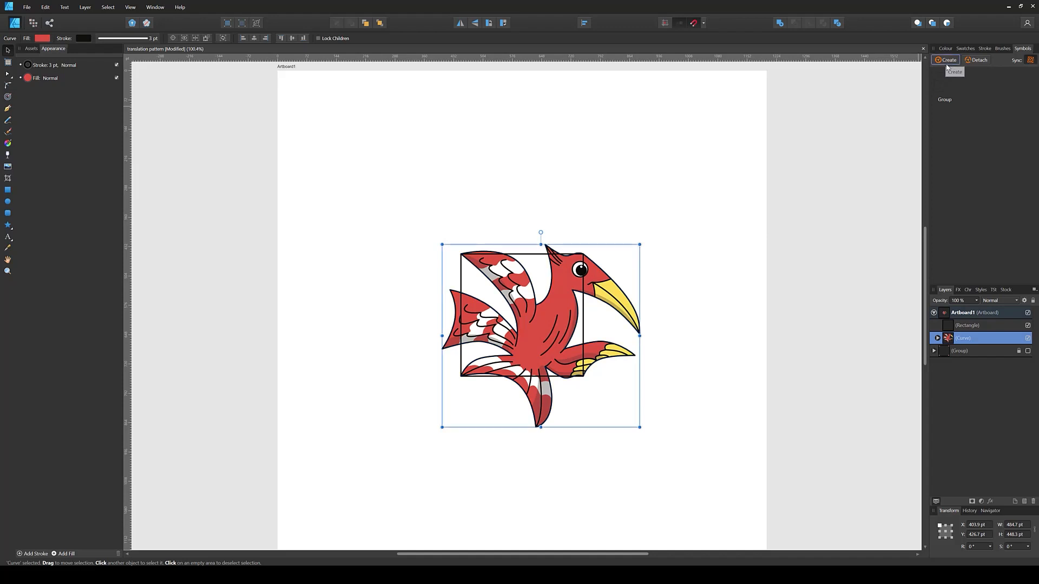
pyautogui.click(1024, 49)
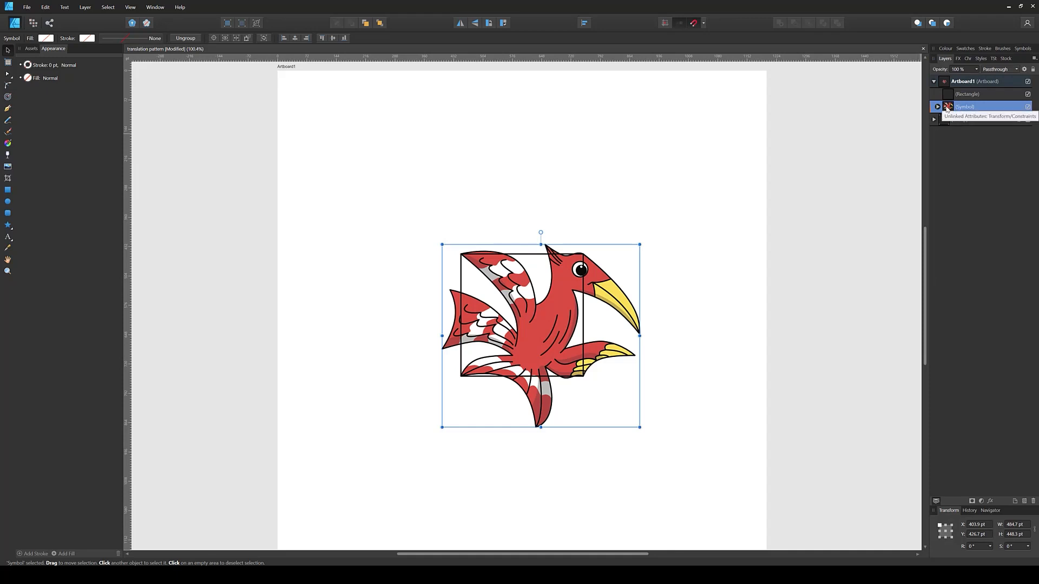
pyautogui.moveTo(954, 99); pyautogui.dragTo(951, 97)
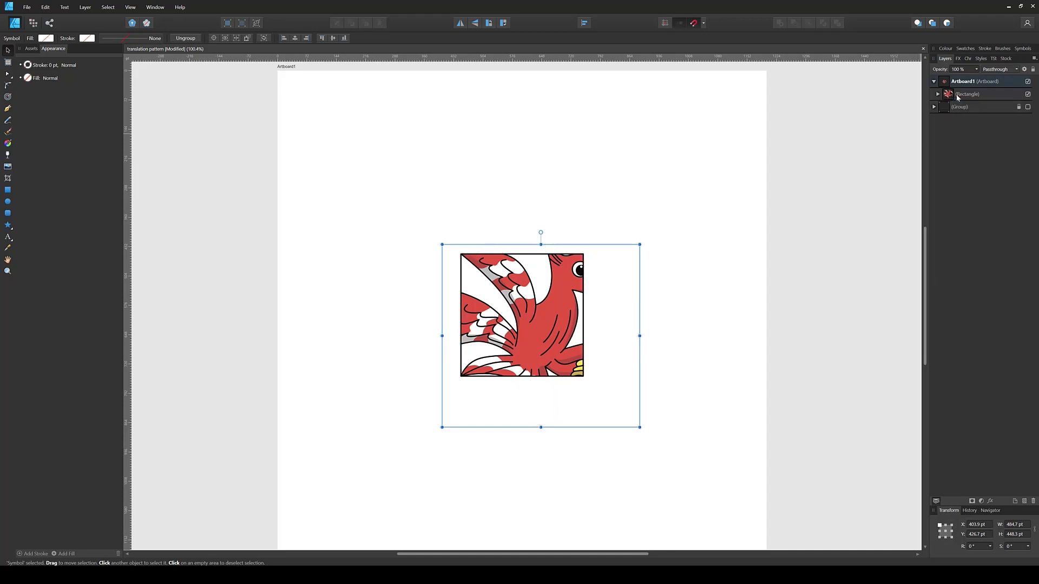
# - Duplicate the clipped square, snap the copy flush against the original's right edge at X 750 pt, and deselect
pyautogui.click(951, 96)
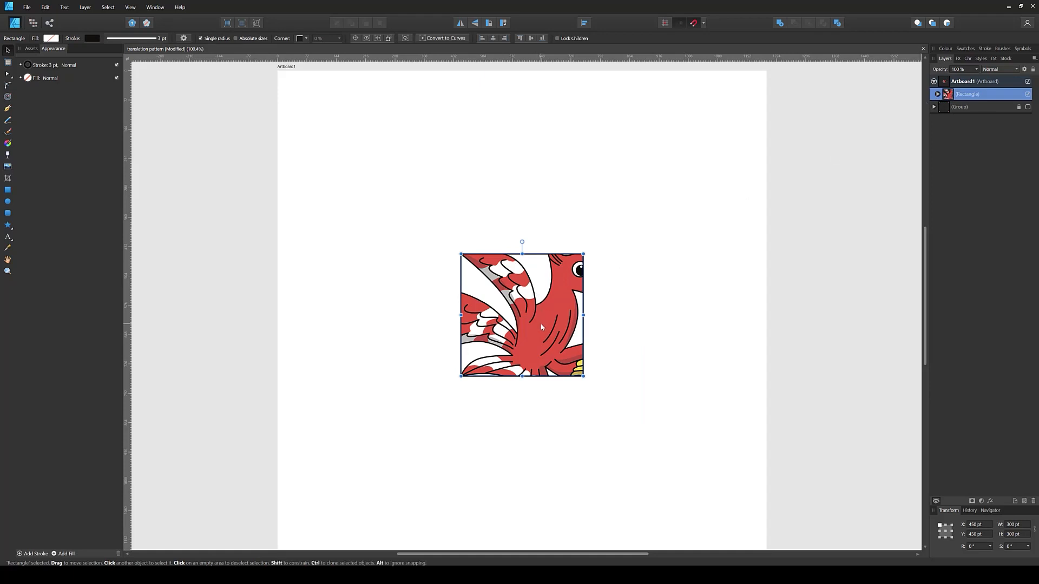
pyautogui.hotkey('ctrl', 'j')
pyautogui.moveTo(541, 323); pyautogui.dragTo(633, 321)
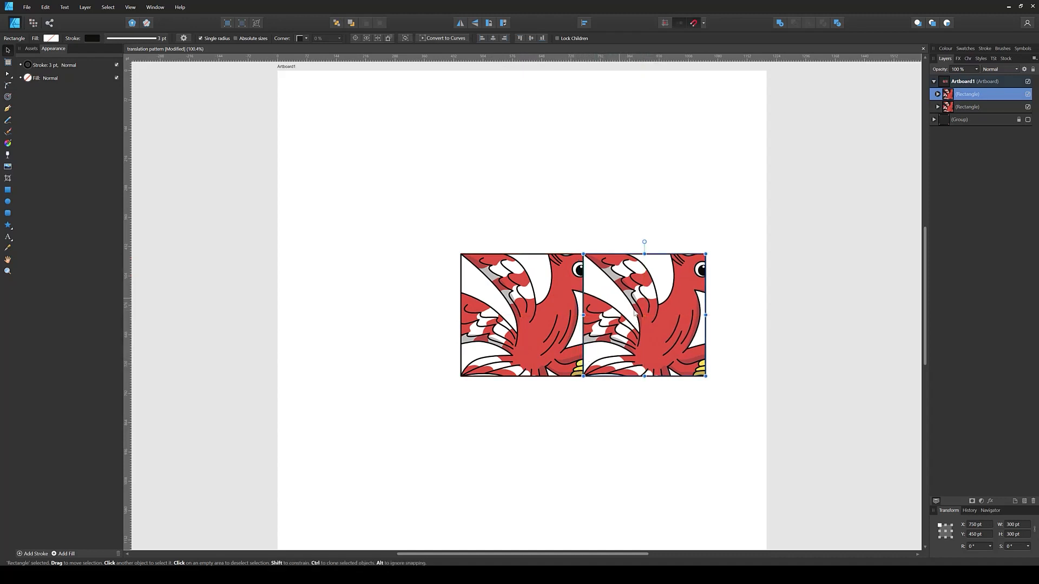
pyautogui.hotkey('ctrl', 'd')
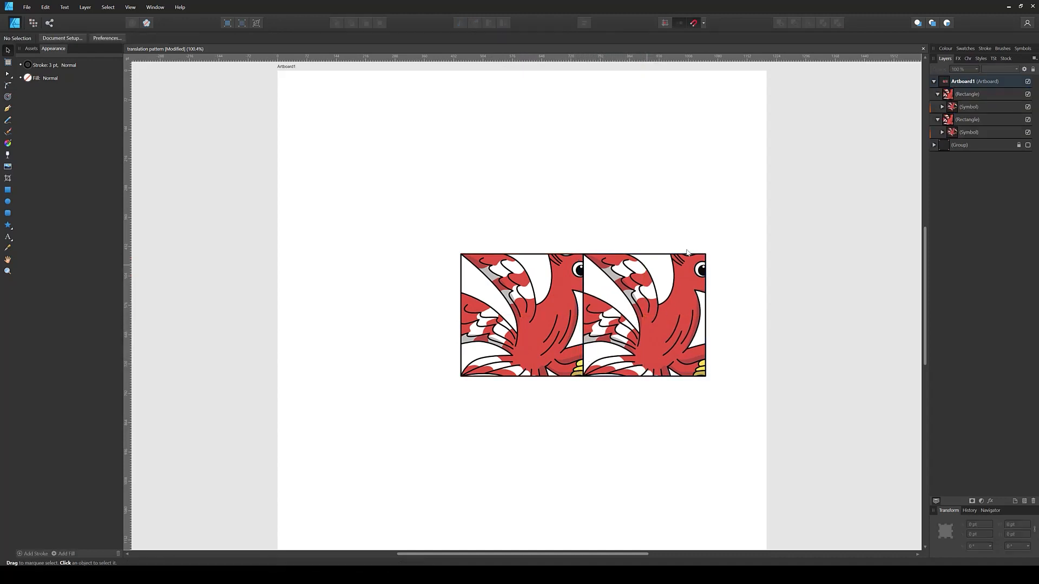
# - Release the bird symbols from both squares so each sits directly above its square in the artboard, and deselect
pyautogui.click(946, 138)
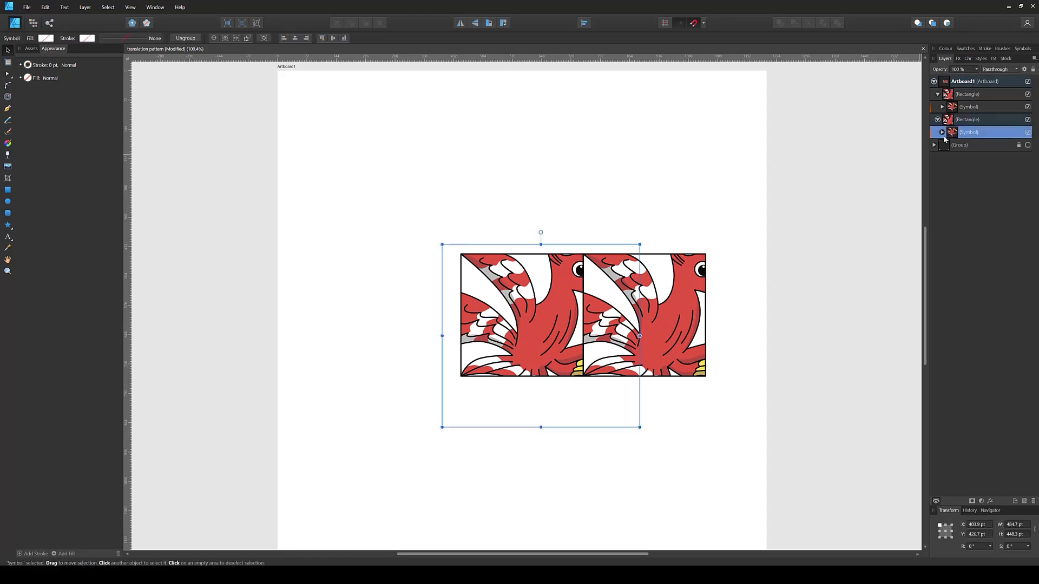
pyautogui.moveTo(955, 137); pyautogui.dragTo(946, 92)
pyautogui.click(835, 187)
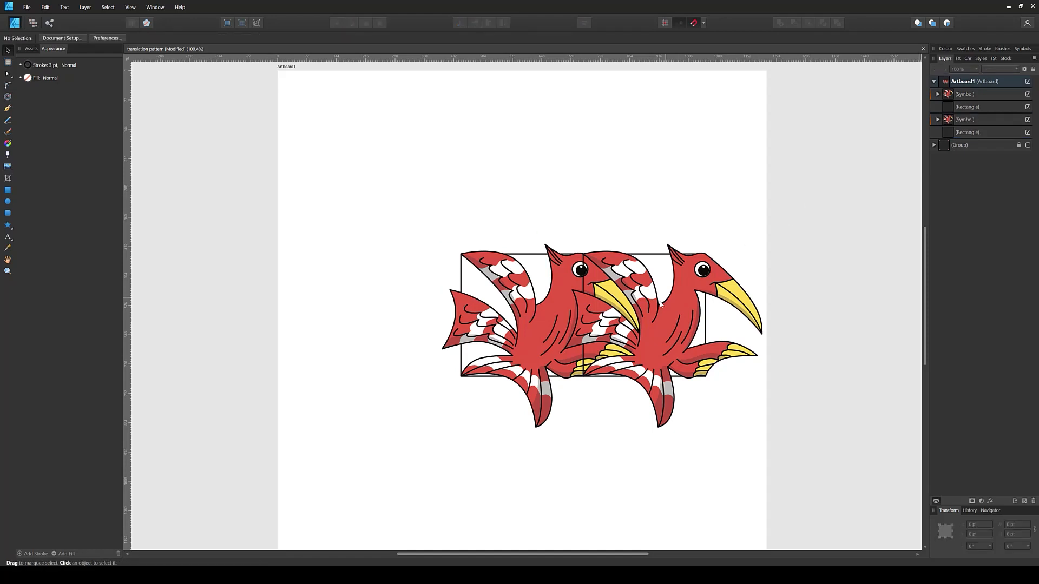
# - Detach the bird on the right from its symbol
pyautogui.click(950, 95)
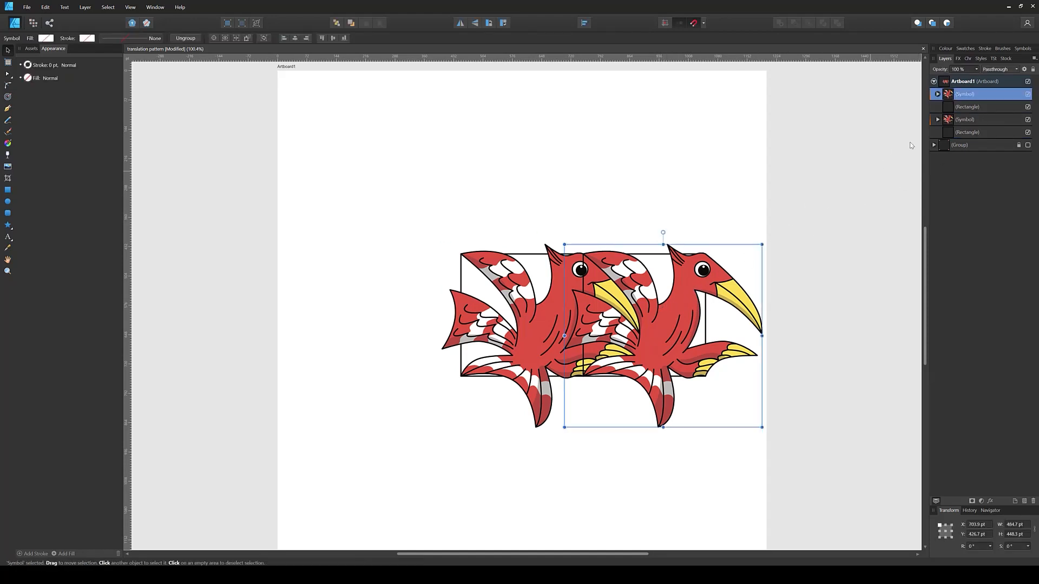
pyautogui.click(1024, 48)
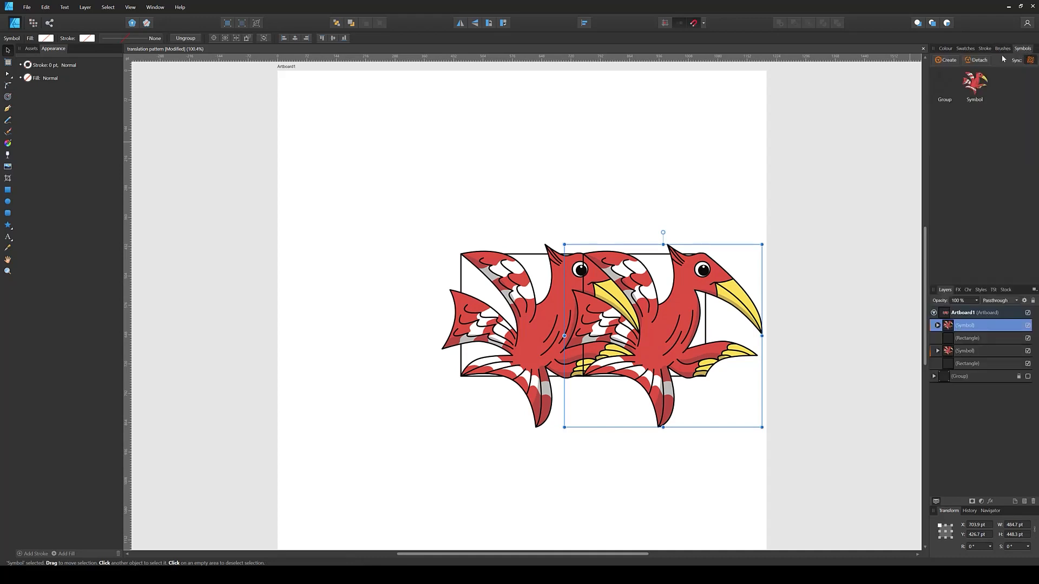
pyautogui.click(977, 60)
pyautogui.click(1028, 49)
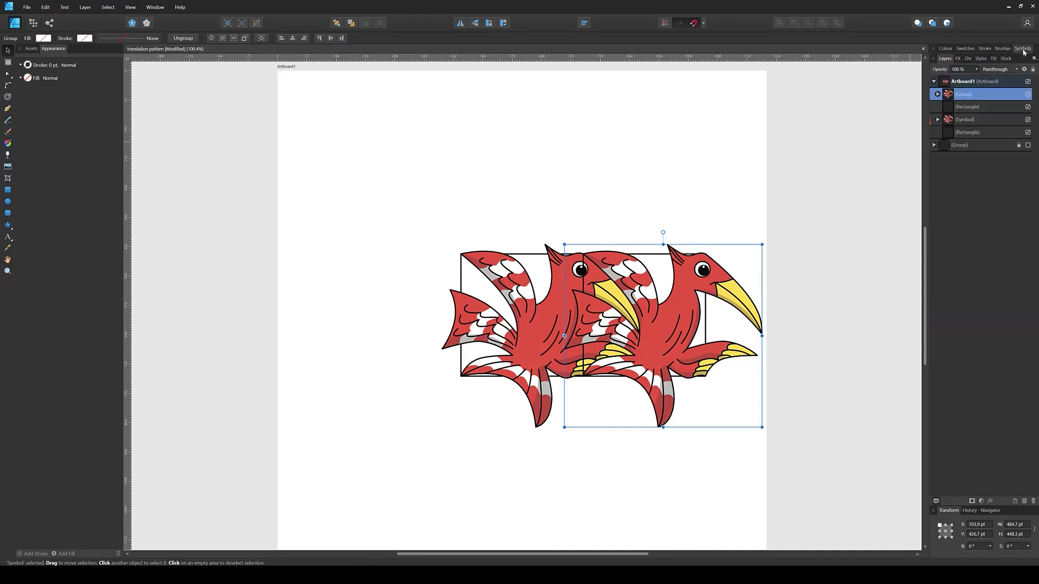
# - Recolour the detached bird's main body curve light blue by setting its fill hue to 183
pyautogui.click(938, 94)
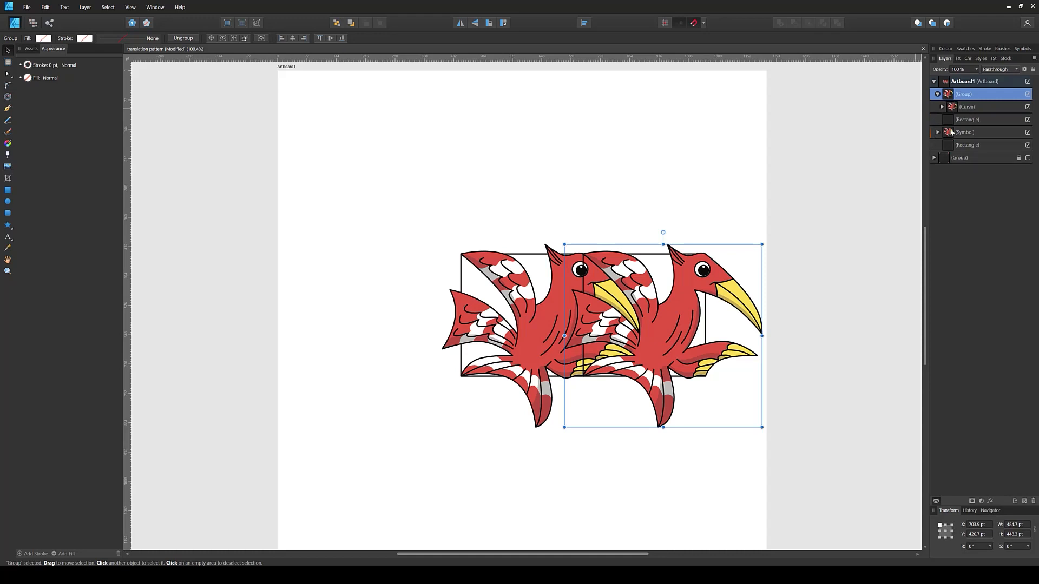
pyautogui.click(942, 107)
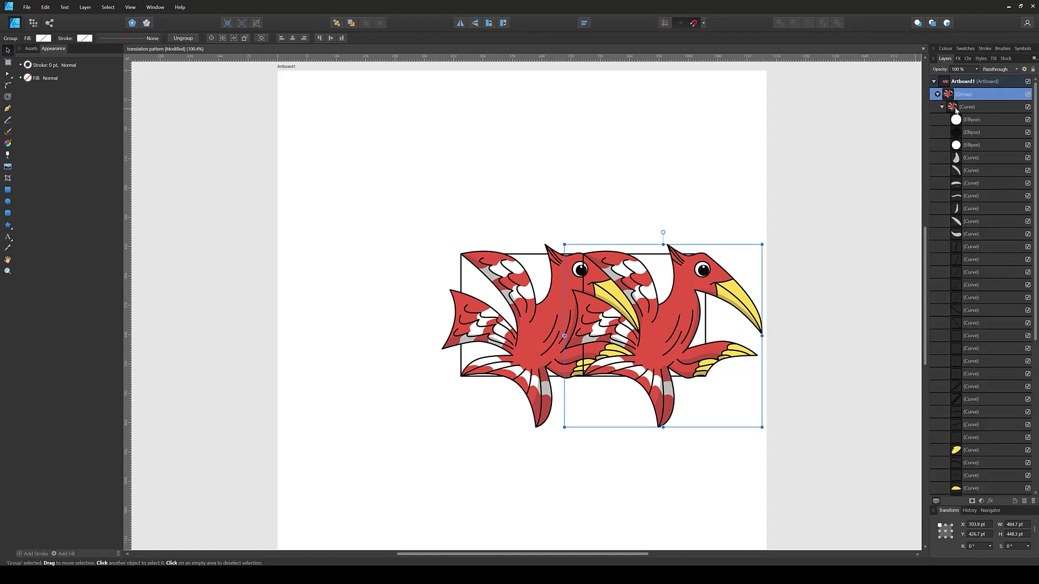
pyautogui.click(956, 110)
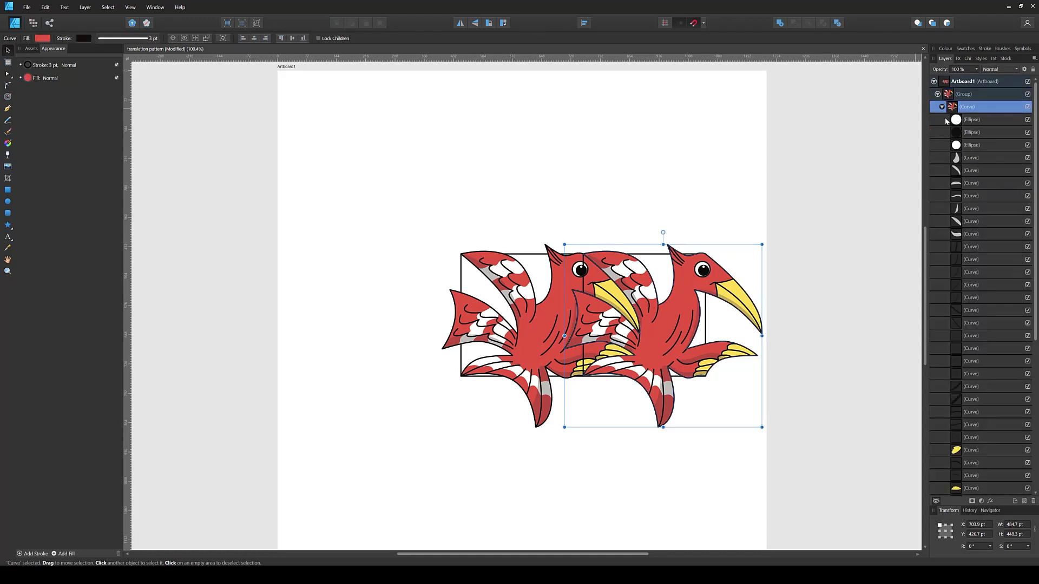
pyautogui.click(42, 38)
pyautogui.moveTo(69, 79)
pyautogui.mouseDown()
pyautogui.moveTo(99, 88)
pyautogui.moveTo(67, 83)
pyautogui.mouseUp()
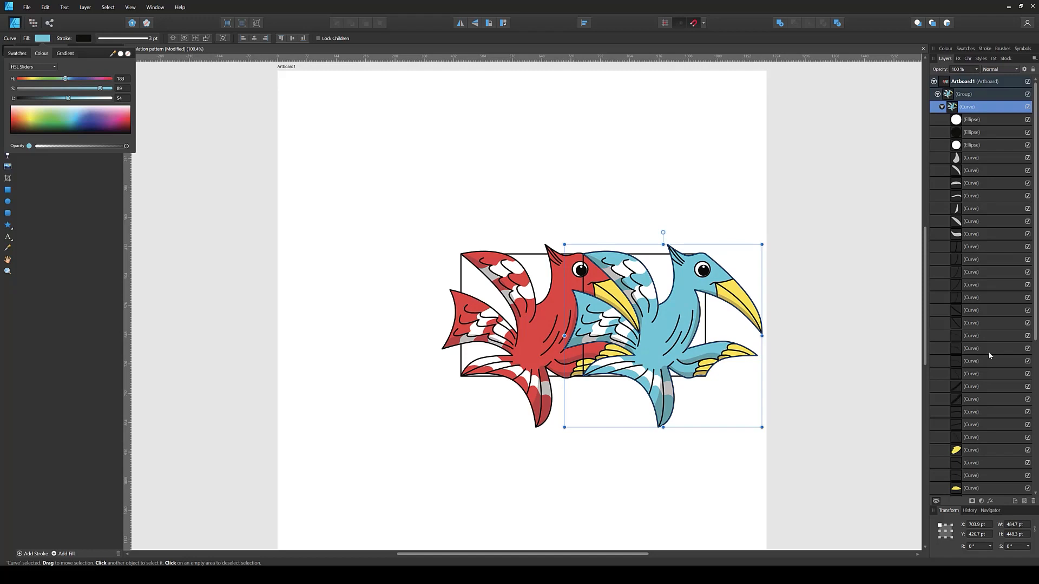
# - Collapse the blue bird's layers and create a new symbol from its group
pyautogui.click(942, 108)
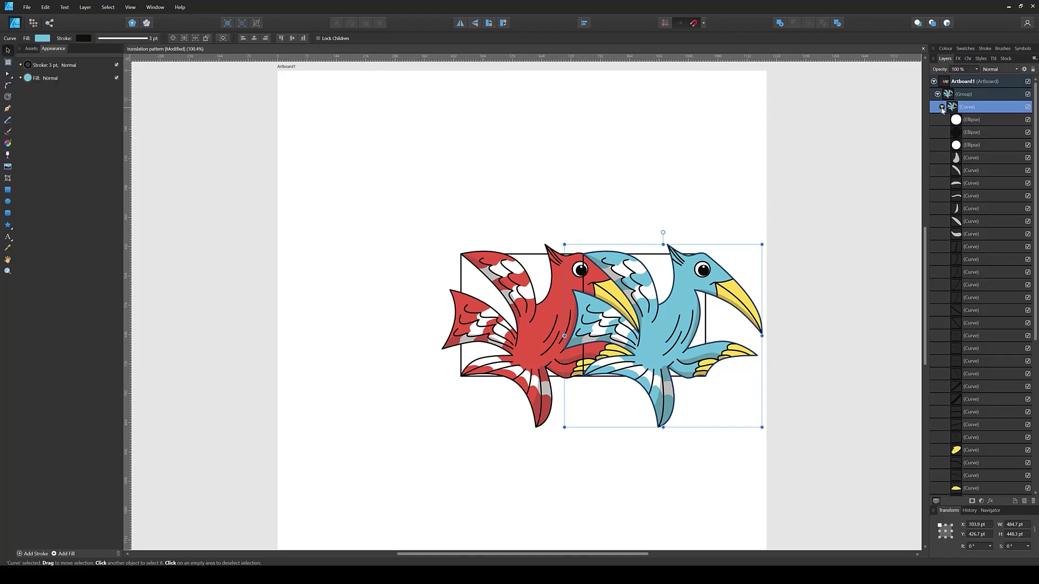
pyautogui.click(942, 109)
pyautogui.click(938, 94)
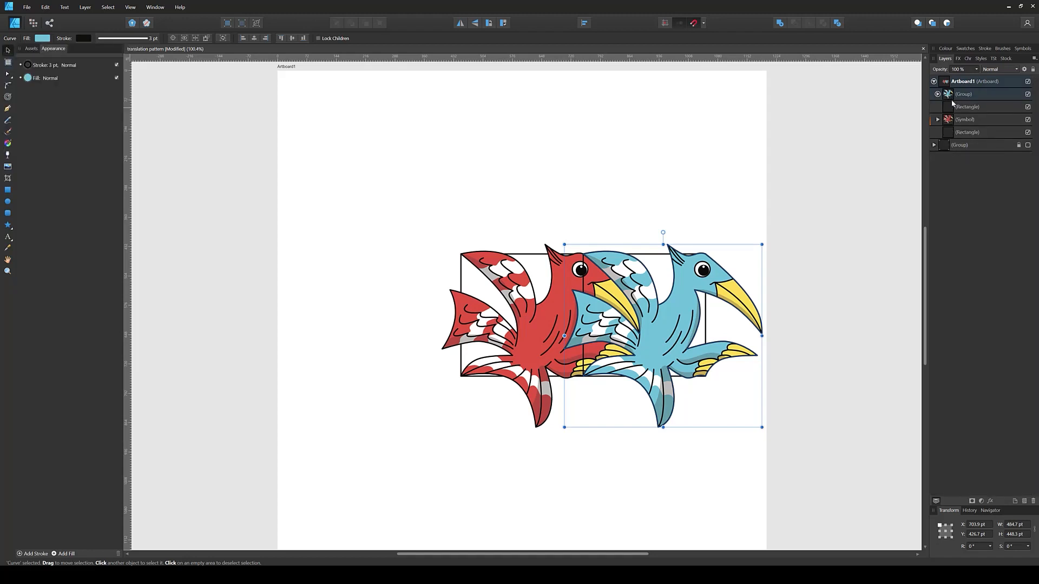
pyautogui.click(942, 99)
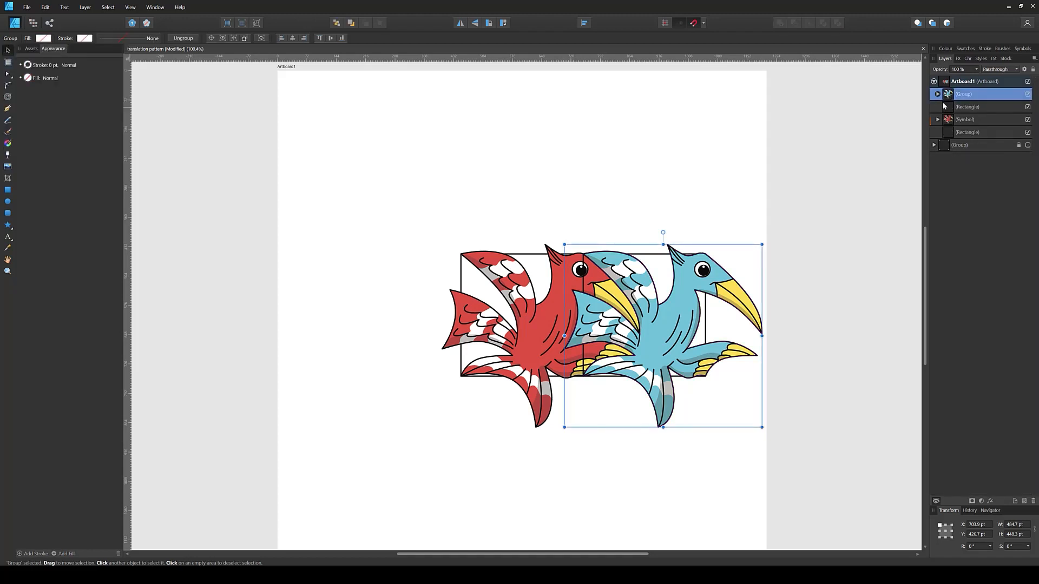
pyautogui.click(1022, 51)
pyautogui.click(954, 64)
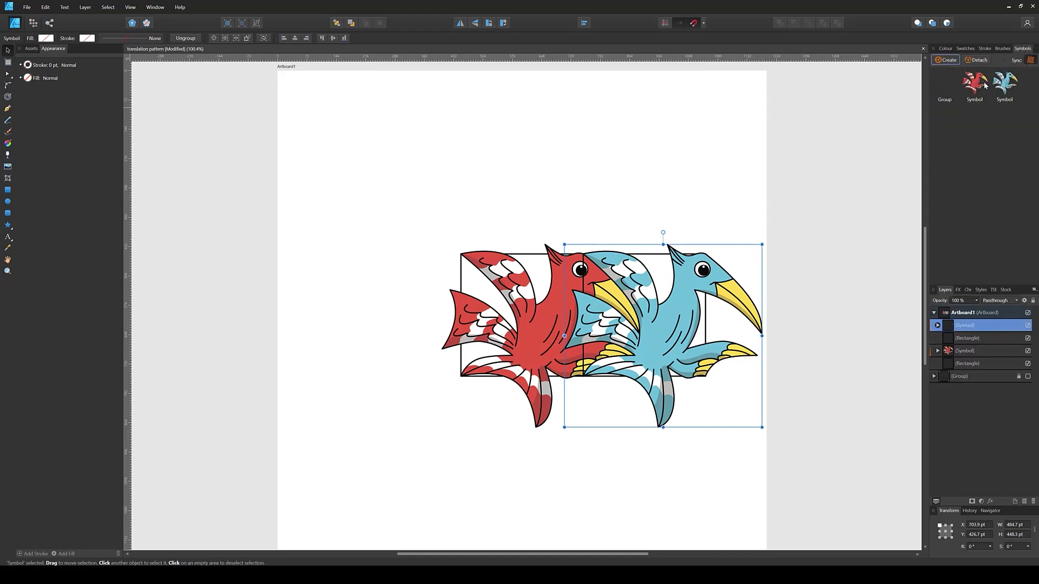
pyautogui.click(1031, 50)
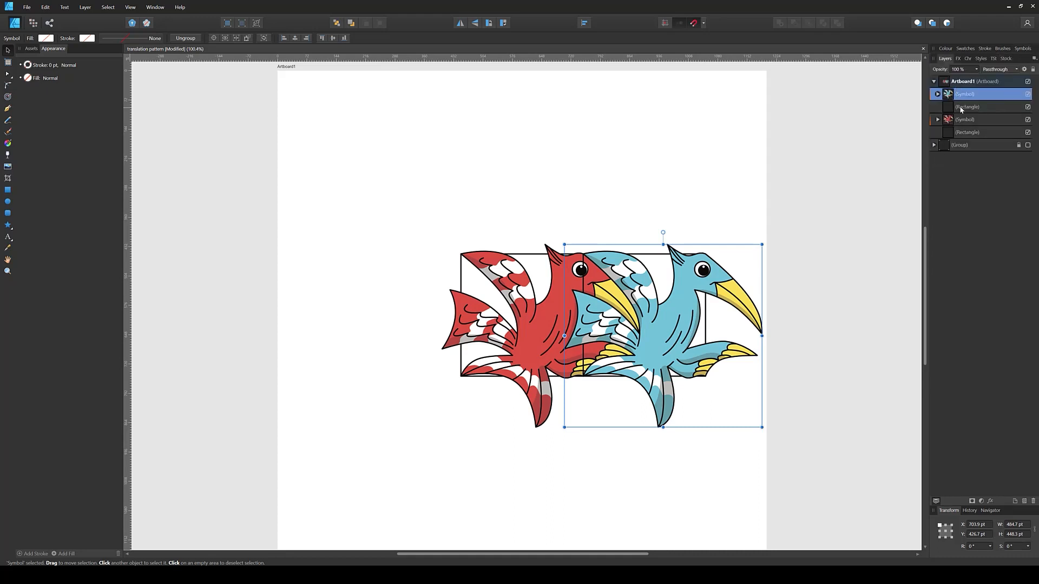
# - Nest the blue and red bird symbols back inside their respective squares, and collapse both squares' layers
pyautogui.moveTo(948, 98); pyautogui.dragTo(955, 113)
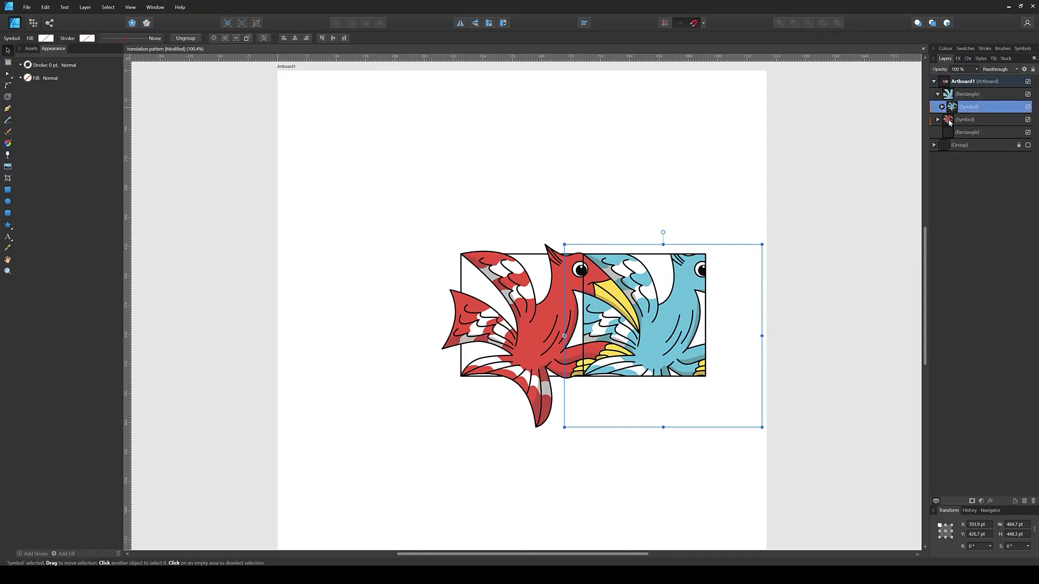
pyautogui.click(950, 121)
pyautogui.moveTo(949, 123); pyautogui.dragTo(951, 132)
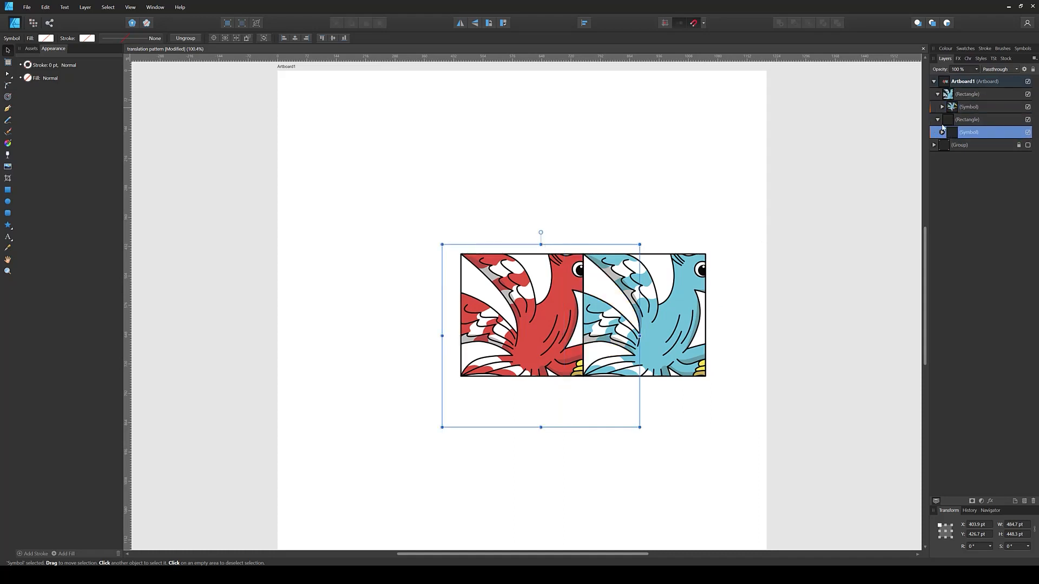
pyautogui.click(938, 120)
pyautogui.click(937, 94)
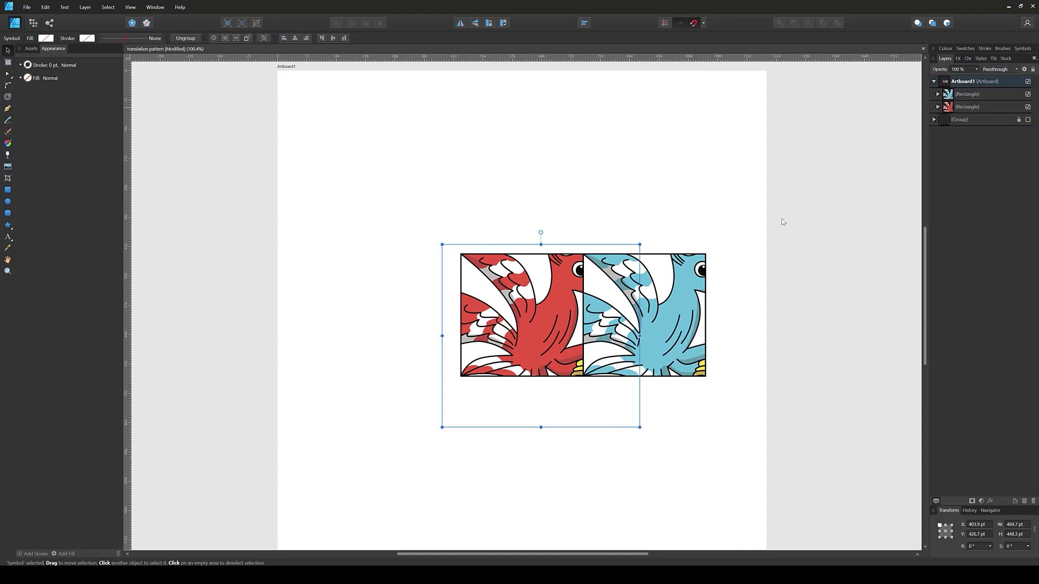
# - Duplicate the blue bird square, try to fit the copy freehand against the red square's left side, and delete the copy
pyautogui.click(668, 317)
pyautogui.press('c')
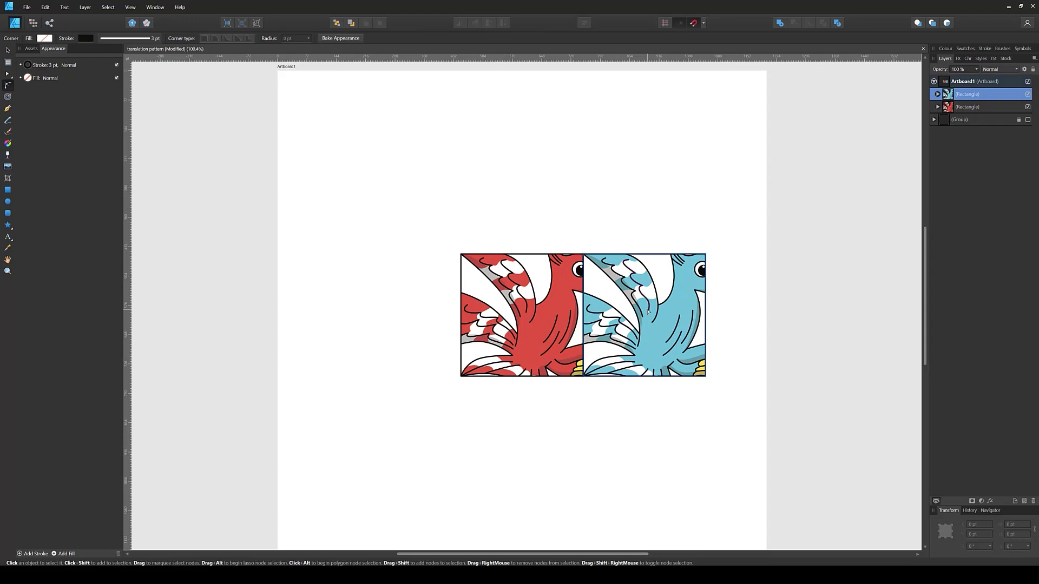
pyautogui.hotkey('ctrl', 'j')
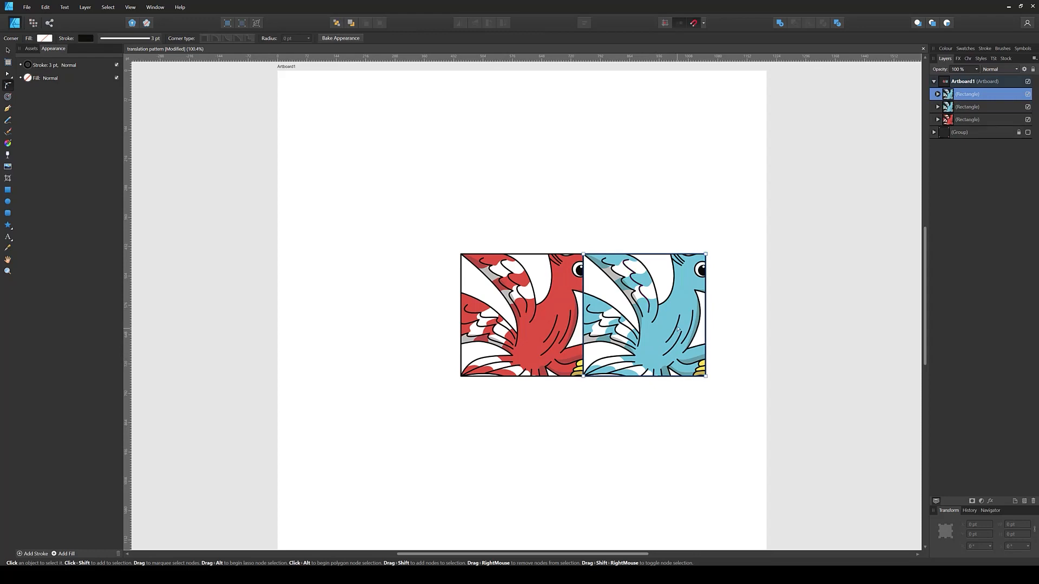
pyautogui.press('v')
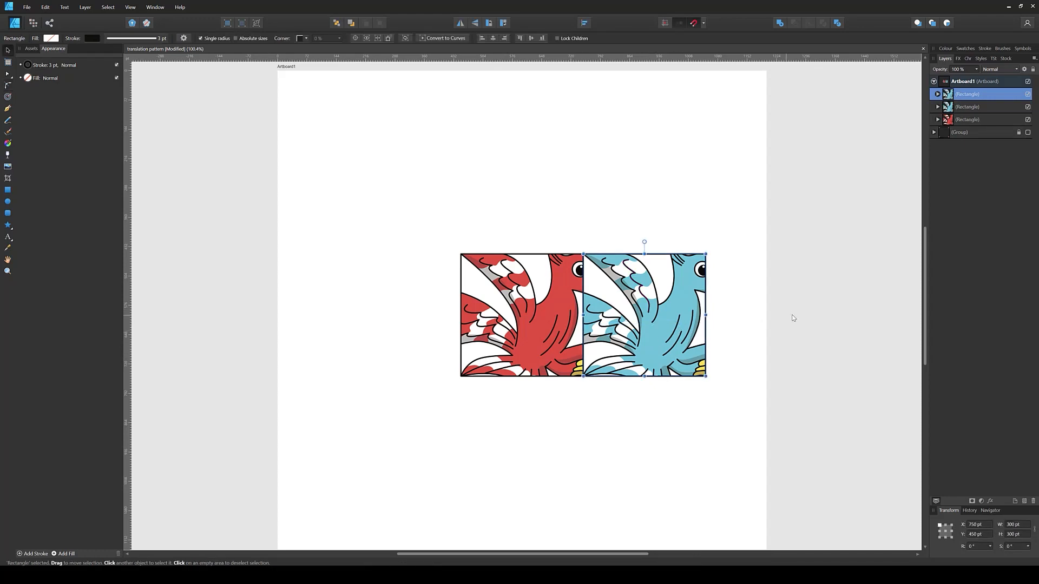
pyautogui.moveTo(661, 330); pyautogui.dragTo(414, 329)
pyautogui.scroll(-2, 414, 330)
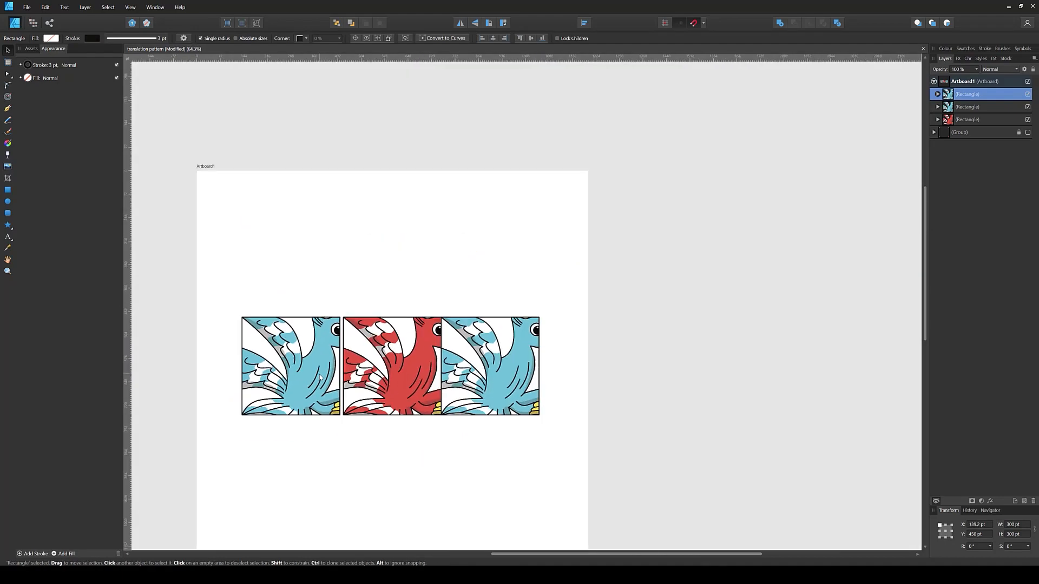
pyautogui.scroll(-1, 320, 377)
pyautogui.moveTo(395, 425); pyautogui.dragTo(550, 397)
pyautogui.scroll(4, 523, 371)
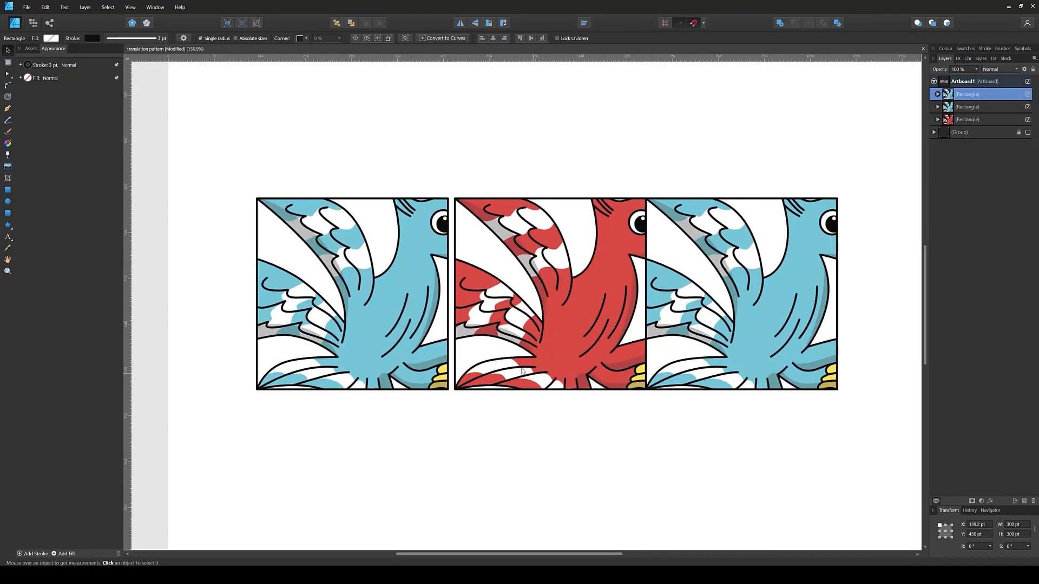
pyautogui.moveTo(422, 290)
pyautogui.mouseDown()
pyautogui.moveTo(430, 286)
pyautogui.moveTo(423, 298)
pyautogui.mouseUp()
pyautogui.scroll(-3, 423, 298)
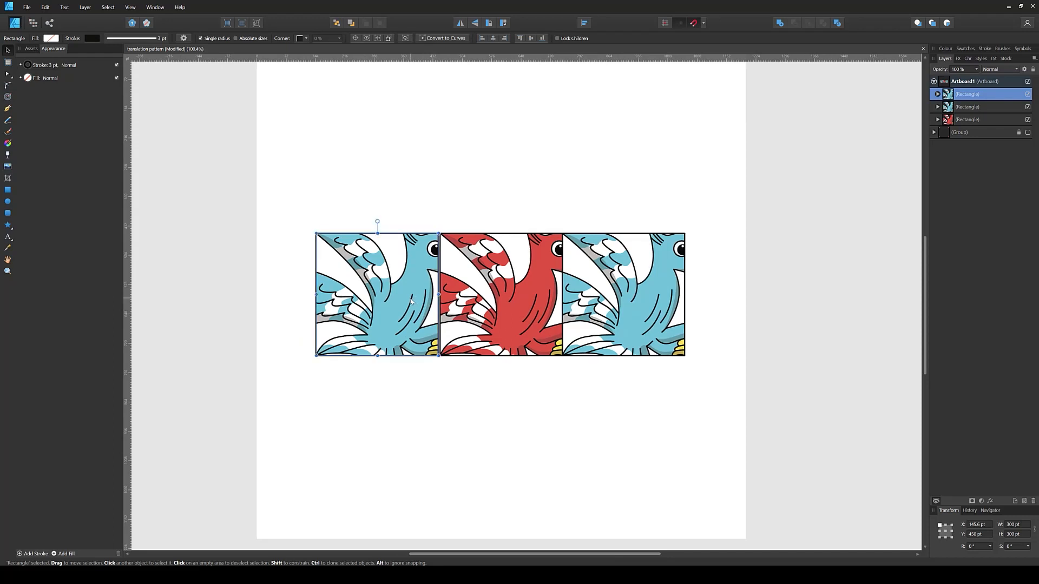
pyautogui.press('Delete')
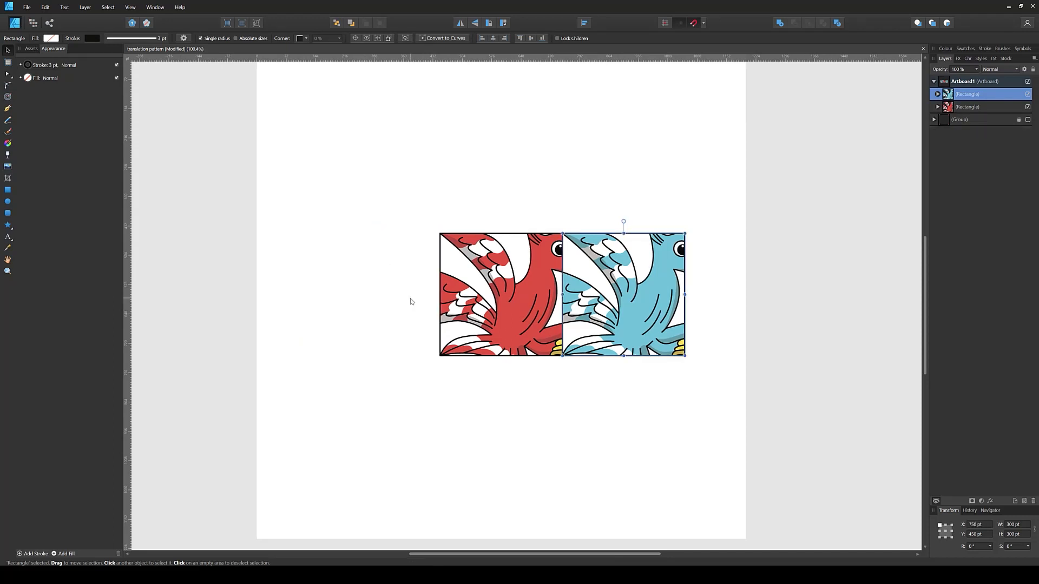
# - Duplicate the blue bird square and shift the copy left by 300 pt twice, placing it at X 150 pt
pyautogui.click(644, 403)
pyautogui.click(633, 311)
pyautogui.hotkey('ctrl', 'j')
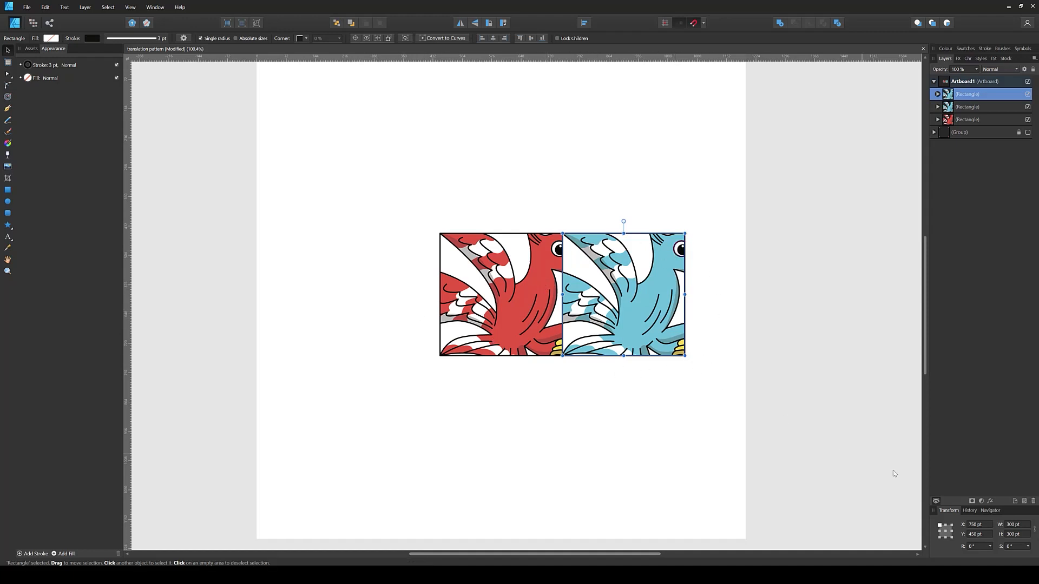
pyautogui.click(978, 528)
pyautogui.write('-300')
pyautogui.press('Return')
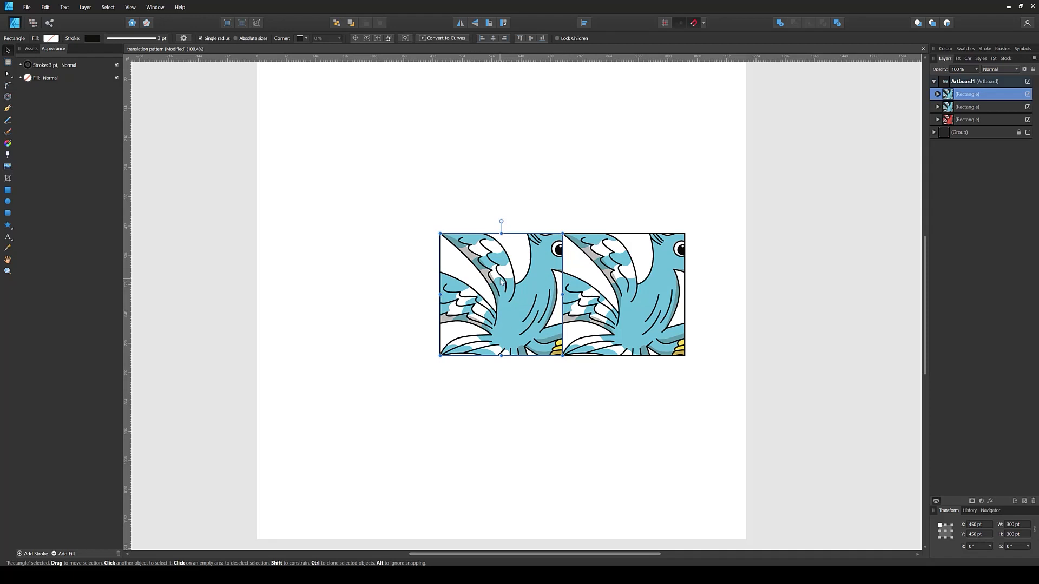
pyautogui.click(986, 527)
pyautogui.click(981, 526)
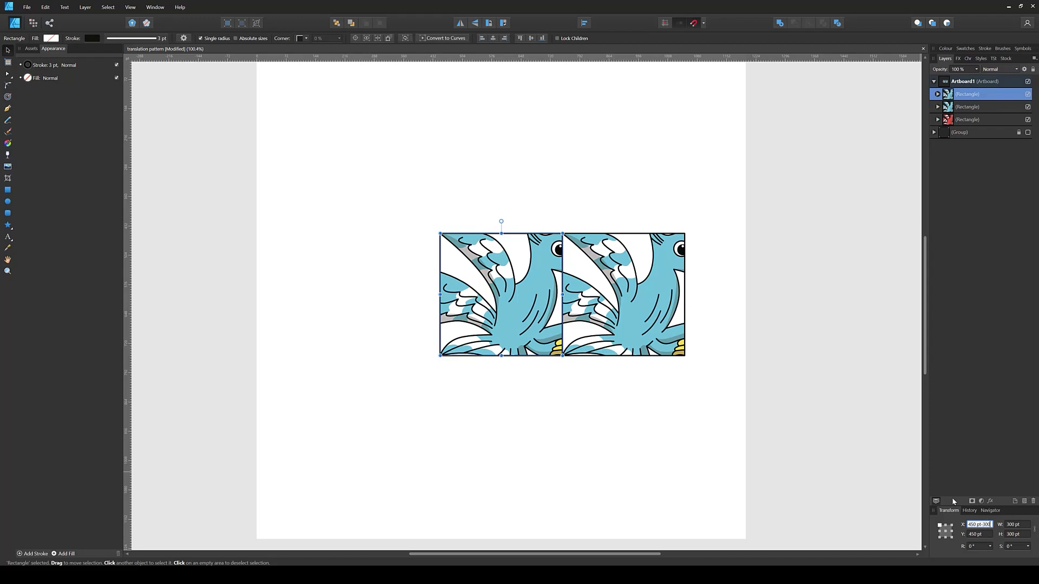
pyautogui.write('-300')
pyautogui.press('Return')
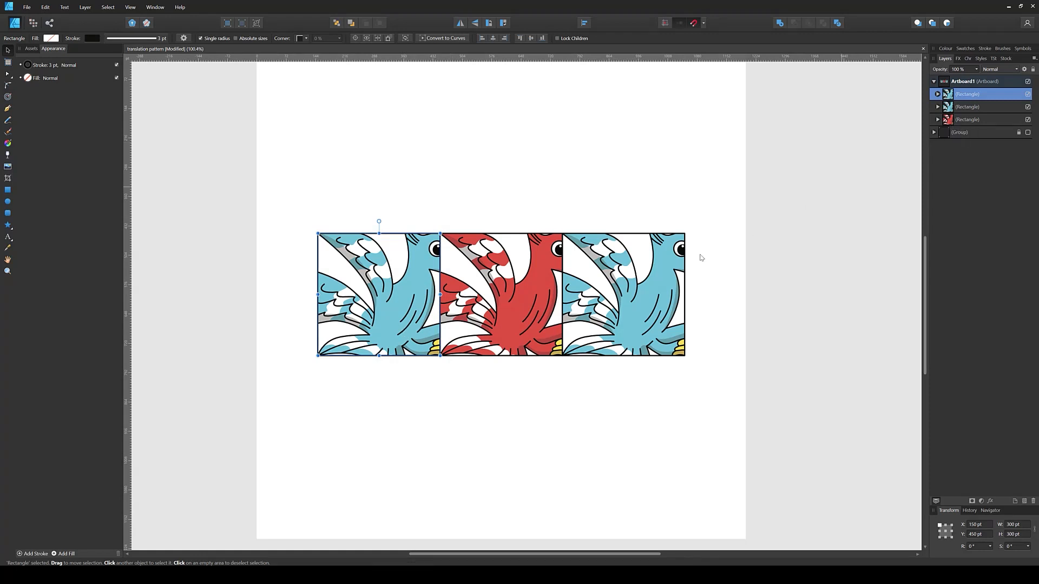
# - Duplicate the red bird square and move the copy 600 pt left to X -150 pt
pyautogui.click(523, 319)
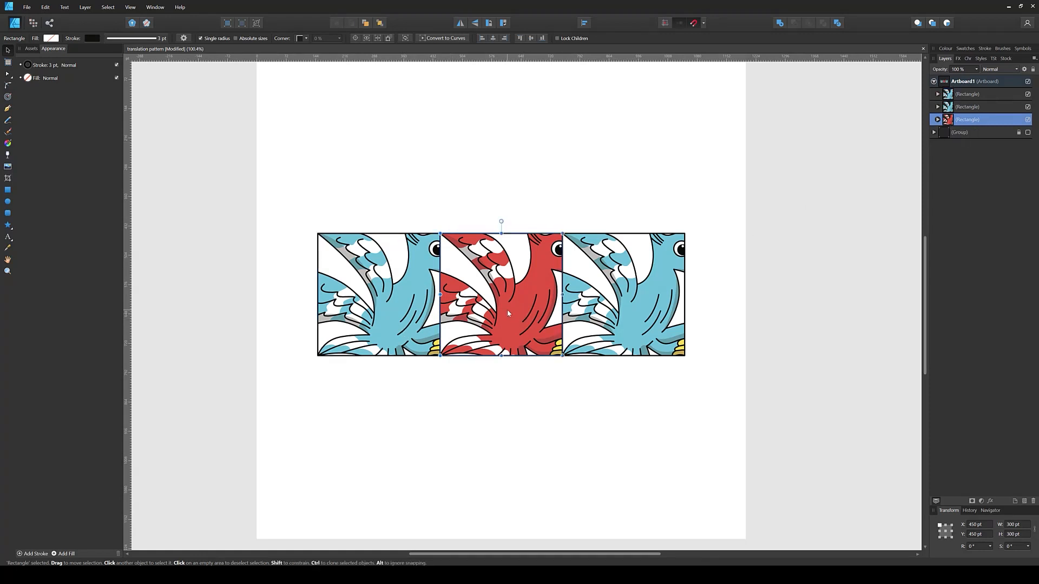
pyautogui.hotkey('ctrl', 'j')
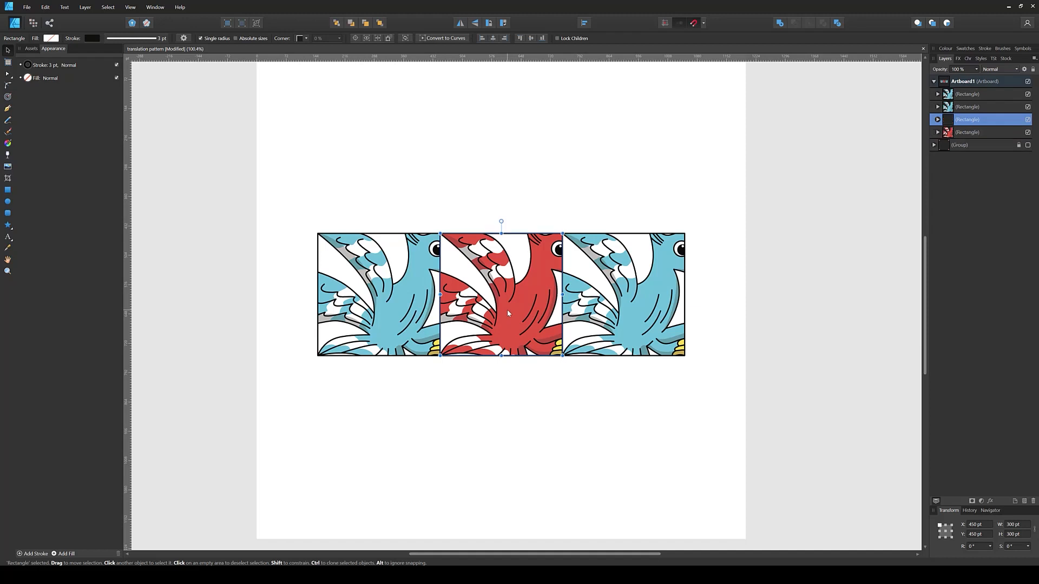
pyautogui.click(981, 525)
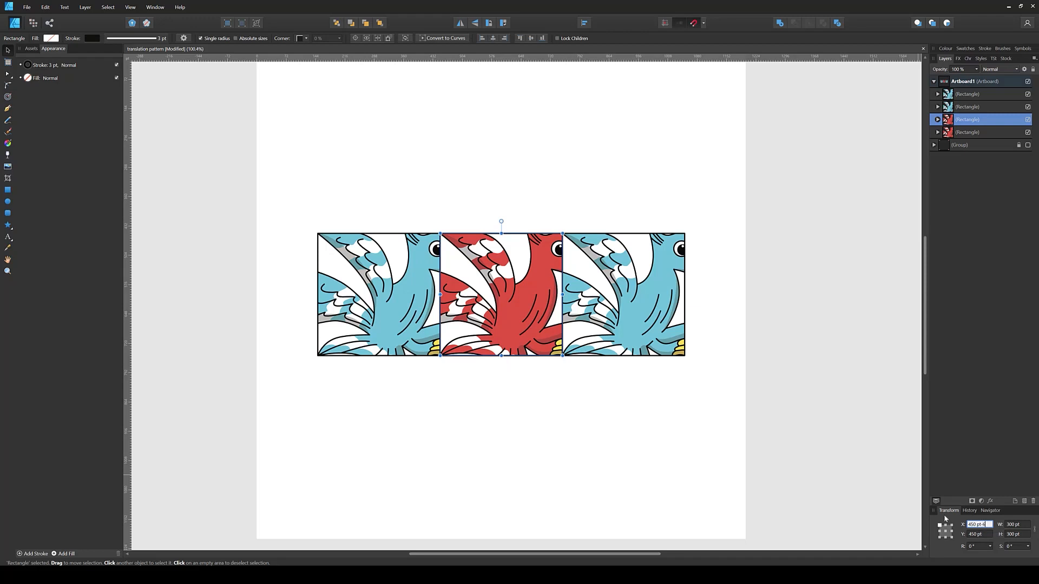
pyautogui.write('-600')
pyautogui.press('Return')
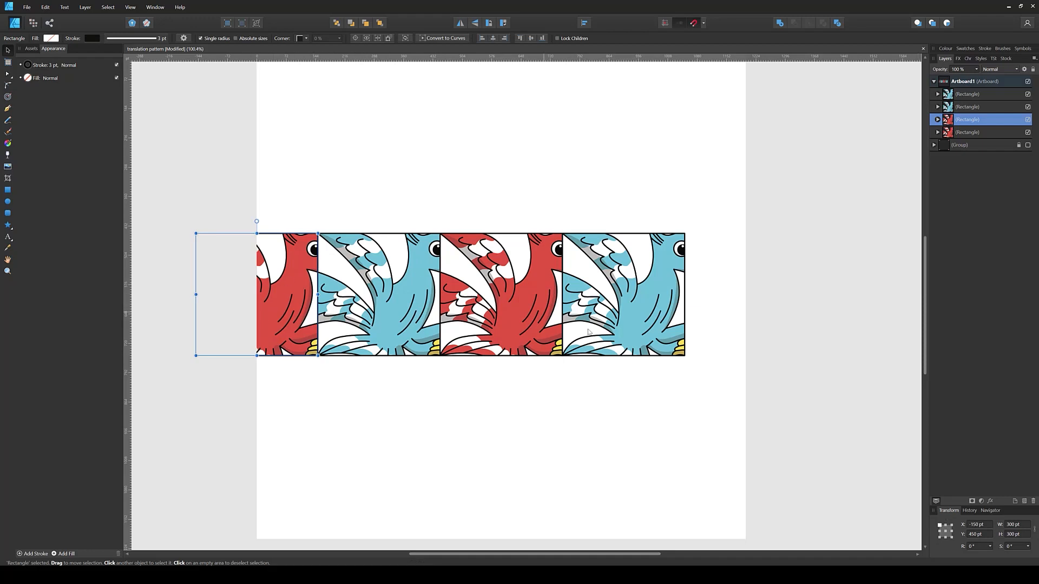
# - Duplicate the middle red bird square and move the copy 600 pt right to X 1050 pt
pyautogui.click(522, 320)
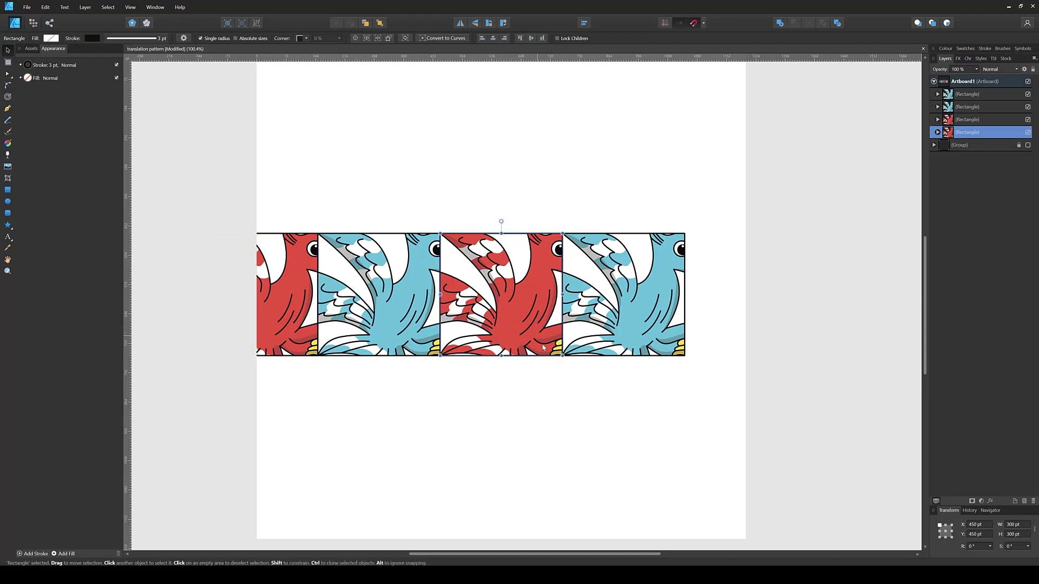
pyautogui.hotkey('ctrl', 'j')
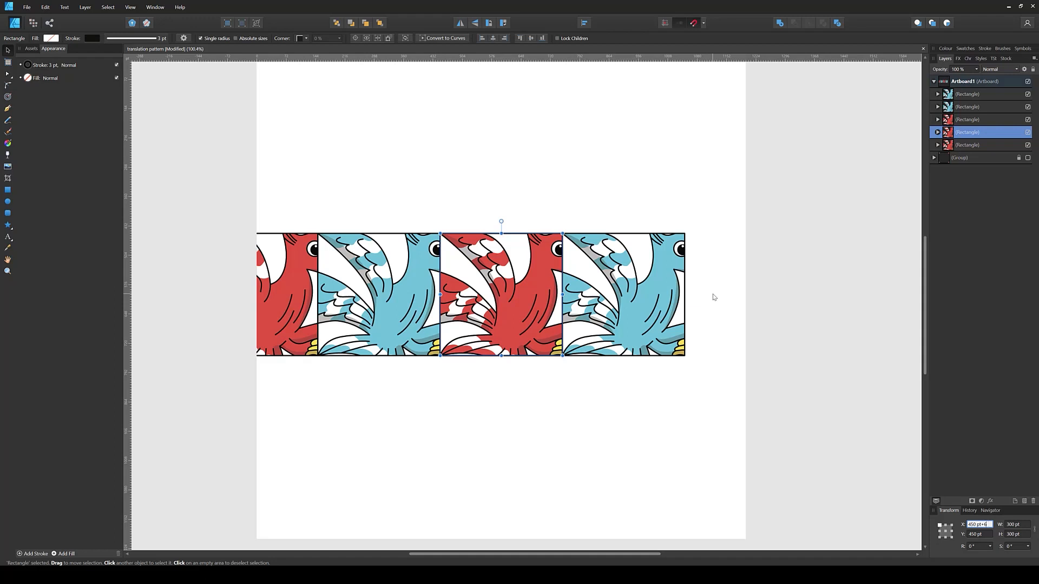
pyautogui.press('Return')
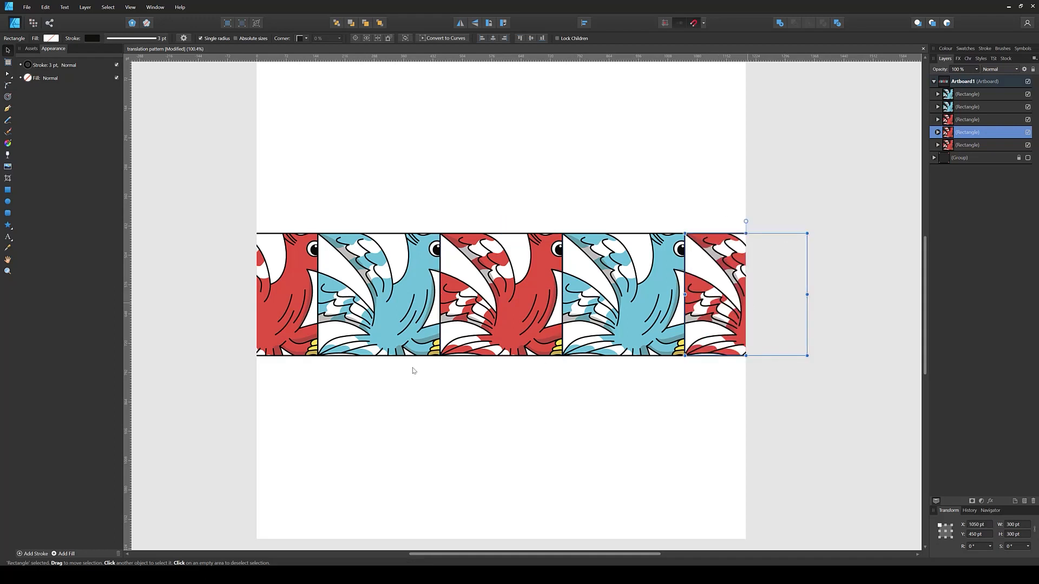
# - Duplicate the row of five squares, place the copy directly above at Y 150 pt, and shift it 300 pt left
pyautogui.press('c')
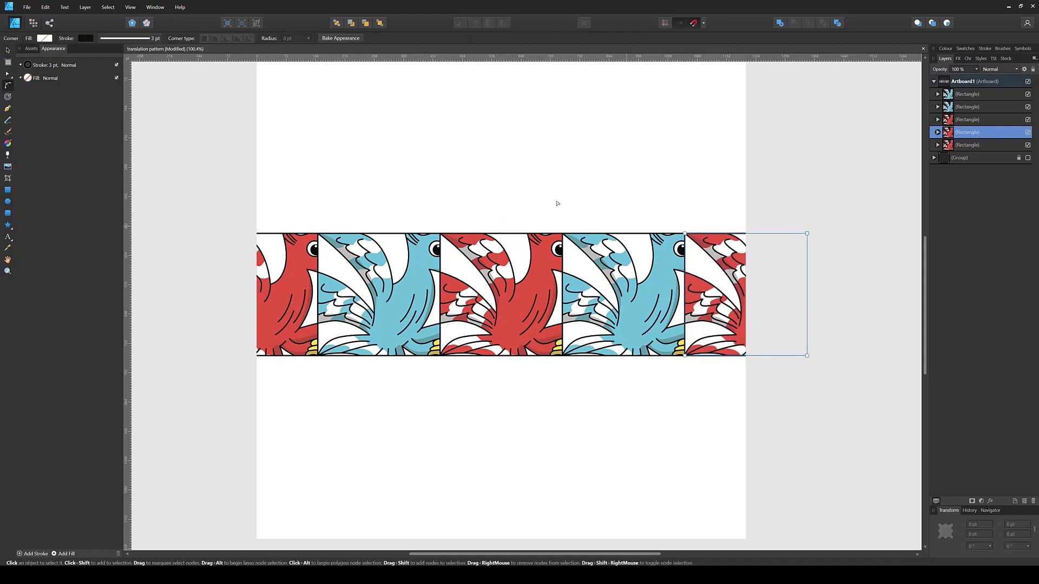
pyautogui.click(556, 202)
pyautogui.moveTo(157, 164); pyautogui.dragTo(854, 416)
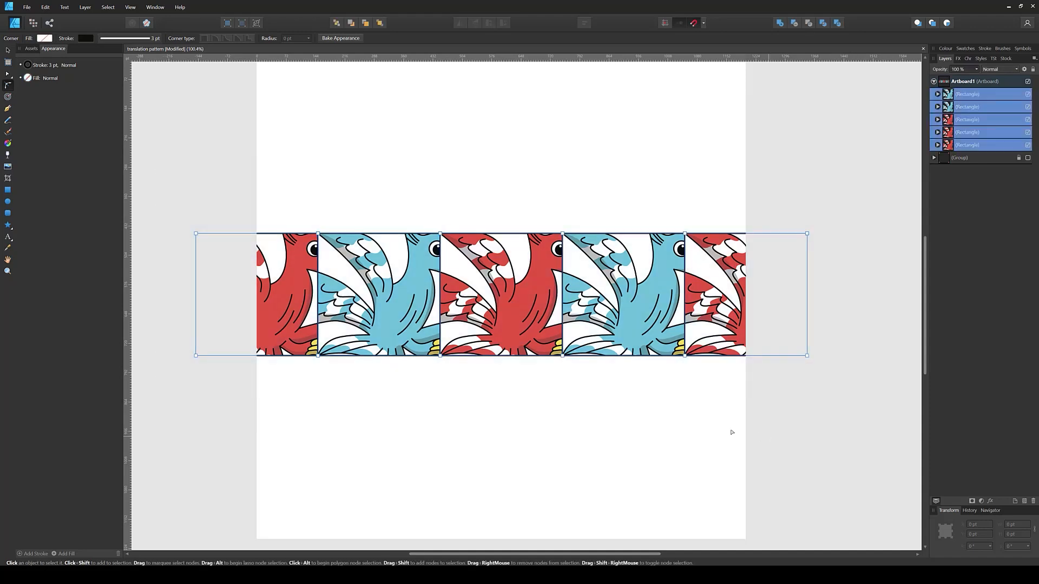
pyautogui.scroll(-1, 687, 413)
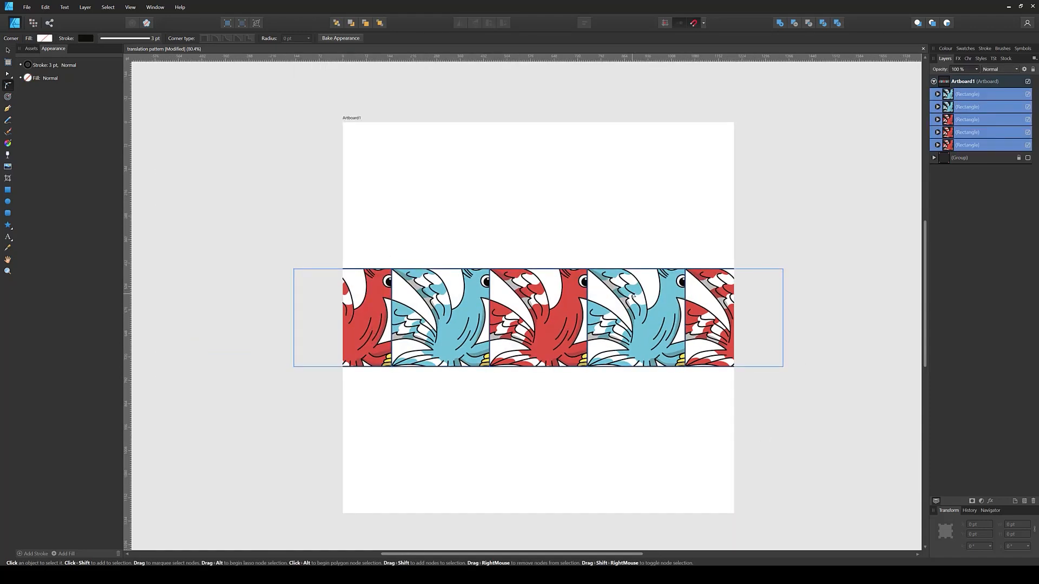
pyautogui.hotkey('ctrl', 'j')
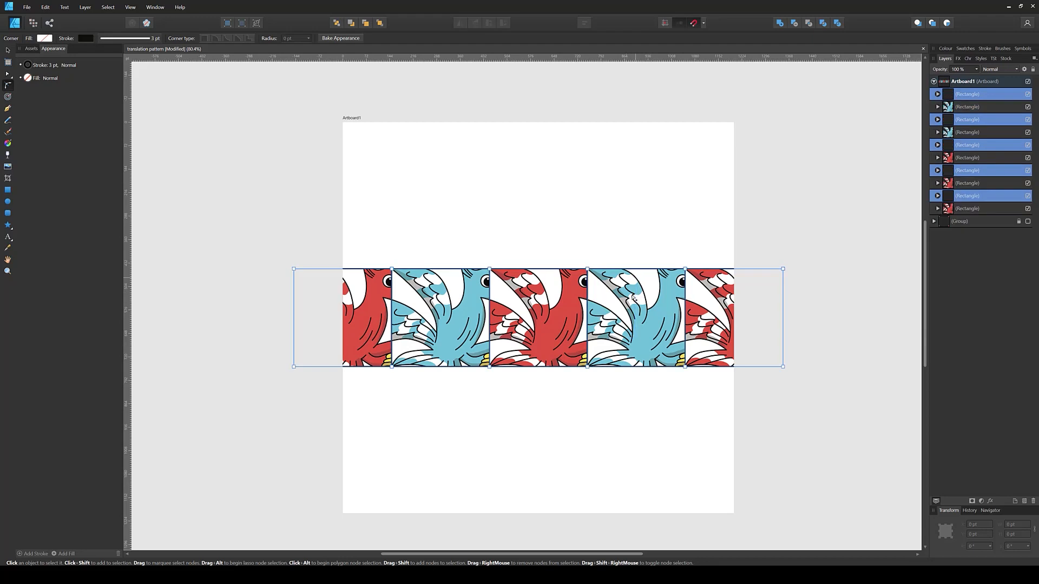
pyautogui.press('v')
pyautogui.moveTo(633, 297); pyautogui.dragTo(643, 234)
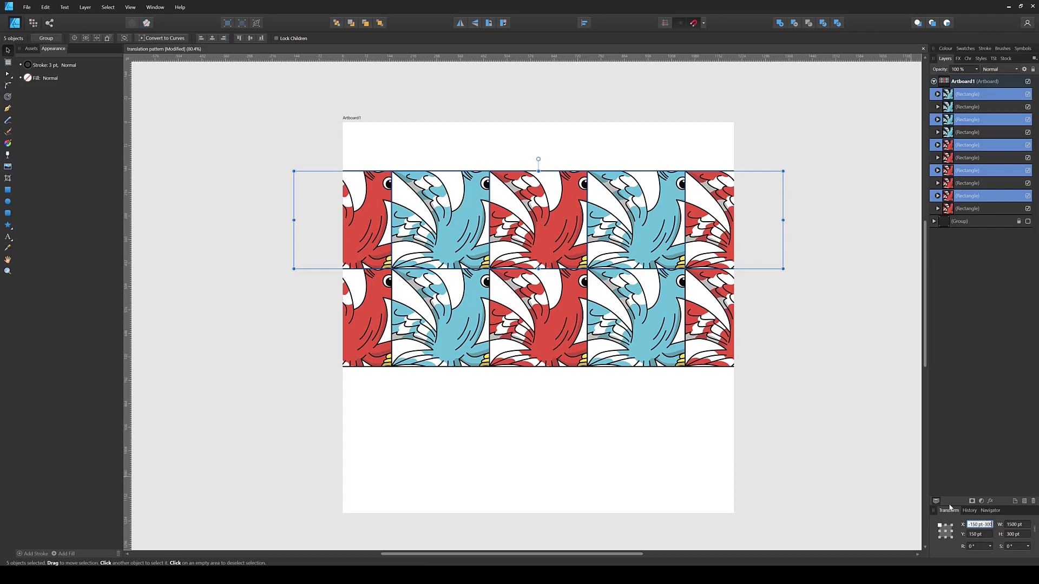
pyautogui.press('Return')
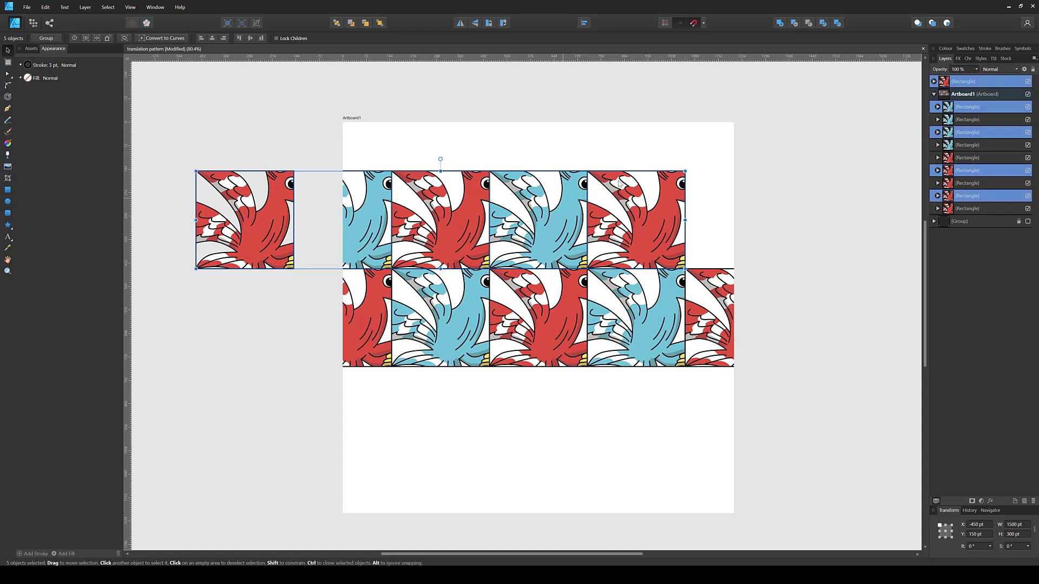
# - Delete the upper row's red square outside the artboard, and move a duplicate of that row's leftmost blue square 1200 pt right
pyautogui.hotkey('ctrl', 'd')
pyautogui.click(253, 219)
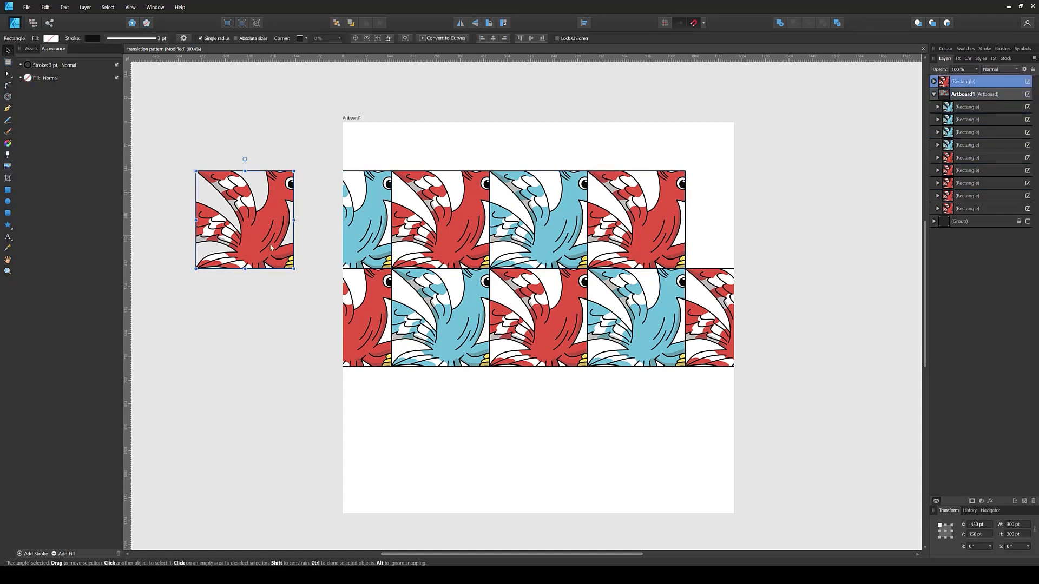
pyautogui.moveTo(269, 249); pyautogui.dragTo(368, 250)
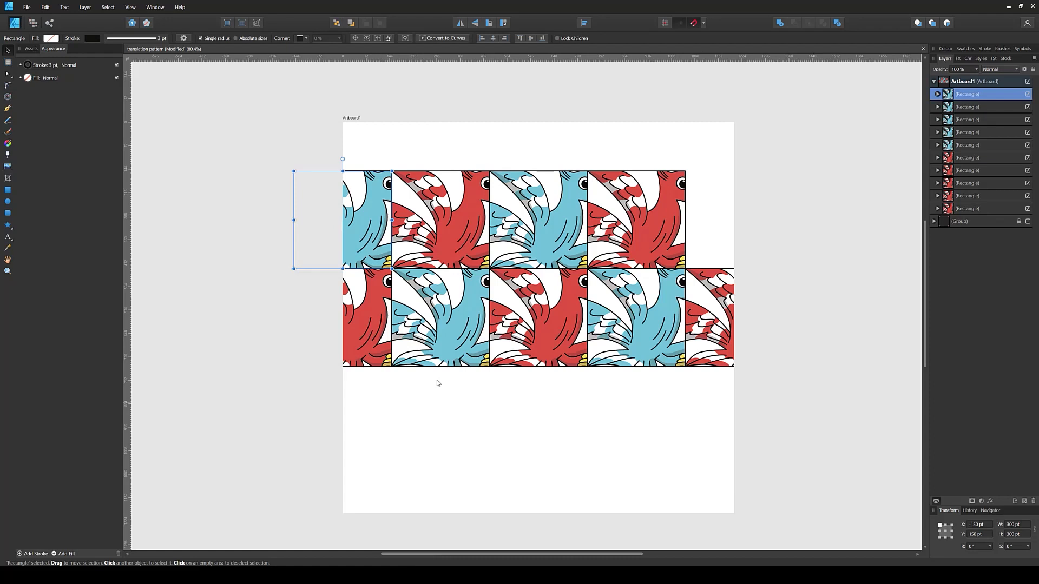
pyautogui.click(985, 525)
pyautogui.write('+1200')
pyautogui.press('Return')
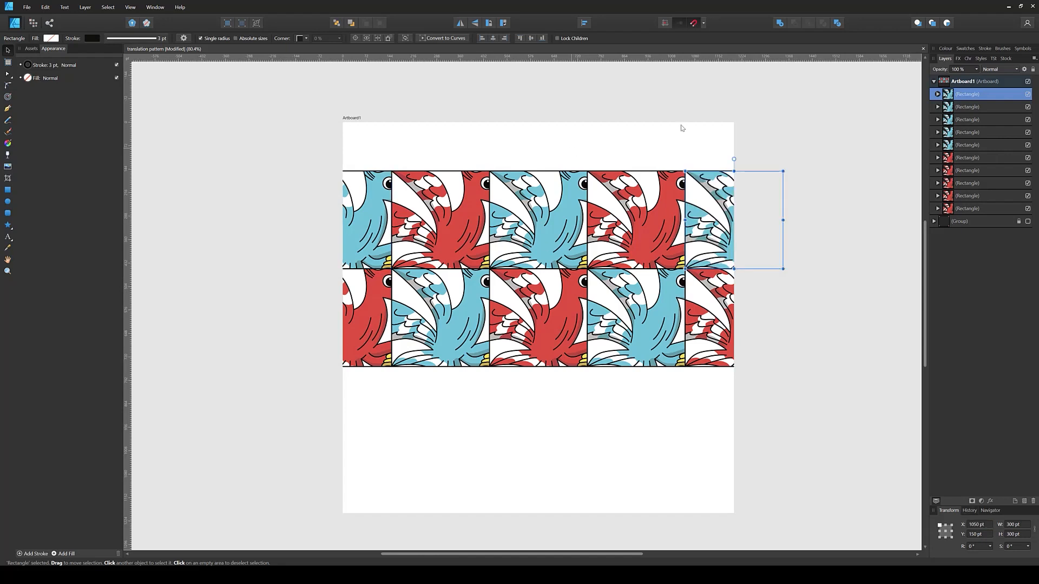
# - Select both rows of squares, try to place a duplicate of them directly below, and undo the duplication
pyautogui.click(524, 457)
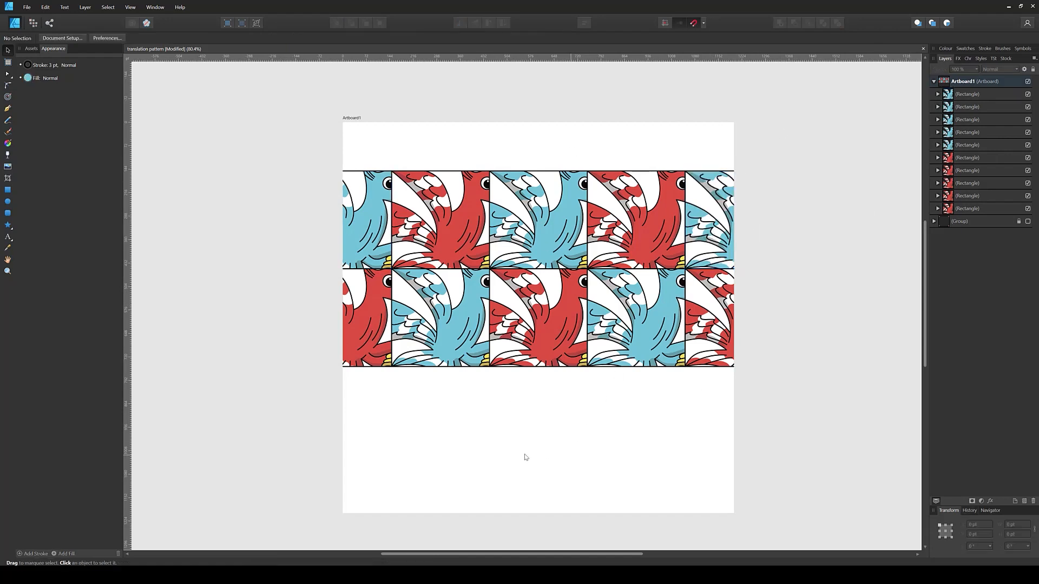
pyautogui.moveTo(303, 401); pyautogui.dragTo(857, 103)
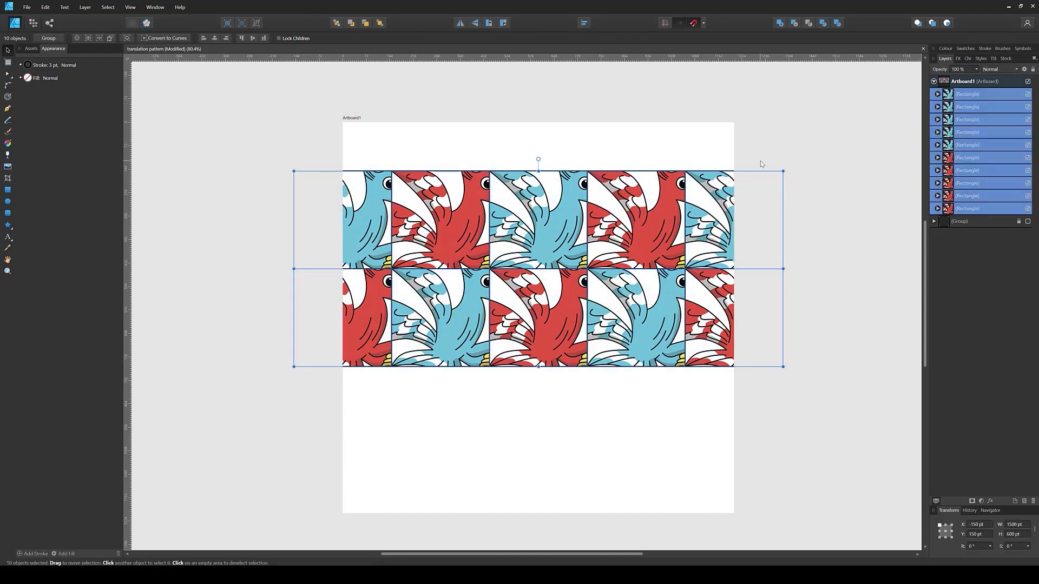
pyautogui.hotkey('ctrl', 'j')
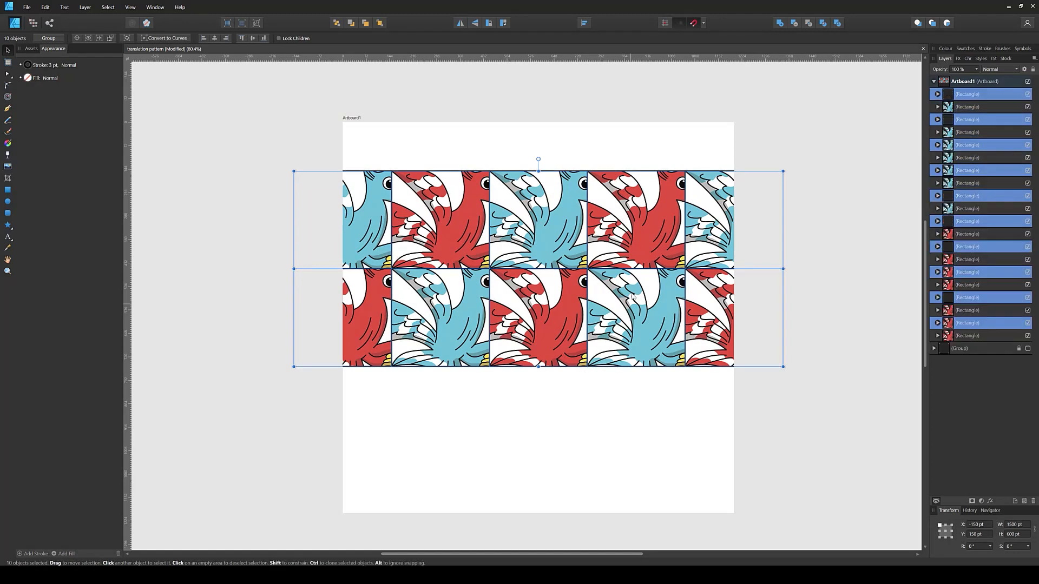
pyautogui.moveTo(632, 296); pyautogui.dragTo(630, 488)
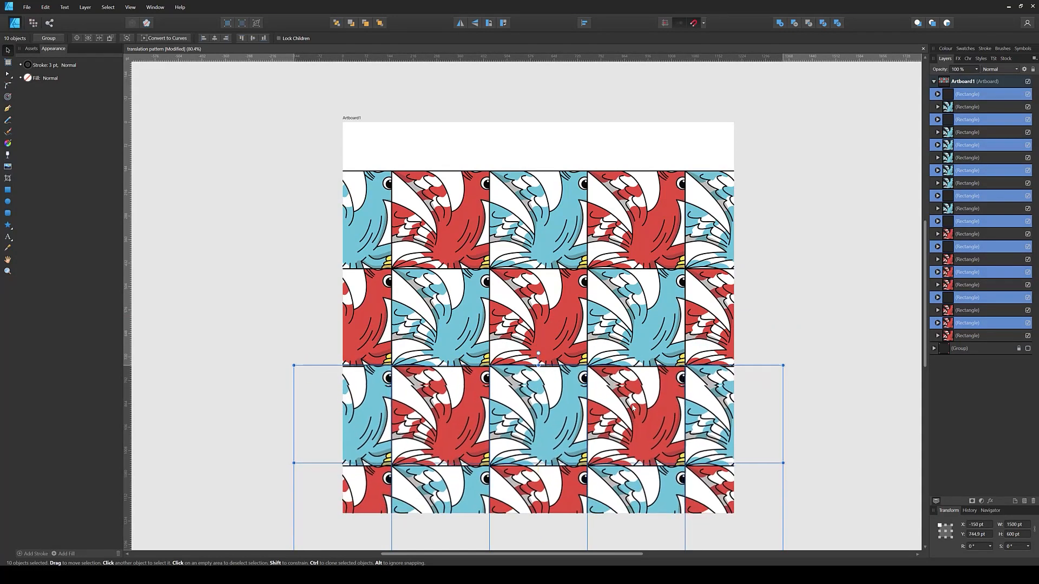
pyautogui.moveTo(633, 407); pyautogui.dragTo(630, 420)
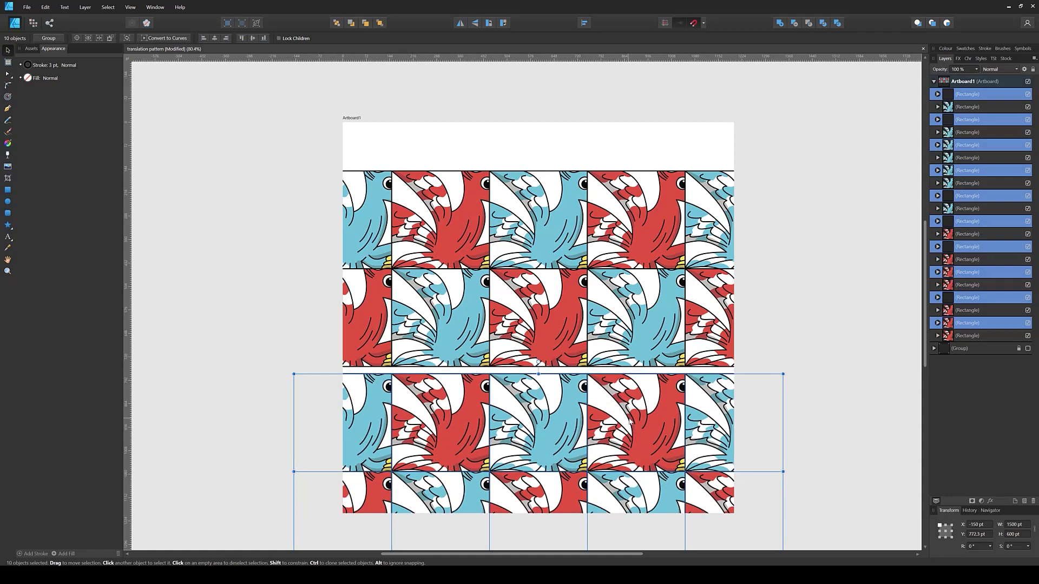
pyautogui.hotkey('ctrl', 'z')
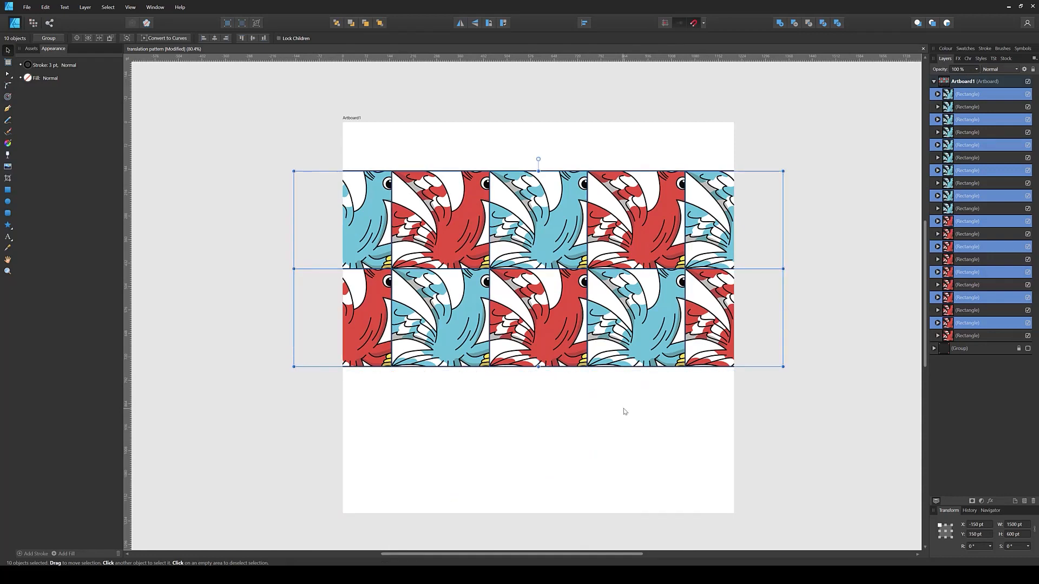
pyautogui.hotkey('ctrl', 'z')
# - Raise the maximum number of snapping candidates in the snapping options
pyautogui.click(704, 23)
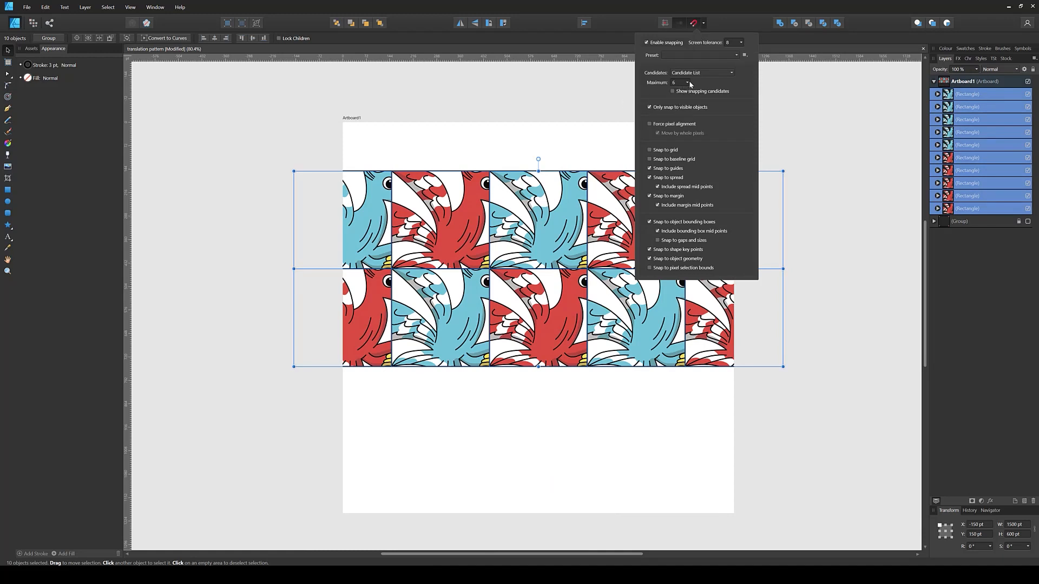
pyautogui.moveTo(691, 92); pyautogui.dragTo(716, 93)
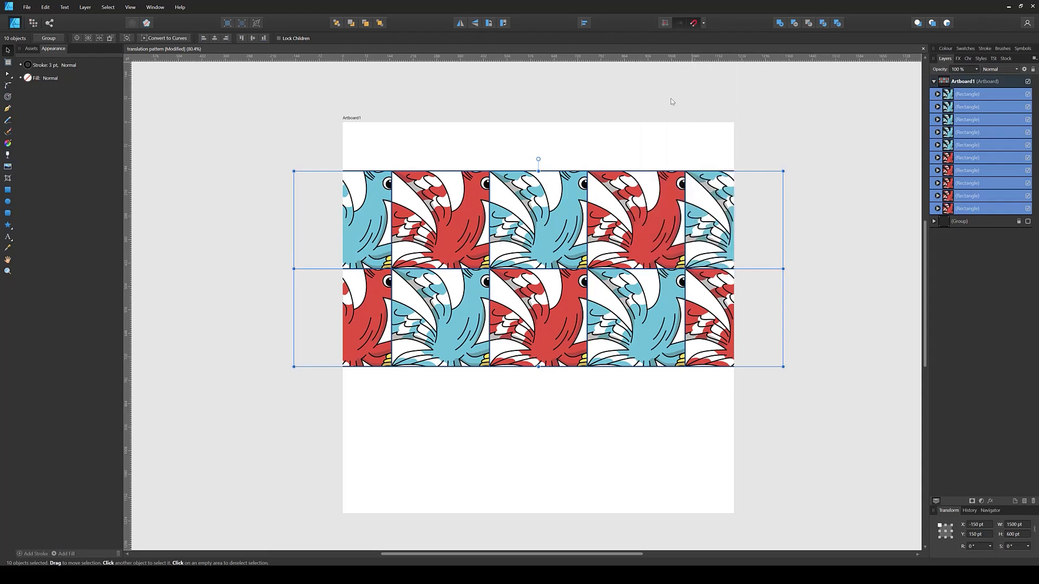
pyautogui.moveTo(530, 250); pyautogui.dragTo(604, 395)
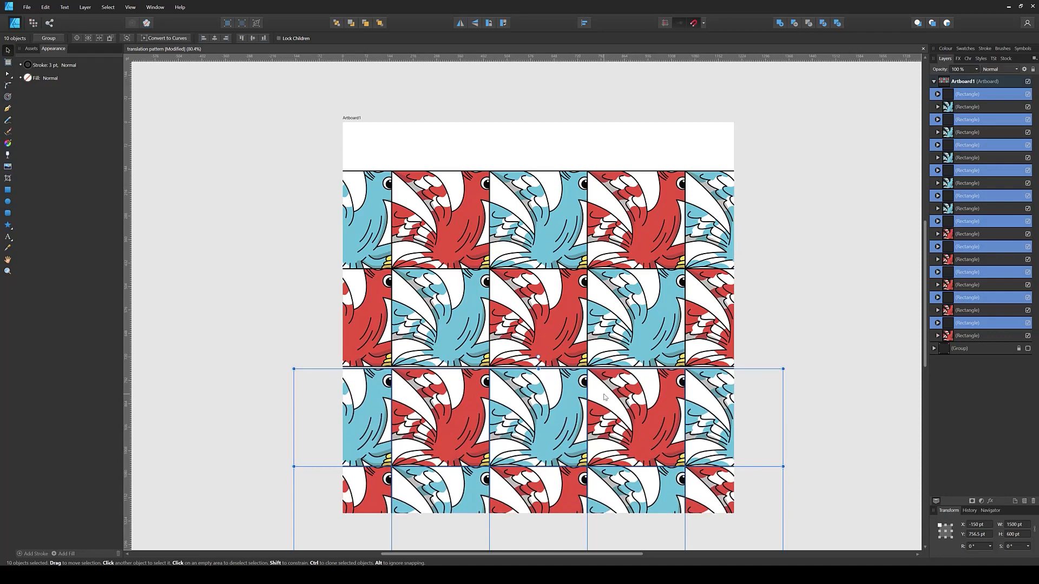
pyautogui.hotkey('ctrl', 'z')
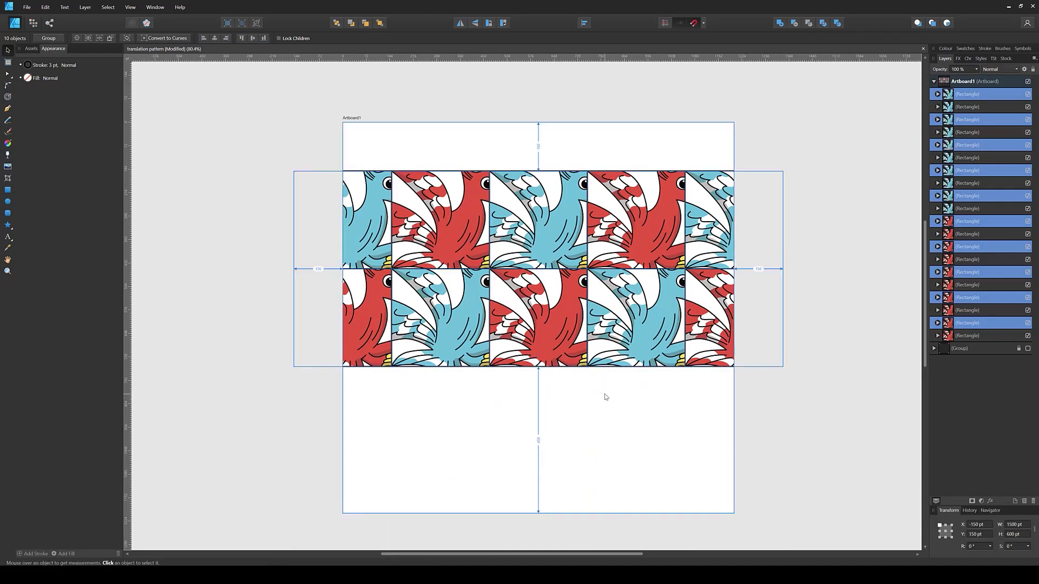
pyautogui.hotkey('ctrl', 'z')
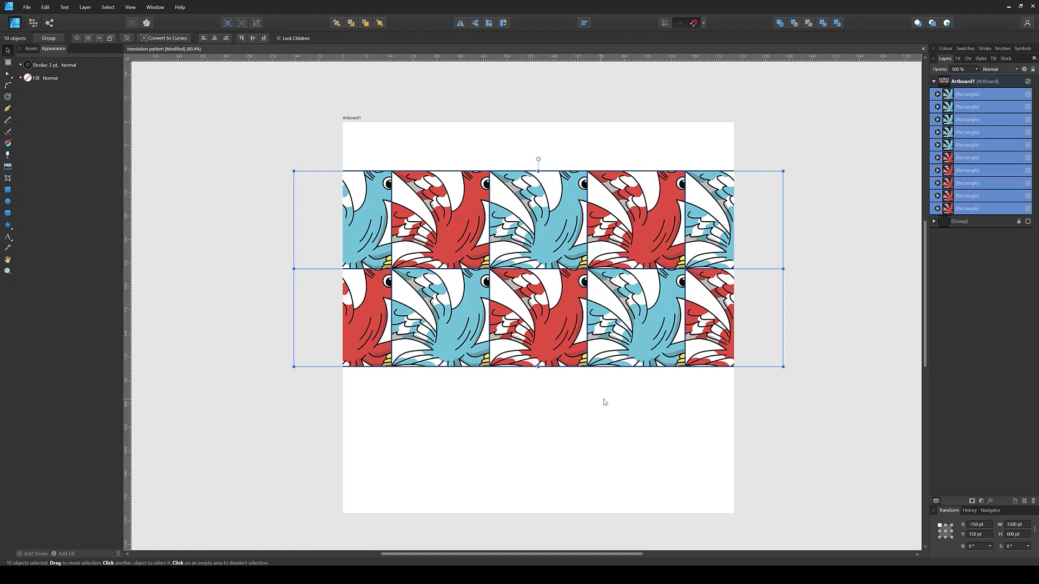
# - Move both selected rows up to Y 0 pt and place a duplicate of them directly below, filling the lower half of the artboard
pyautogui.moveTo(642, 241); pyautogui.dragTo(644, 195)
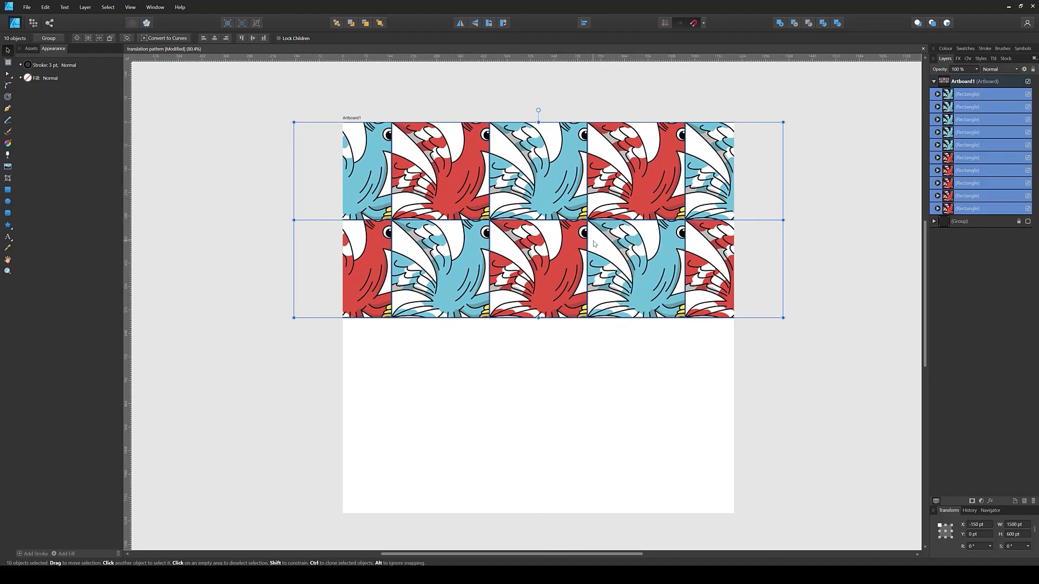
pyautogui.moveTo(594, 244)
pyautogui.mouseDown()
pyautogui.moveTo(595, 192)
pyautogui.moveTo(627, 366)
pyautogui.mouseUp()
pyautogui.click(794, 254)
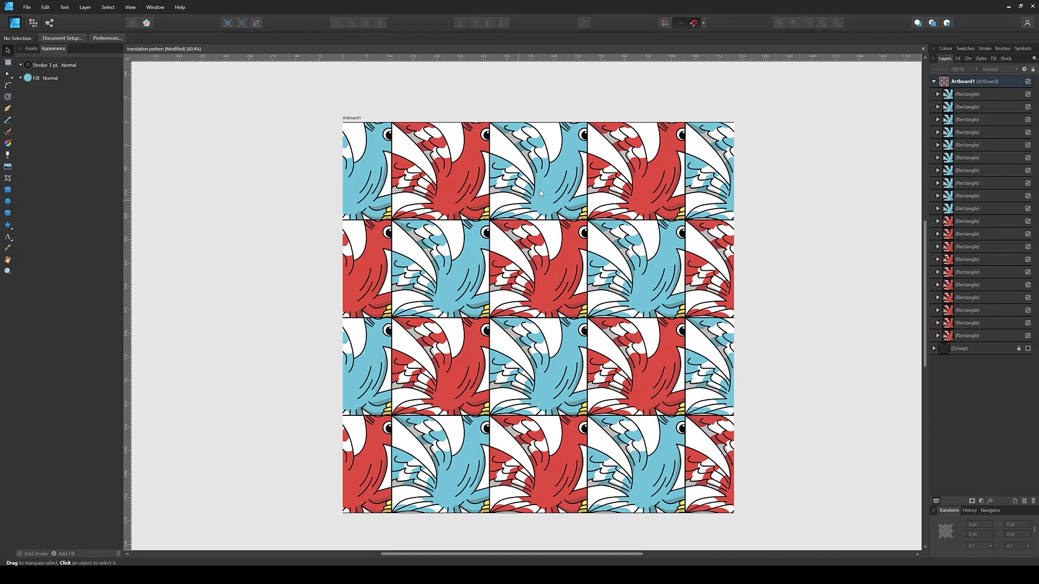
# - Take the red bird symbol out of the middle square in the second row and delete that square
pyautogui.click(938, 336)
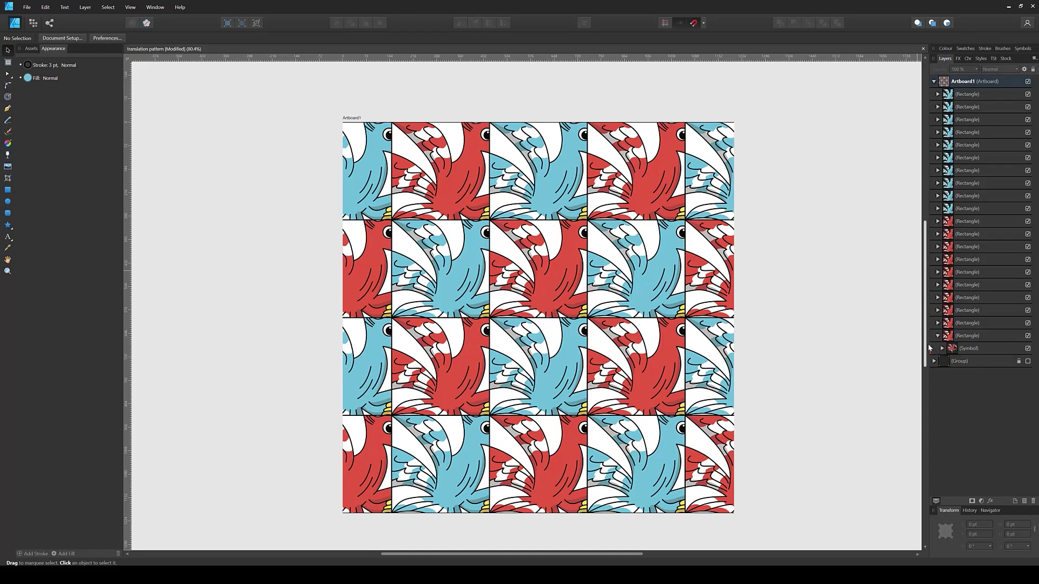
pyautogui.click(956, 351)
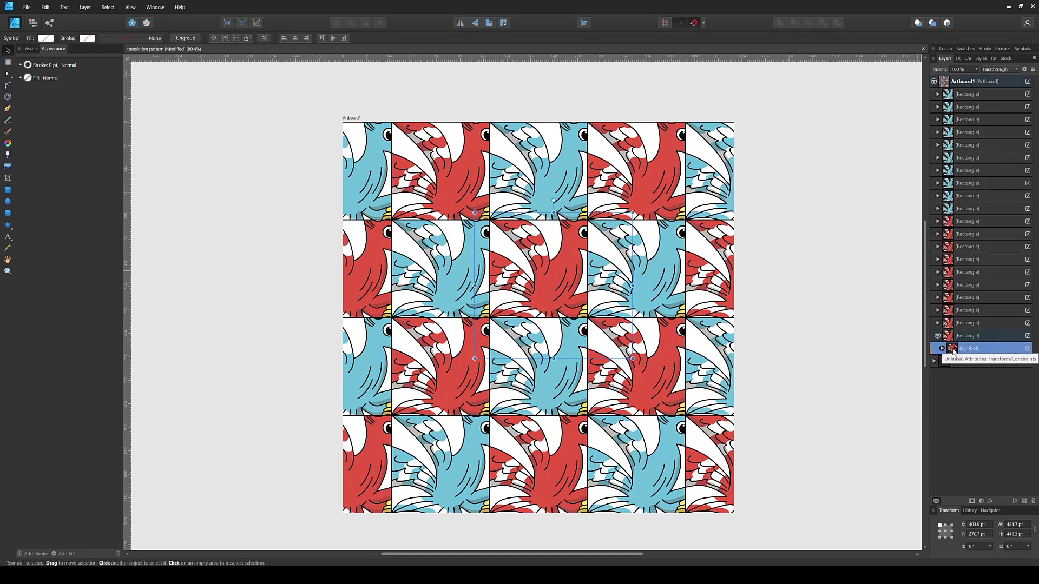
pyautogui.moveTo(955, 351); pyautogui.dragTo(954, 331)
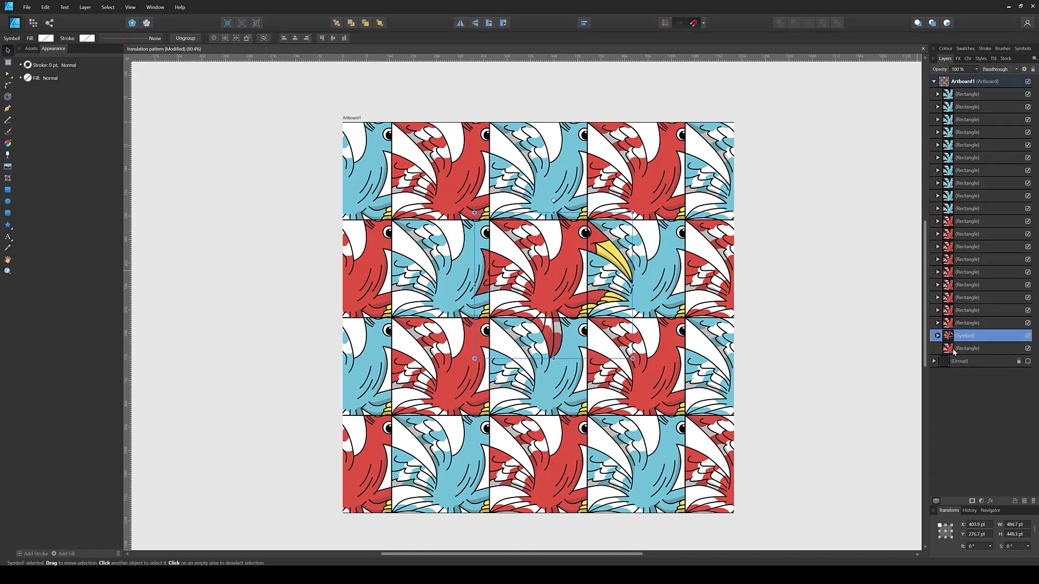
pyautogui.click(948, 348)
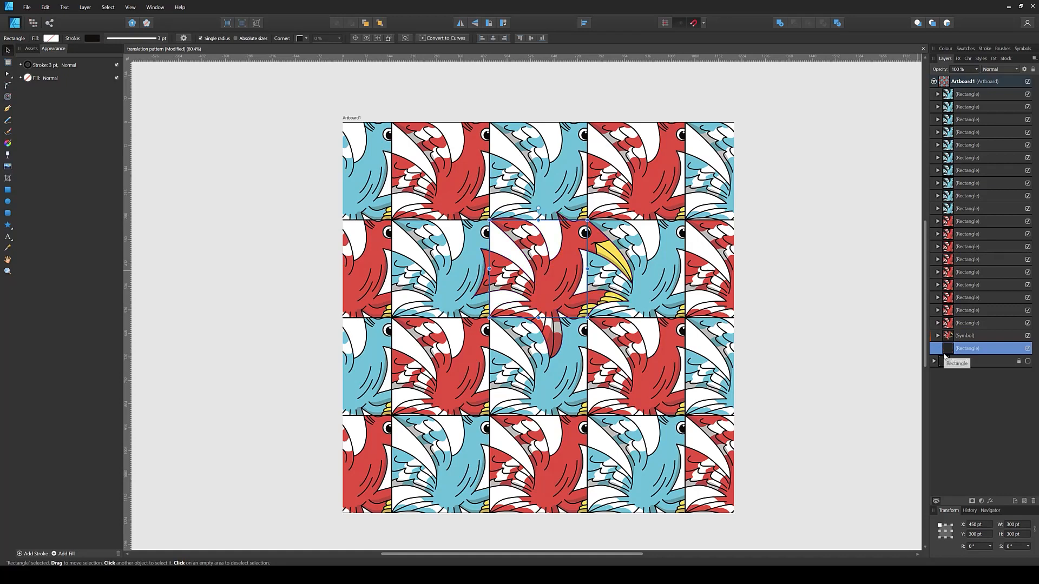
pyautogui.press('Delete')
# - Release the red bird symbol from the middle square of the bottom row and delete the emptied square
pyautogui.click(948, 336)
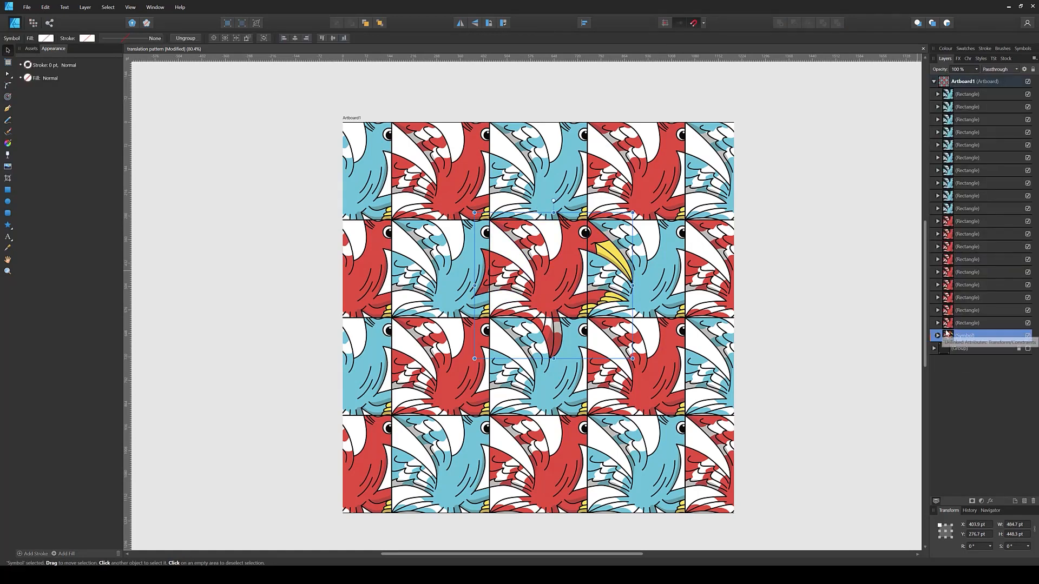
pyautogui.click(940, 326)
pyautogui.click(937, 323)
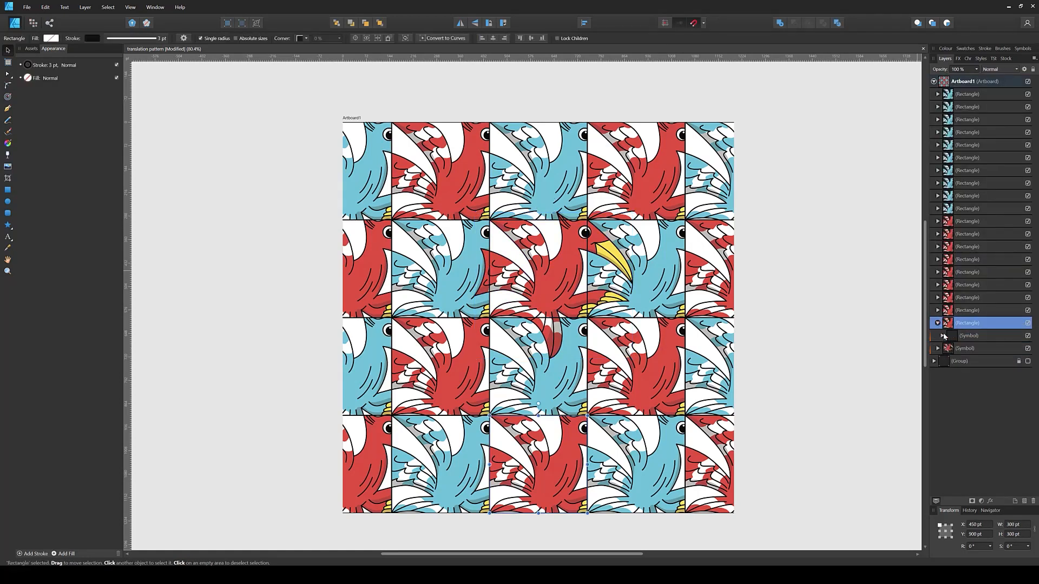
pyautogui.moveTo(955, 337); pyautogui.dragTo(954, 318)
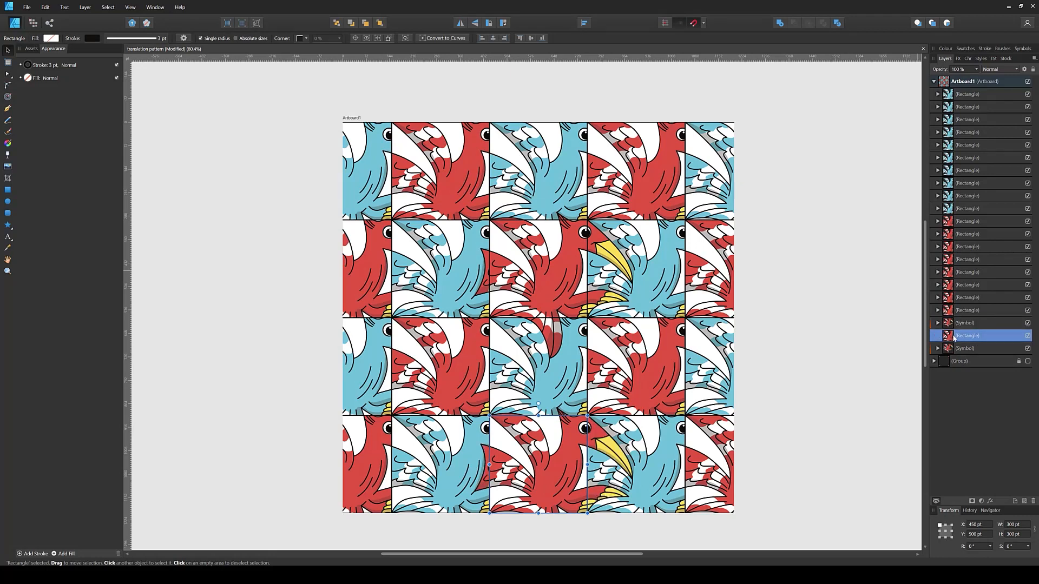
pyautogui.press('Delete')
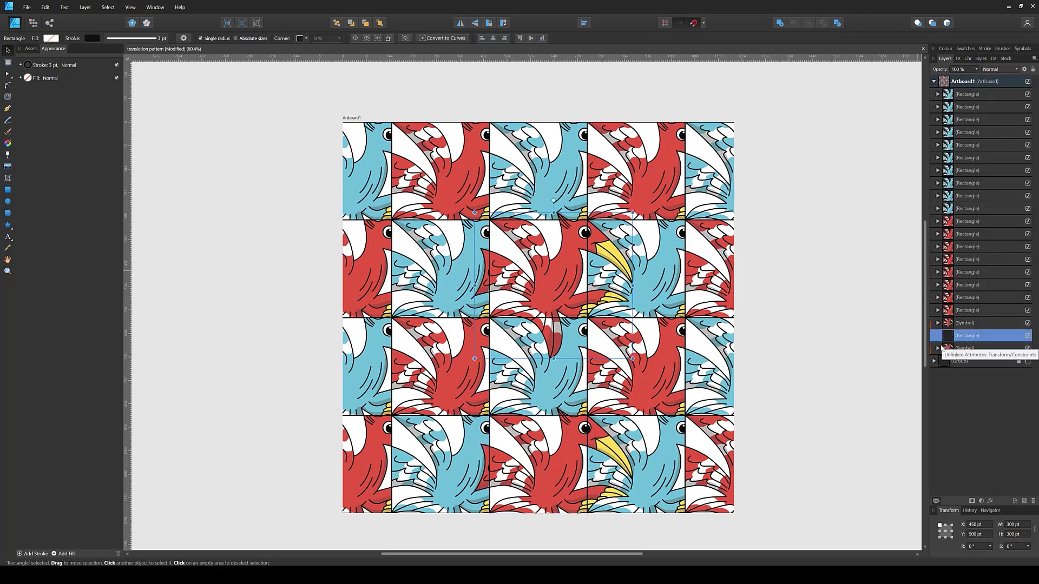
# - Release the red bird symbol from the top row's second square and delete the emptied square
pyautogui.click(938, 310)
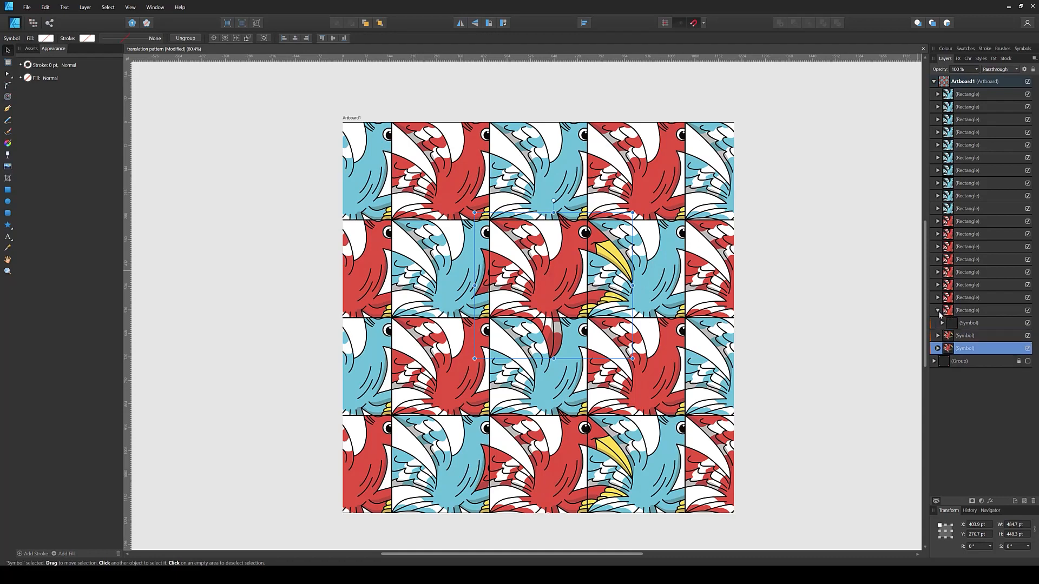
pyautogui.moveTo(955, 327); pyautogui.dragTo(947, 307)
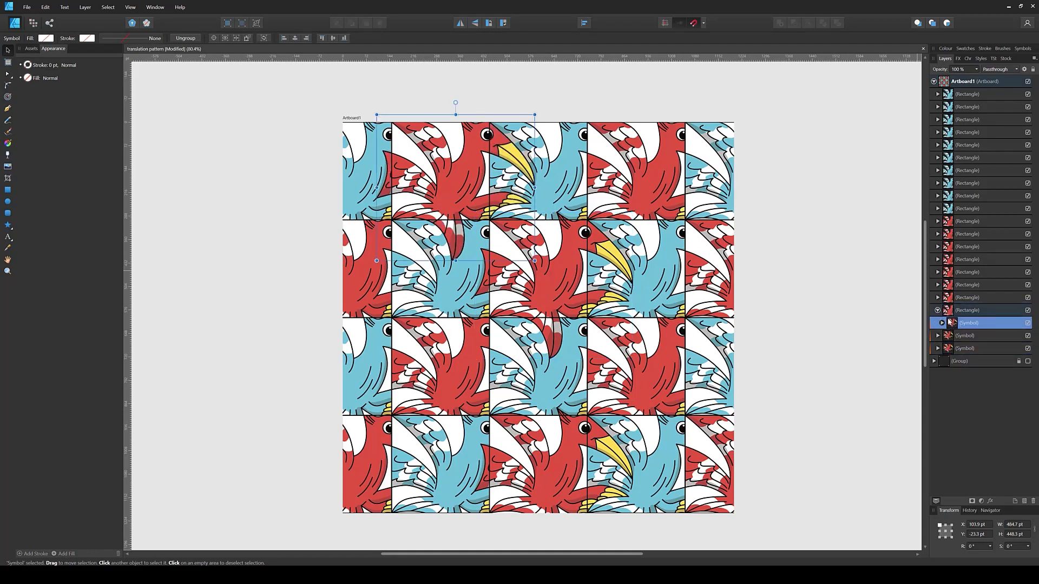
pyautogui.click(951, 325)
pyautogui.press('Delete')
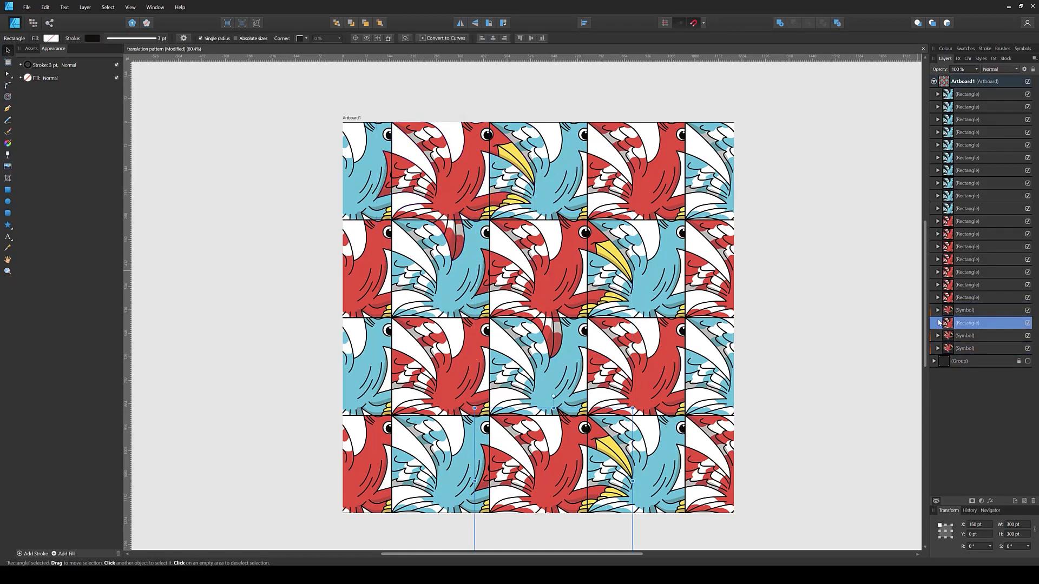
# - Release the bird symbol from the third row's second square and from all remaining squares, delete the emptied squares, and clear the selection
pyautogui.click(950, 299)
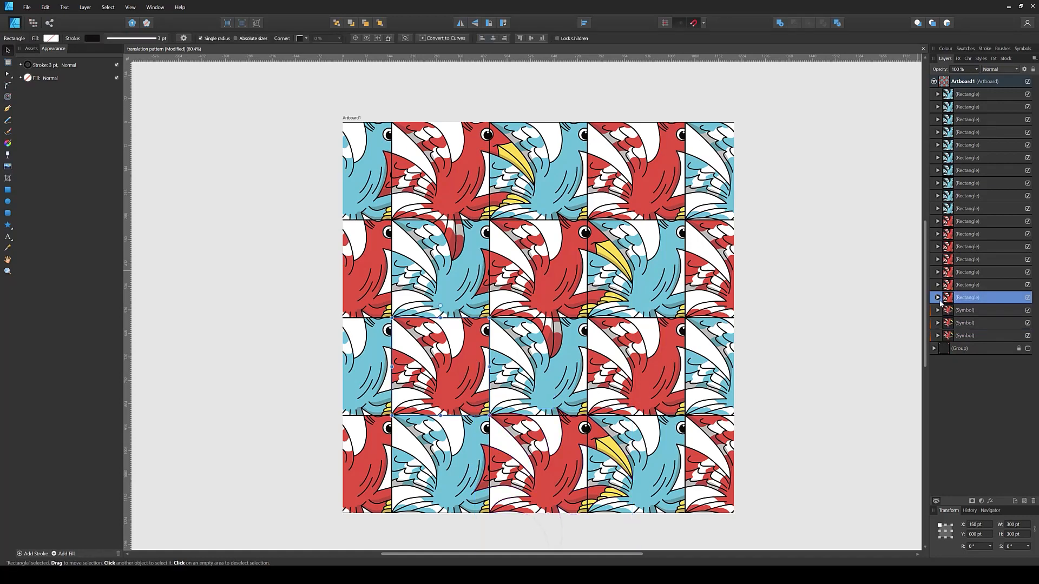
pyautogui.moveTo(948, 310); pyautogui.dragTo(947, 287)
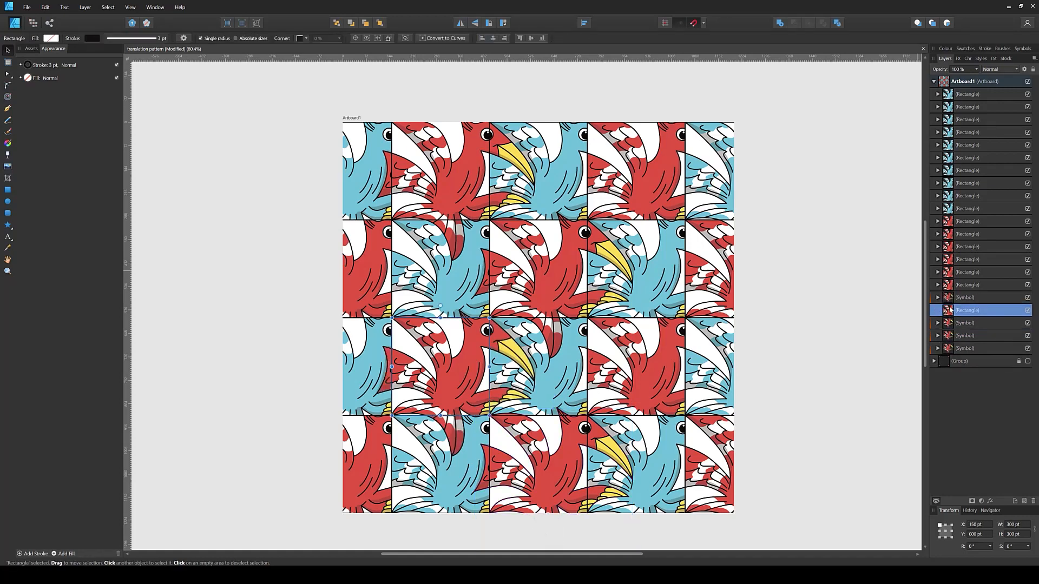
pyautogui.press('Delete')
pyautogui.moveTo(950, 246); pyautogui.dragTo(944, 106)
pyautogui.hotkey('ctrl', 'd')
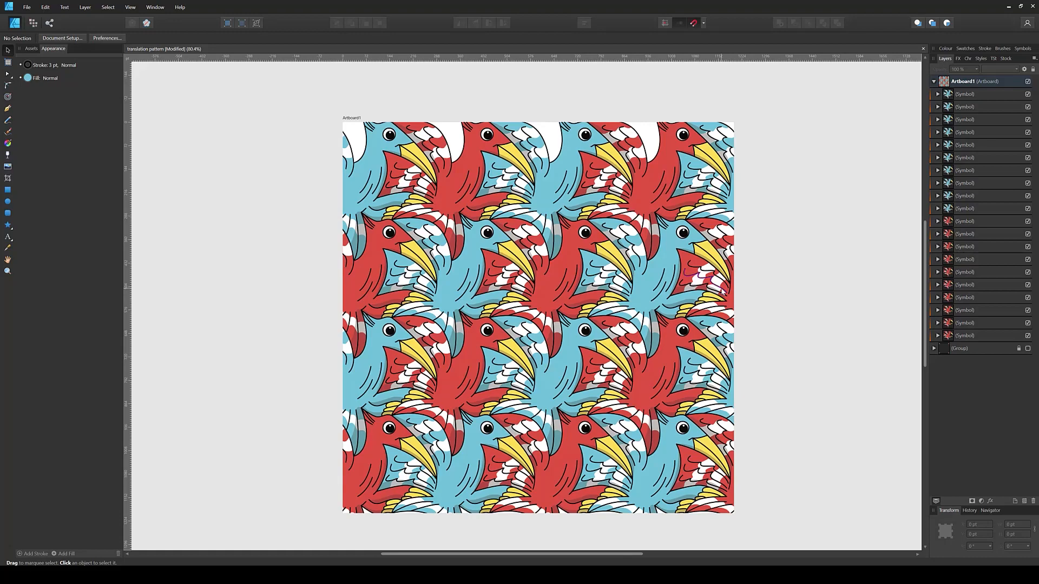
# - Save the document with the unclipped bird pattern and check the upper edge for gaps
pyautogui.scroll(-3, 723, 291)
pyautogui.scroll(2, 759, 327)
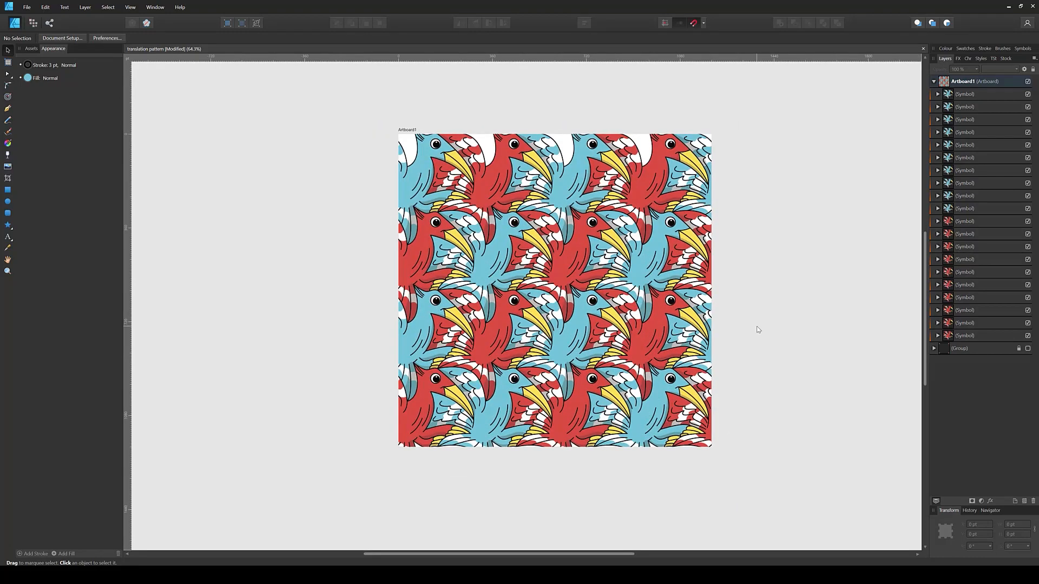
pyautogui.hotkey('ctrl', 's')
pyautogui.scroll(2, 411, 149)
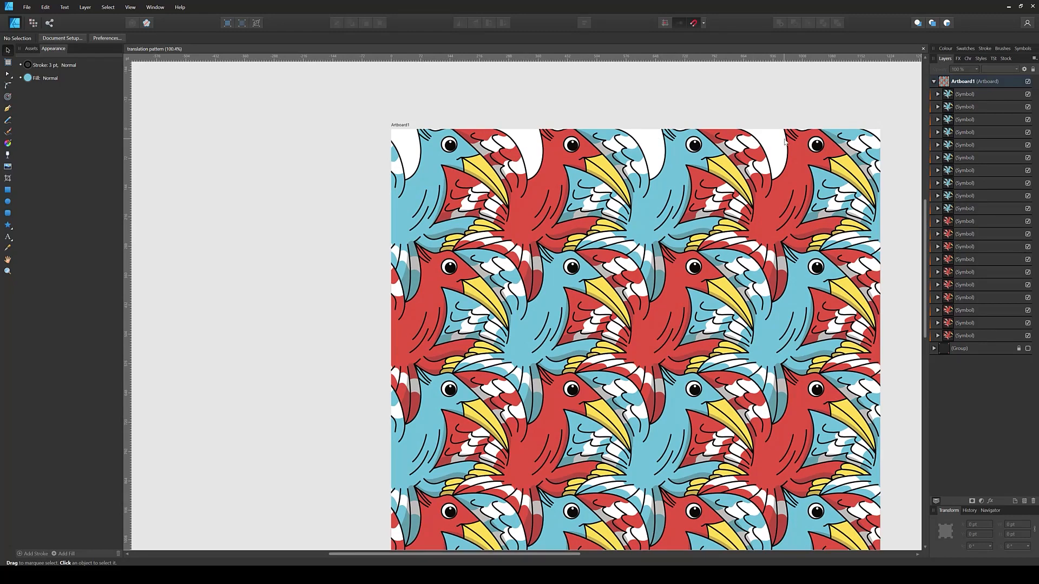
pyautogui.scroll(-2, 703, 147)
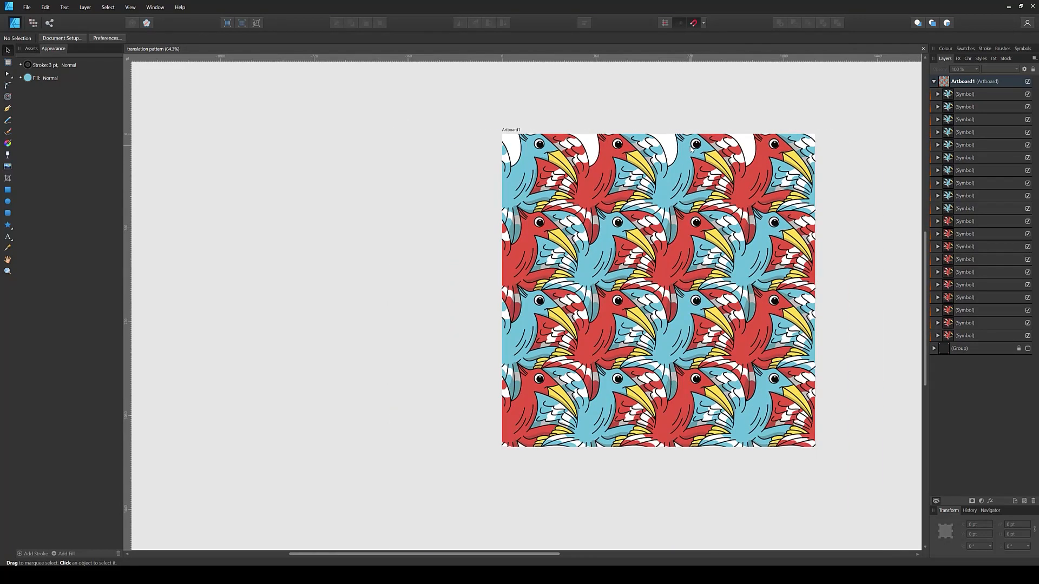
# - Duplicate the bottom row of five birds and move the copy 1200 pt up to fill the gaps along the artboard's upper edge
pyautogui.click(516, 431)
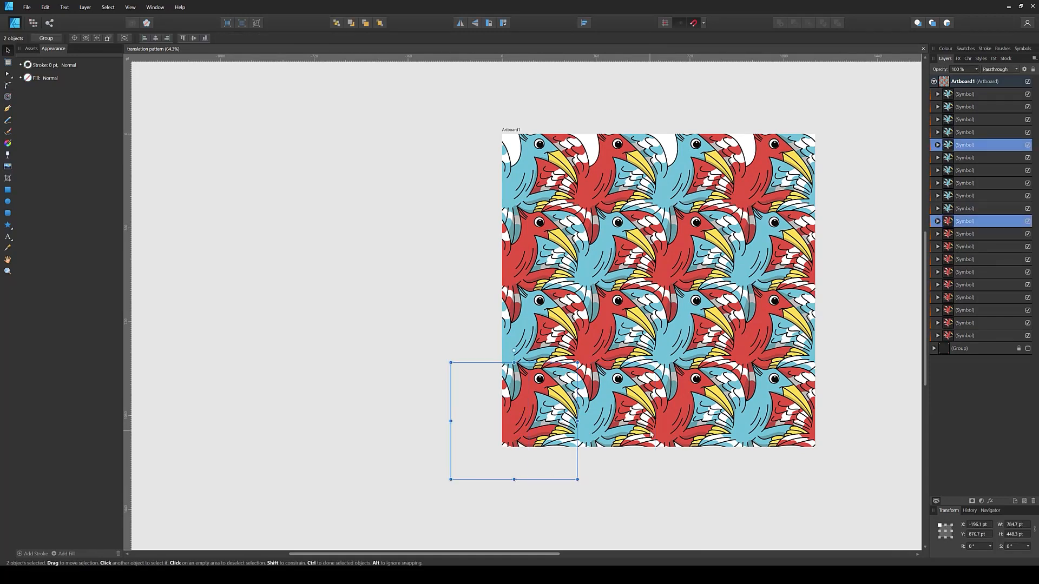
pyautogui.click(592, 428)
pyautogui.keyDown('shift'); pyautogui.click(563, 422); pyautogui.keyUp('shift')
pyautogui.keyDown('shift'); pyautogui.click(677, 433); pyautogui.keyUp('shift')
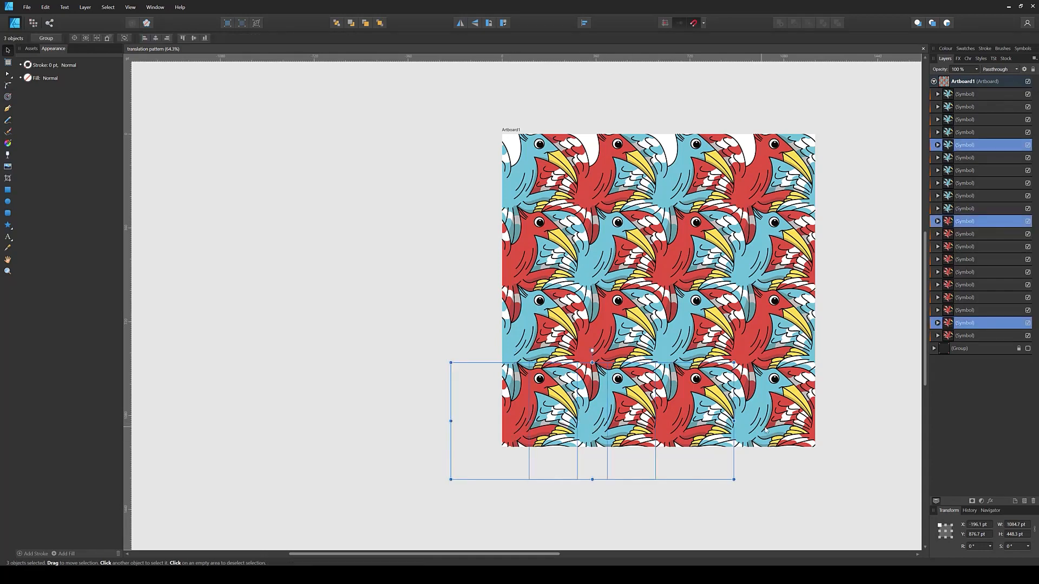
pyautogui.keyDown('shift'); pyautogui.click(811, 448); pyautogui.keyUp('shift')
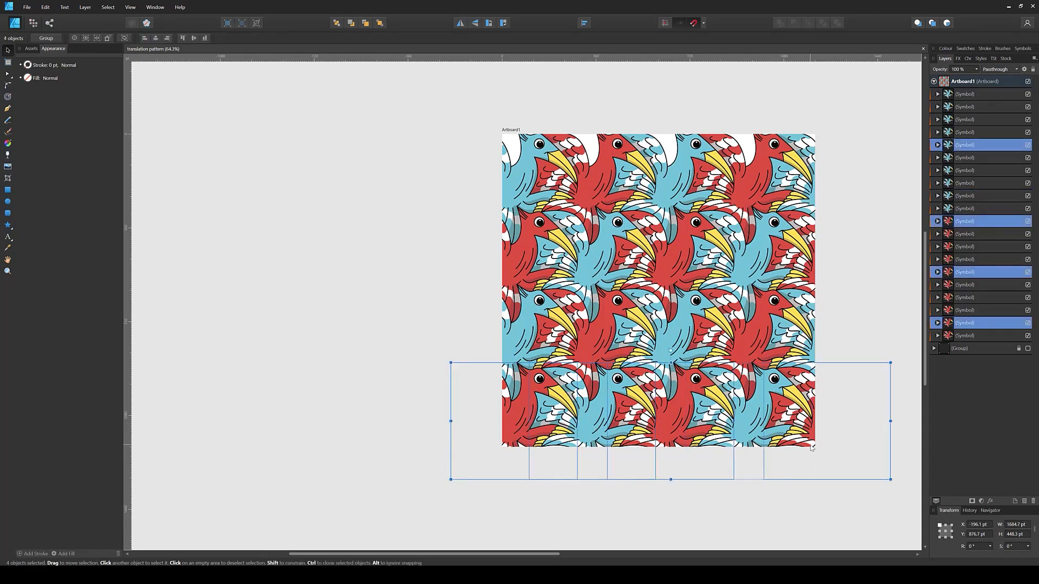
pyautogui.keyDown('shift'); pyautogui.click(755, 445); pyautogui.keyUp('shift')
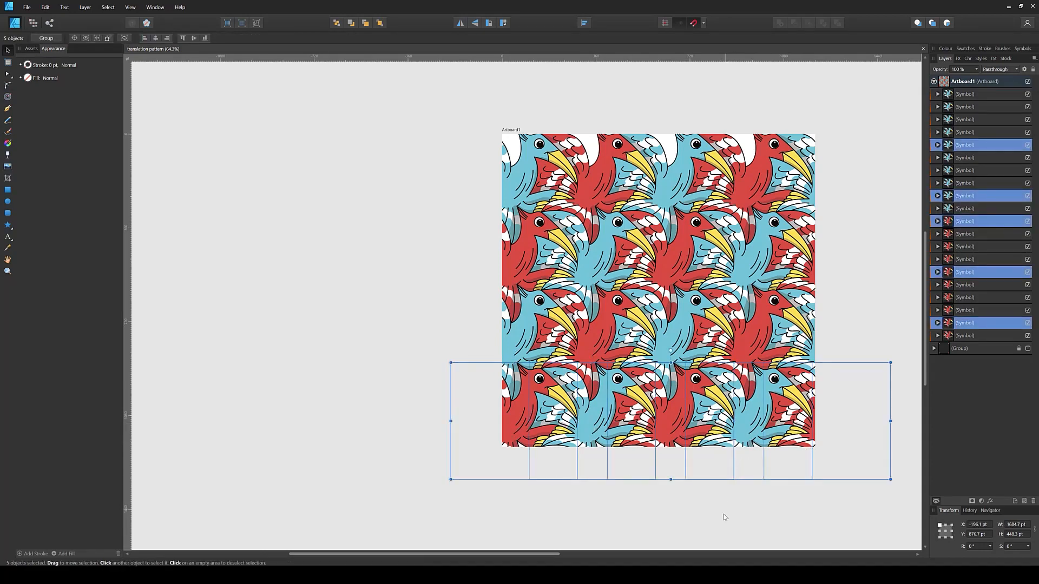
pyautogui.hotkey('ctrl', 'j')
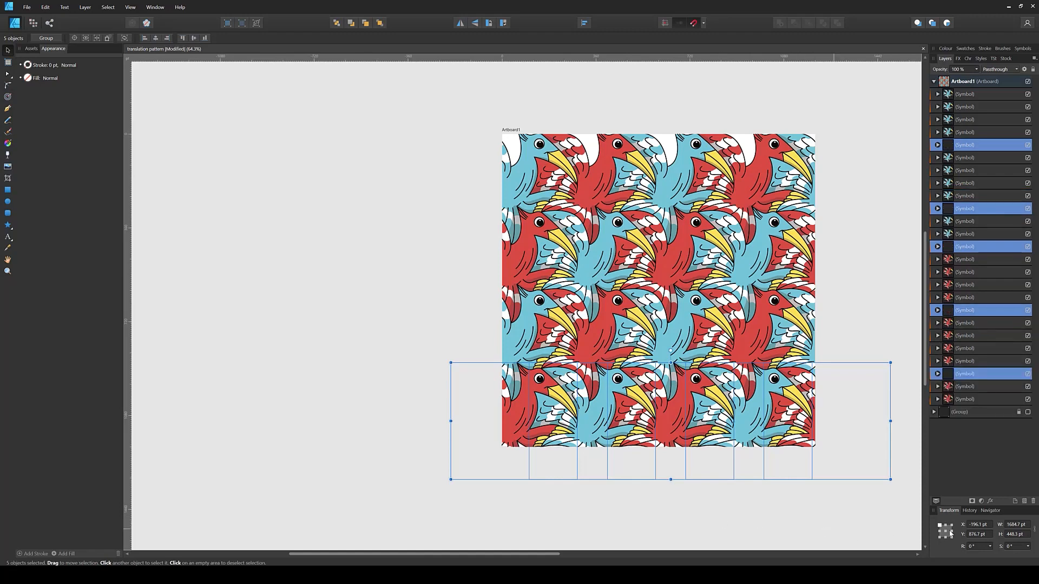
pyautogui.click(988, 535)
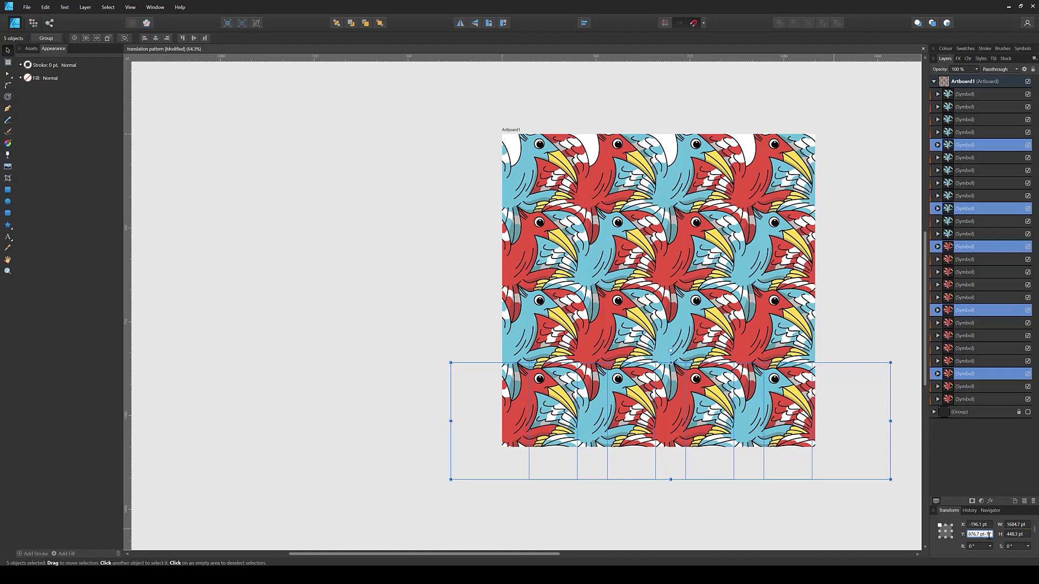
pyautogui.write('1200')
pyautogui.press('Return')
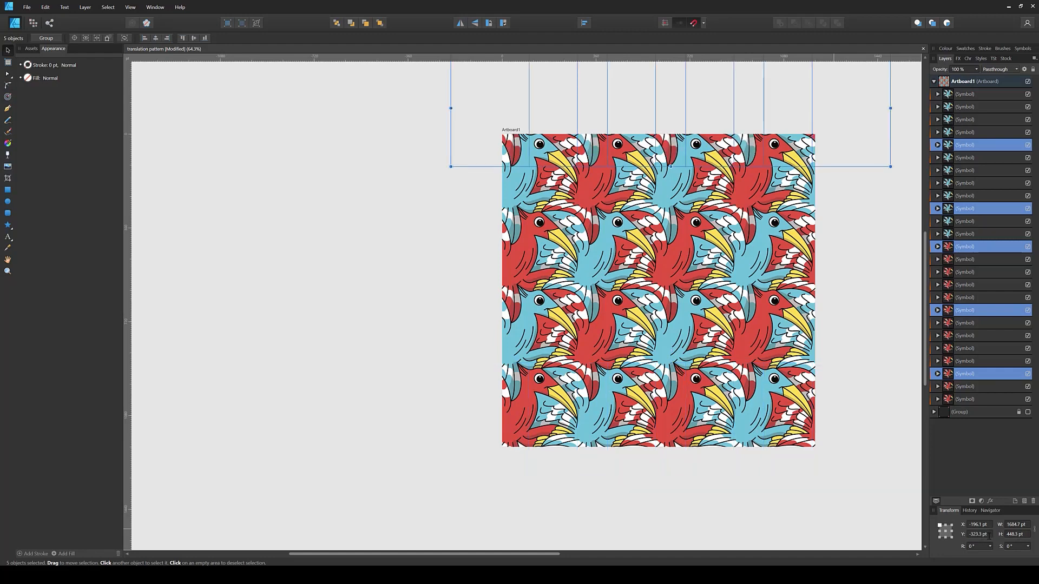
pyautogui.click(424, 272)
# - Duplicate the row of five birds just inside the artboard's upper edge and place the copy at Y 1176.7 pt across the lower edge
pyautogui.click(523, 184)
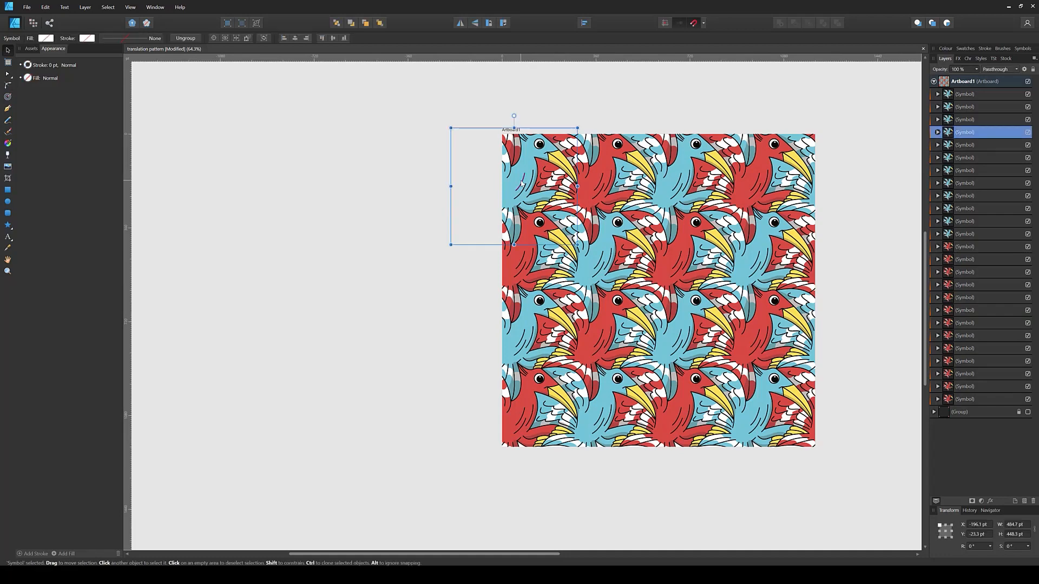
pyautogui.keyDown('shift'); pyautogui.click(617, 189); pyautogui.keyUp('shift')
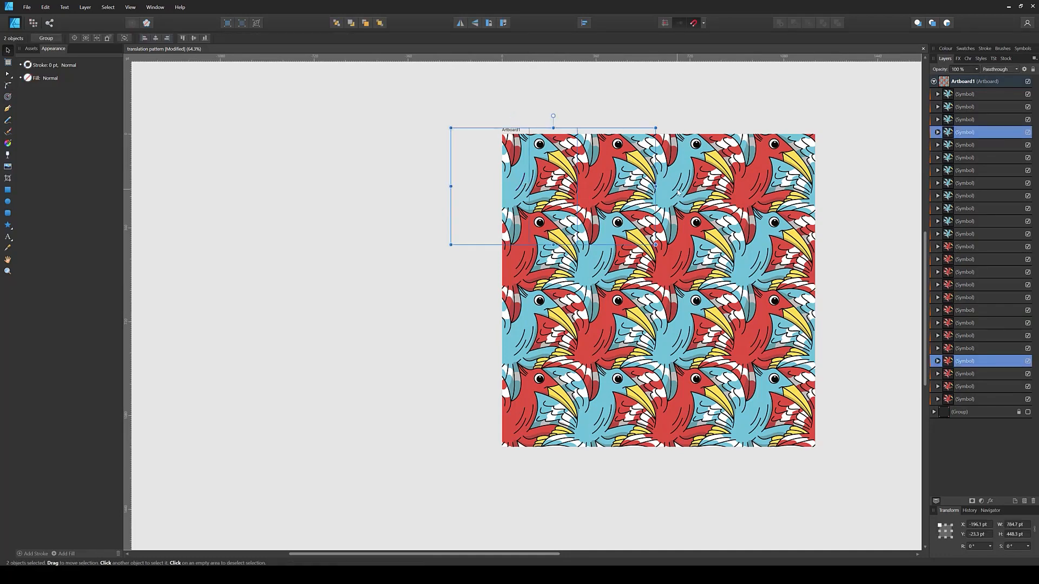
pyautogui.keyDown('shift'); pyautogui.click(694, 191); pyautogui.keyUp('shift')
pyautogui.keyDown('shift'); pyautogui.click(811, 204); pyautogui.keyUp('shift')
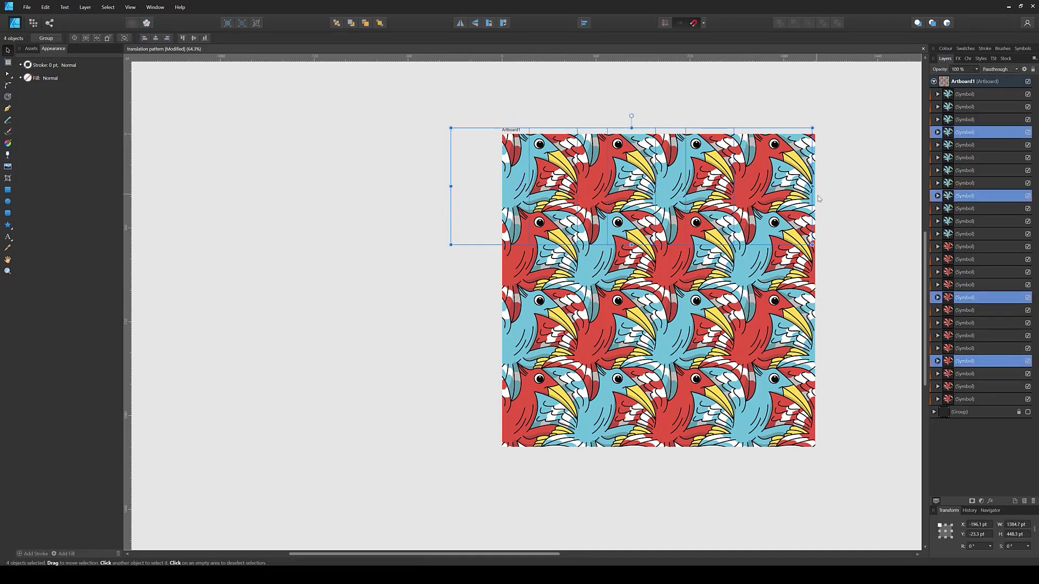
pyautogui.keyDown('shift'); pyautogui.click(812, 208); pyautogui.keyUp('shift')
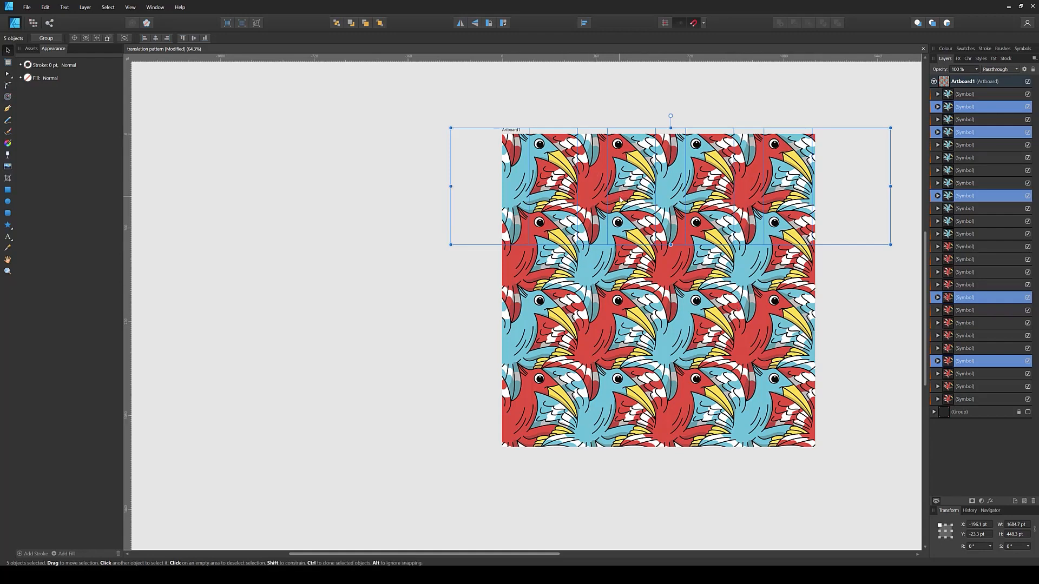
pyautogui.click(989, 534)
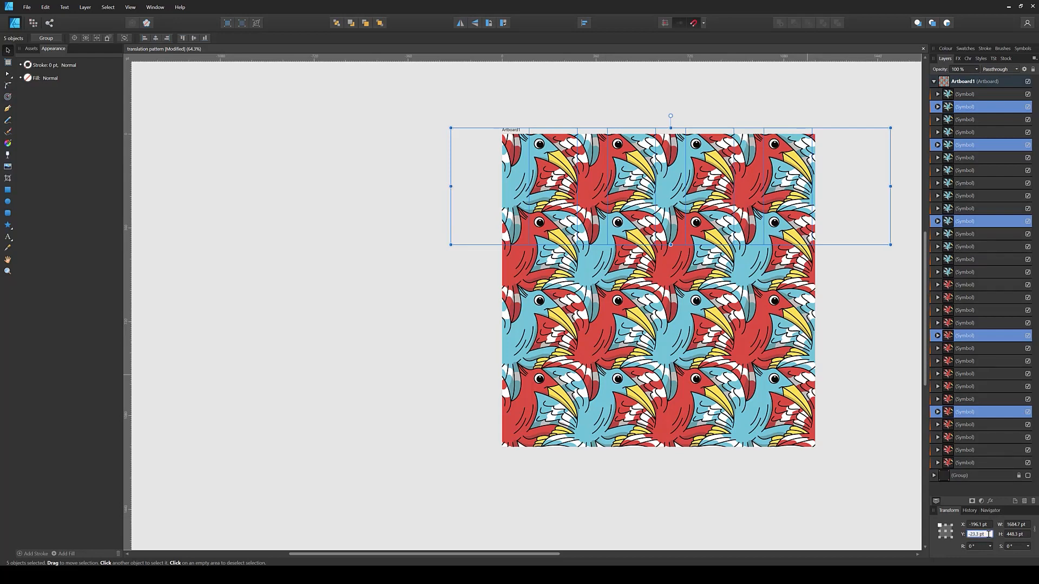
pyautogui.write('1176.7')
pyautogui.press('Return')
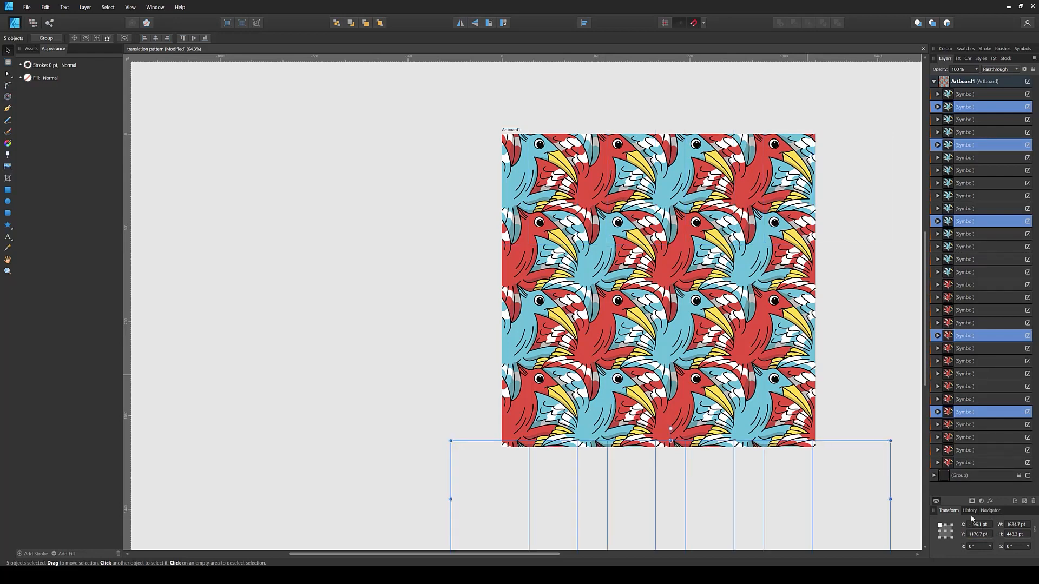
# - Clear the selection, save the finished bird pattern, and export Artboard1 as a 5000 × 5000 px PNG
pyautogui.click(874, 375)
pyautogui.hscroll(3, 833, 376)
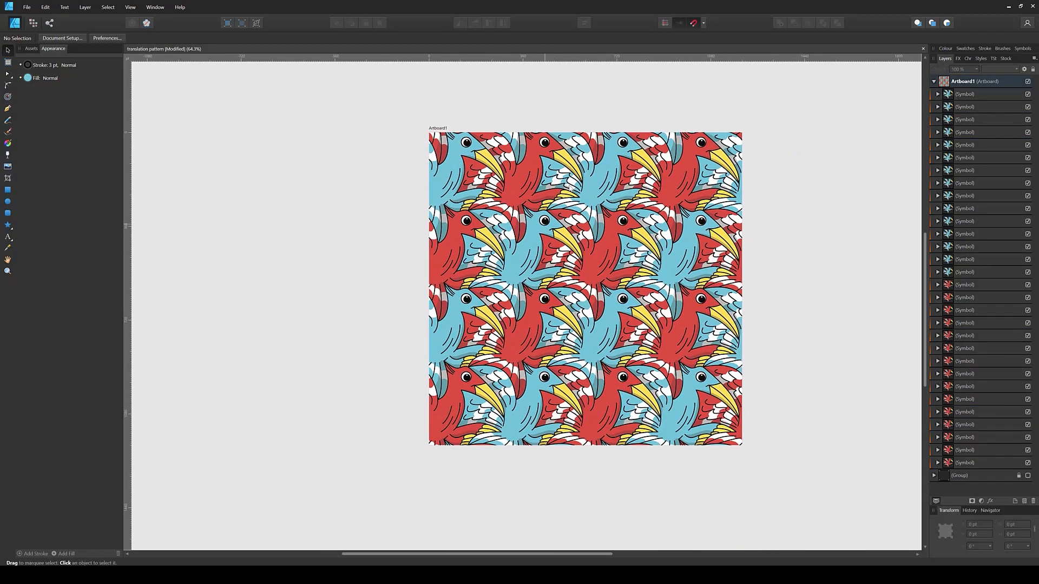
pyautogui.hotkey('ctrl', 's')
pyautogui.click(25, 8)
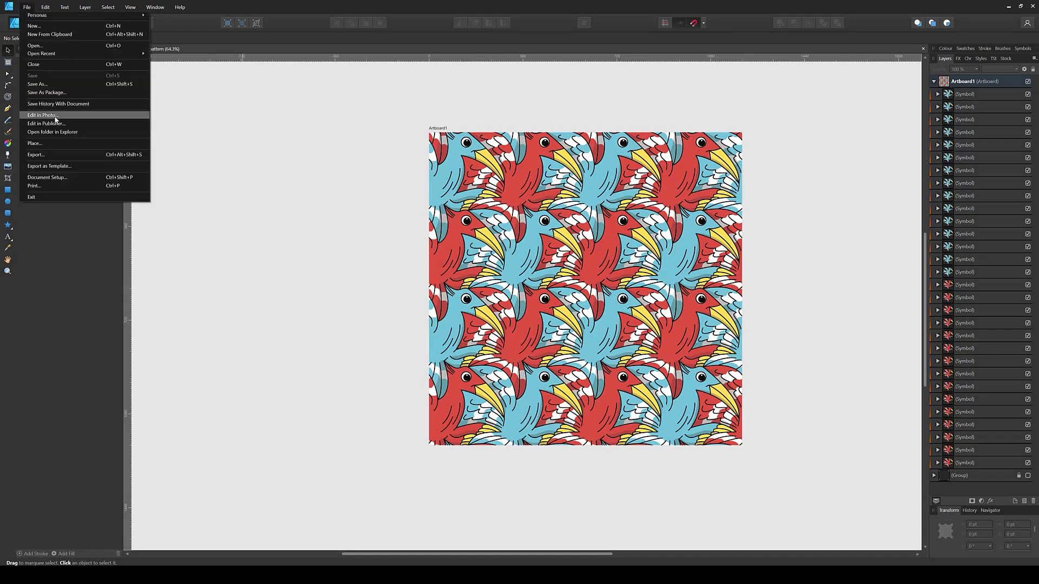
pyautogui.click(54, 154)
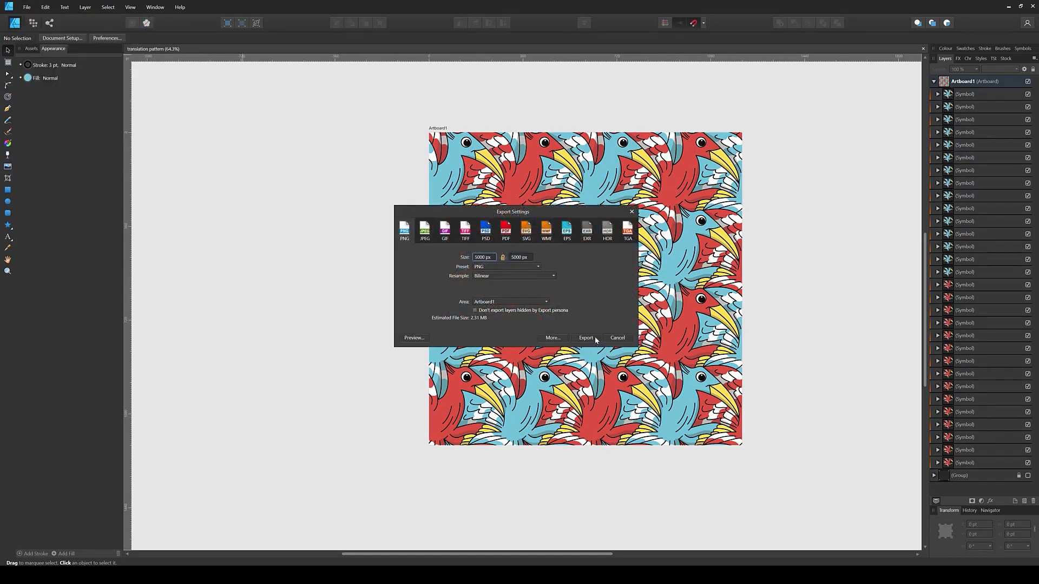
pyautogui.click(586, 338)
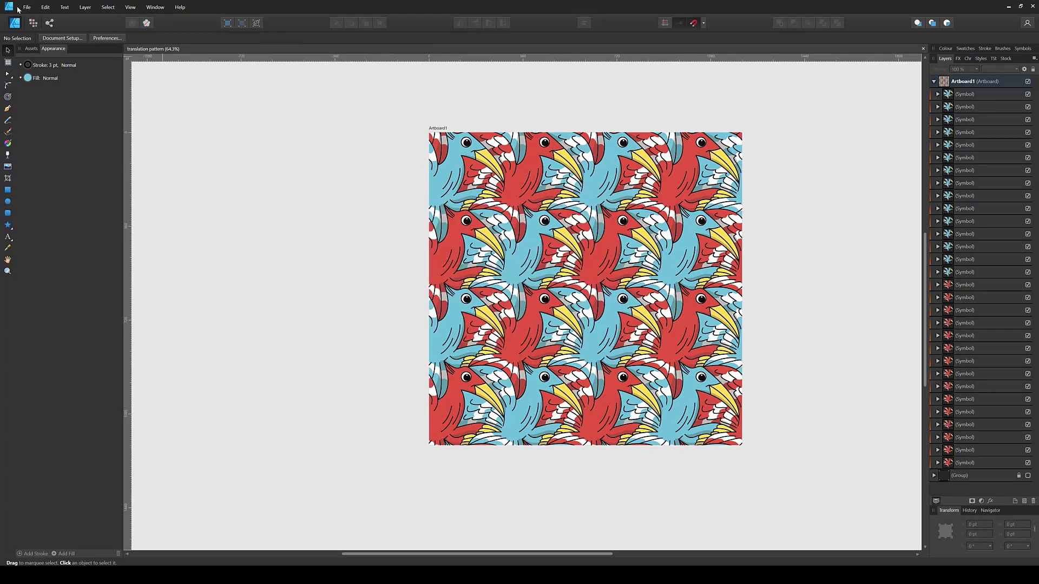
# - Create a new 1200 × 1200 pt document and draw a rectangle about 1379 × 1360 pt covering the artboard
pyautogui.click(27, 7)
pyautogui.click(29, 26)
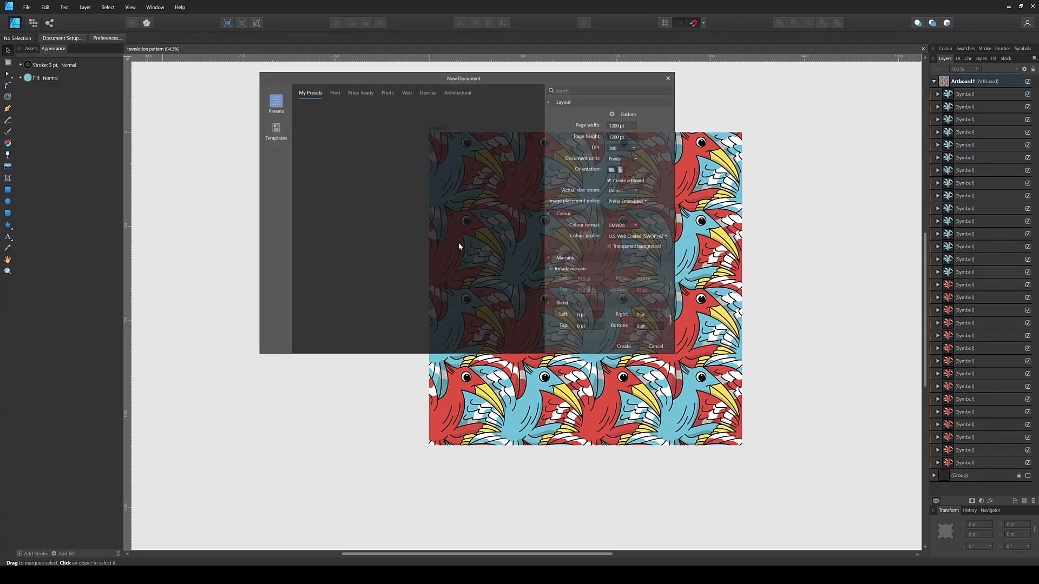
pyautogui.click(619, 348)
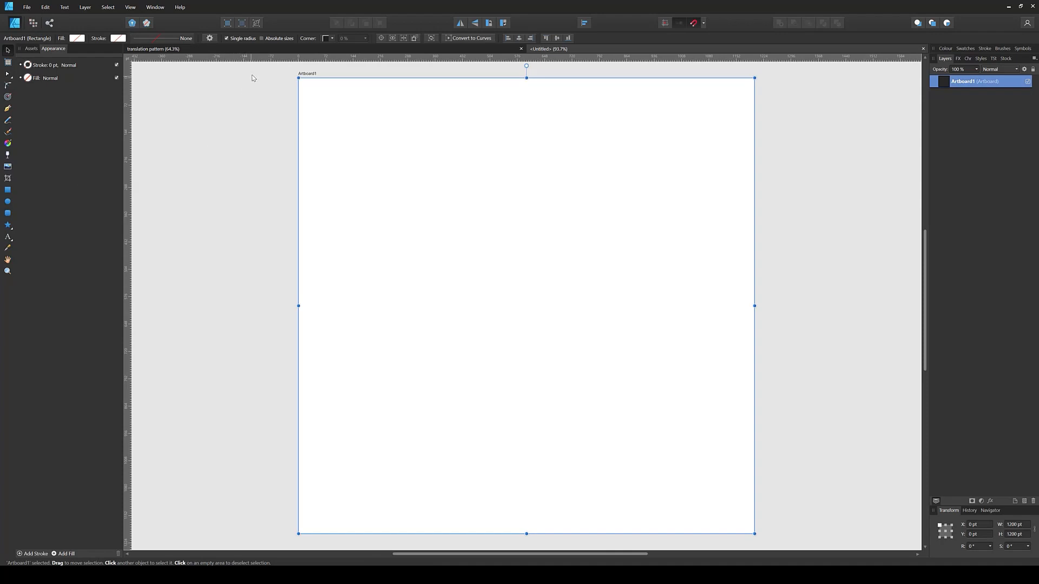
pyautogui.click(9, 191)
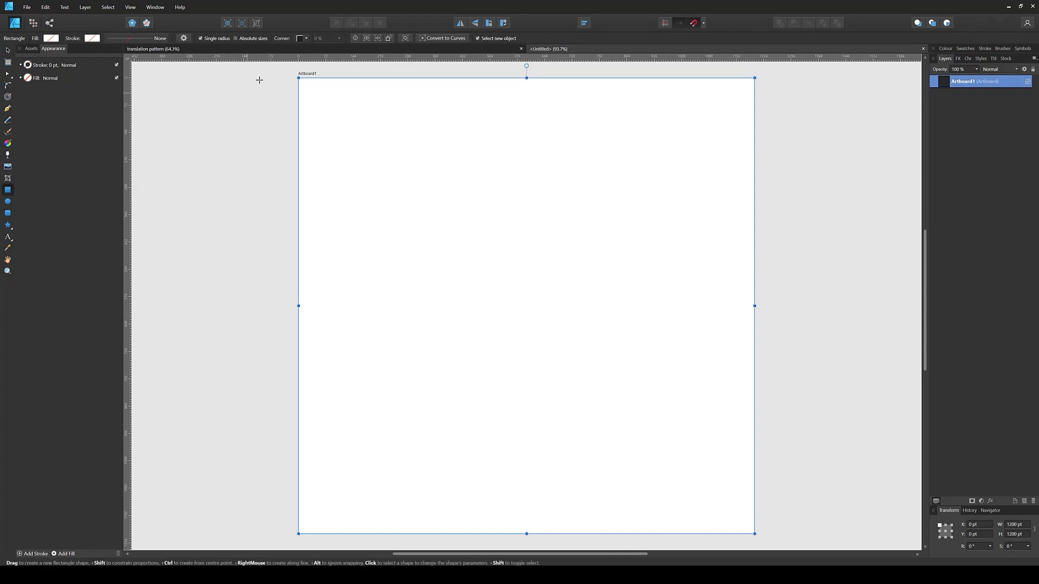
pyautogui.moveTo(270, 70); pyautogui.dragTo(794, 543)
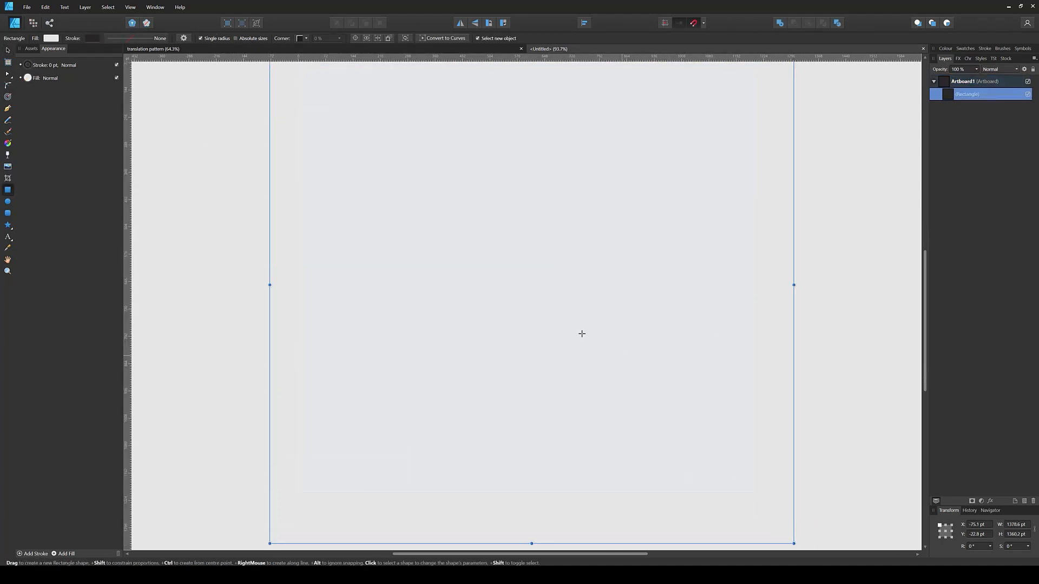
# - Give the rectangle a bitmap fill using the translation pattern image, then shrink and slightly rotate the fill so the pattern repeats
pyautogui.click(8, 145)
pyautogui.click(90, 38)
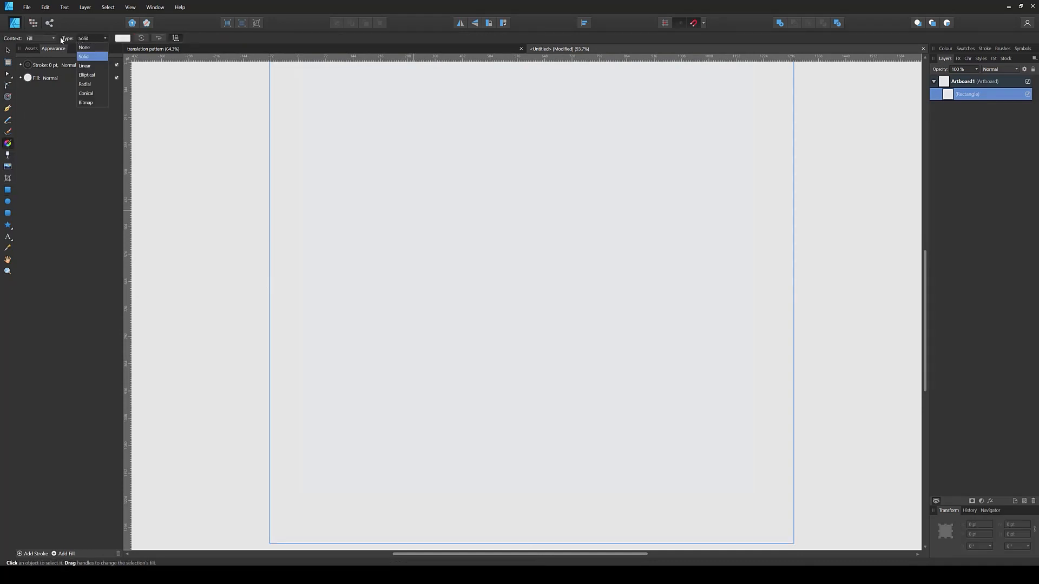
pyautogui.click(90, 103)
pyautogui.click(94, 57)
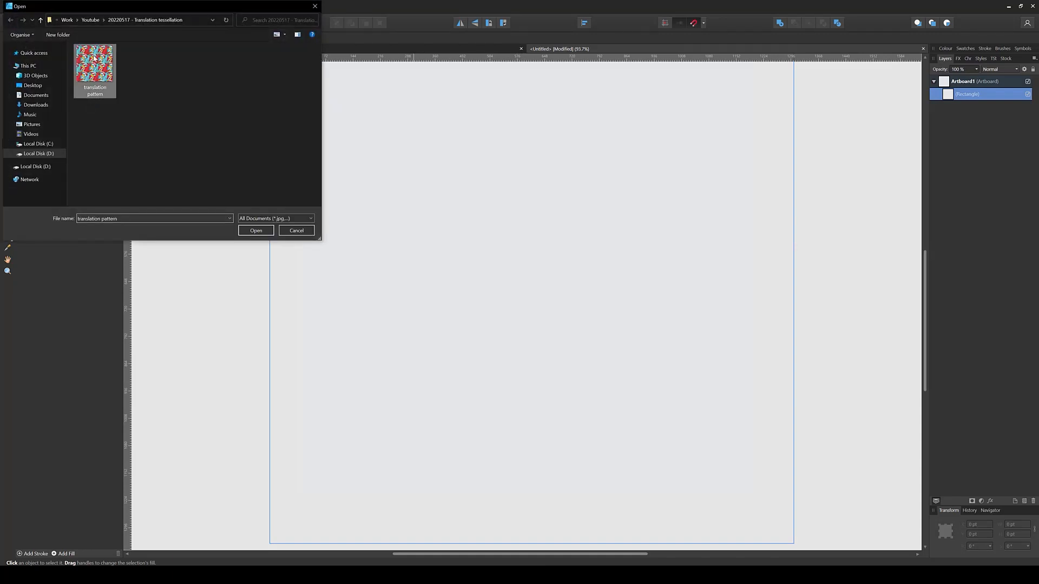
pyautogui.doubleClick(93, 57)
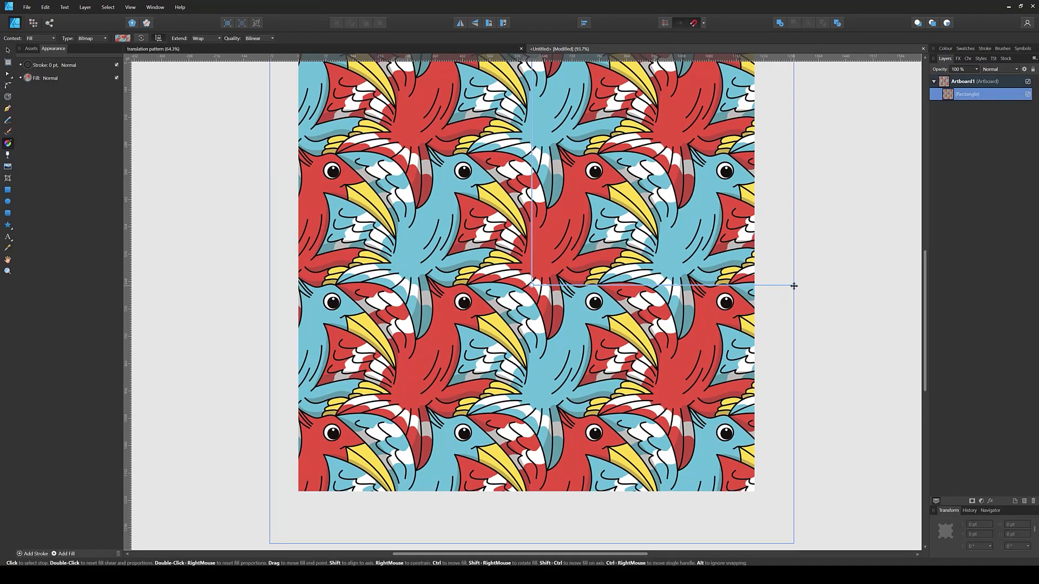
pyautogui.moveTo(794, 286); pyautogui.dragTo(640, 277)
pyautogui.press('v')
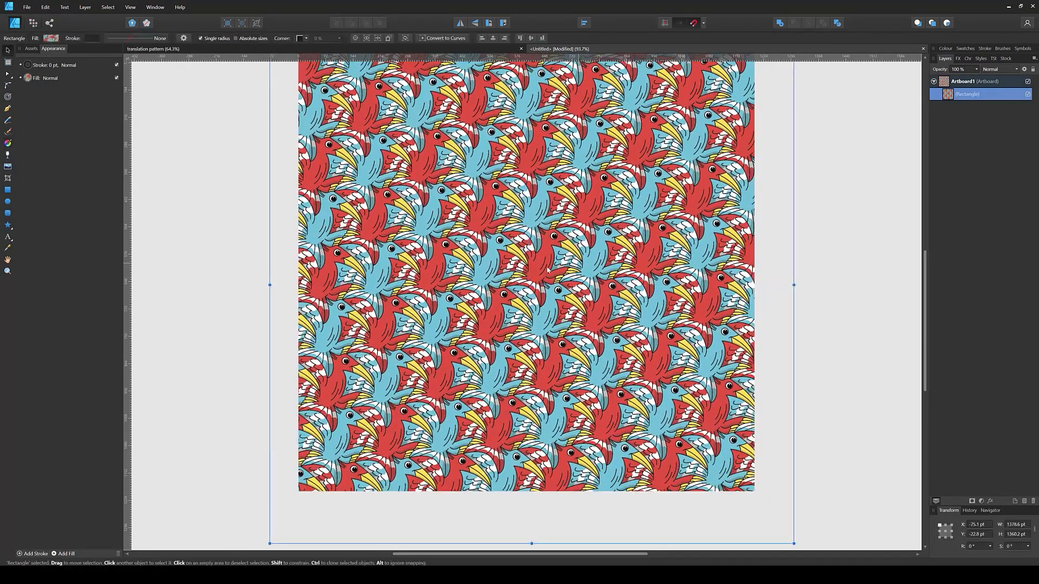
# - Examine the repeating fill up close and across the whole artboard for visible seams, then clear the selection
pyautogui.scroll(6, 448, 323)
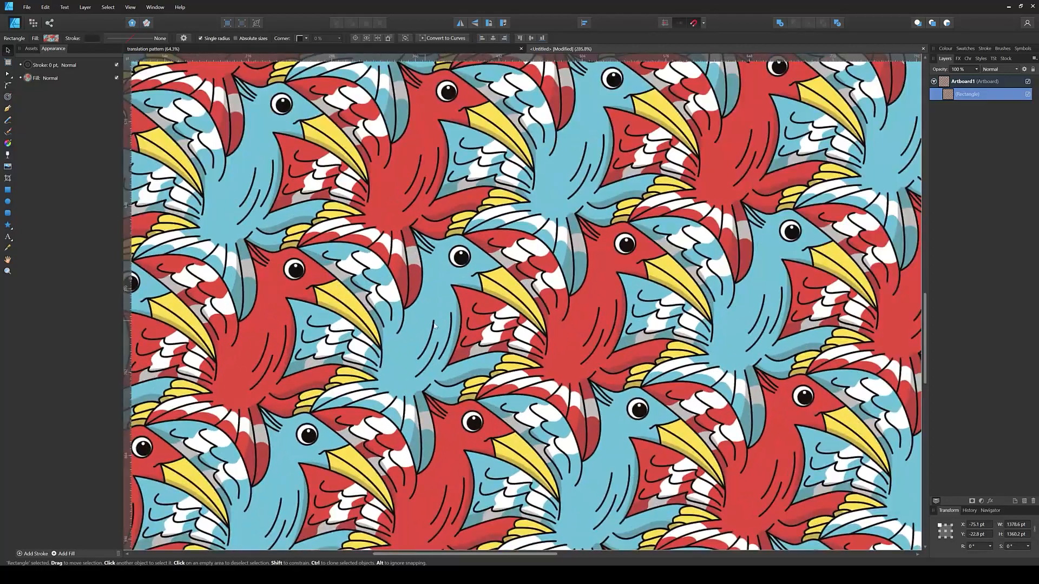
pyautogui.moveTo(516, 405); pyautogui.dragTo(482, 399)
pyautogui.scroll(-4, 482, 399)
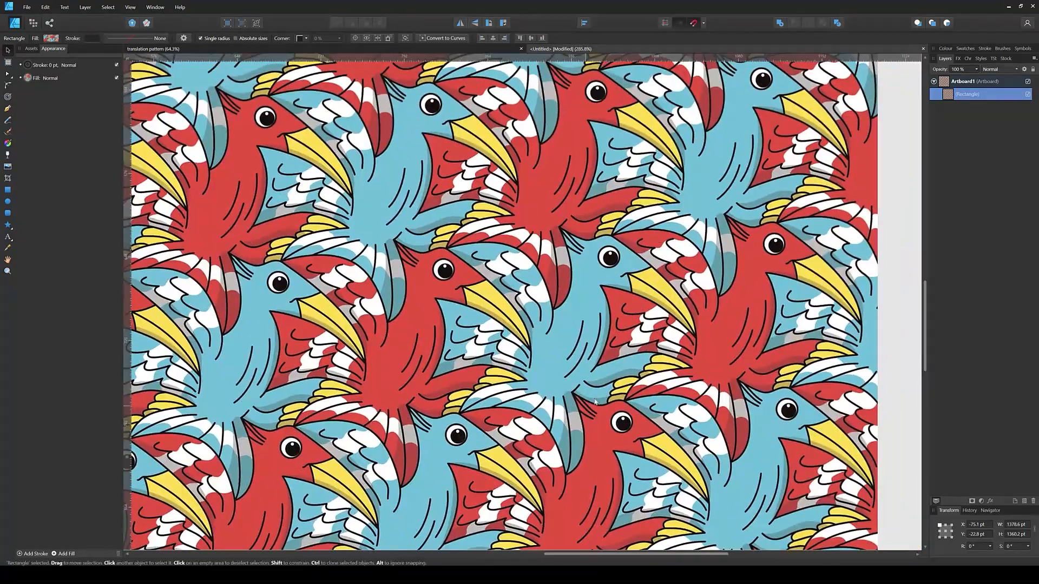
pyautogui.scroll(-4, 670, 338)
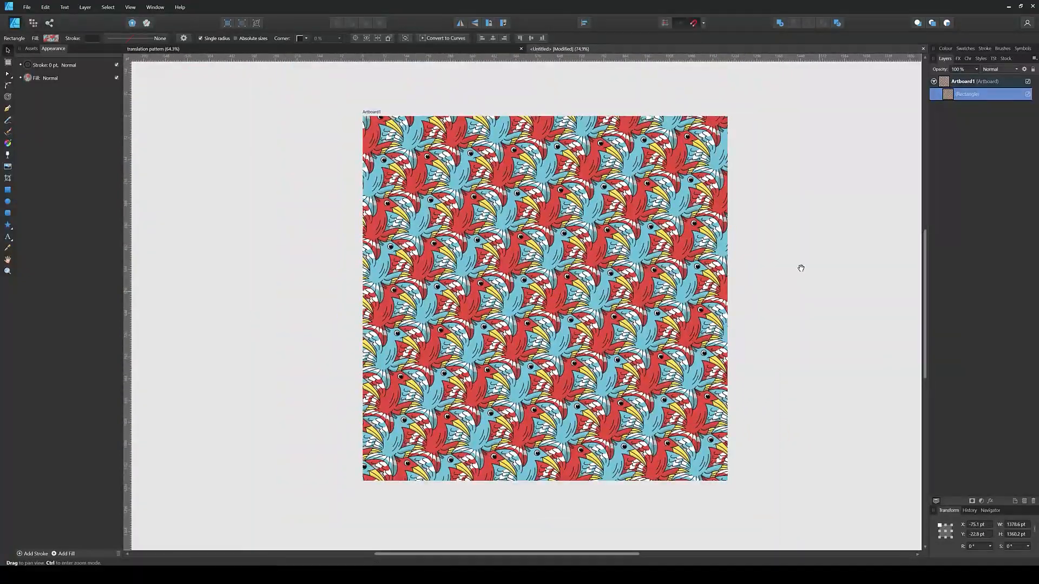
pyautogui.moveTo(801, 267); pyautogui.dragTo(849, 293)
pyautogui.click(846, 293)
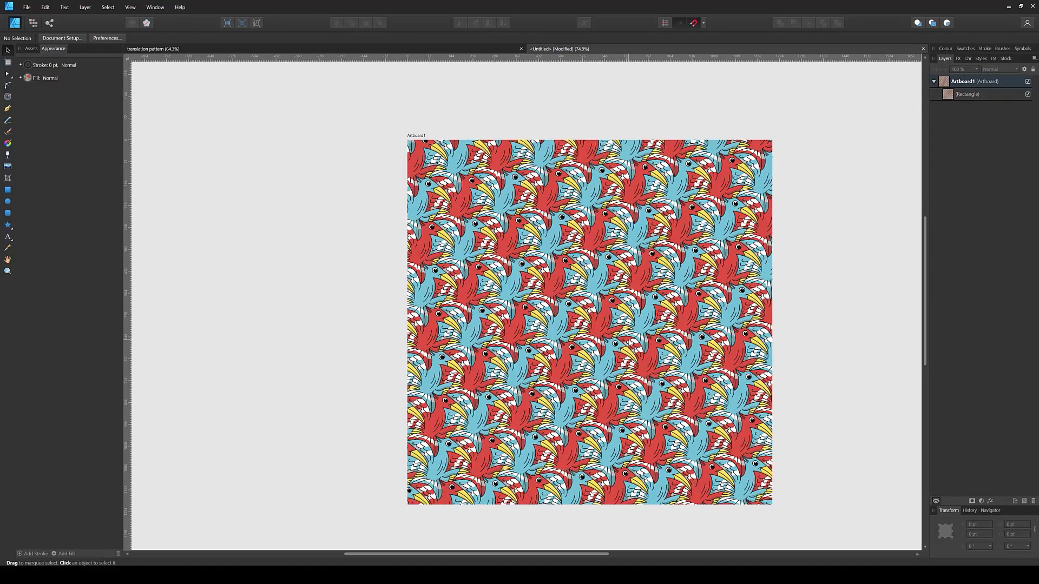
# - Switch to the translation pattern document and change the fill hue of the red bird symbol's body curve to dark blue
pyautogui.click(382, 48)
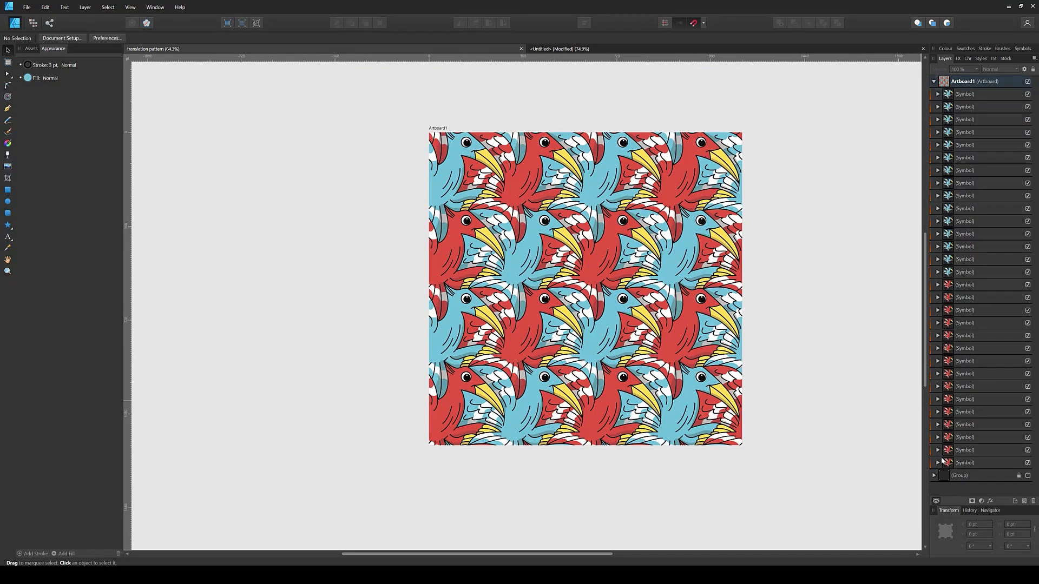
pyautogui.click(938, 463)
pyautogui.click(954, 476)
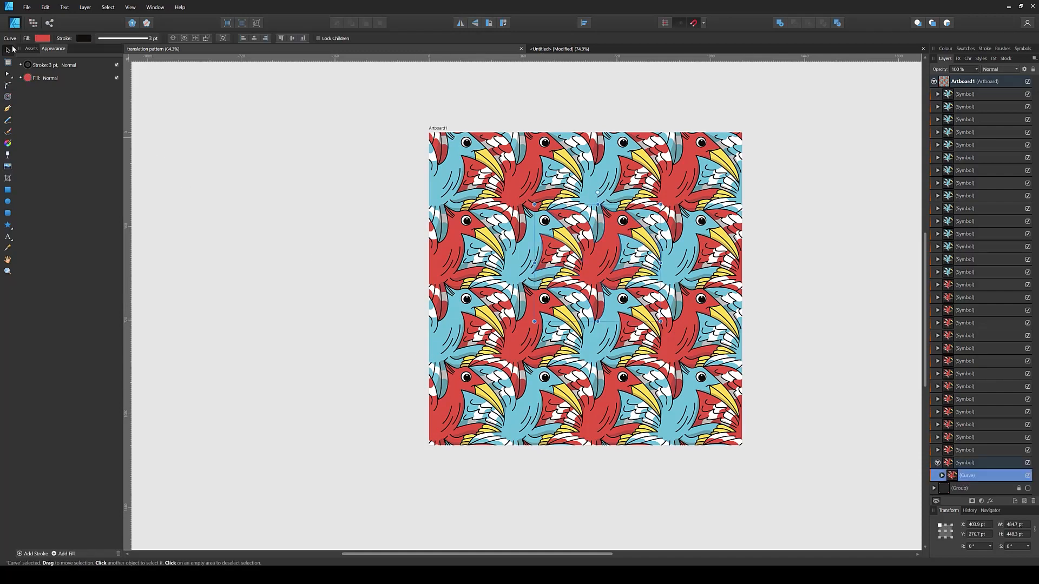
pyautogui.click(49, 39)
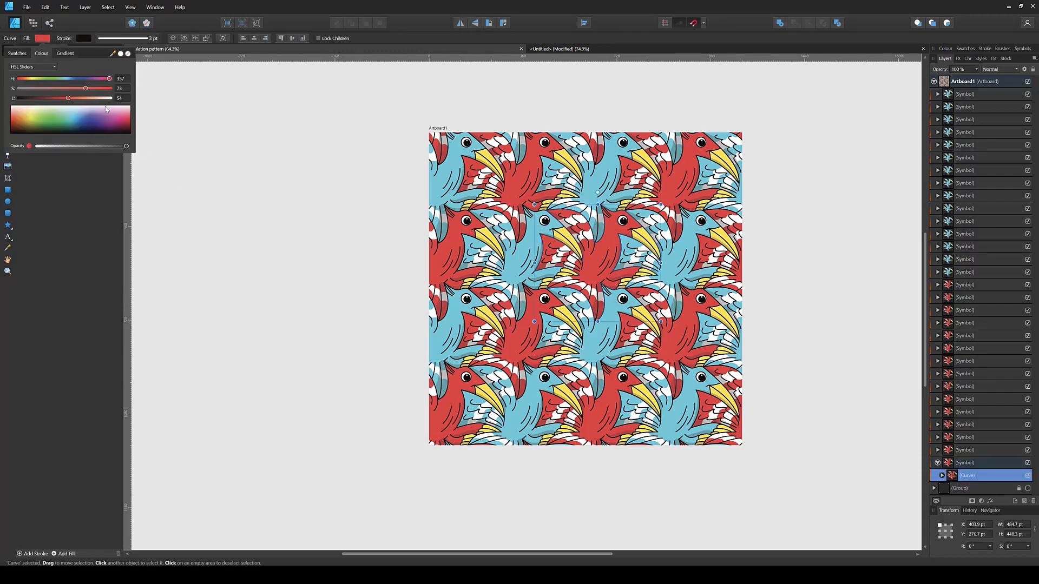
pyautogui.moveTo(109, 80); pyautogui.dragTo(78, 82)
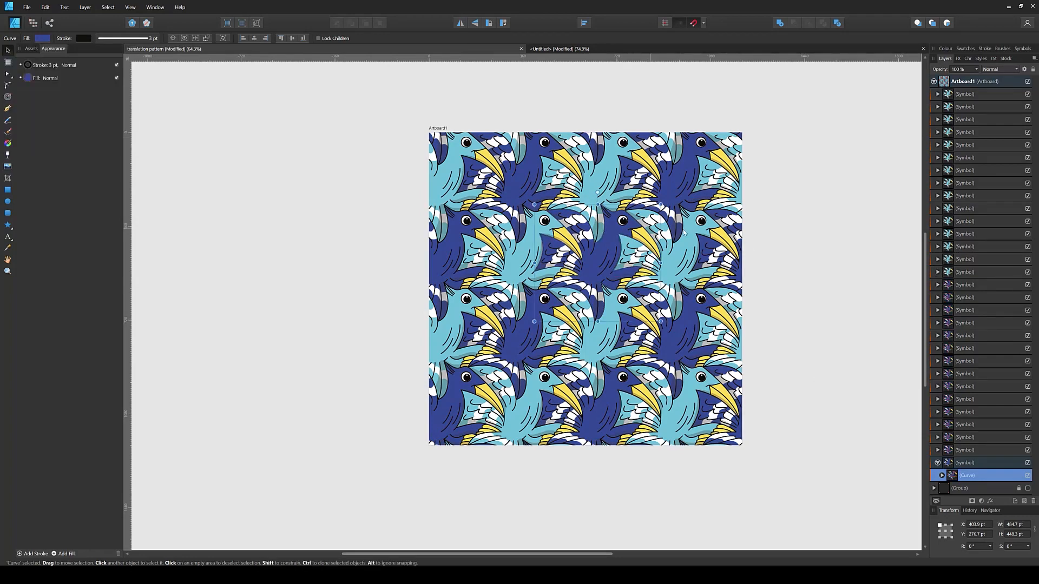
# - Change the light blue bird symbol's body curve to a green fill with hue 88
pyautogui.click(940, 276)
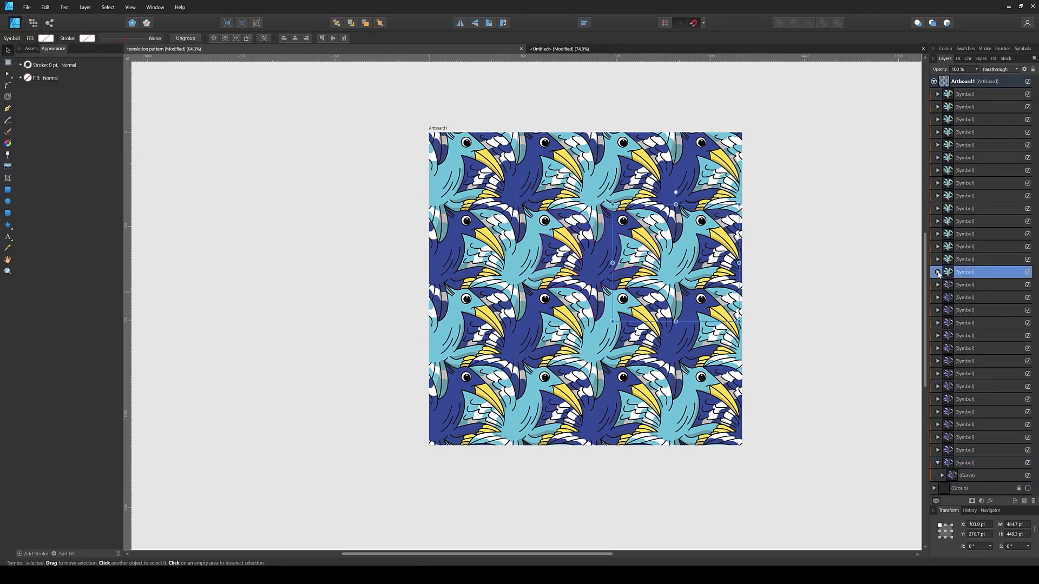
pyautogui.click(938, 273)
pyautogui.click(954, 286)
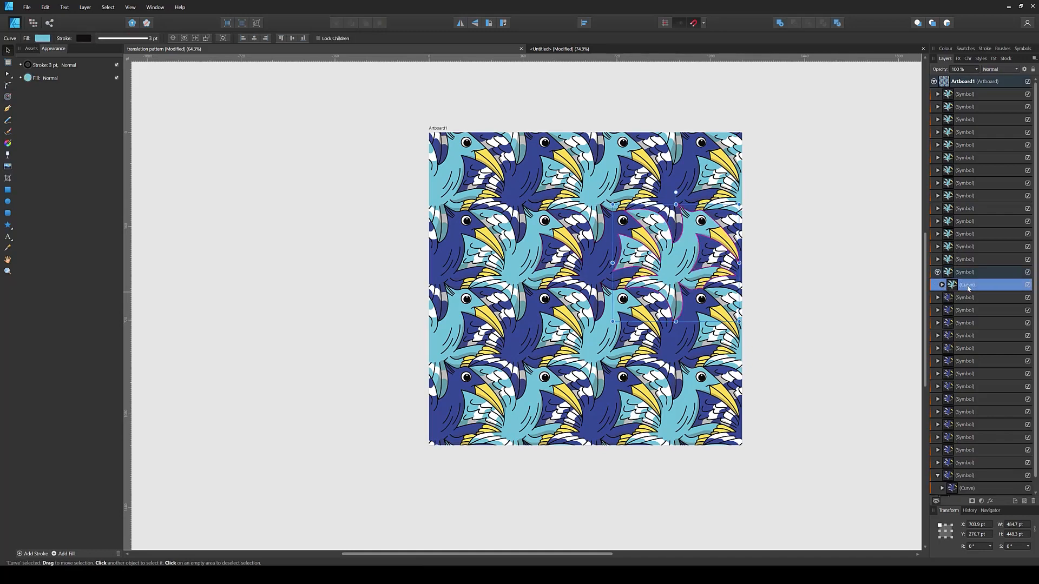
pyautogui.click(42, 39)
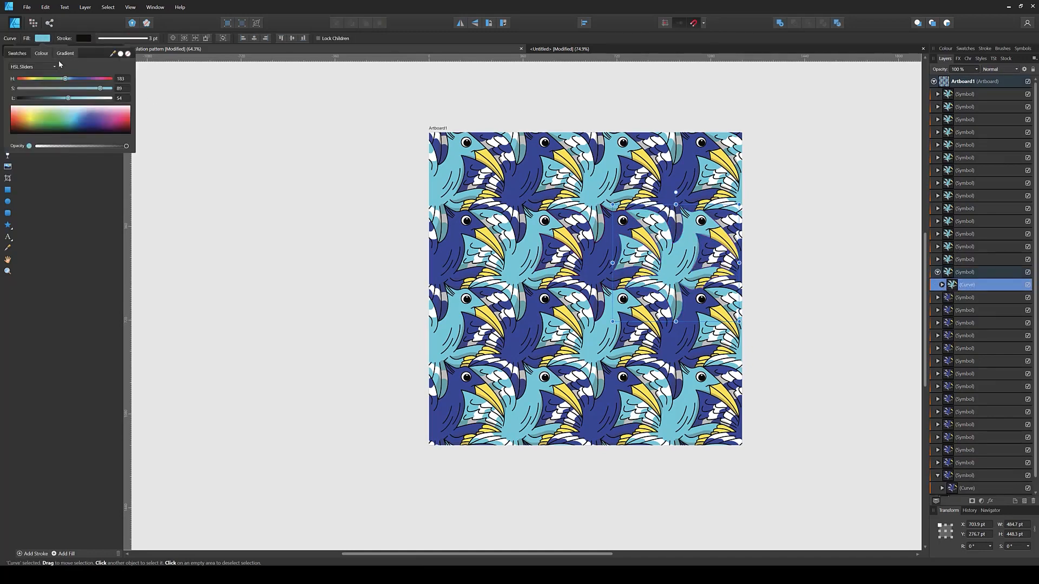
pyautogui.moveTo(69, 81); pyautogui.dragTo(41, 83)
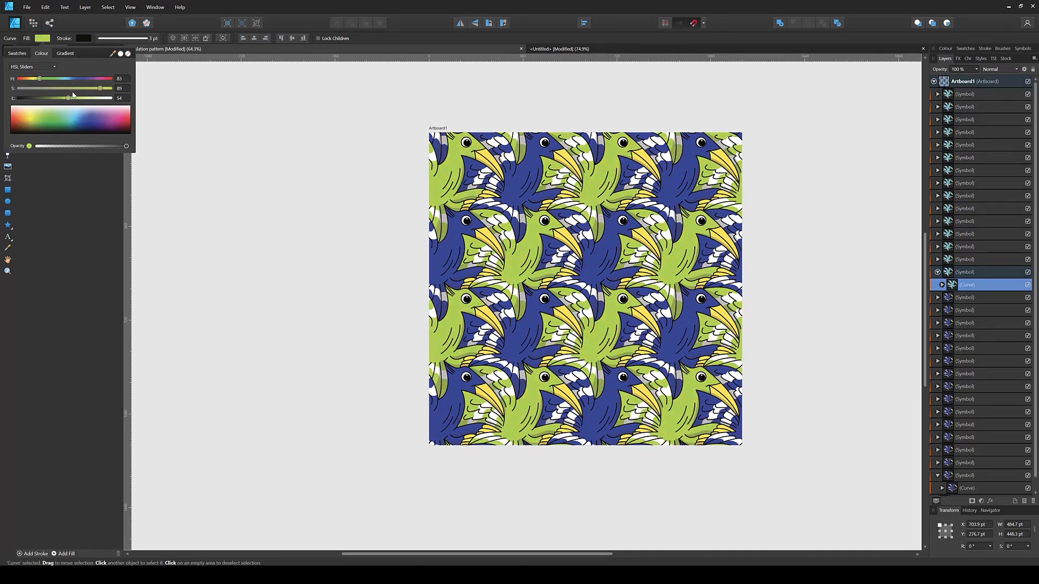
pyautogui.moveTo(40, 79)
pyautogui.mouseDown()
pyautogui.moveTo(56, 81)
pyautogui.moveTo(42, 82)
pyautogui.mouseUp()
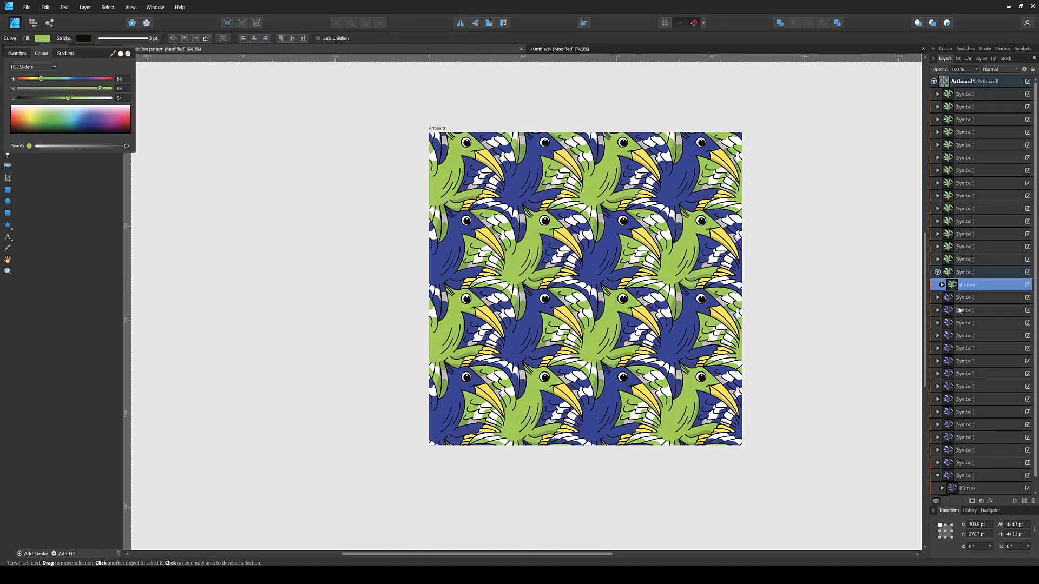
# - Recolour the five white feather stripe curves inside the green bird symbol to red and clear the selection
pyautogui.click(943, 286)
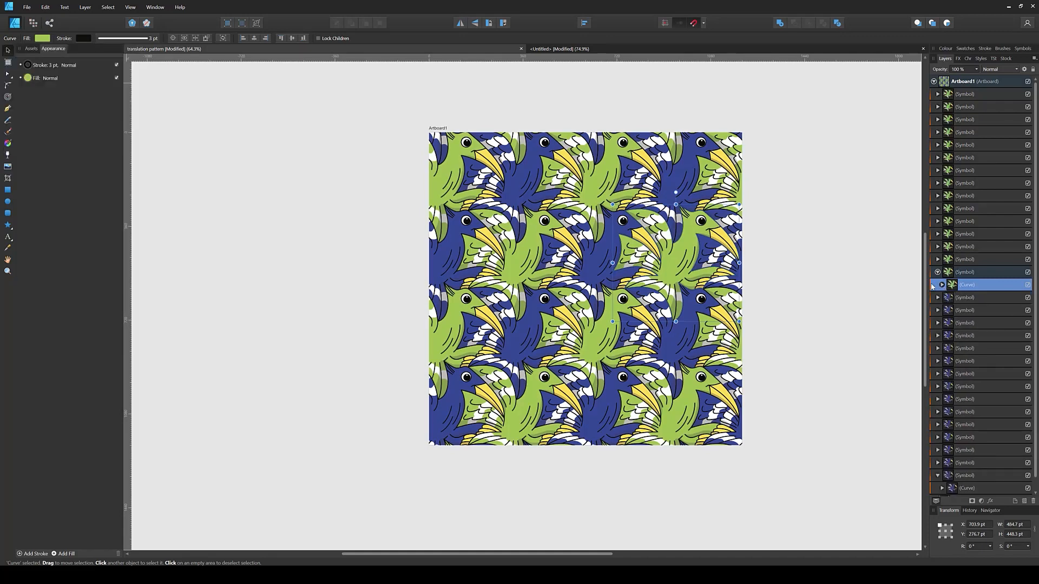
pyautogui.click(942, 286)
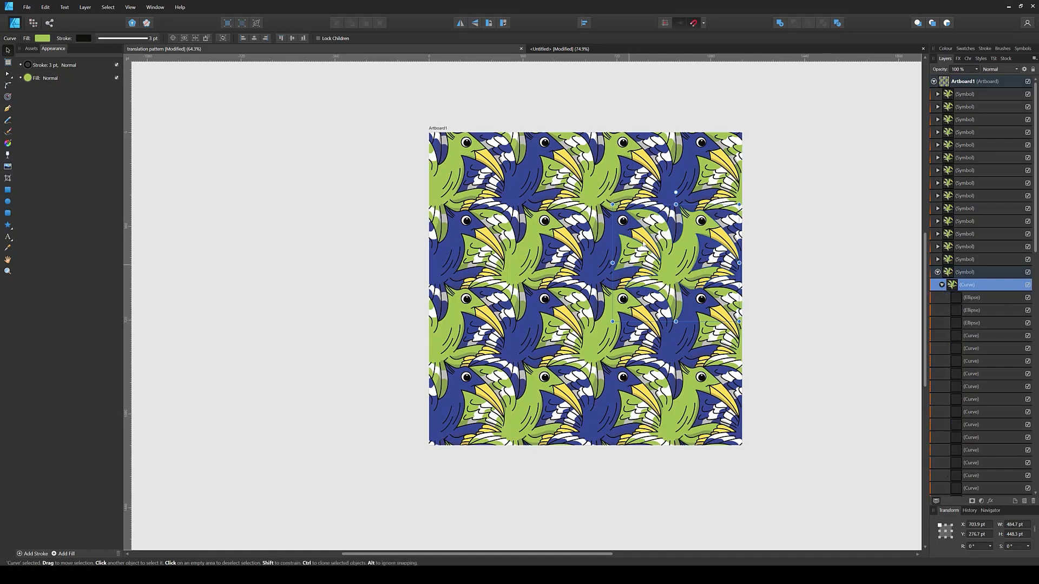
pyautogui.scroll(-8, 1018, 313)
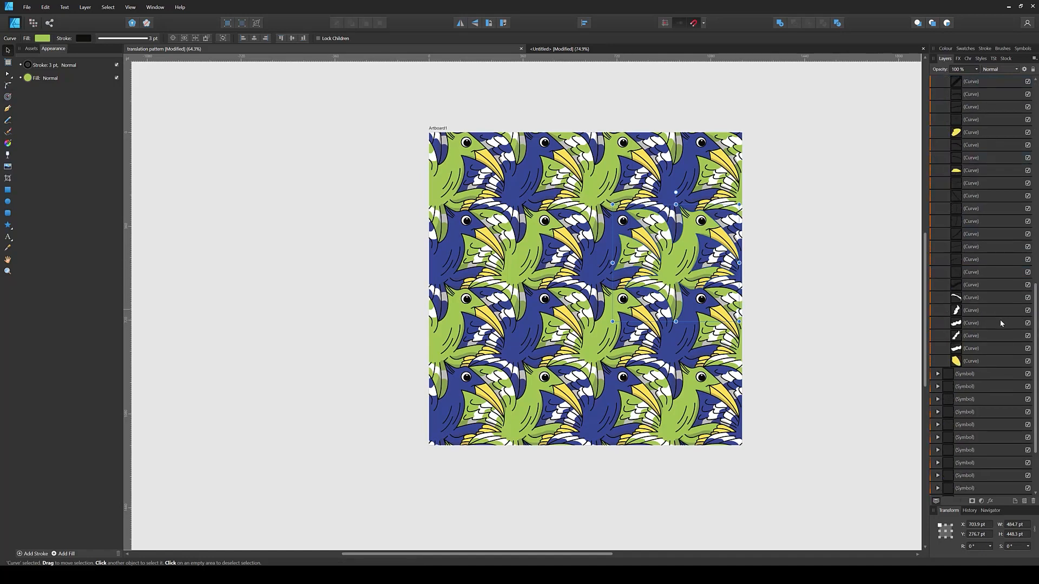
pyautogui.scroll(-3, 999, 321)
pyautogui.click(976, 311)
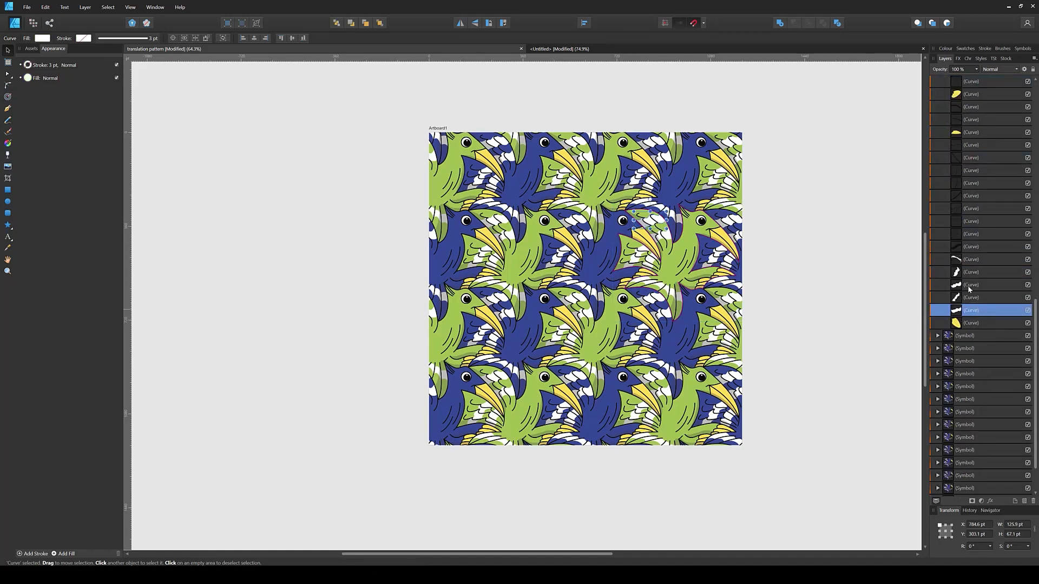
pyautogui.keyDown('shift'); pyautogui.click(977, 260); pyautogui.keyUp('shift')
pyautogui.scroll(8, 970, 274)
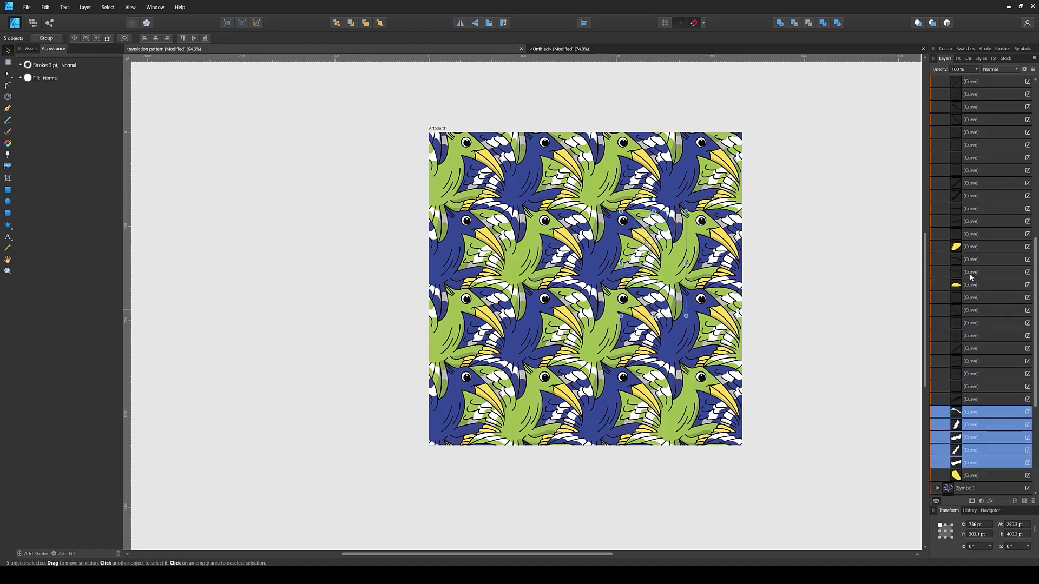
pyautogui.scroll(-8, 972, 275)
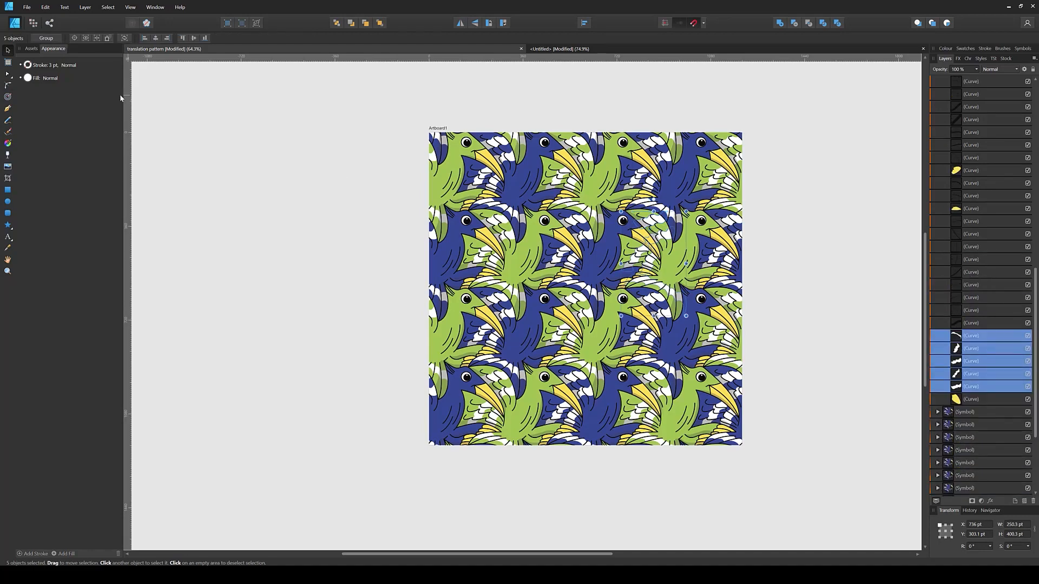
pyautogui.click(27, 78)
pyautogui.moveTo(60, 131)
pyautogui.mouseDown()
pyautogui.moveTo(89, 133)
pyautogui.moveTo(70, 138)
pyautogui.mouseUp()
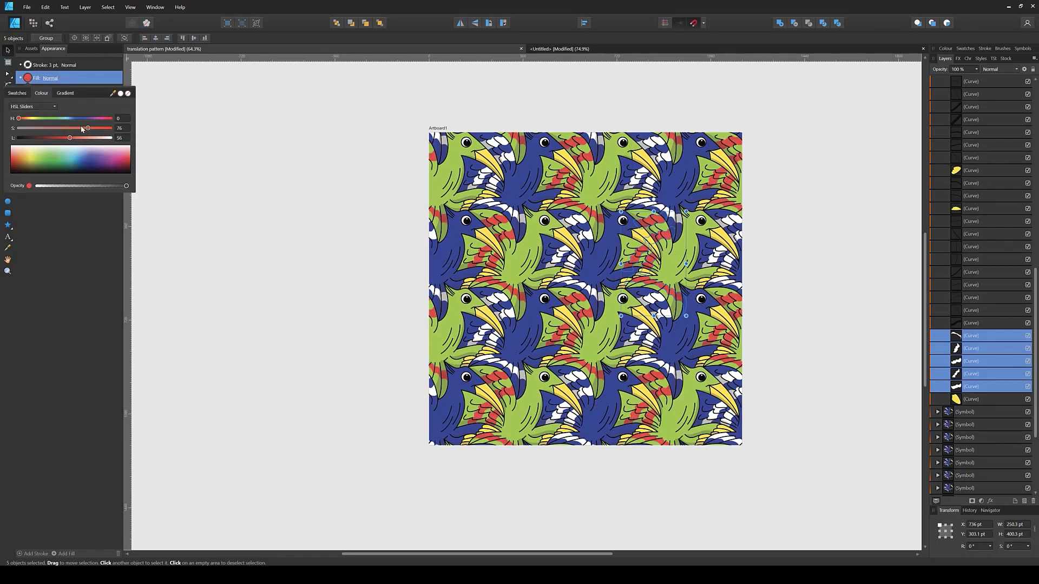
pyautogui.click(788, 282)
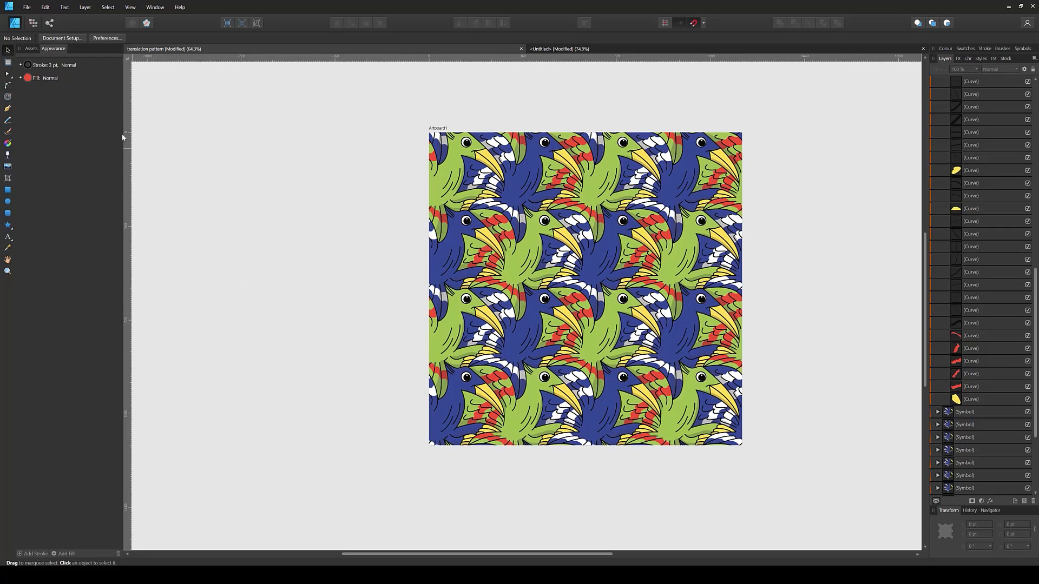
# - Save the recoloured document as translation pattern 2 and select the body curve of the green bird at the second row's right end
pyautogui.click(26, 7)
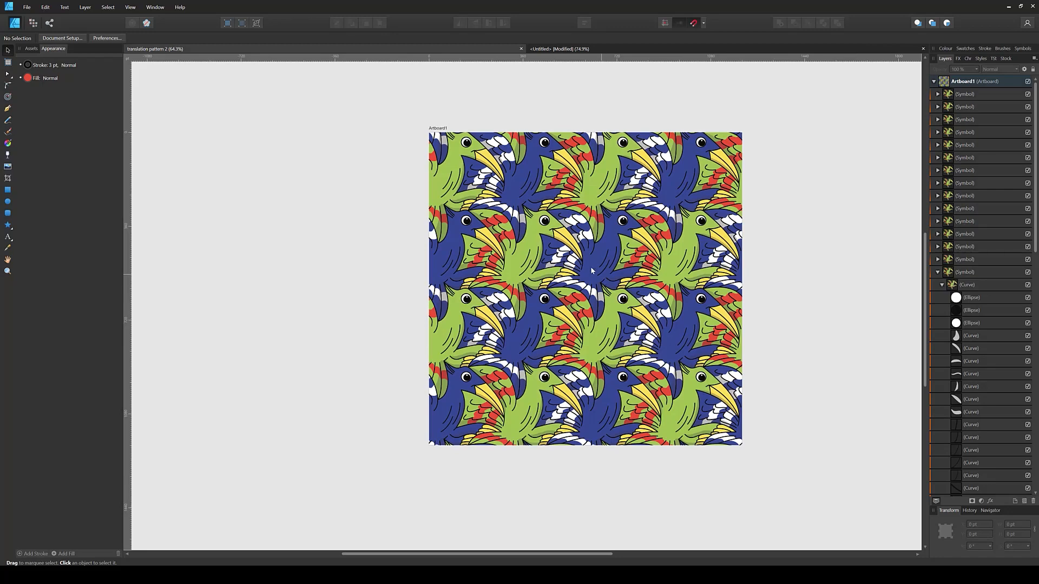
pyautogui.click(668, 241)
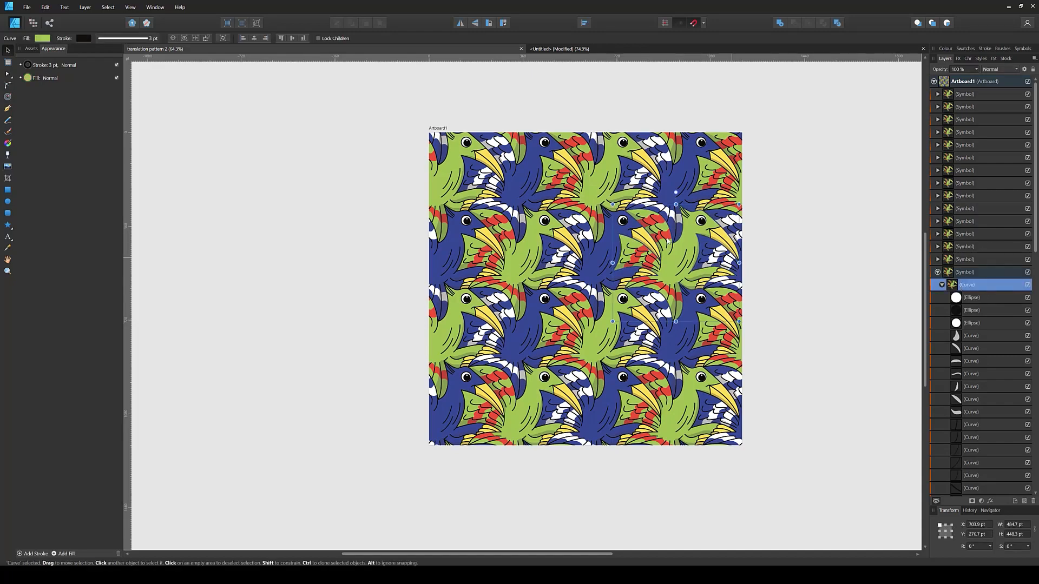
# - Examine the recoloured bird tessellation both up close and across the whole artboard, and clear the selection
pyautogui.scroll(1, 707, 228)
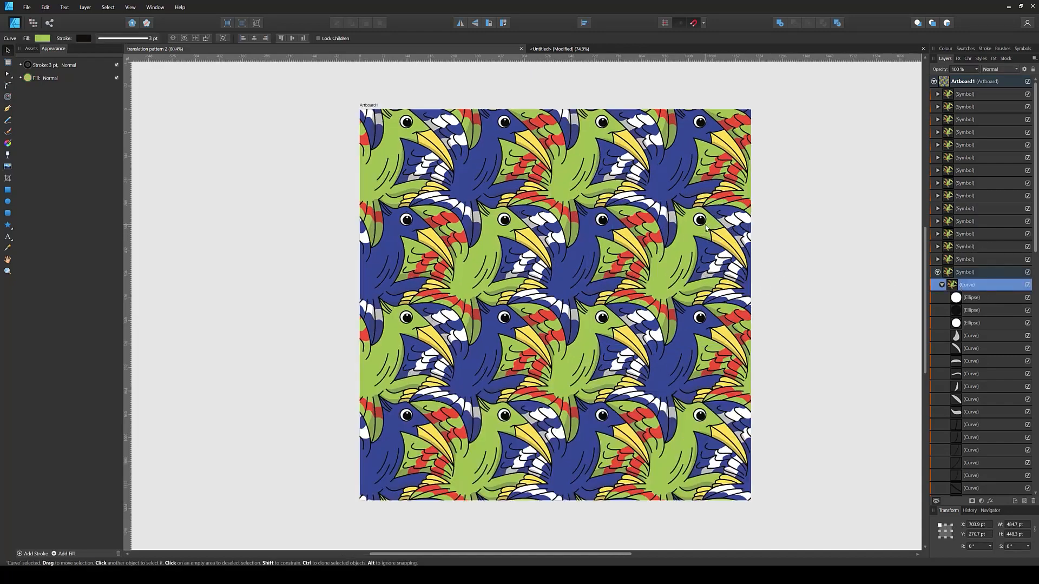
pyautogui.scroll(2, 706, 228)
pyautogui.scroll(2, 702, 229)
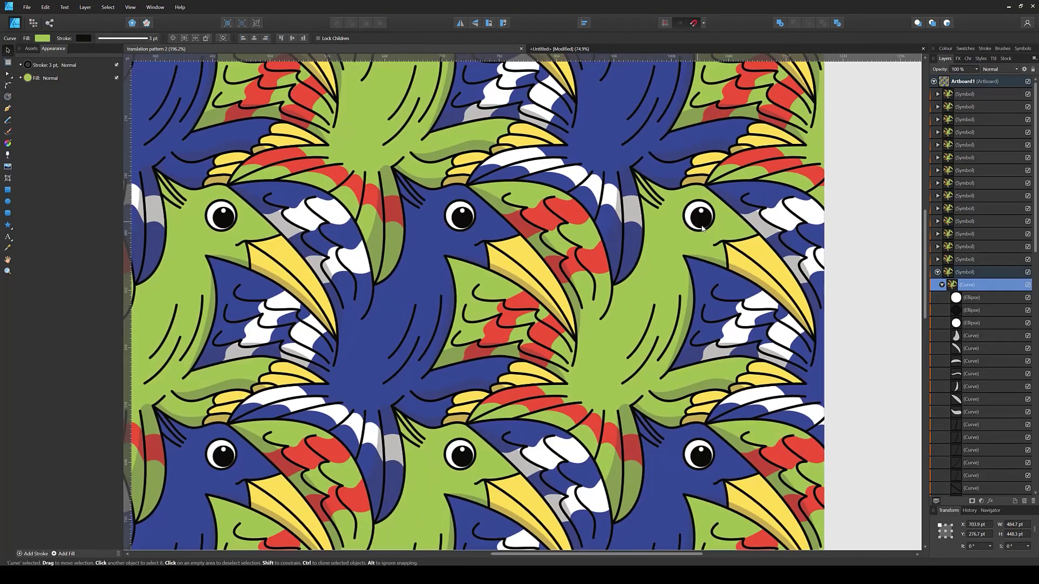
pyautogui.scroll(-2, 681, 235)
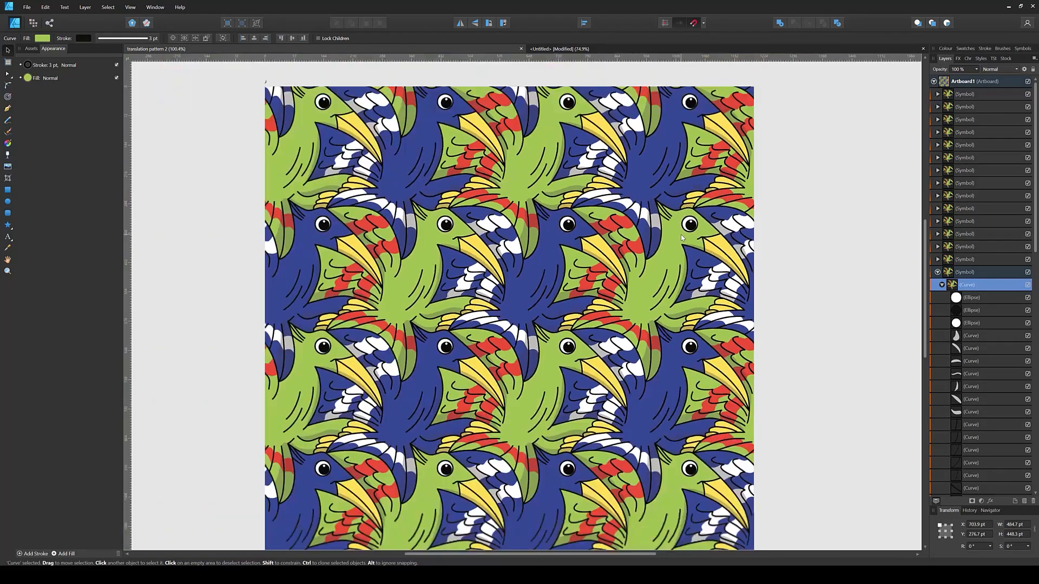
pyautogui.scroll(-3, 681, 235)
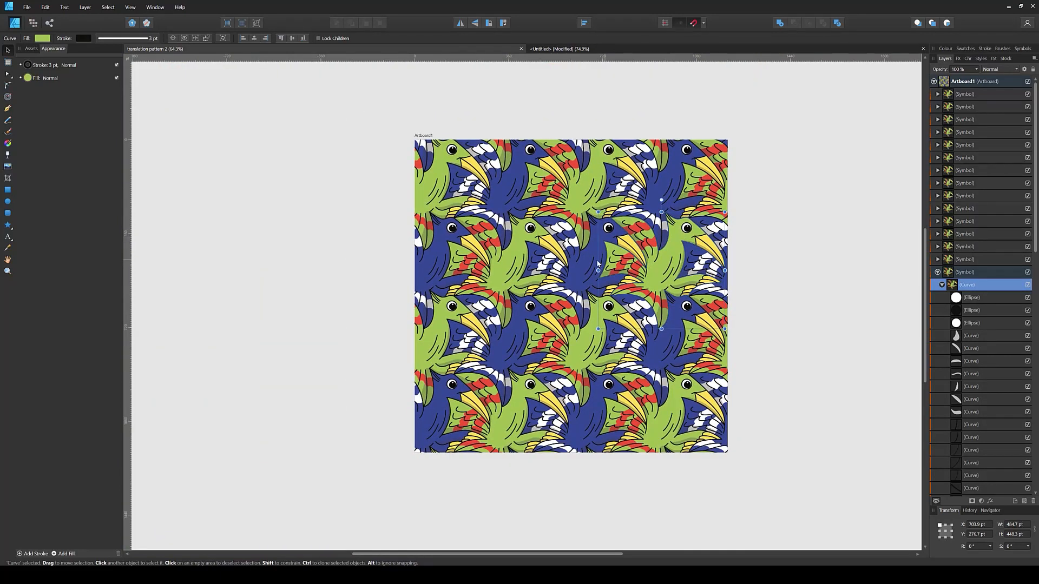
pyautogui.scroll(1, 595, 258)
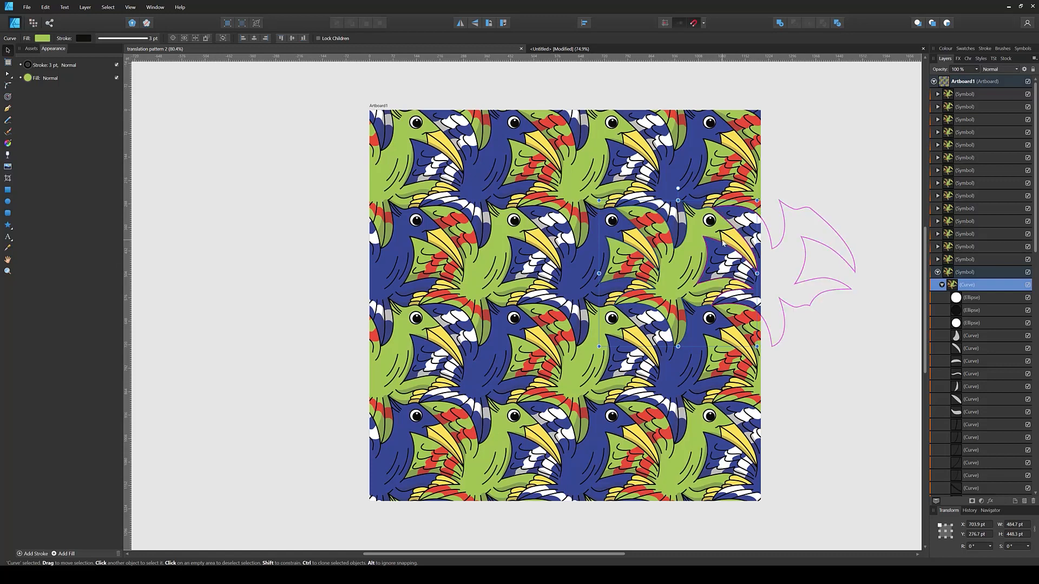
pyautogui.click(840, 186)
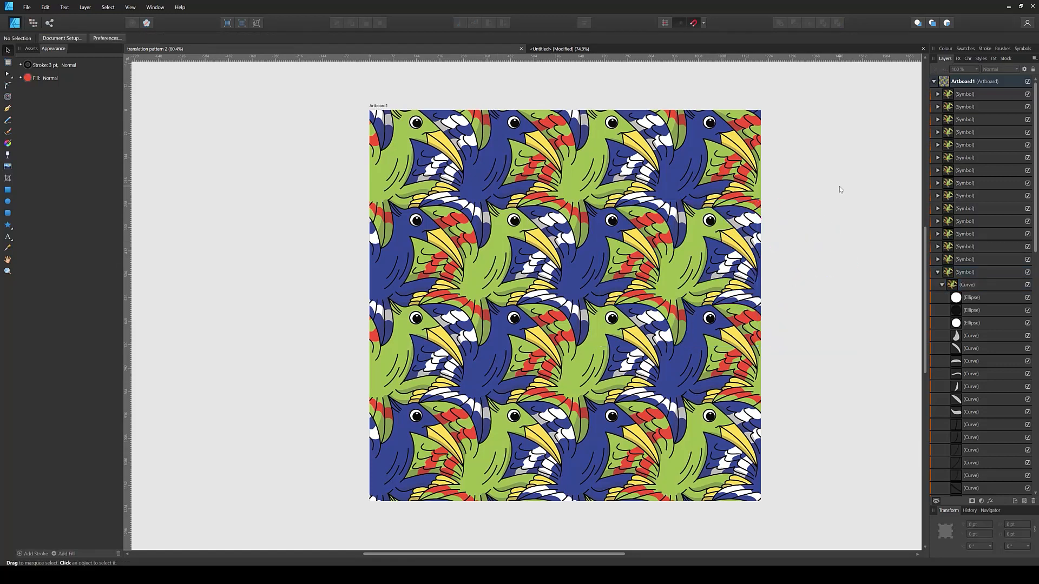